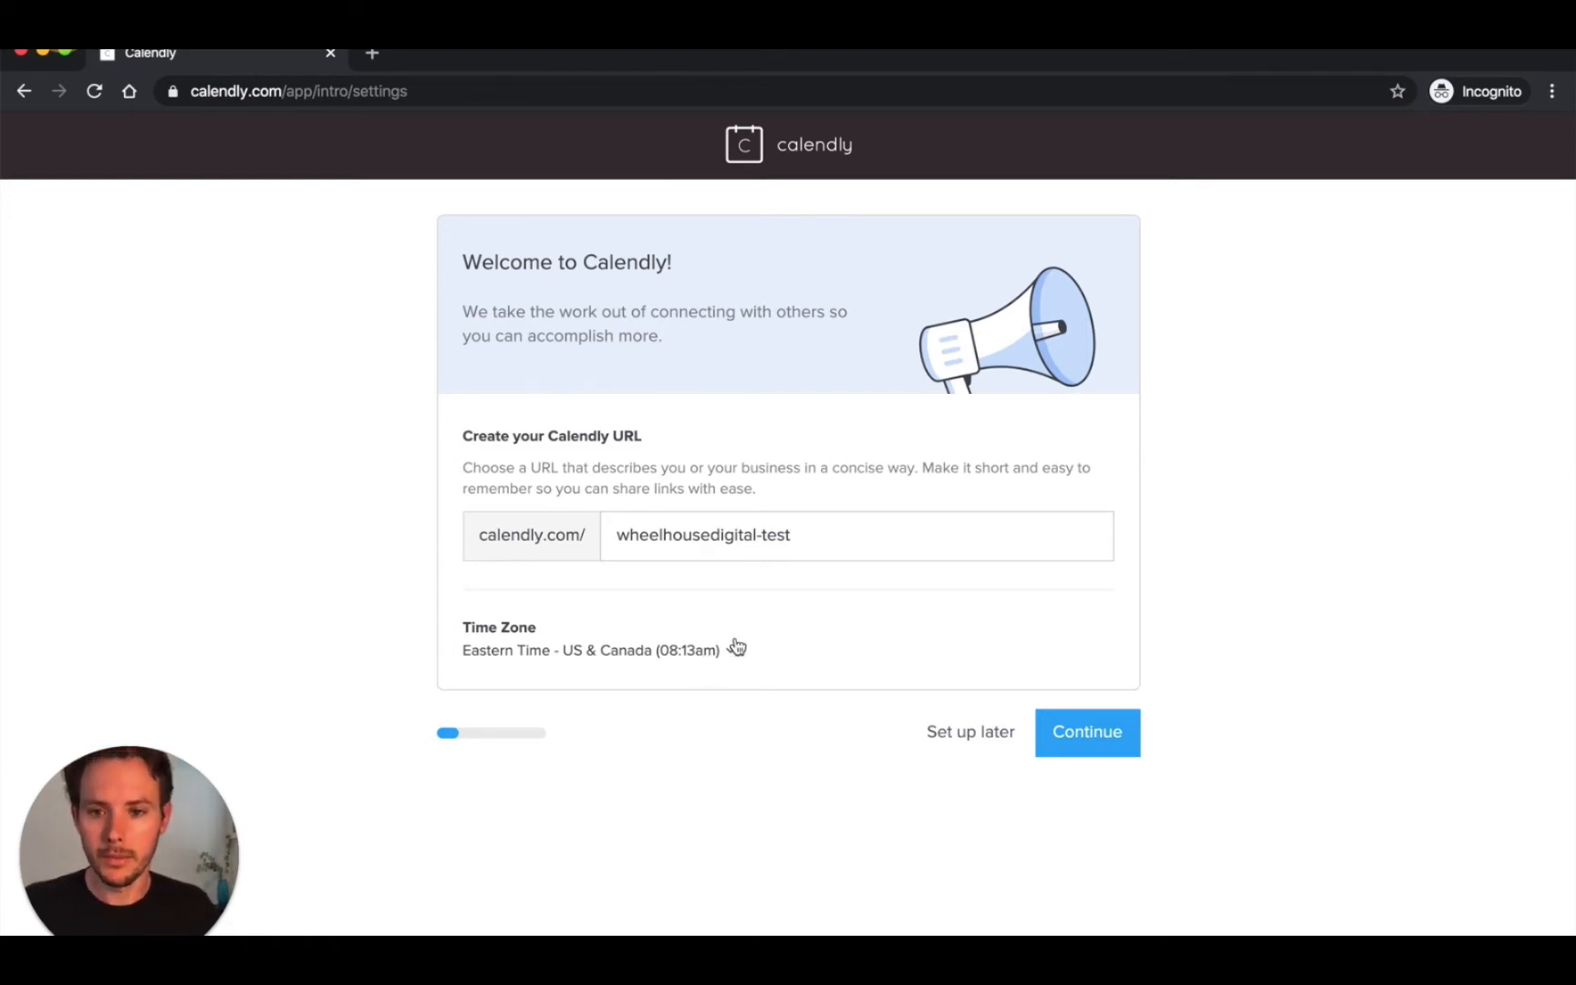
# Complete the account setup with the wheelhousedigital-test URL, Google Calendar connected with access allowed, and Monday to Friday availability from 09:00am to 05:00pm.
pyautogui.click(1067, 730)
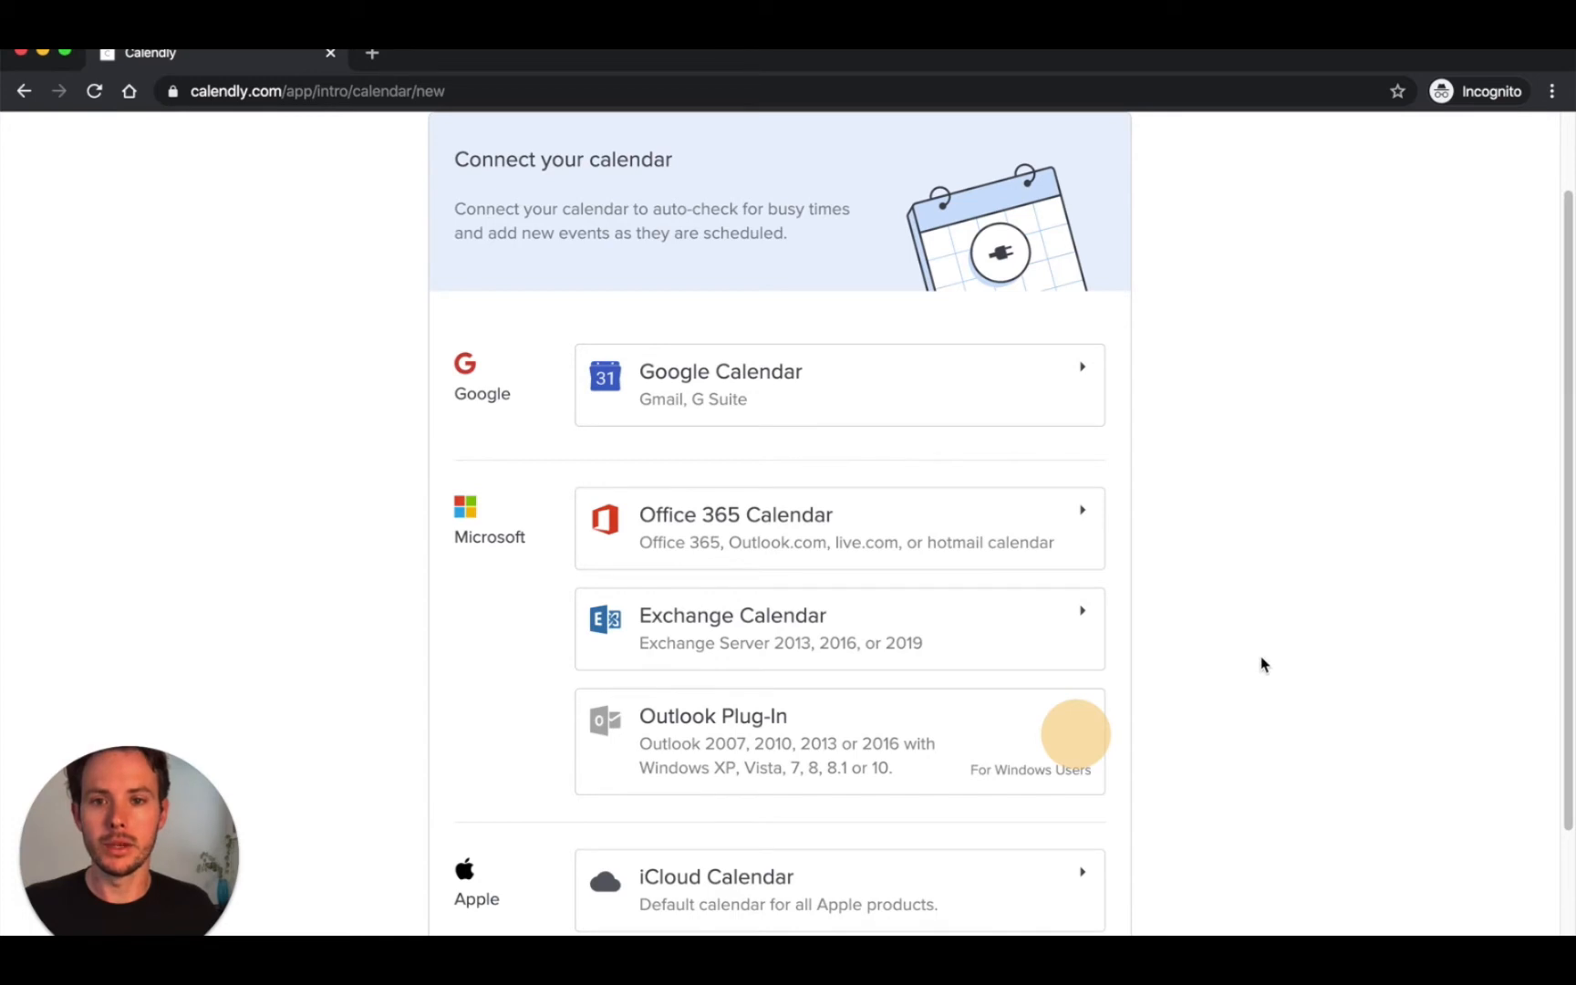
pyautogui.click(974, 372)
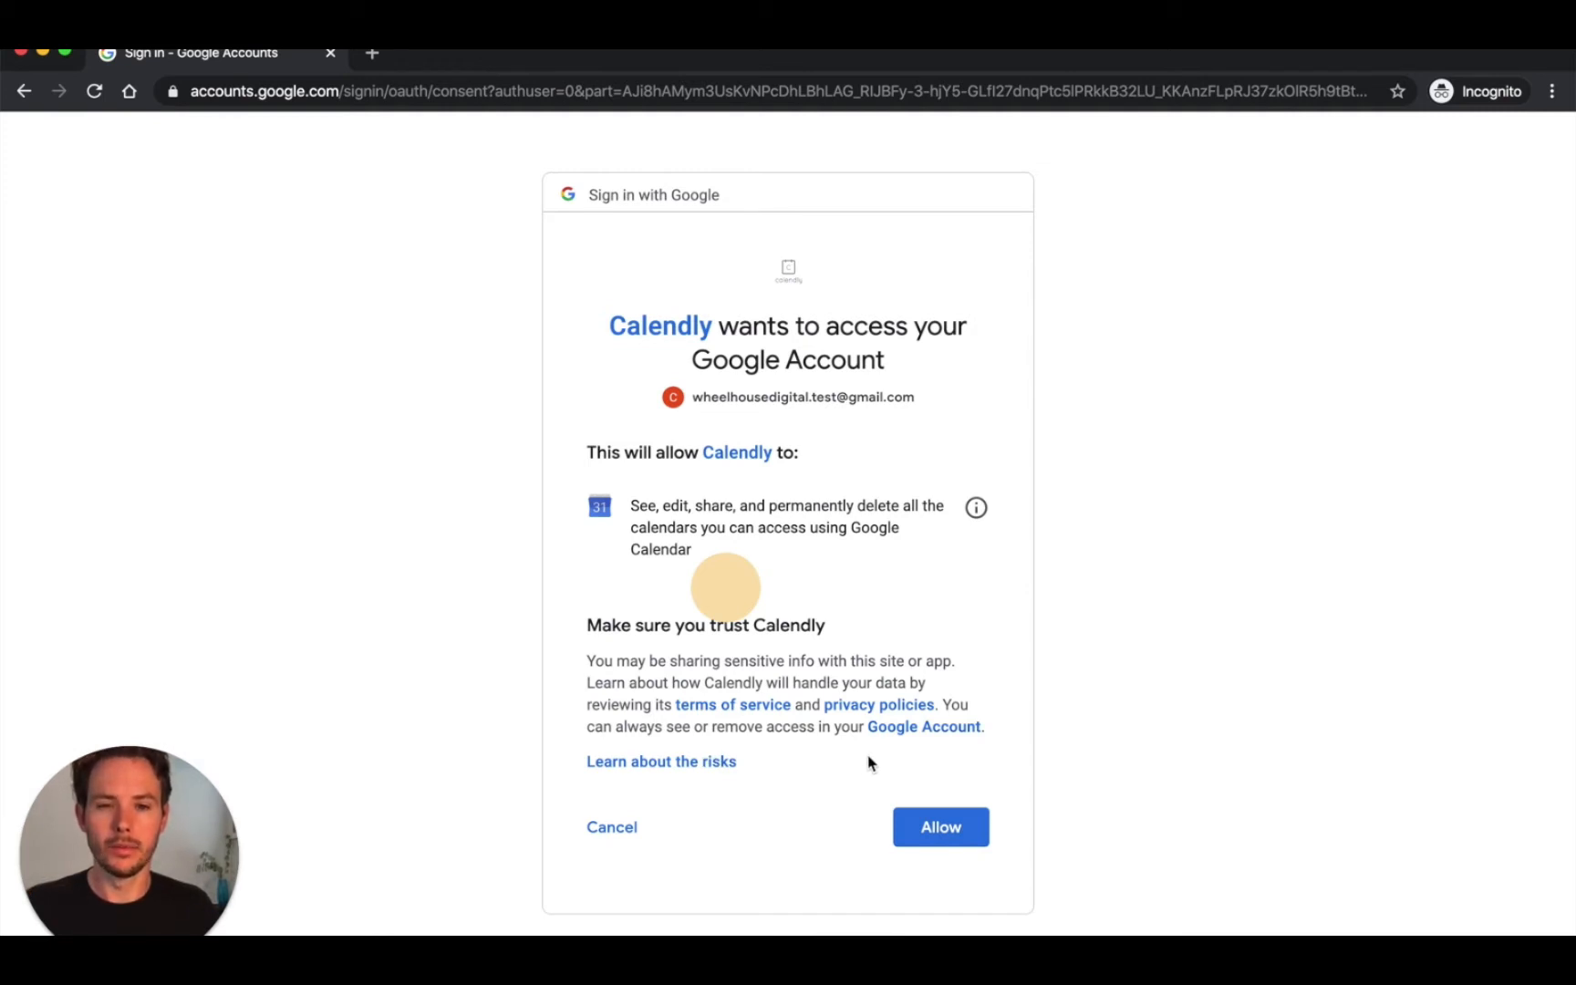
pyautogui.click(965, 828)
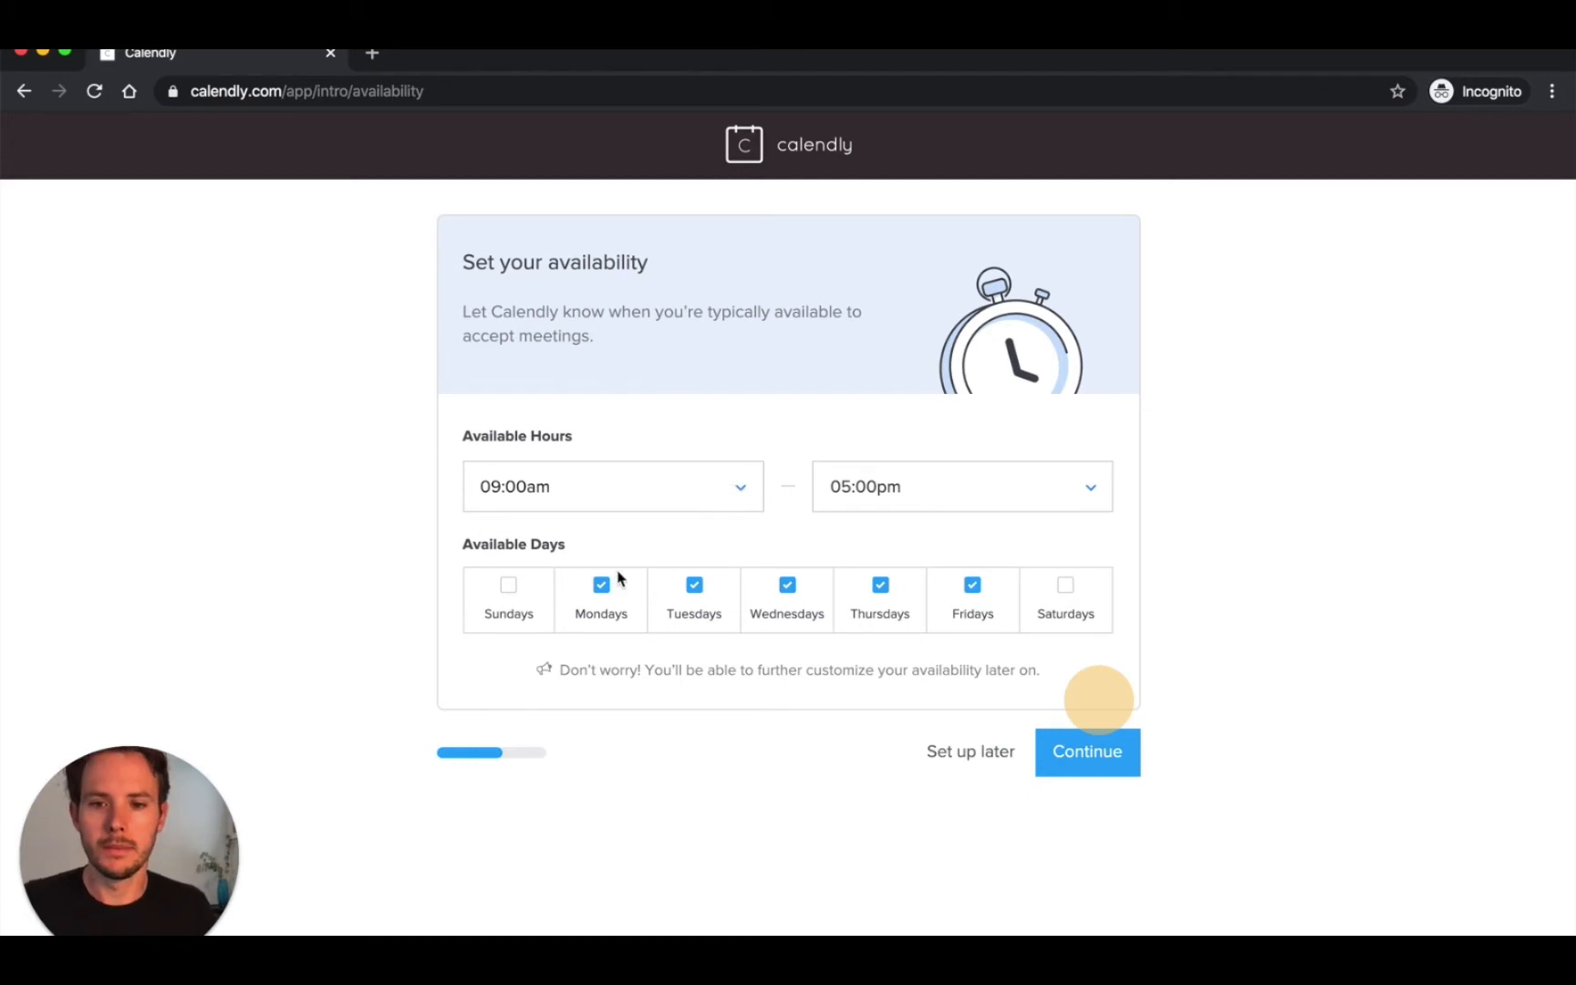
pyautogui.click(1087, 759)
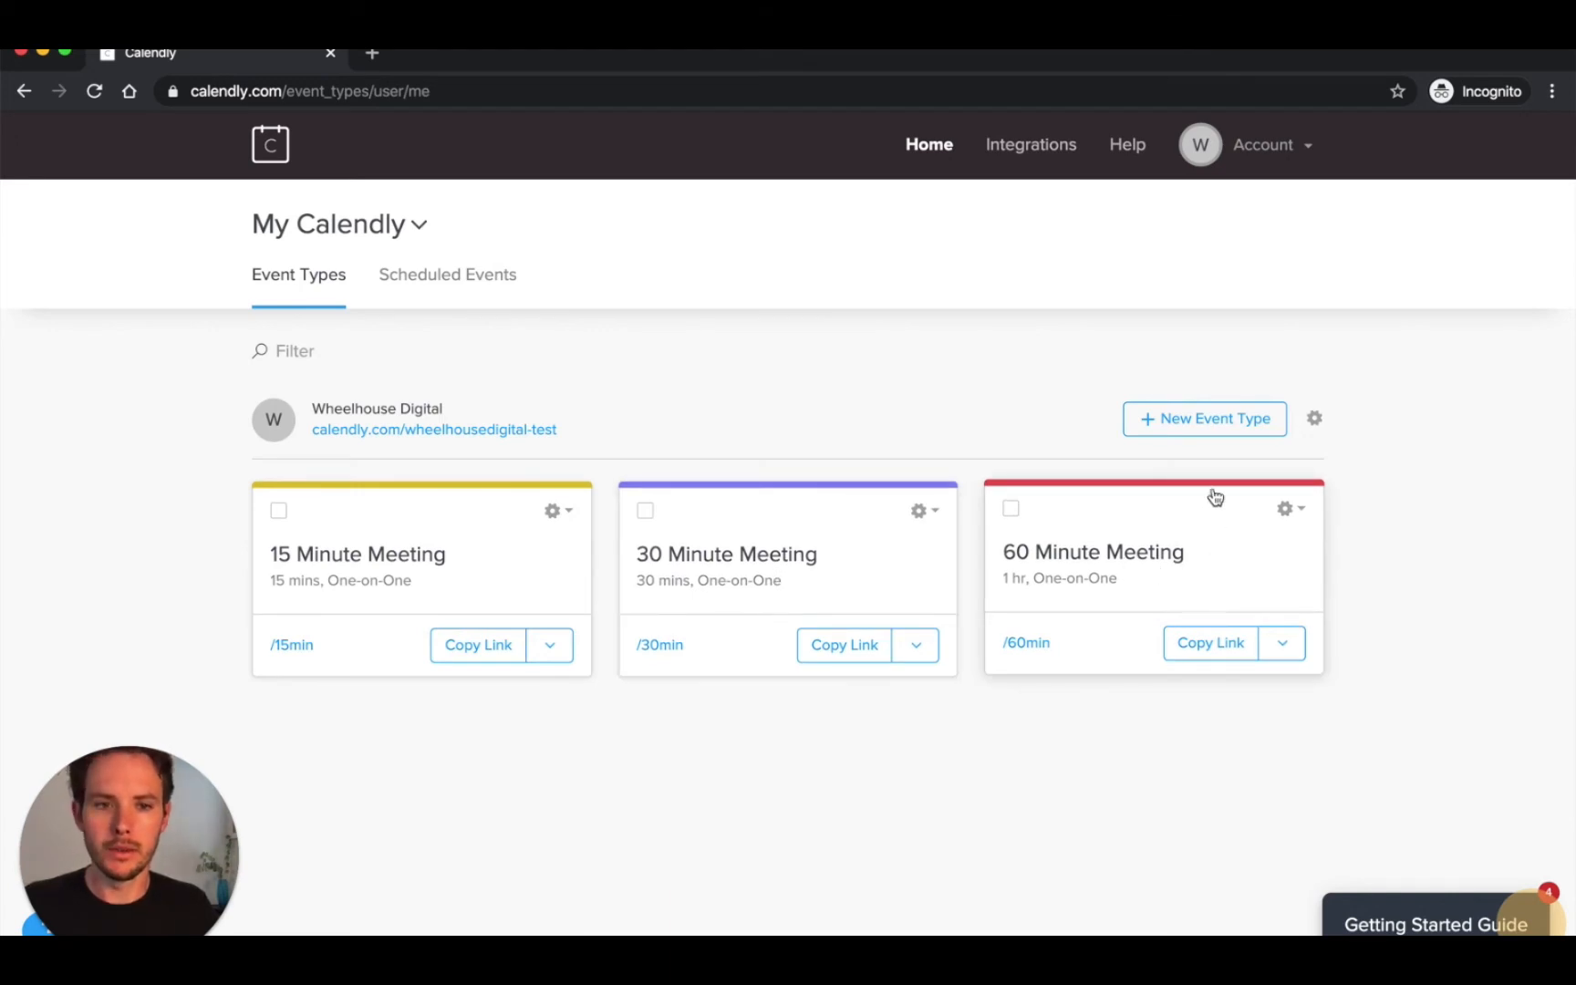
# Create a new one-on-one event type and name it "Intro Consultation".
pyautogui.click(1218, 434)
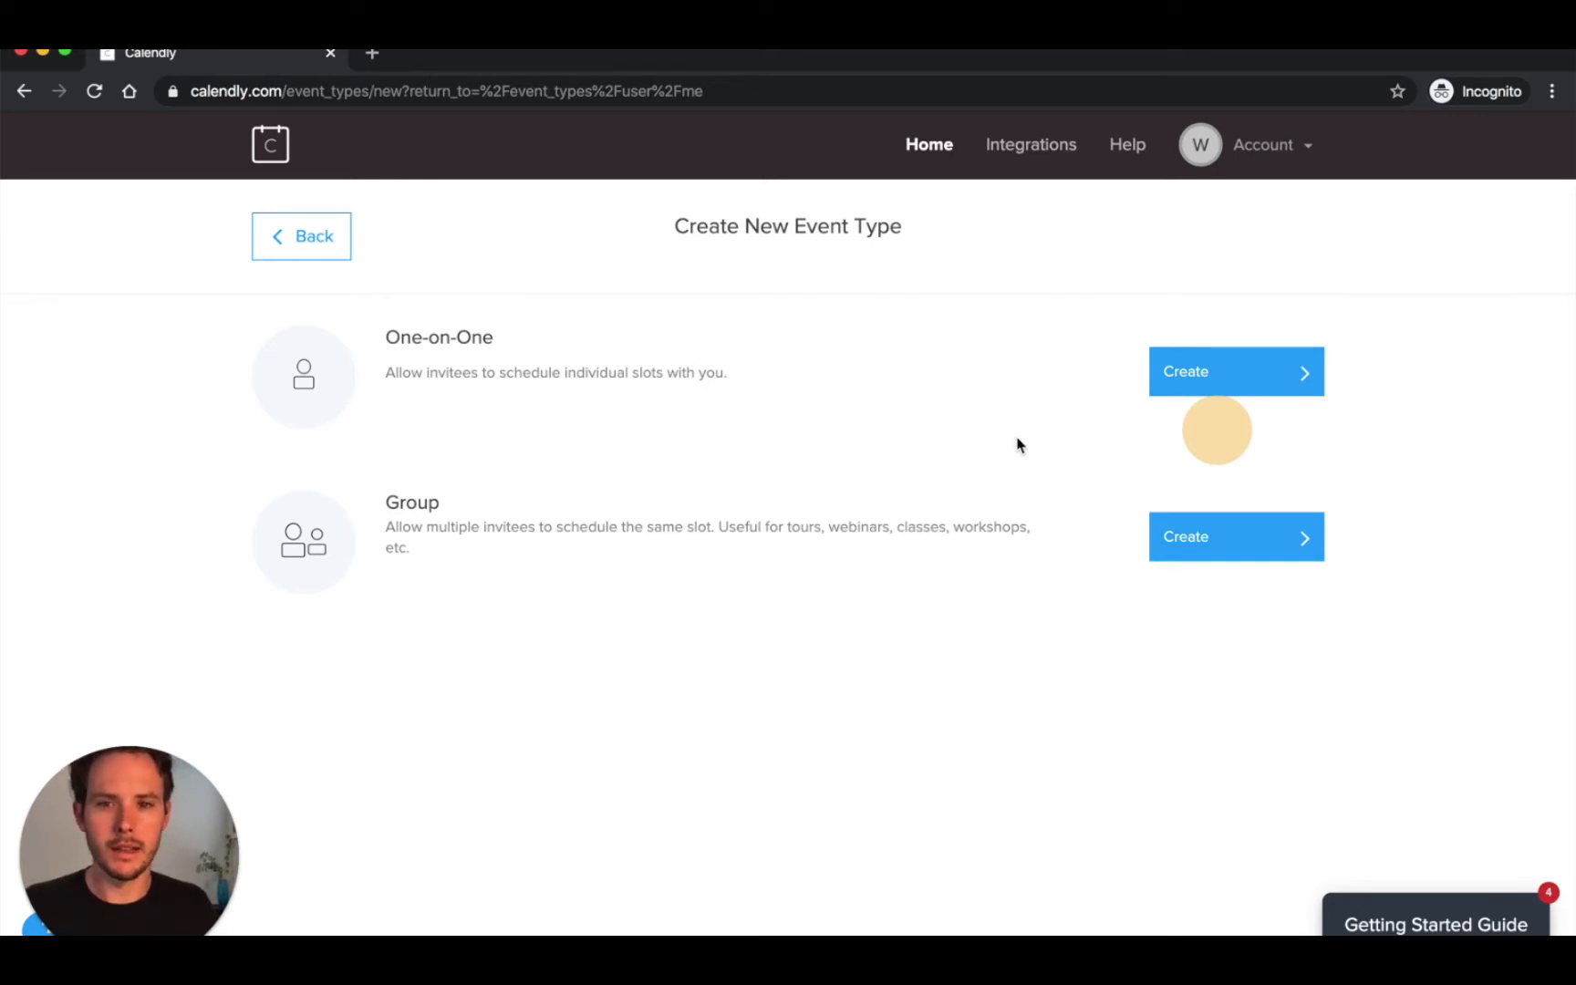
pyautogui.click(1160, 377)
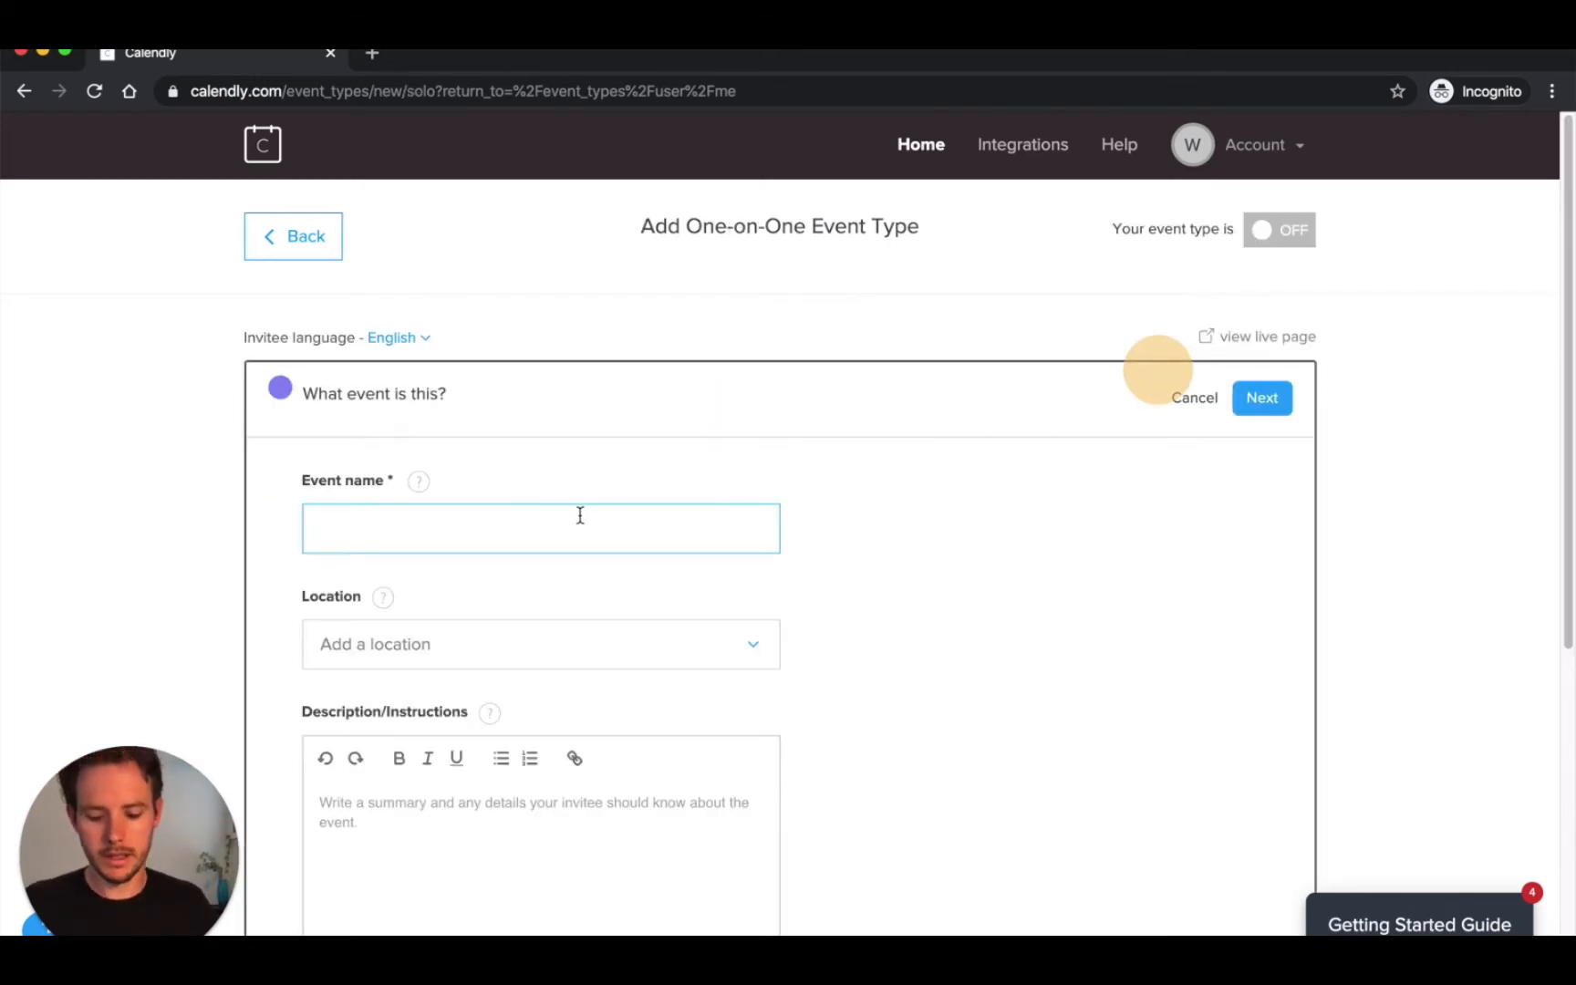
pyautogui.write('Intro COf')
pyautogui.press('BackSpace')
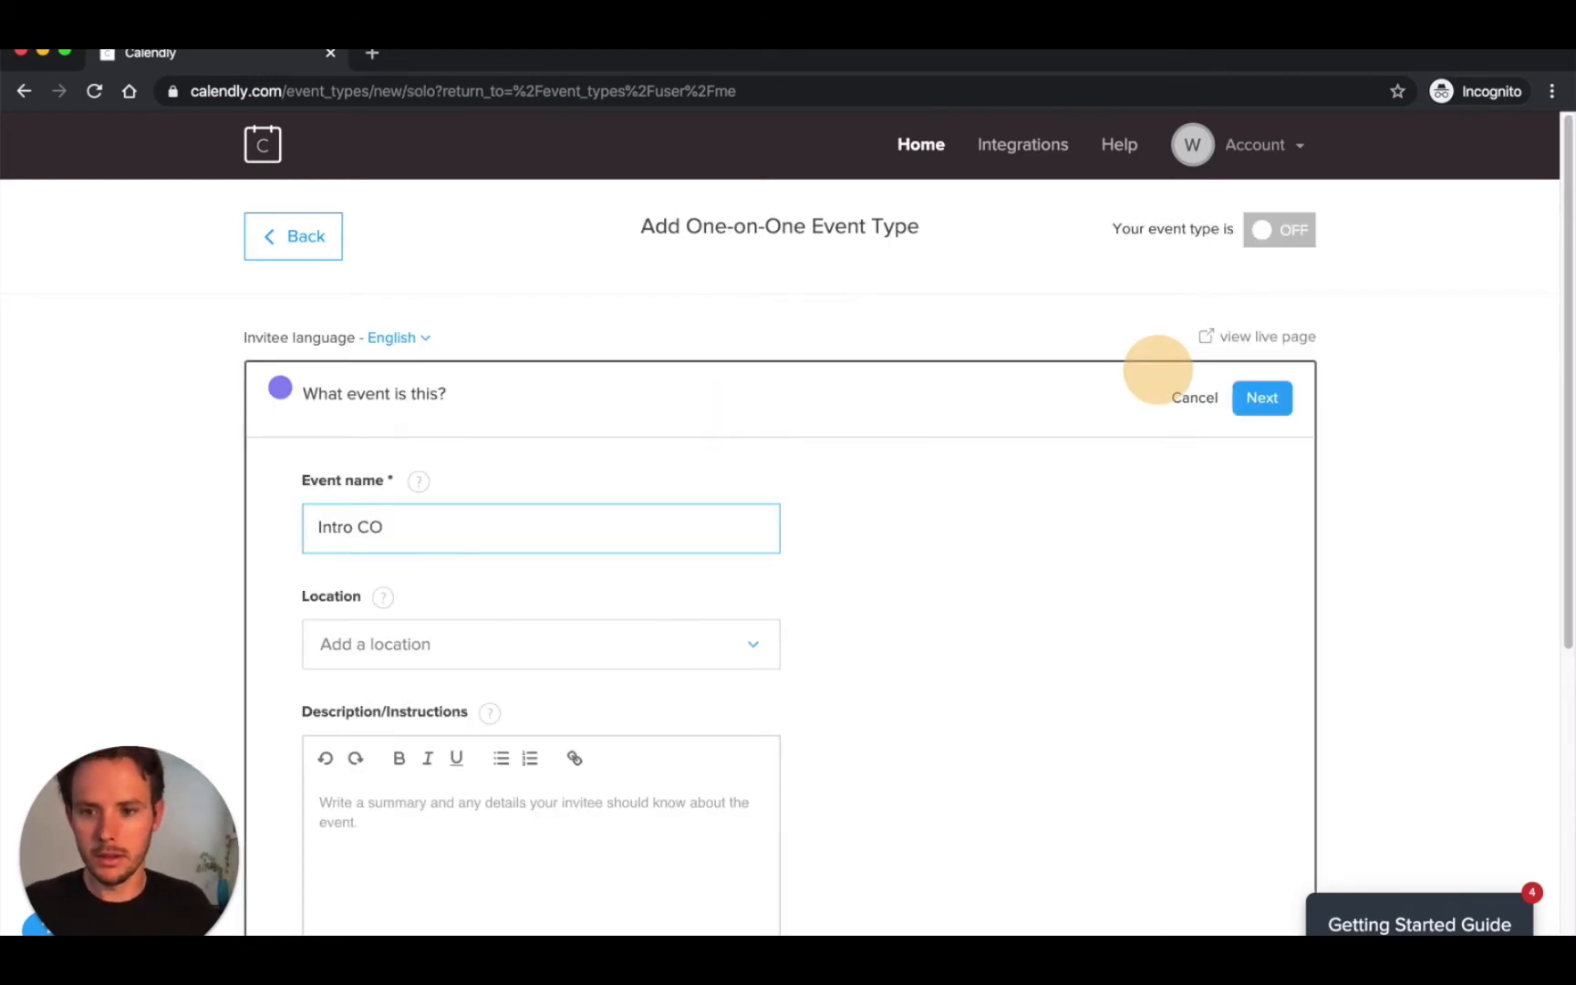
pyautogui.press('BackSpace')
pyautogui.write('onsultation')
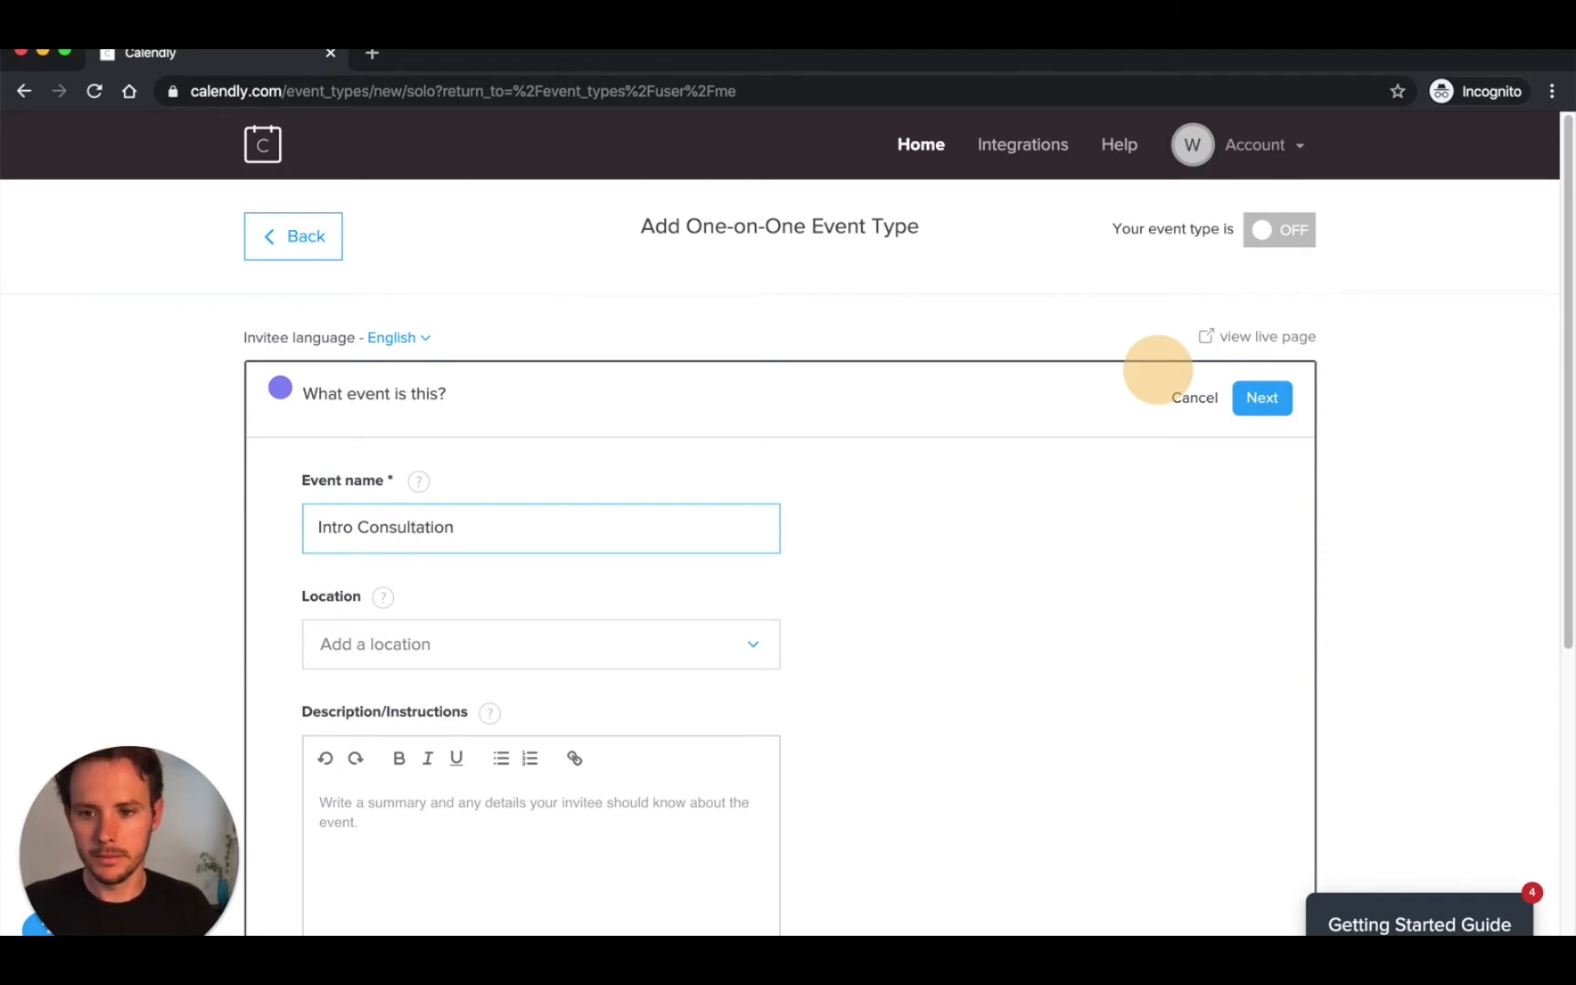
pyautogui.click(1008, 585)
# Set the event location to a phone call with the option "I will call my invitee".
pyautogui.scroll(-3, 1007, 589)
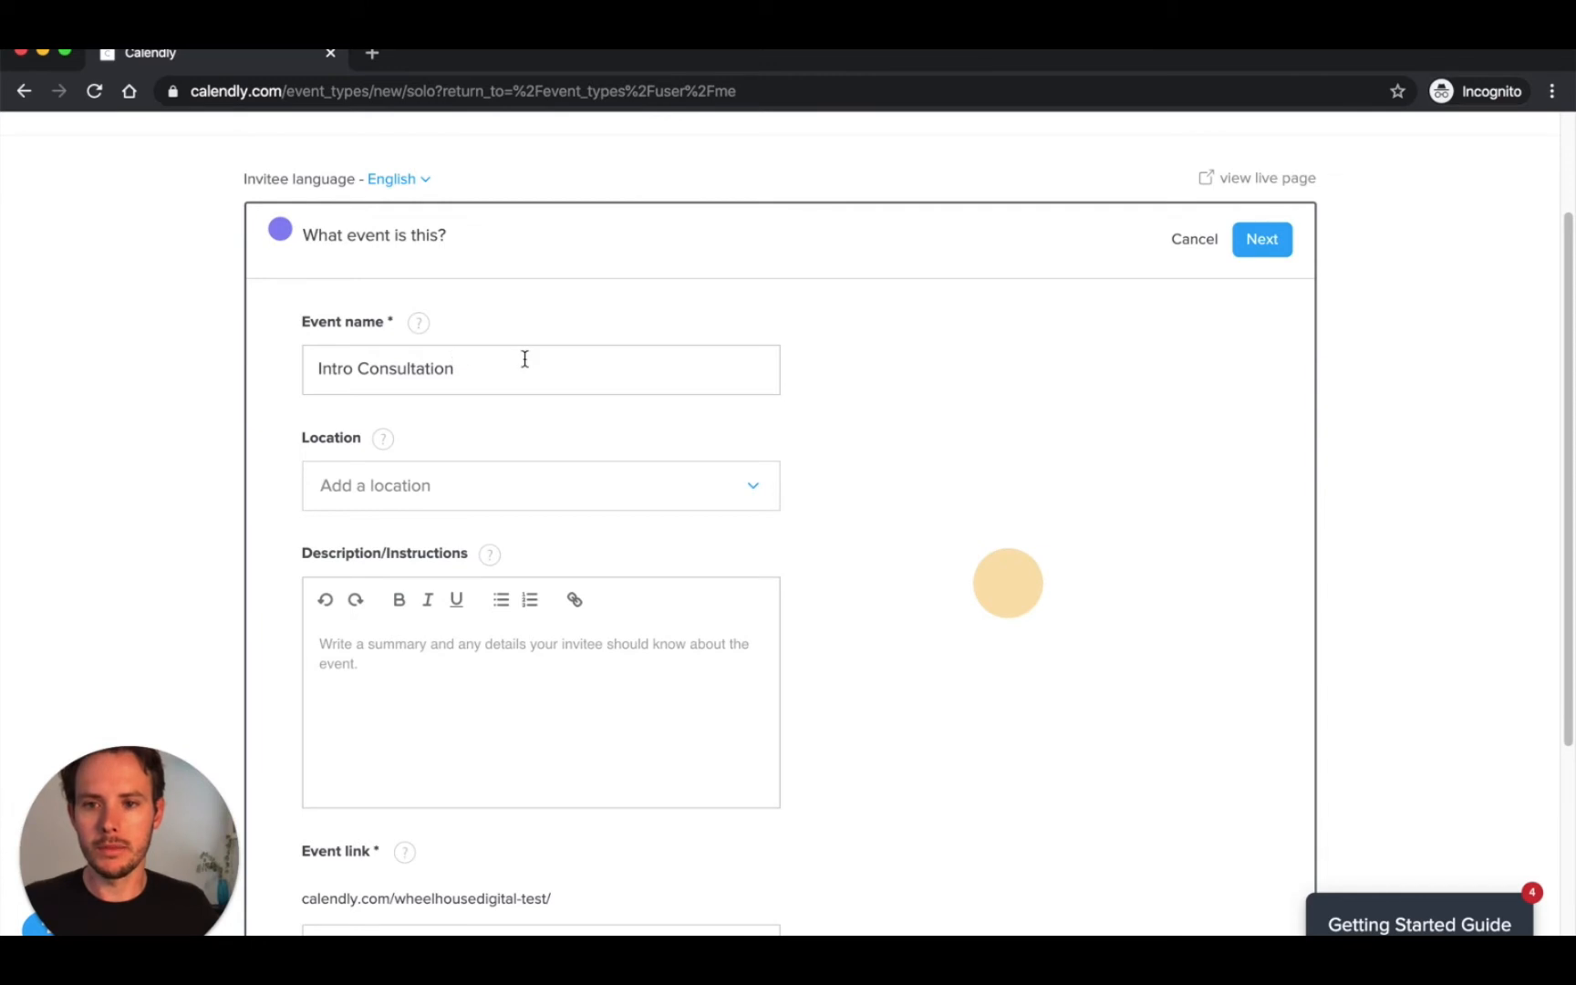
pyautogui.scroll(-1, 521, 357)
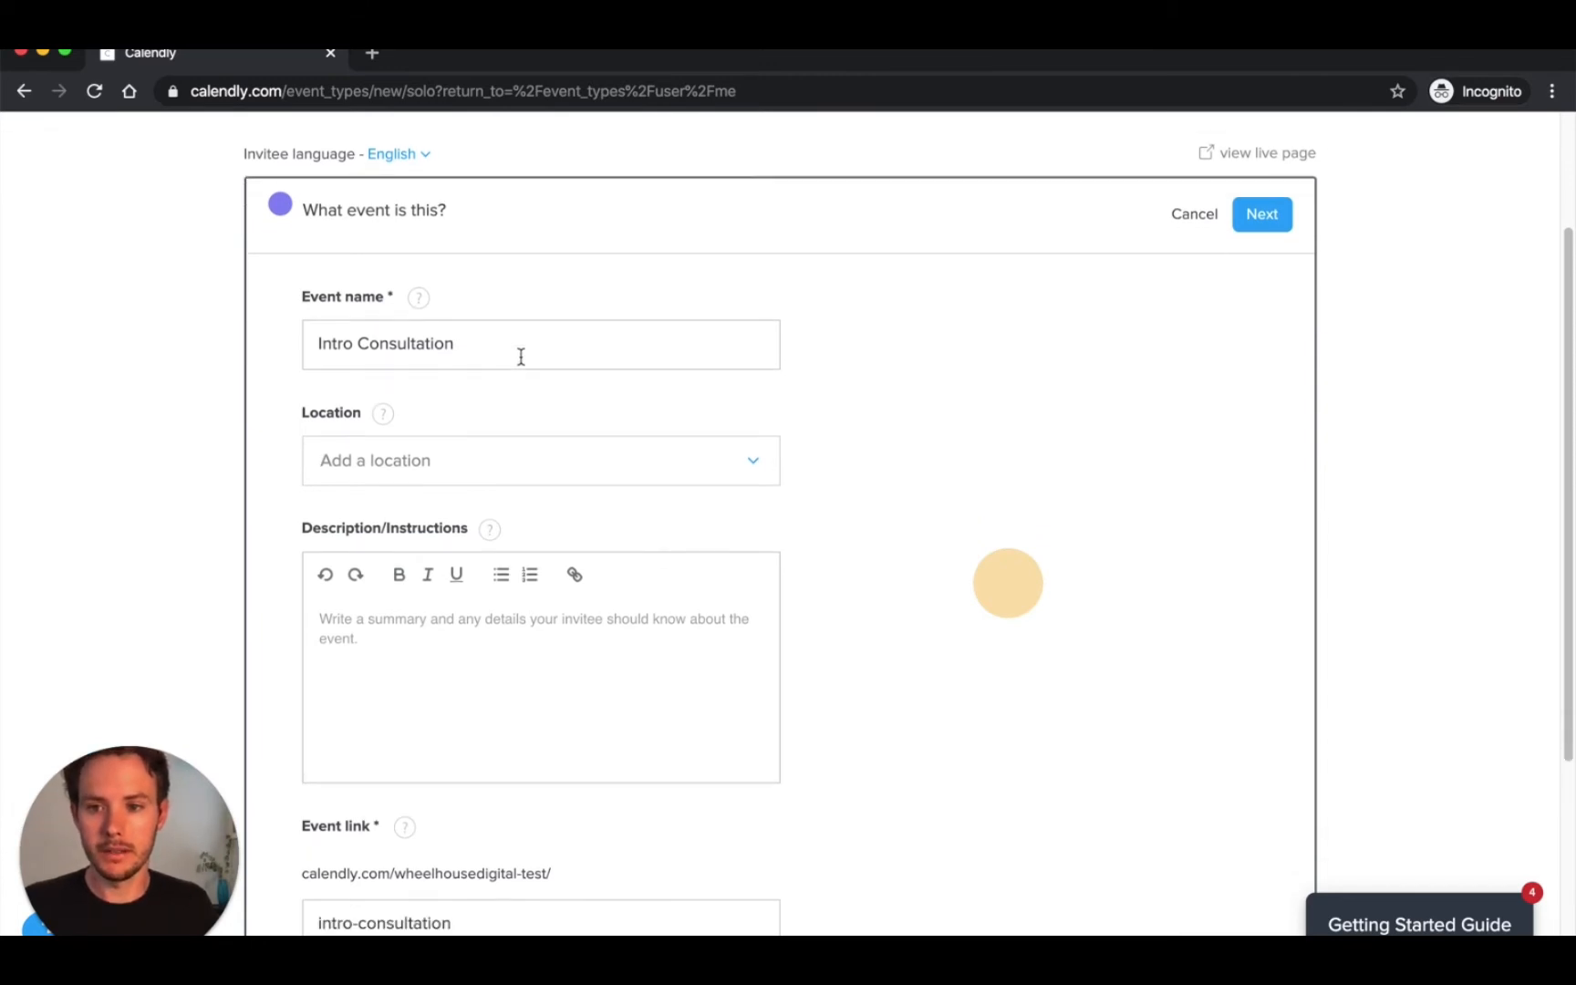
pyautogui.click(523, 432)
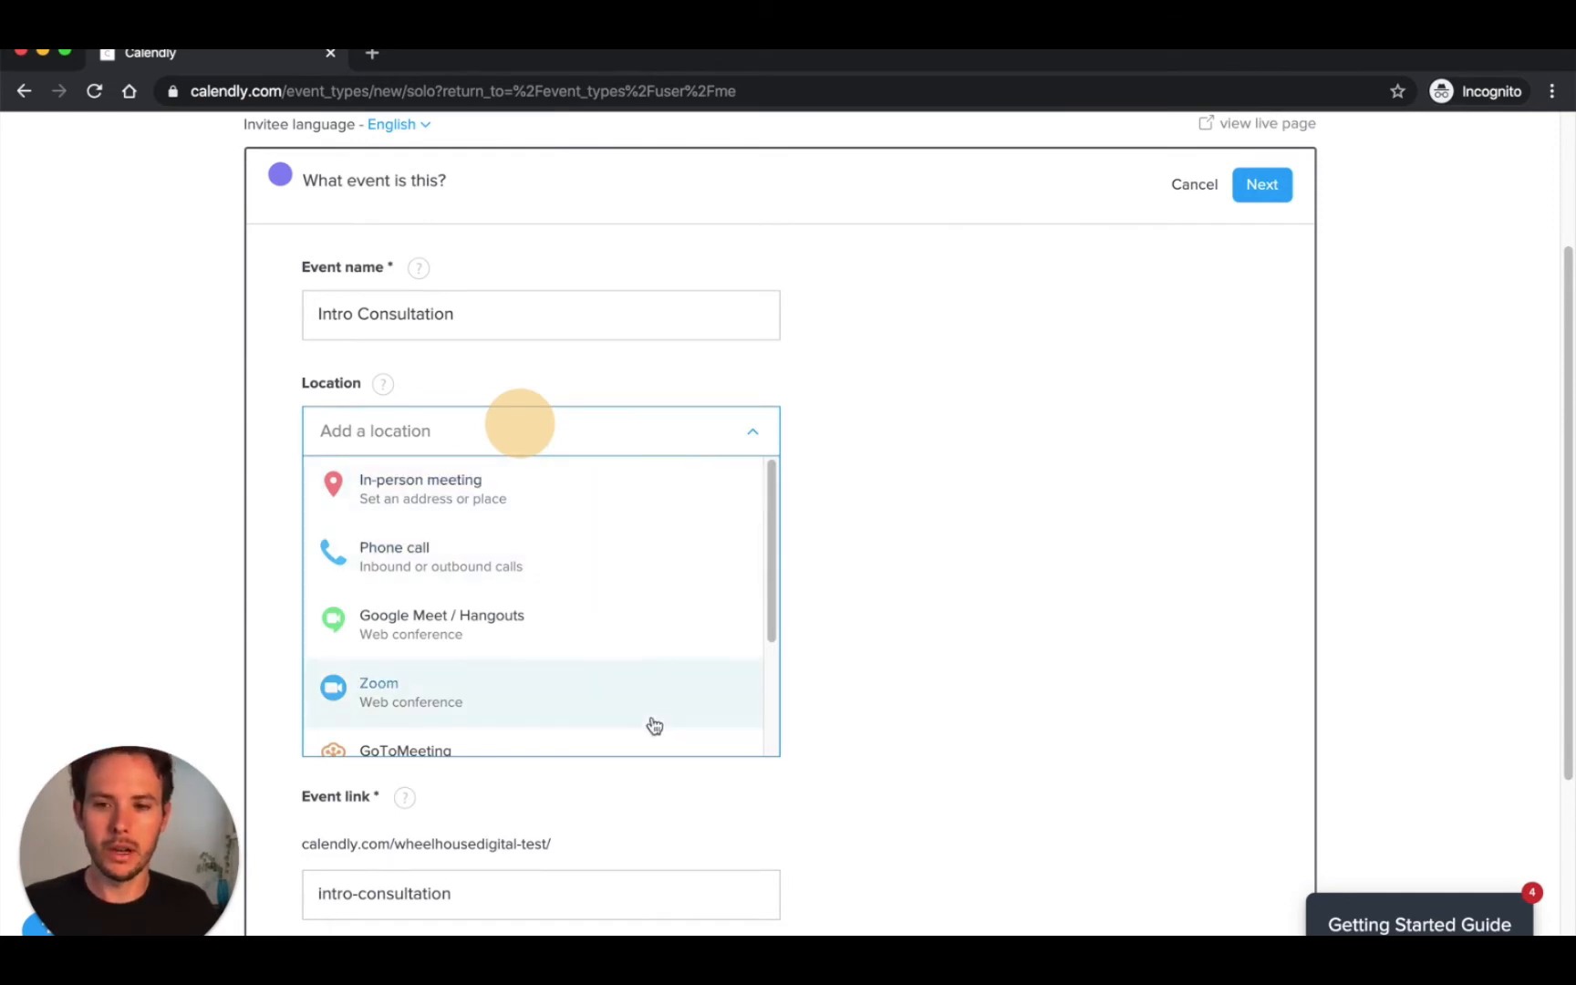
pyautogui.scroll(-1, 654, 725)
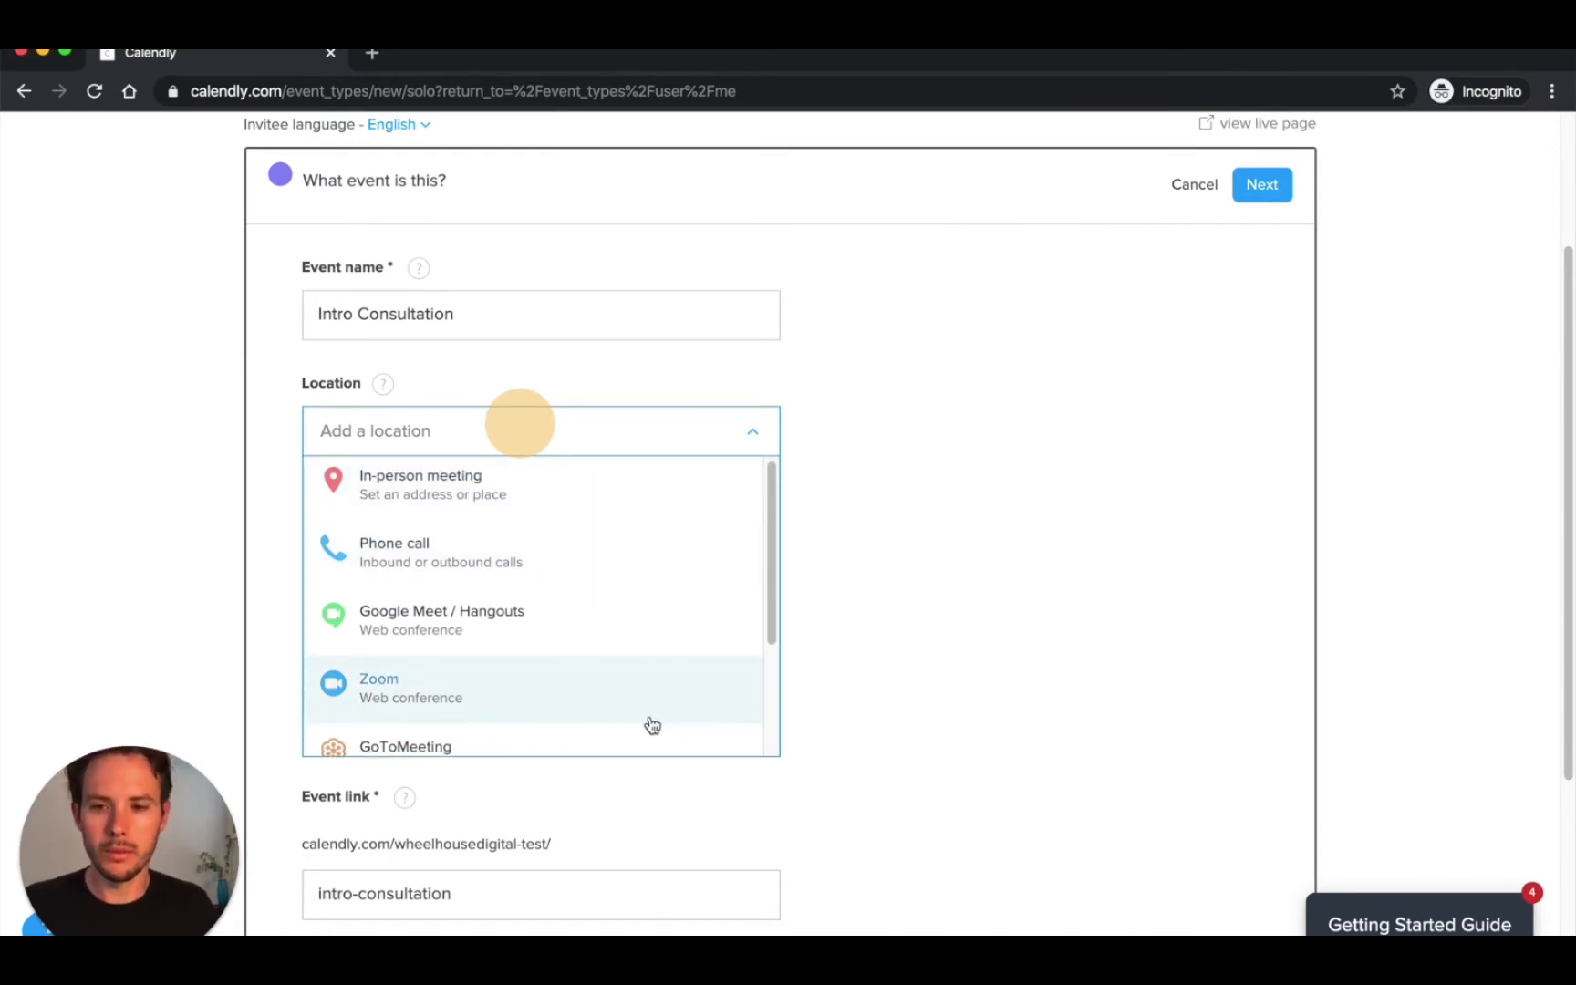
pyautogui.click(686, 569)
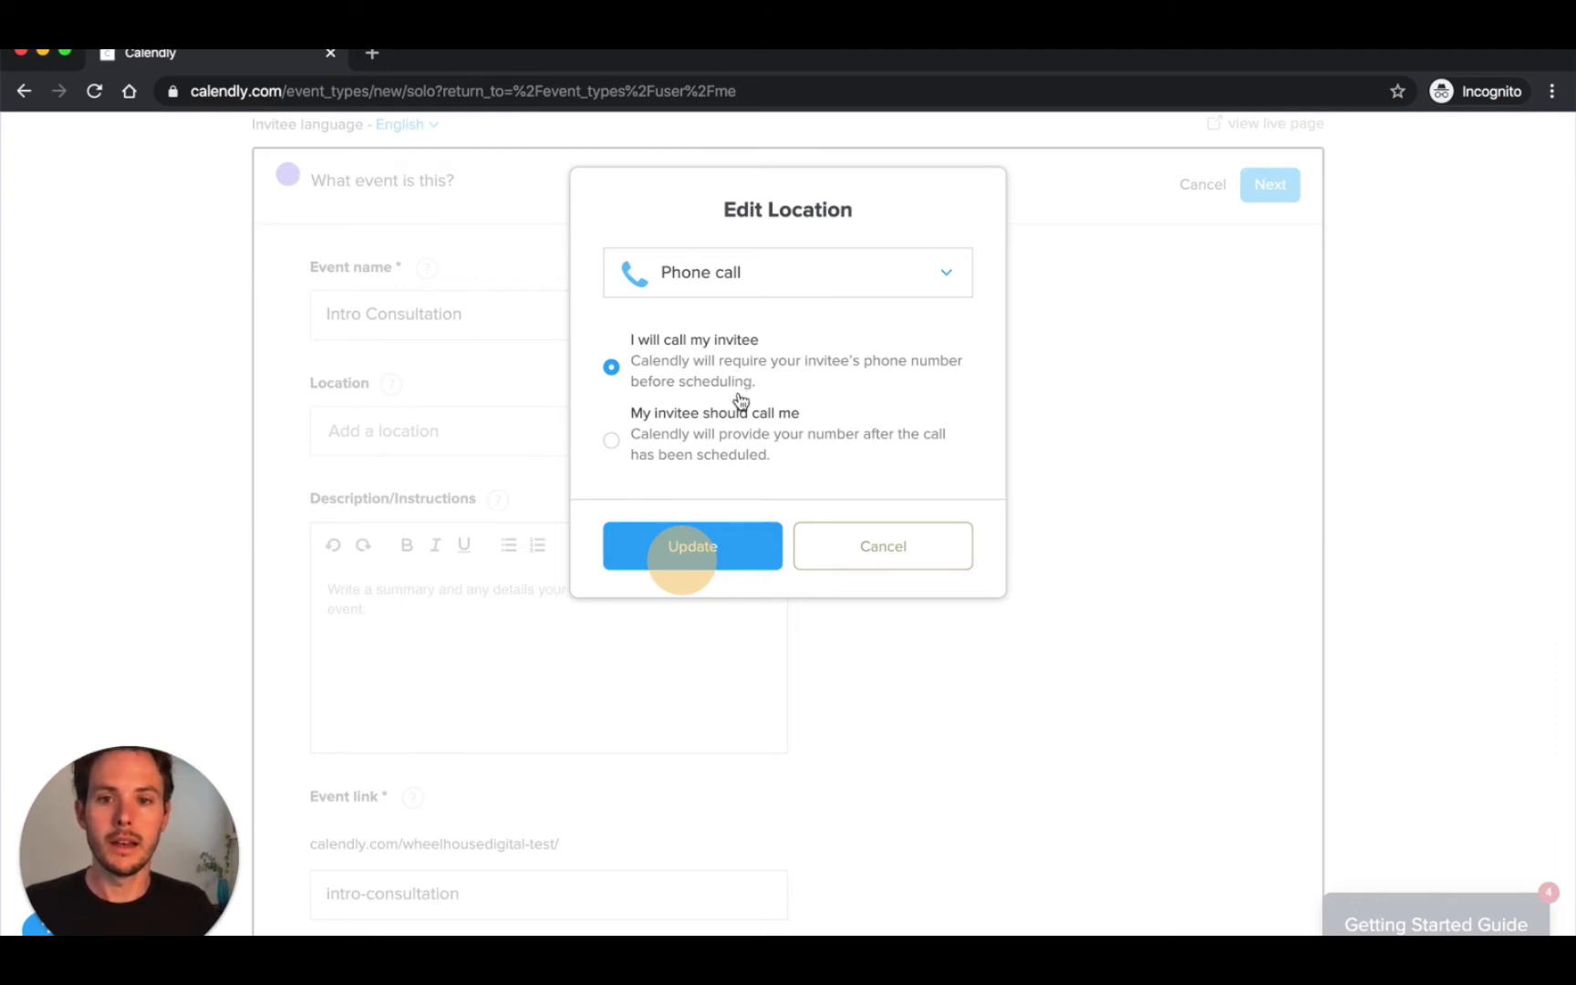
pyautogui.click(729, 544)
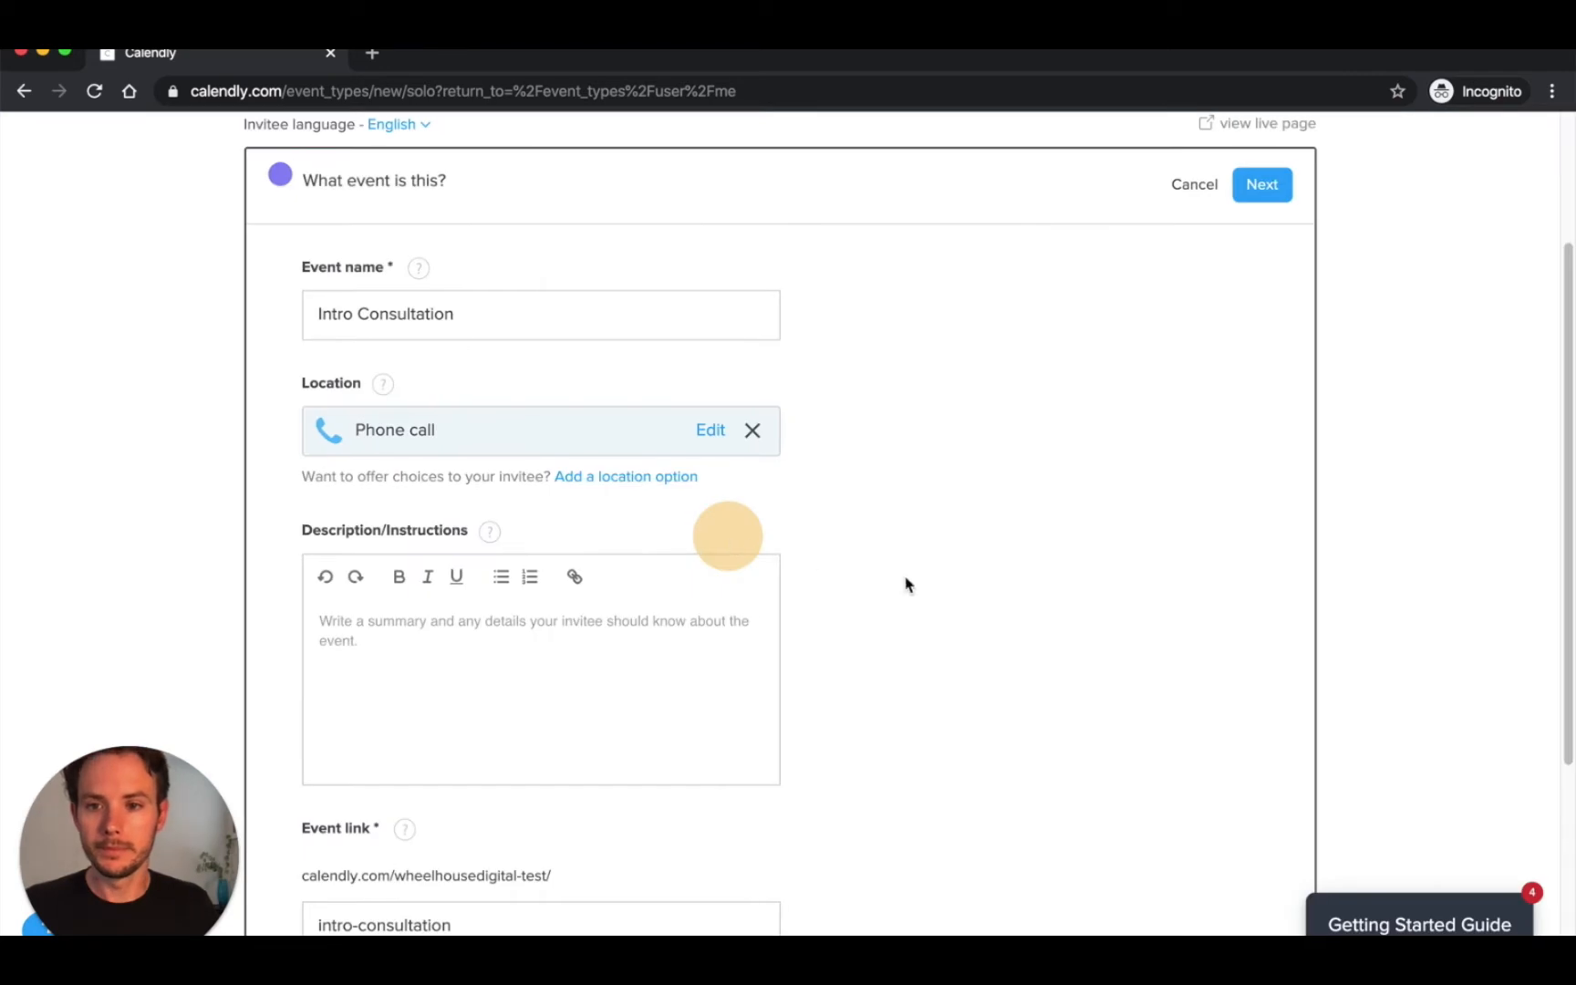
# Describe the event as a 20-minute get-to-know-you call covering the invitee's company, high-level recommendations and fit with Wheelhouse Digital, and continue to the booking settings.
pyautogui.scroll(-2, 907, 583)
pyautogui.click(382, 470)
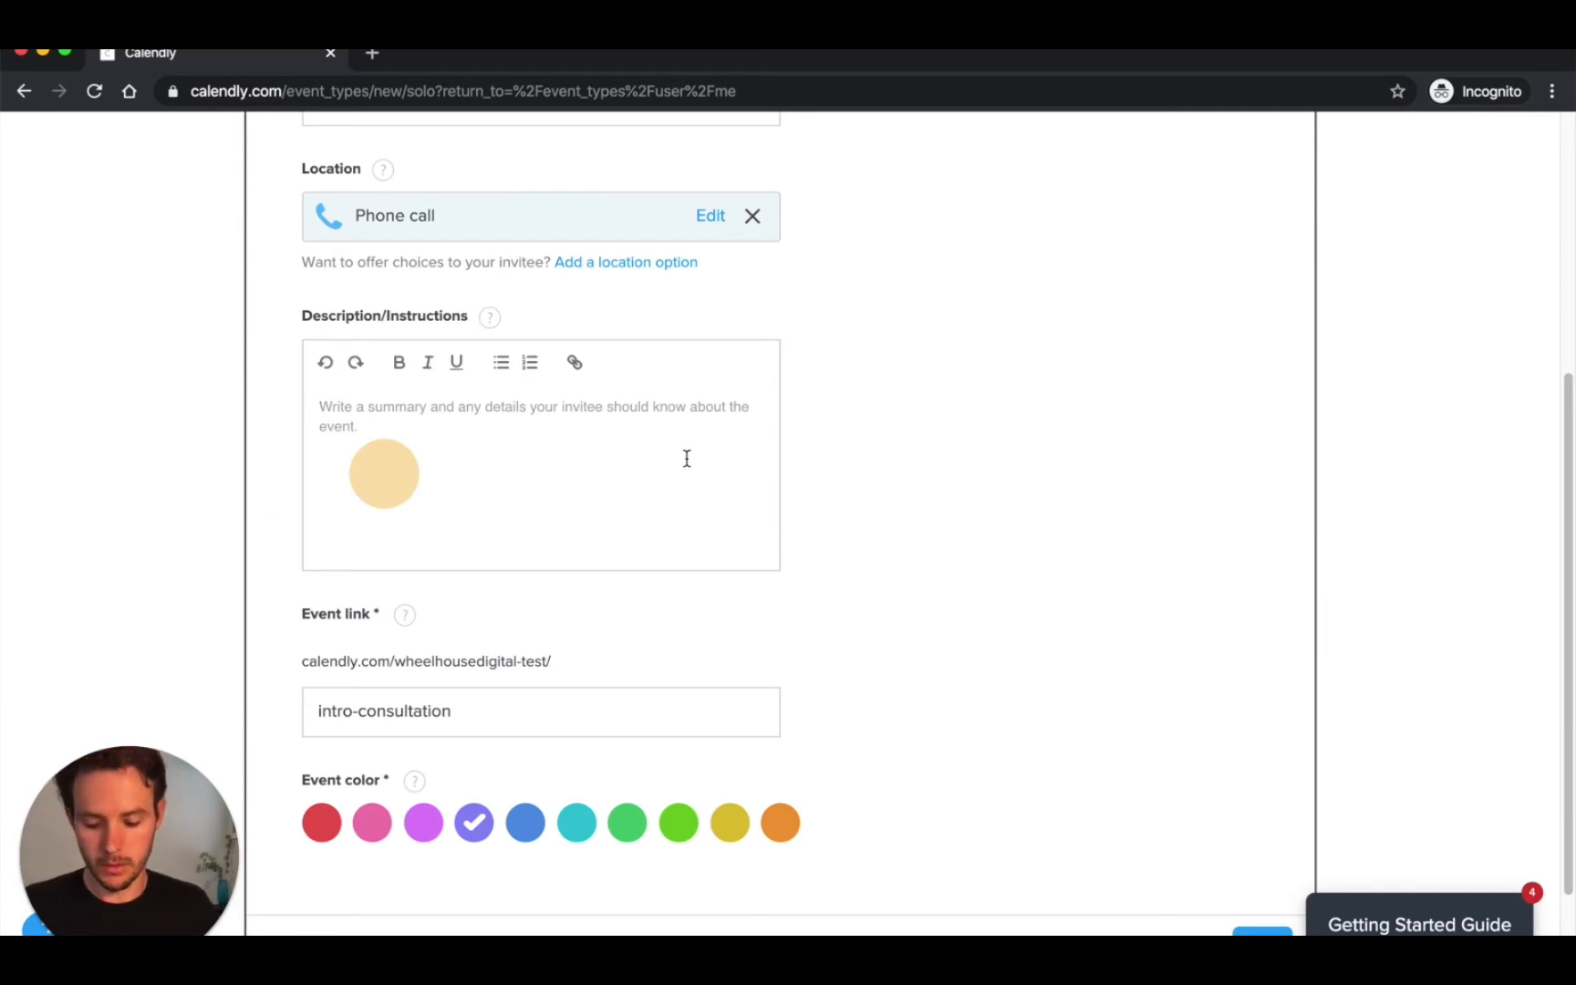
pyautogui.write('This is a 20-minute get-to-know-you call that lets us learn about you and your company, provide high-level recommendations, and get a feel for whether Wheelhouse Digital may be a possible fit for your needs.')
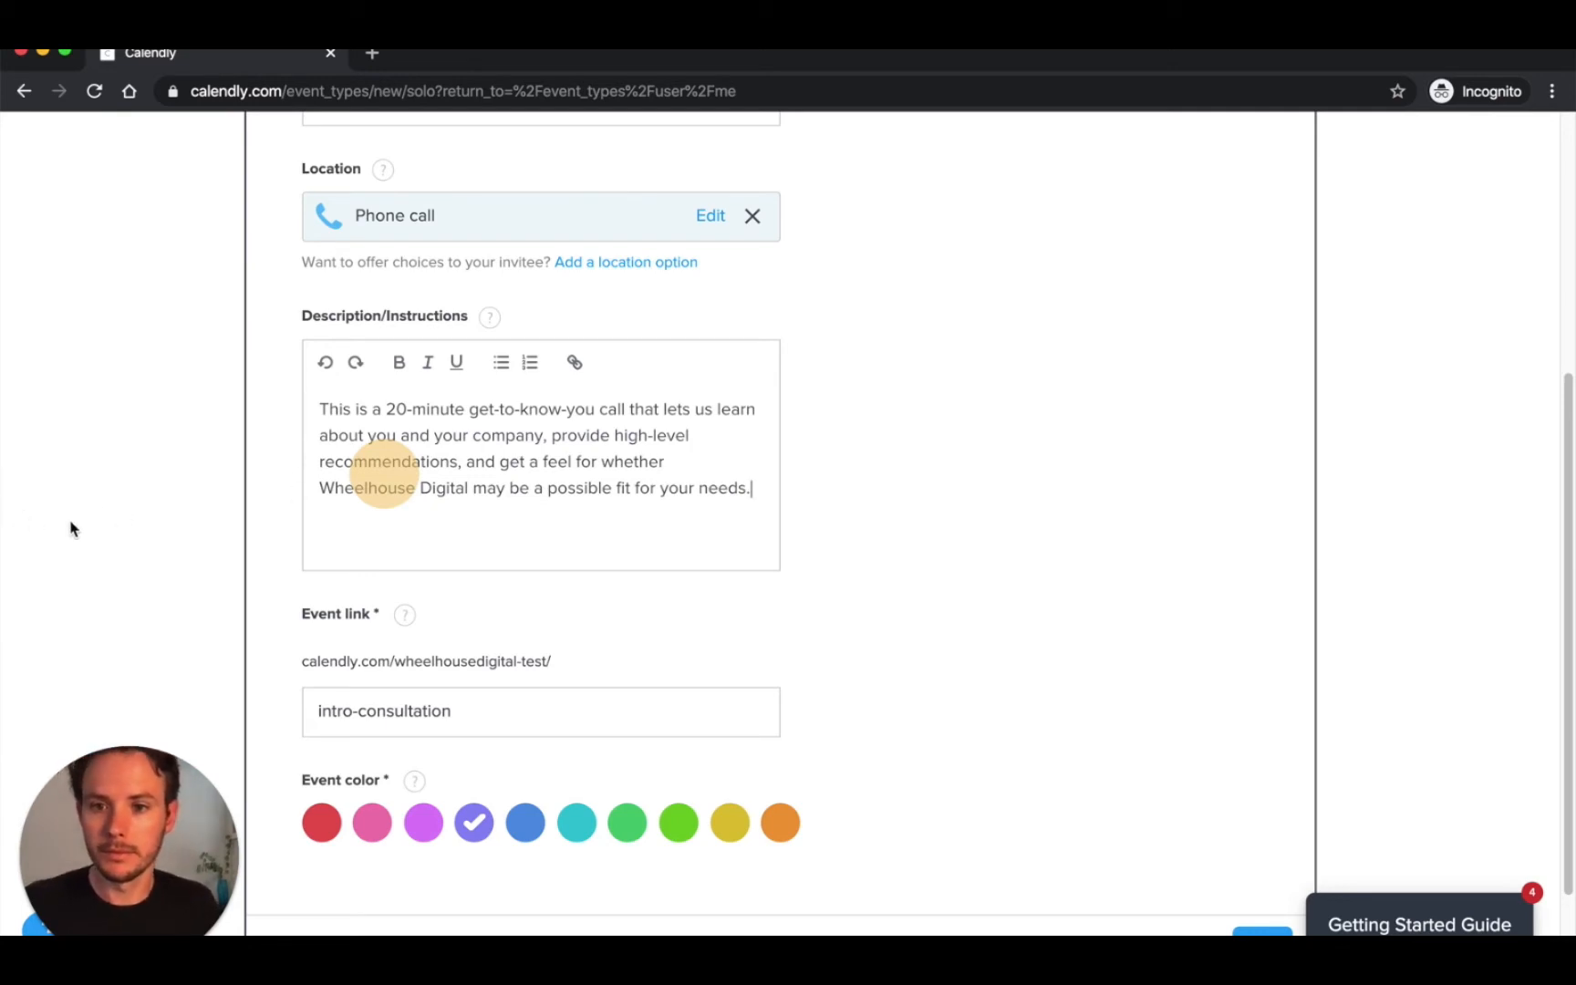
pyautogui.scroll(-3, 118, 547)
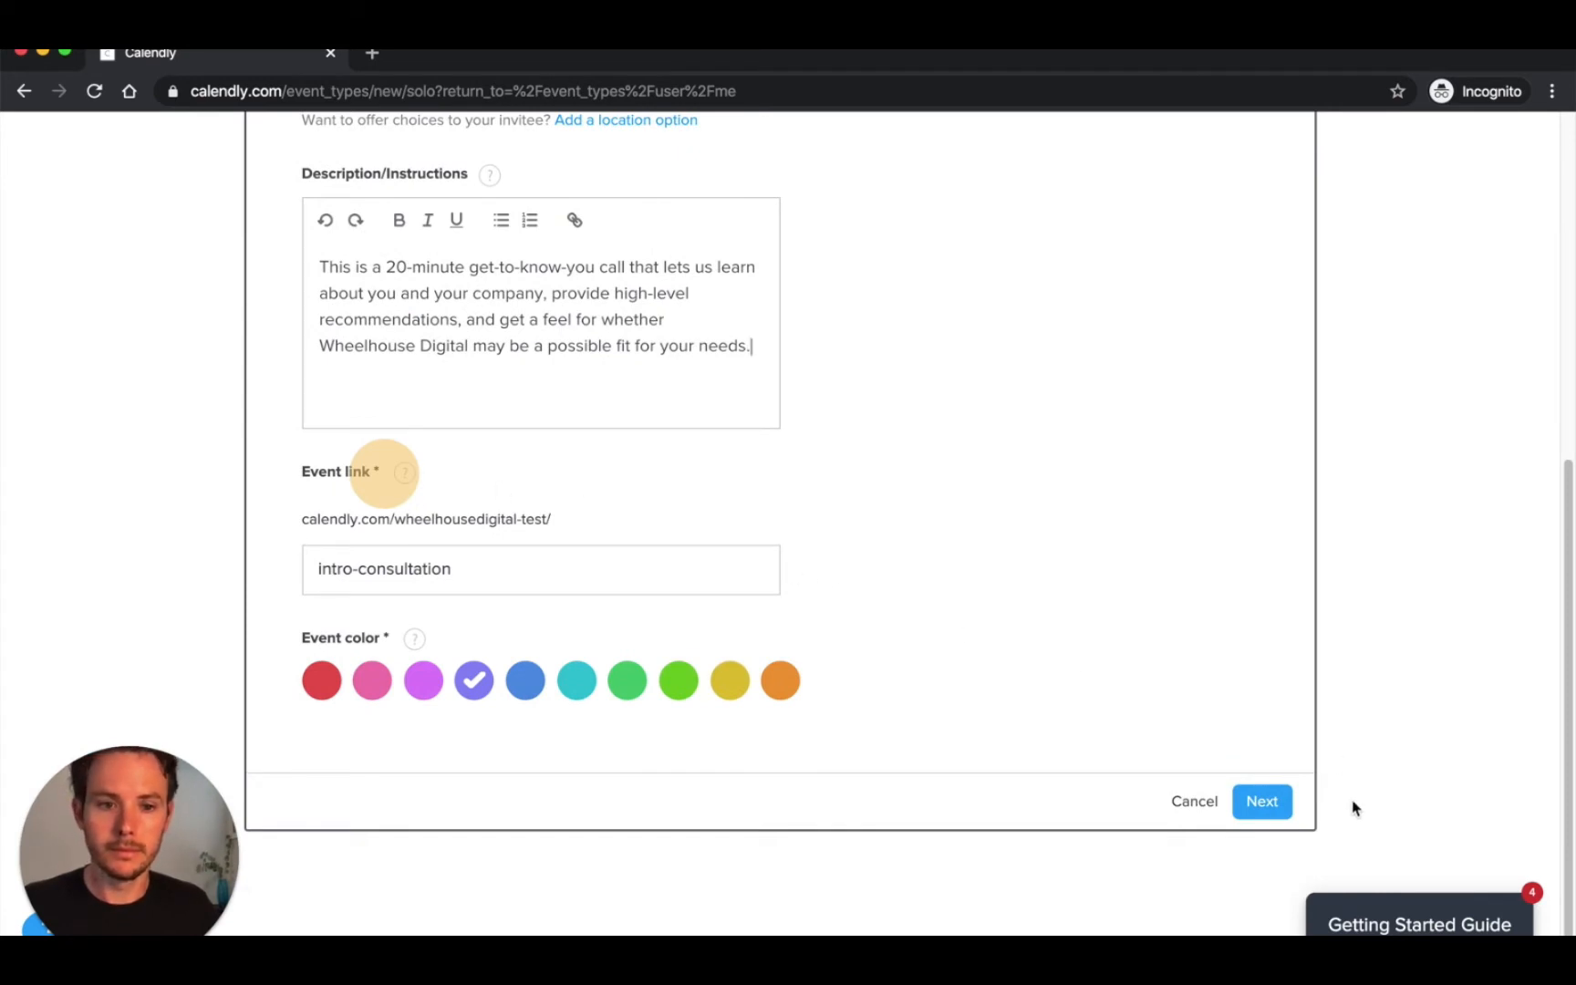
pyautogui.click(1280, 804)
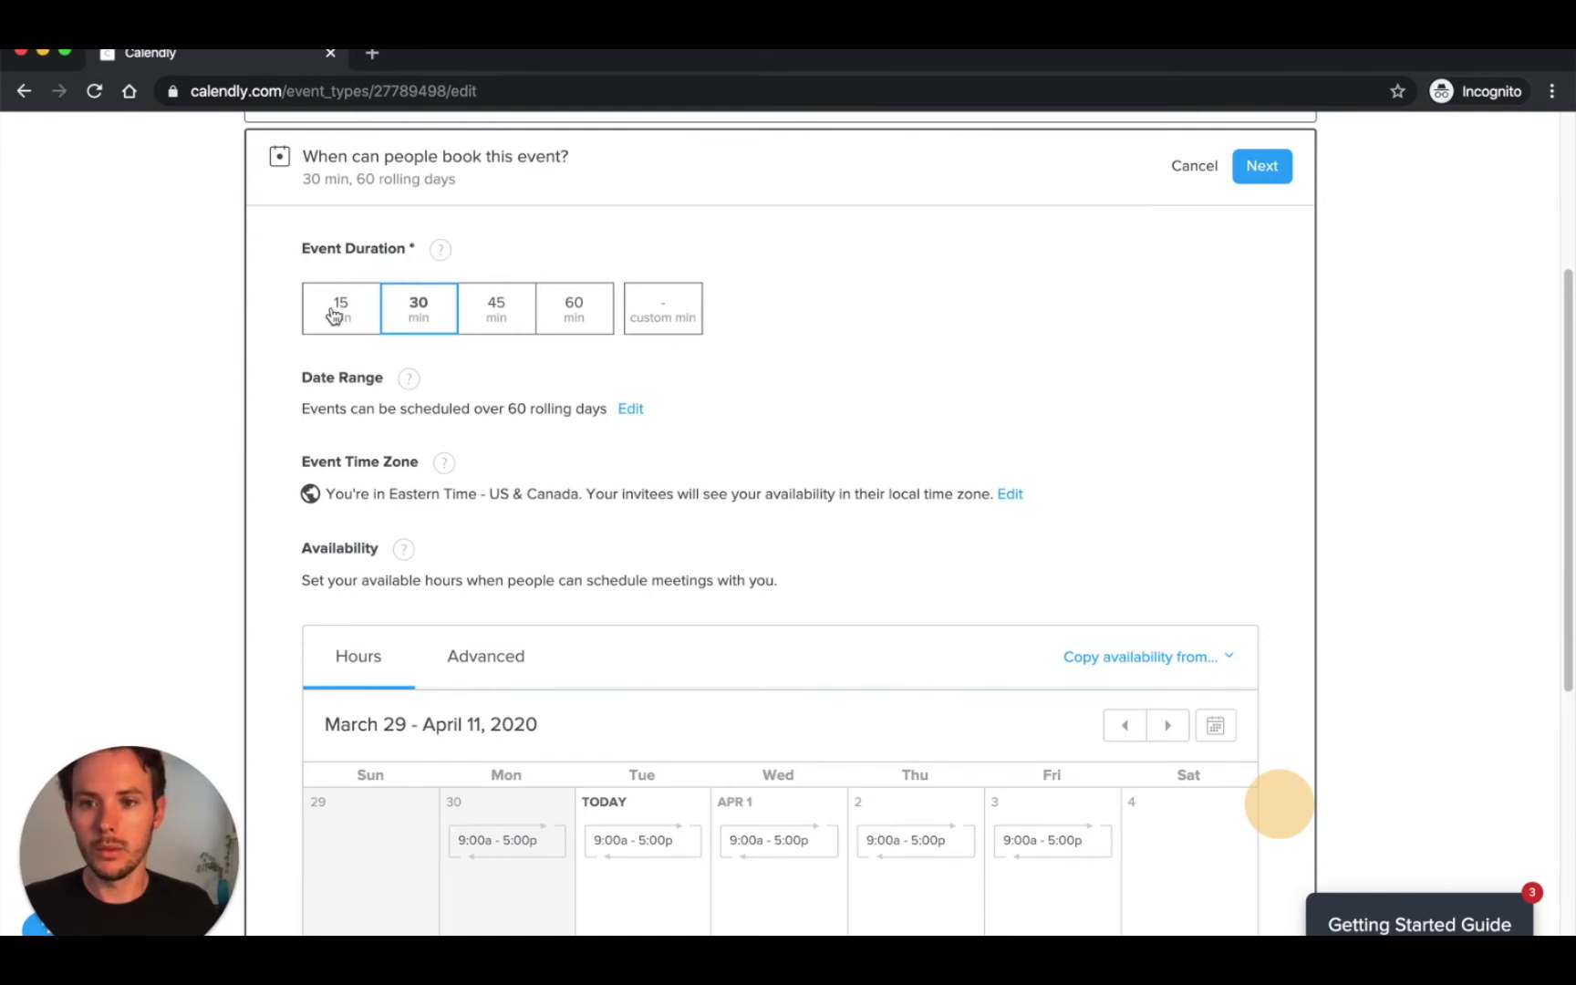
# Set the event duration to a custom 20 minutes.
pyautogui.click(678, 300)
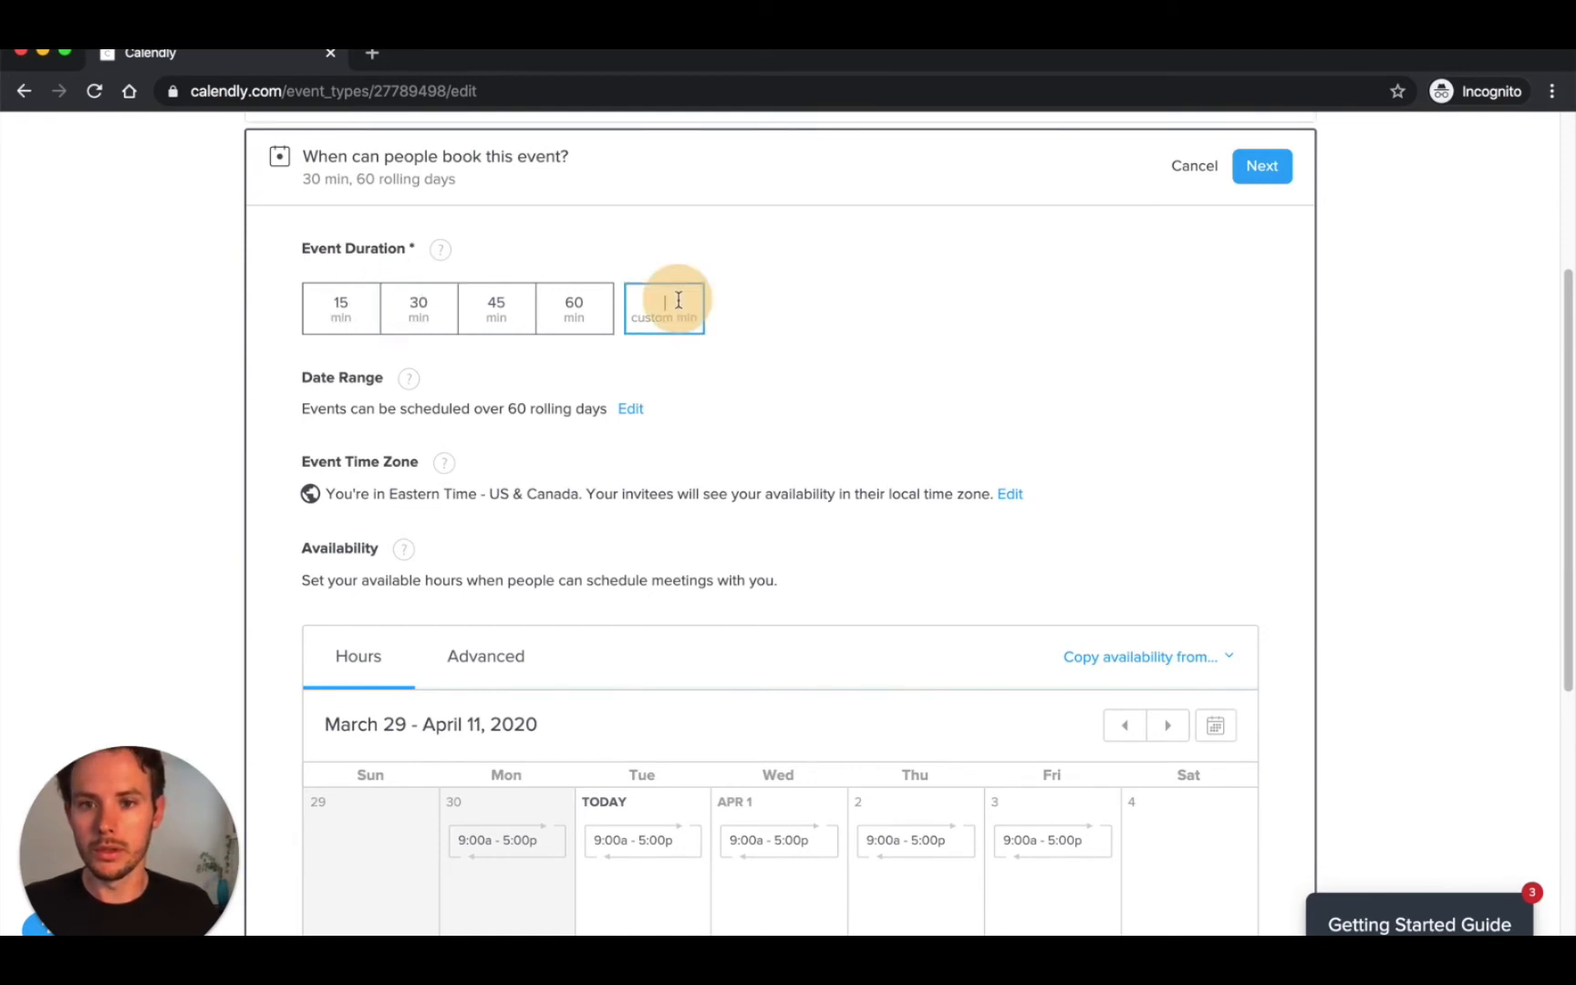
pyautogui.write('20')
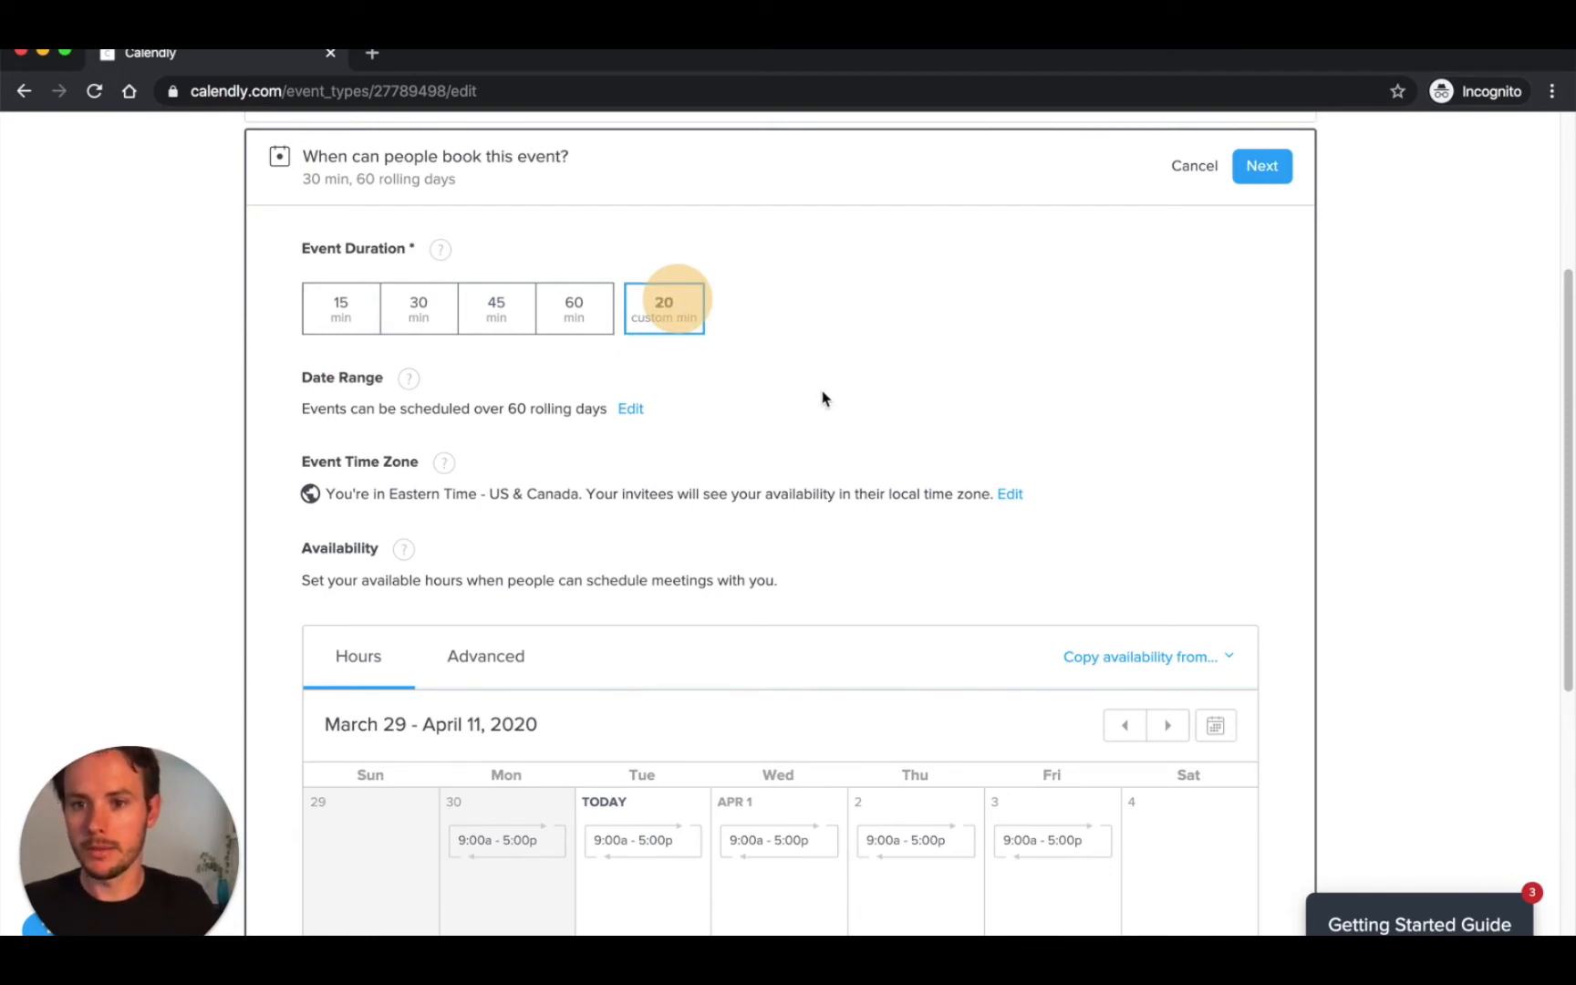
pyautogui.click(821, 399)
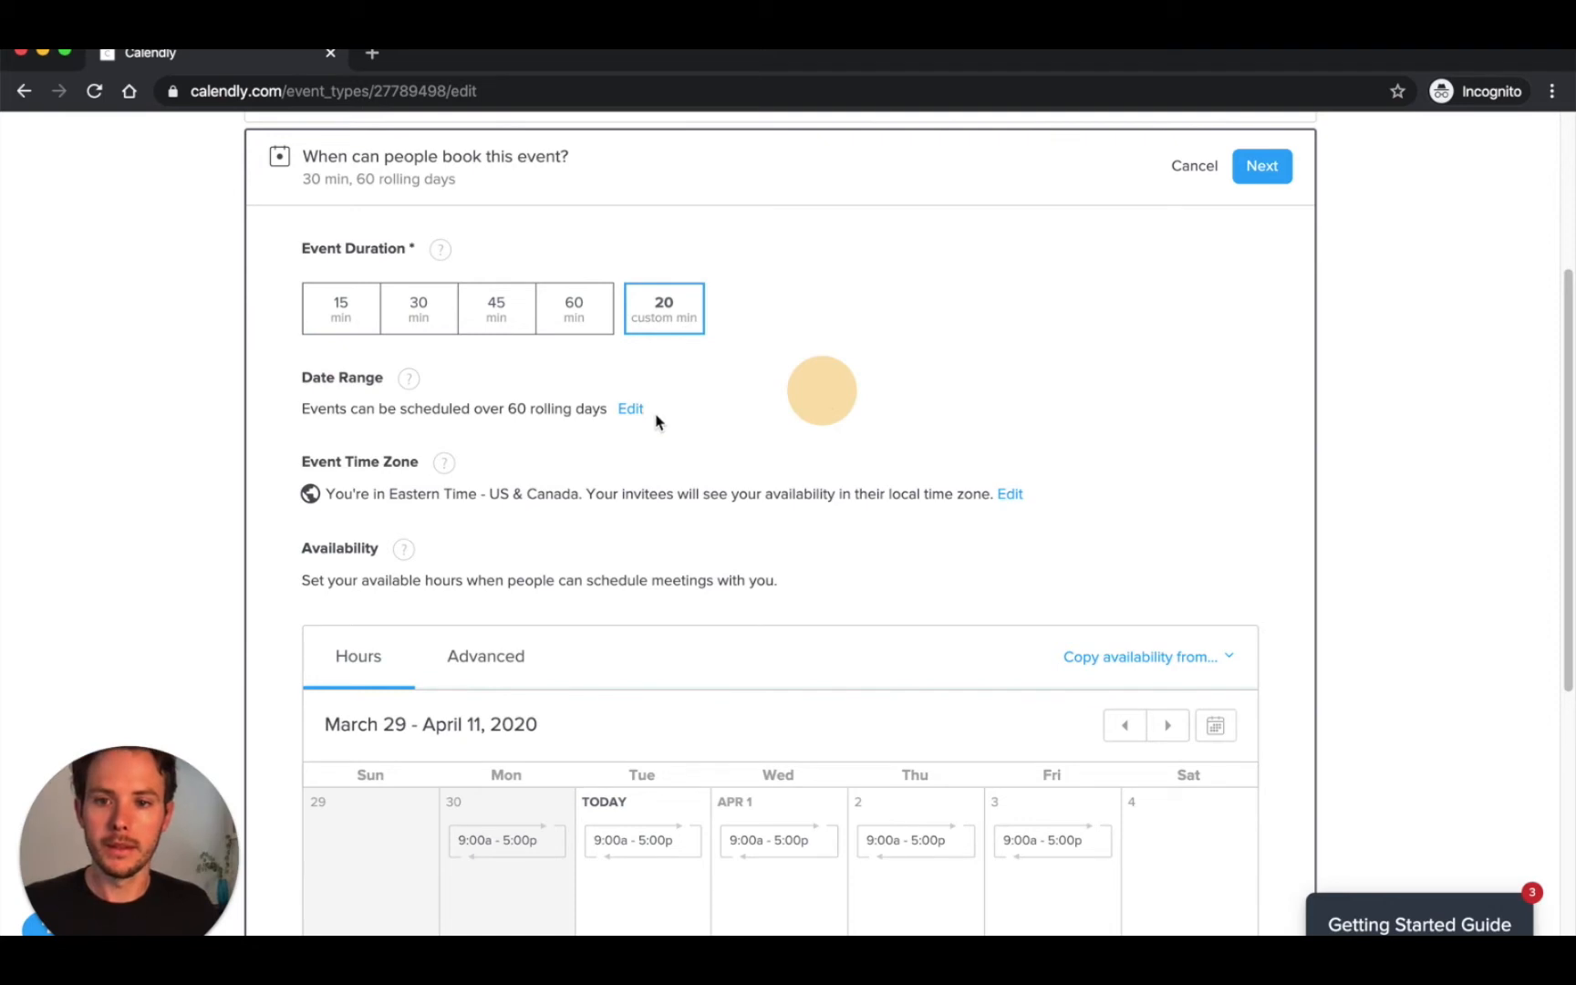
# Set the event's date range to a period of 14 rolling days and apply it.
pyautogui.click(630, 410)
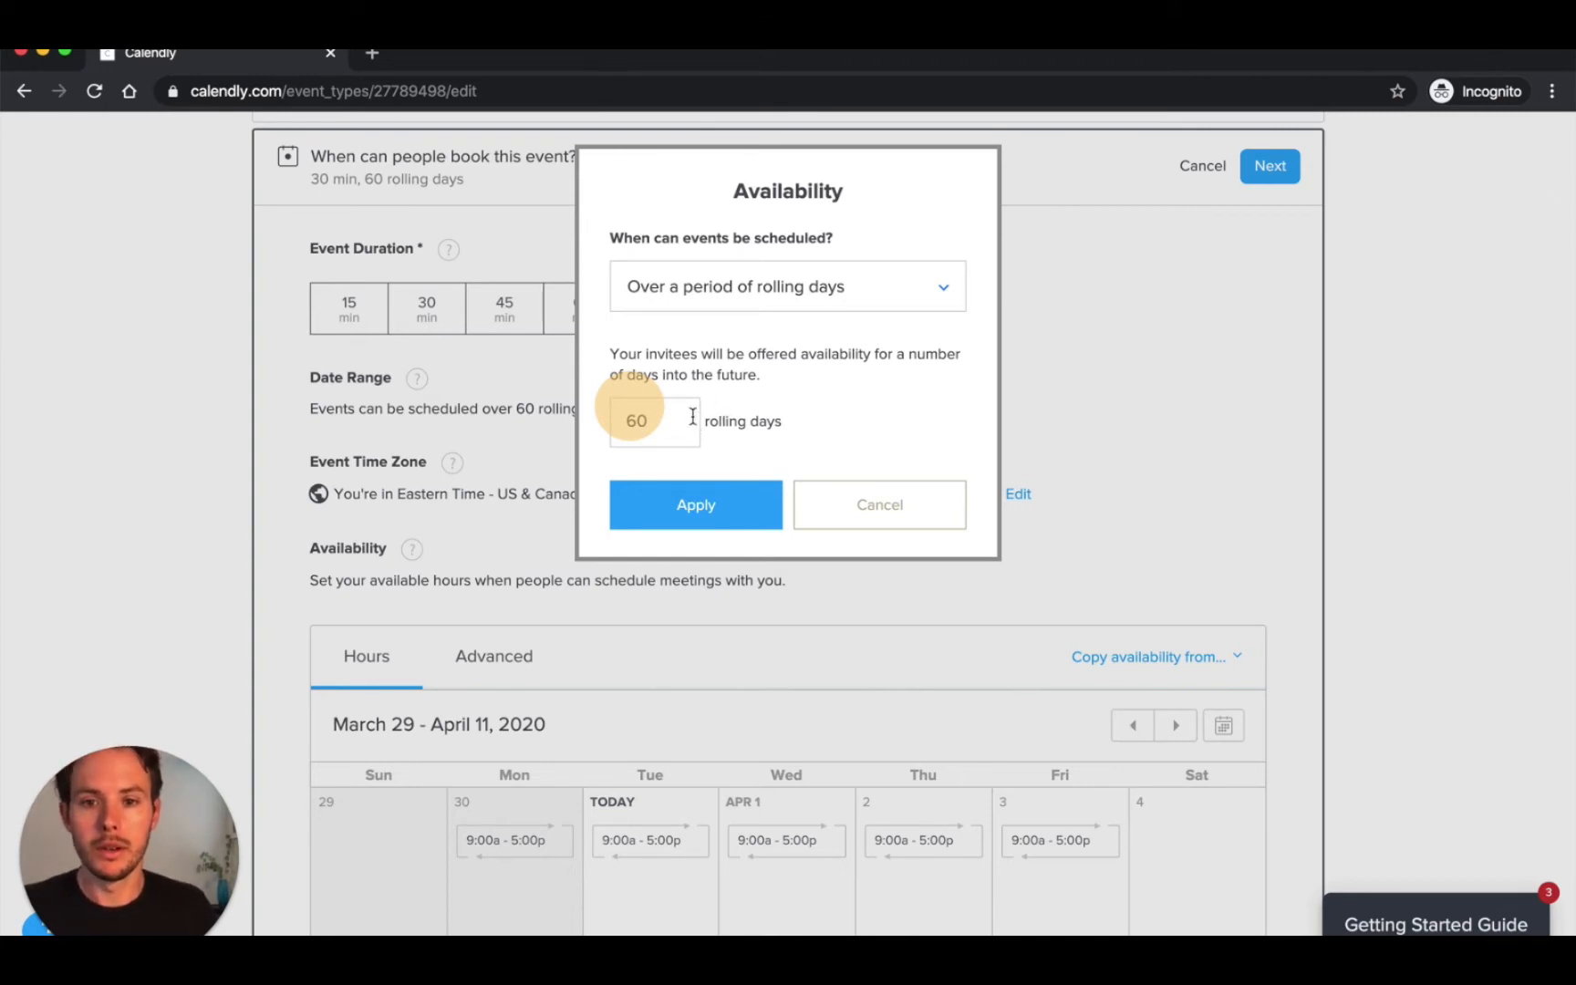
pyautogui.click(679, 422)
pyautogui.press('BackSpace')
pyautogui.press('BackSpace')
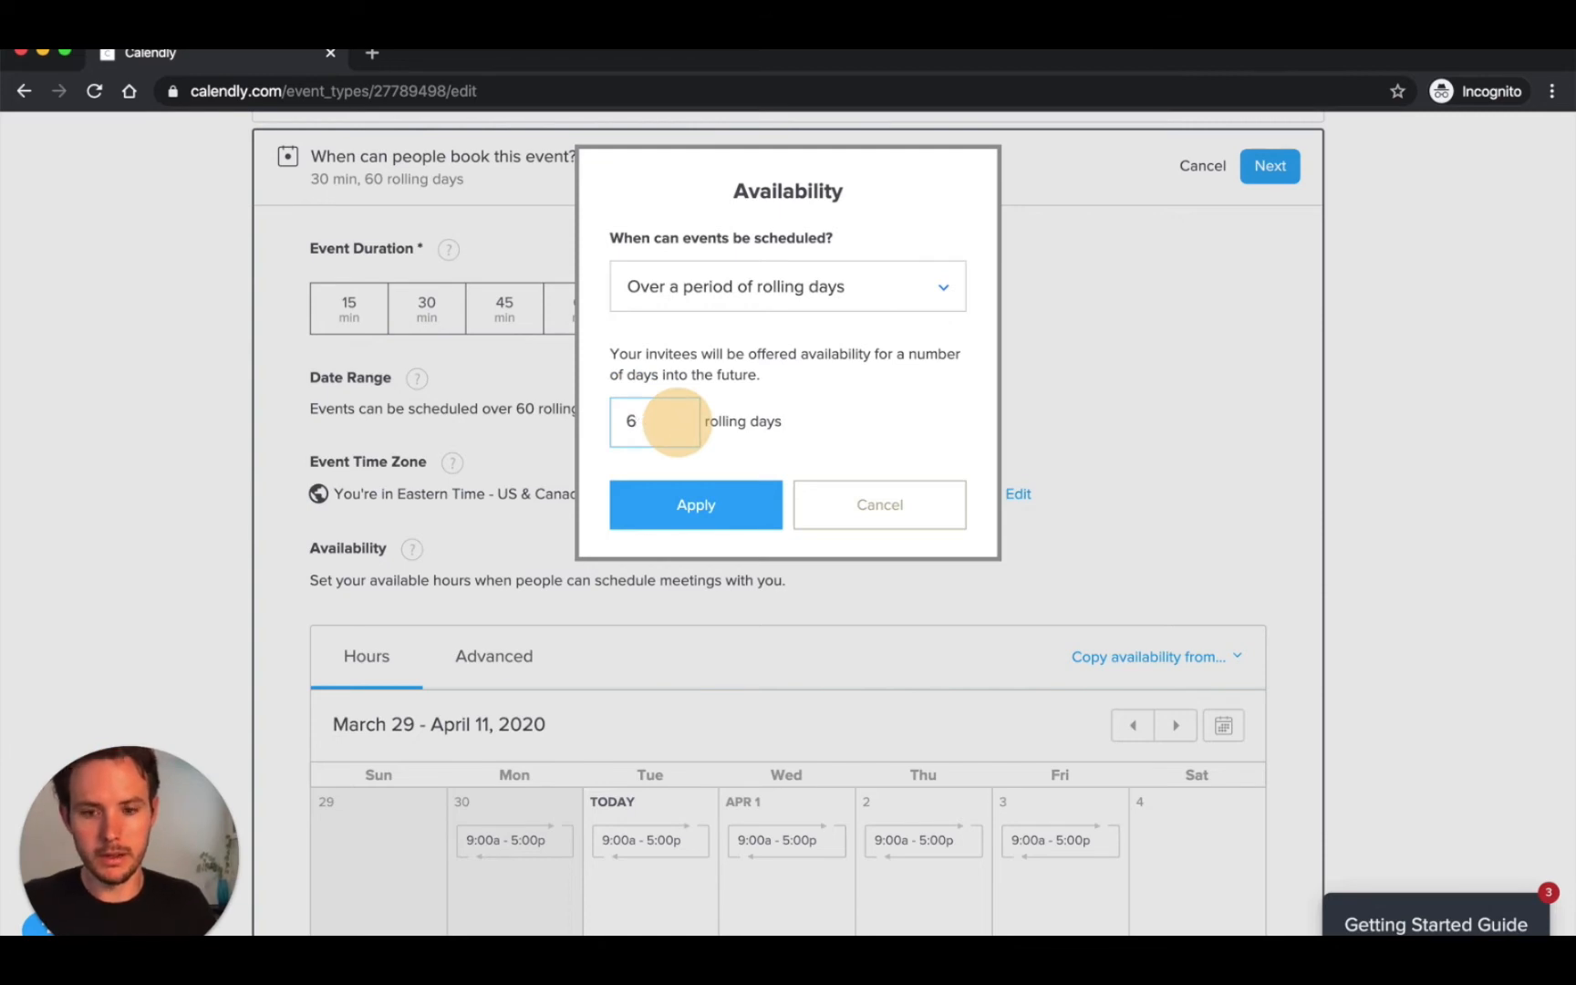
pyautogui.write('14')
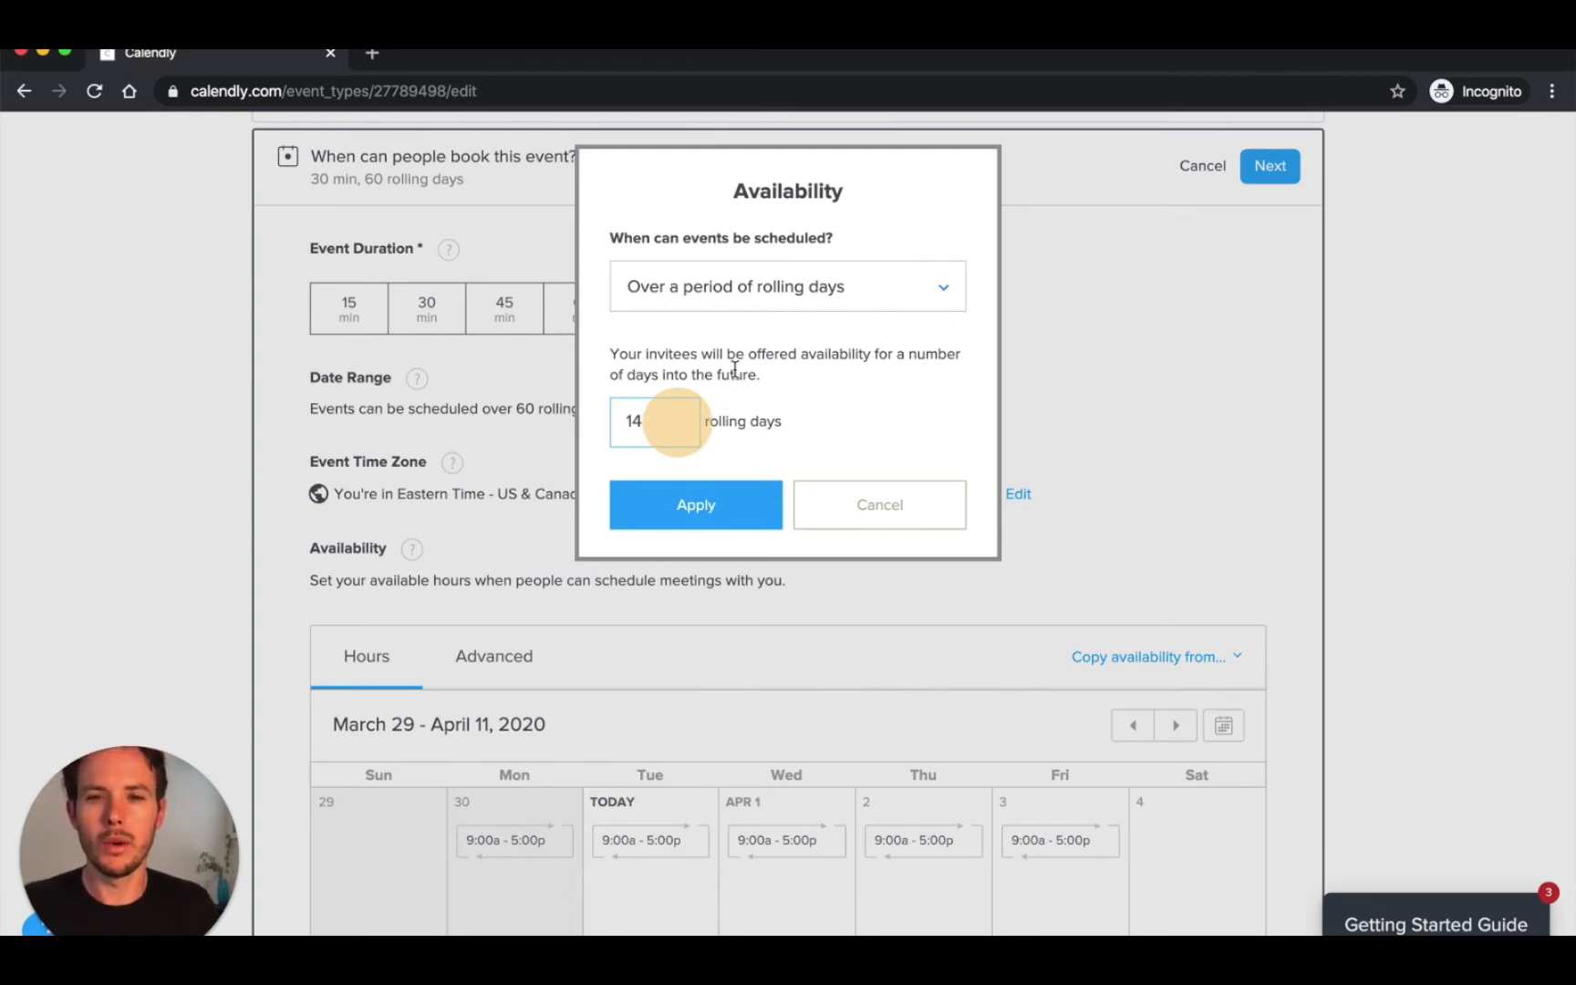
pyautogui.click(941, 308)
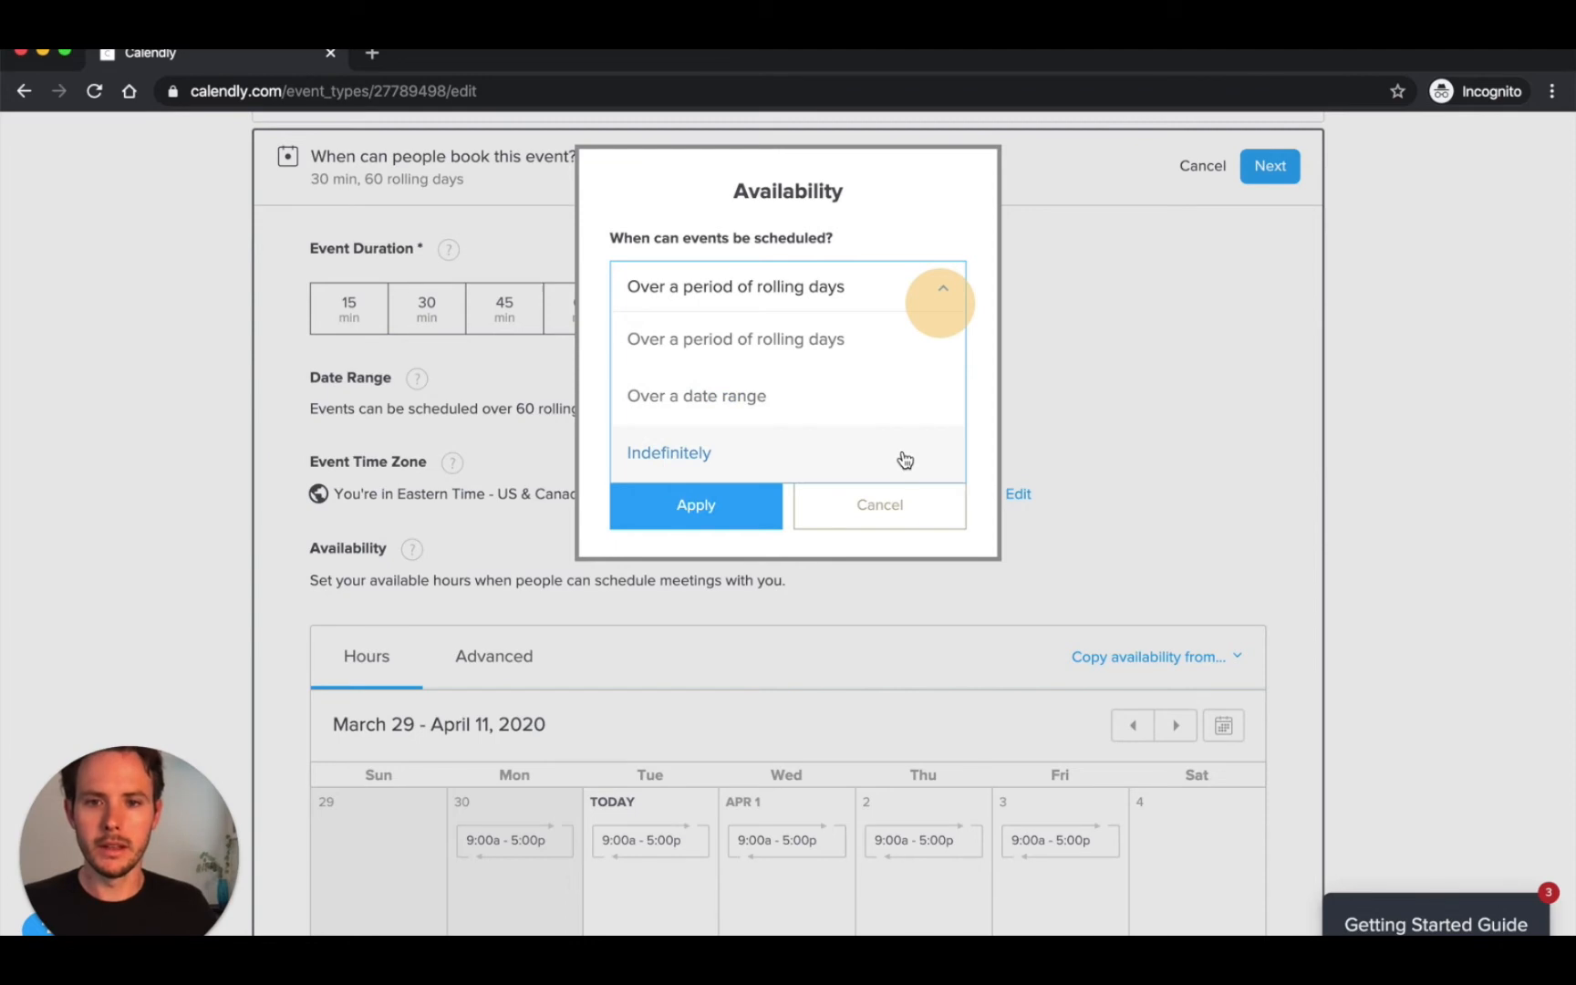
pyautogui.click(882, 348)
pyautogui.click(883, 378)
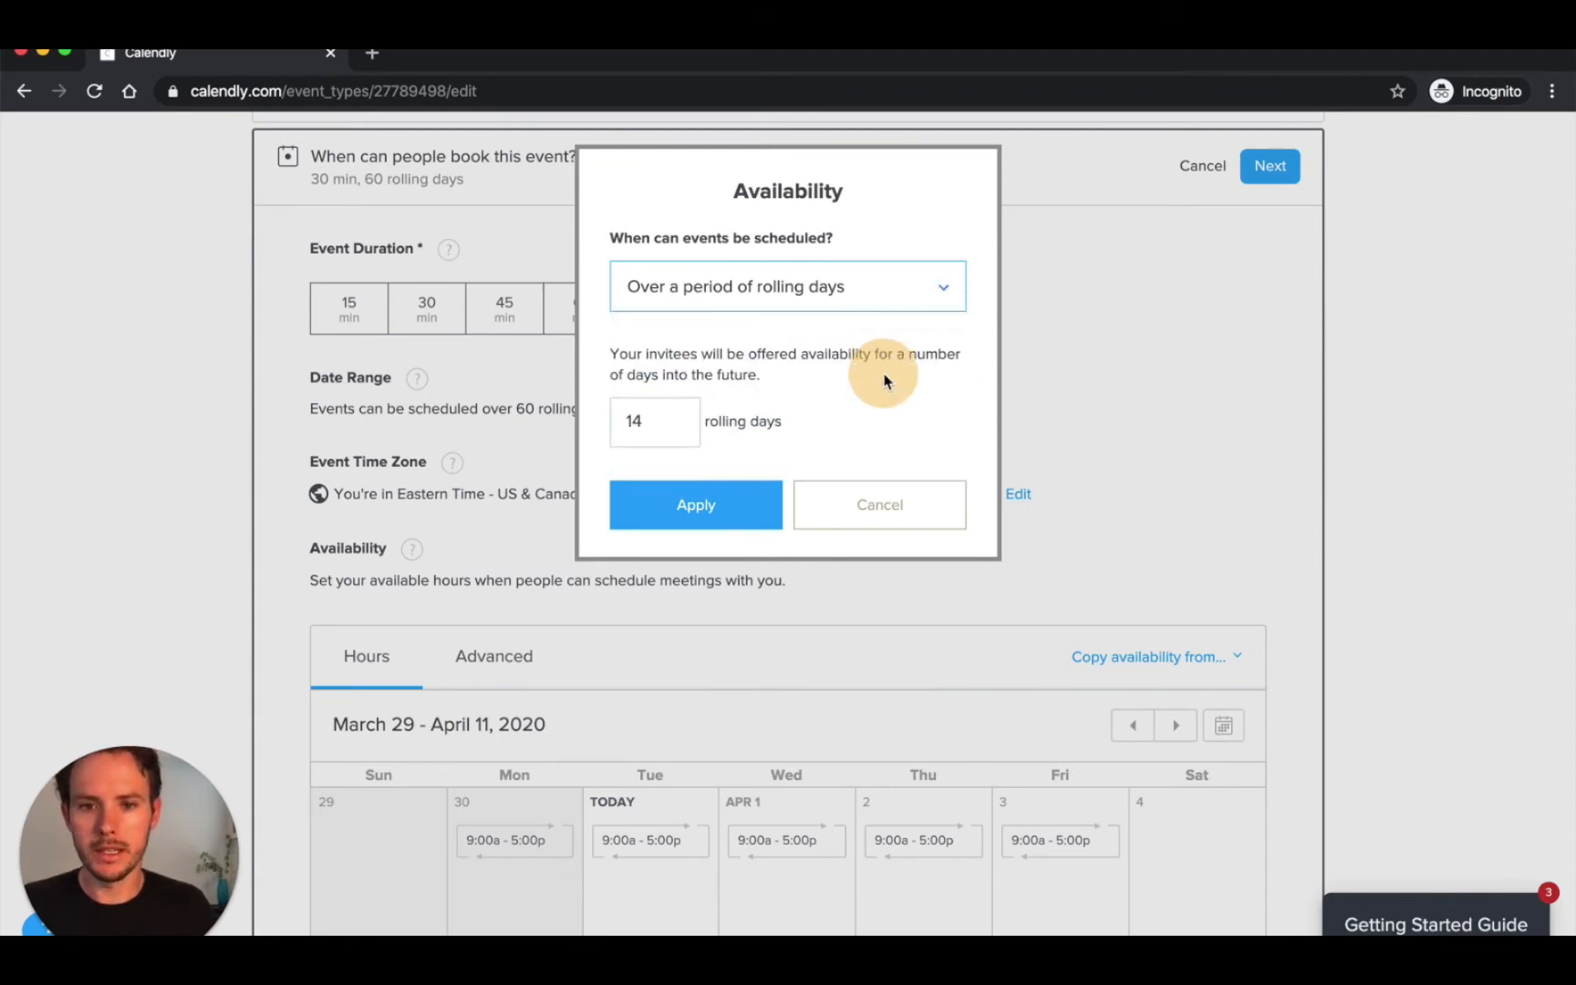
pyautogui.click(750, 516)
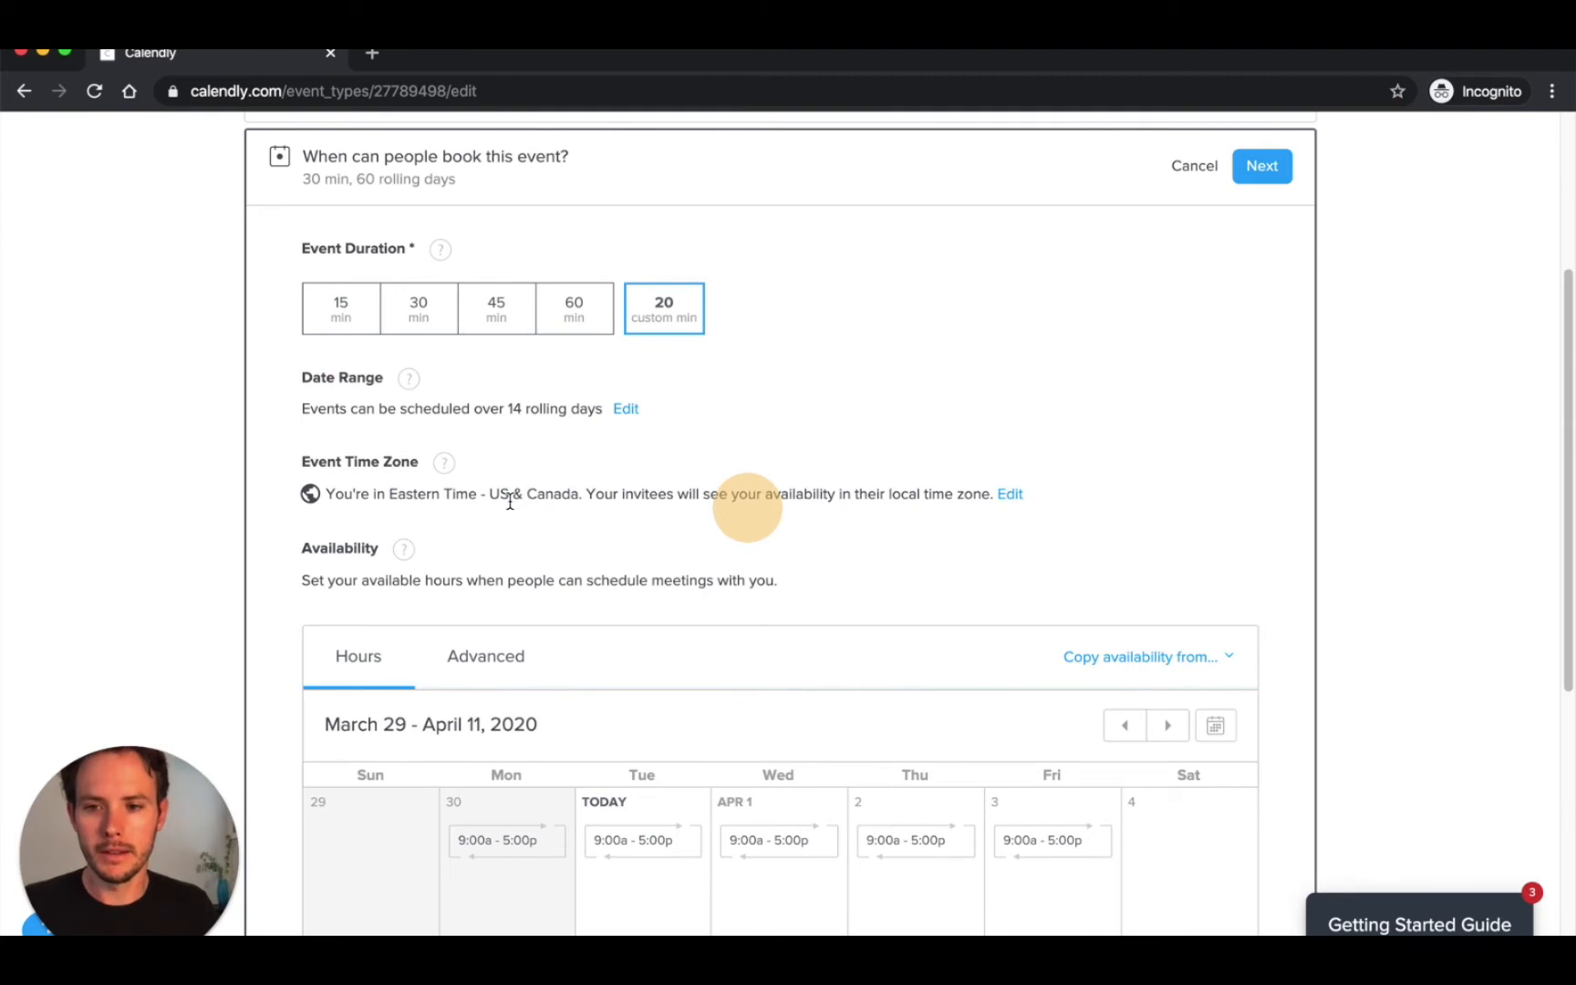
# Change the end of the Tuesday availability to 1:00 pm and apply it to all Tuesdays.
pyautogui.scroll(-5, 513, 506)
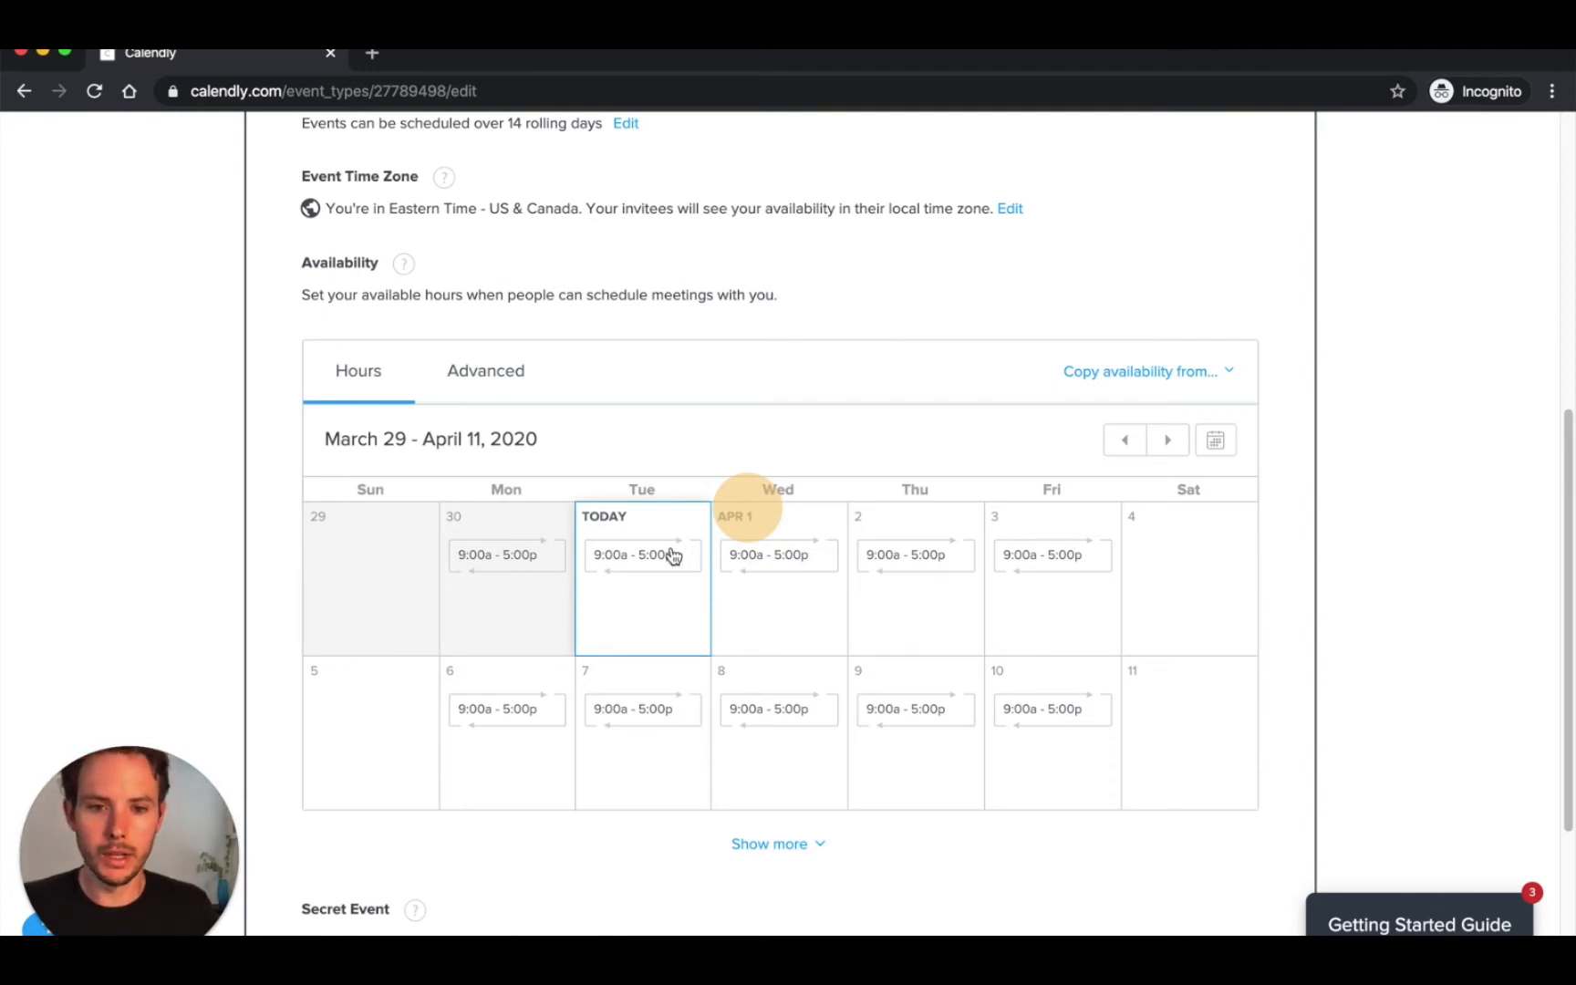
pyautogui.click(678, 594)
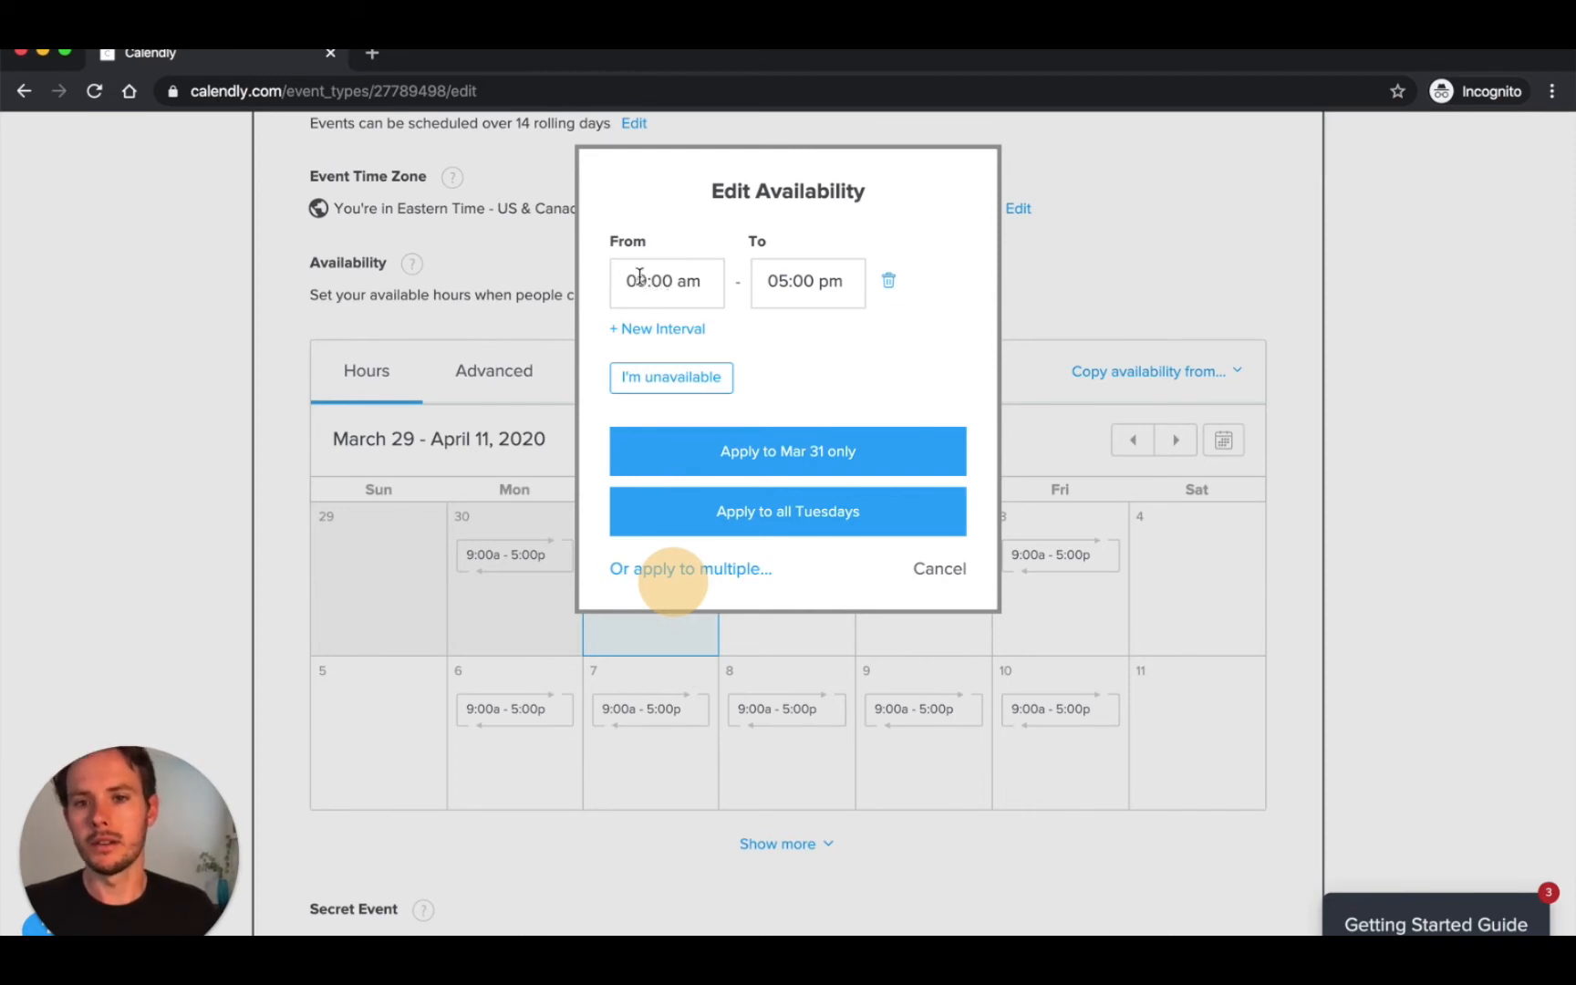
pyautogui.click(784, 280)
pyautogui.write('1')
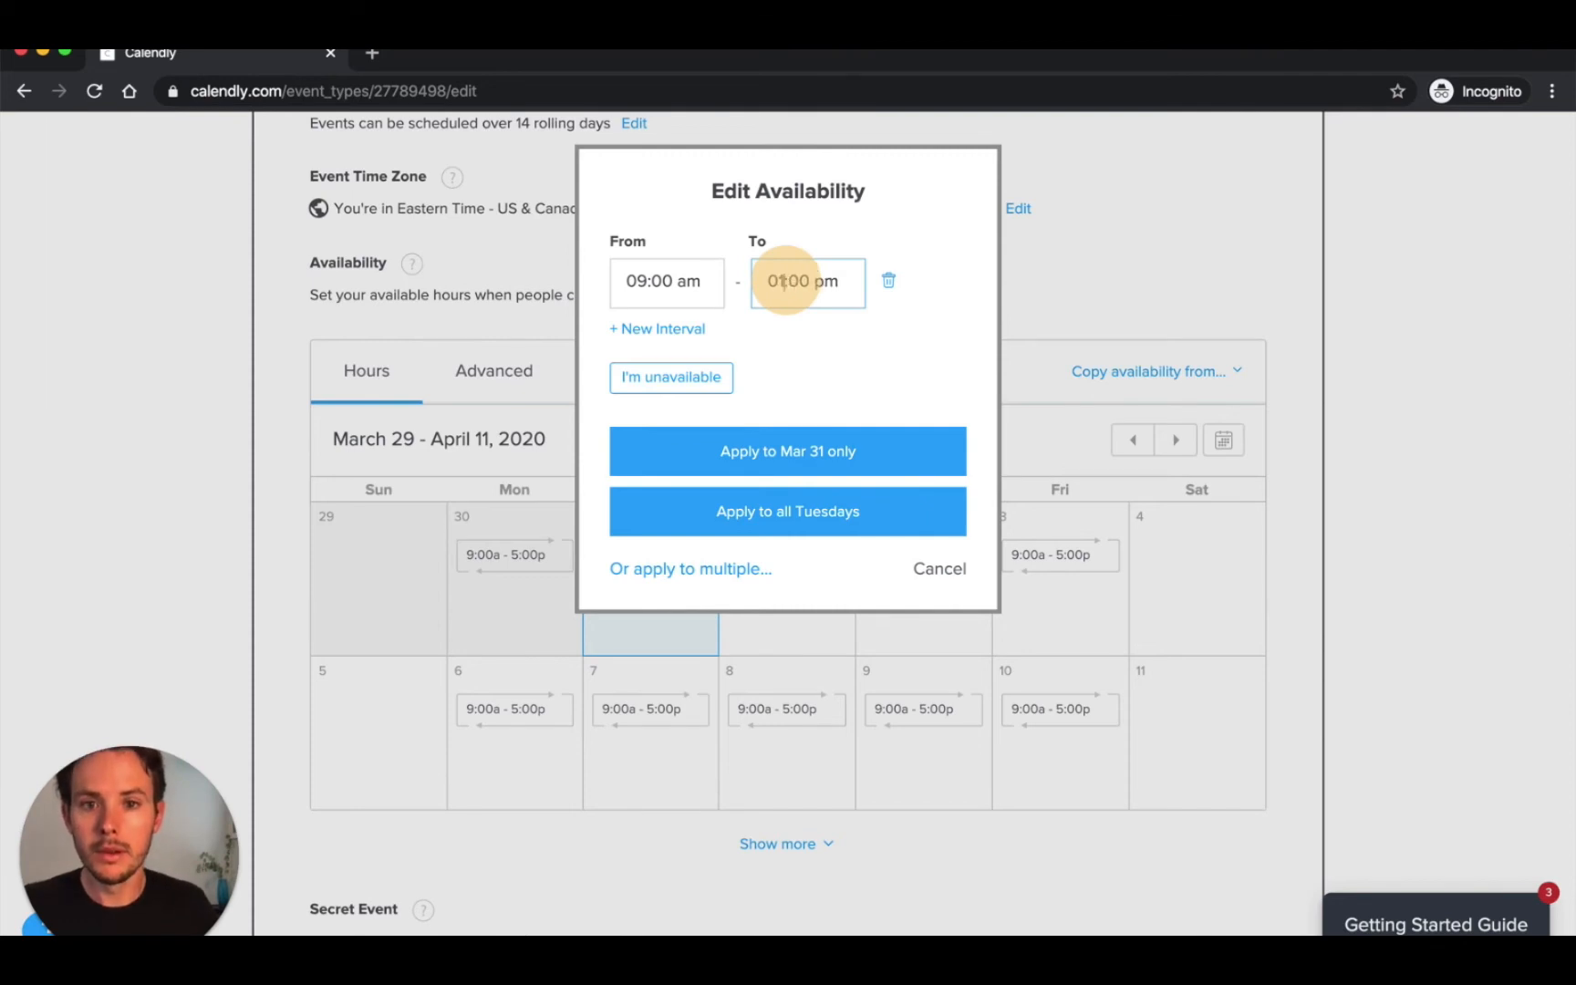
pyautogui.write('2')
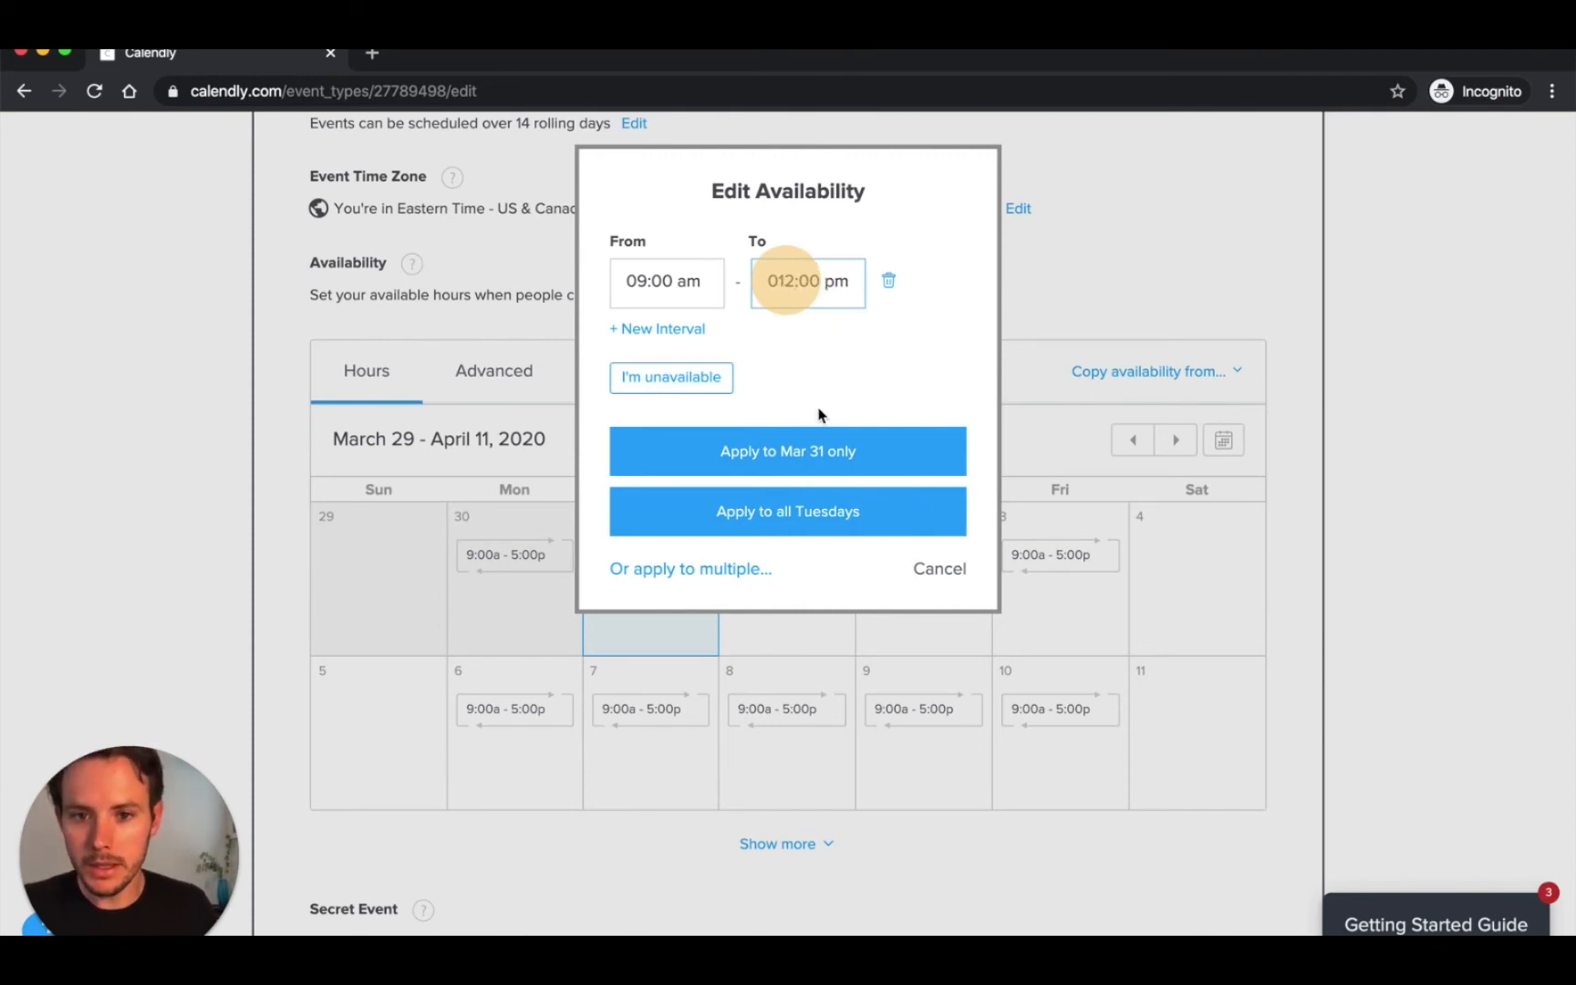
pyautogui.click(768, 524)
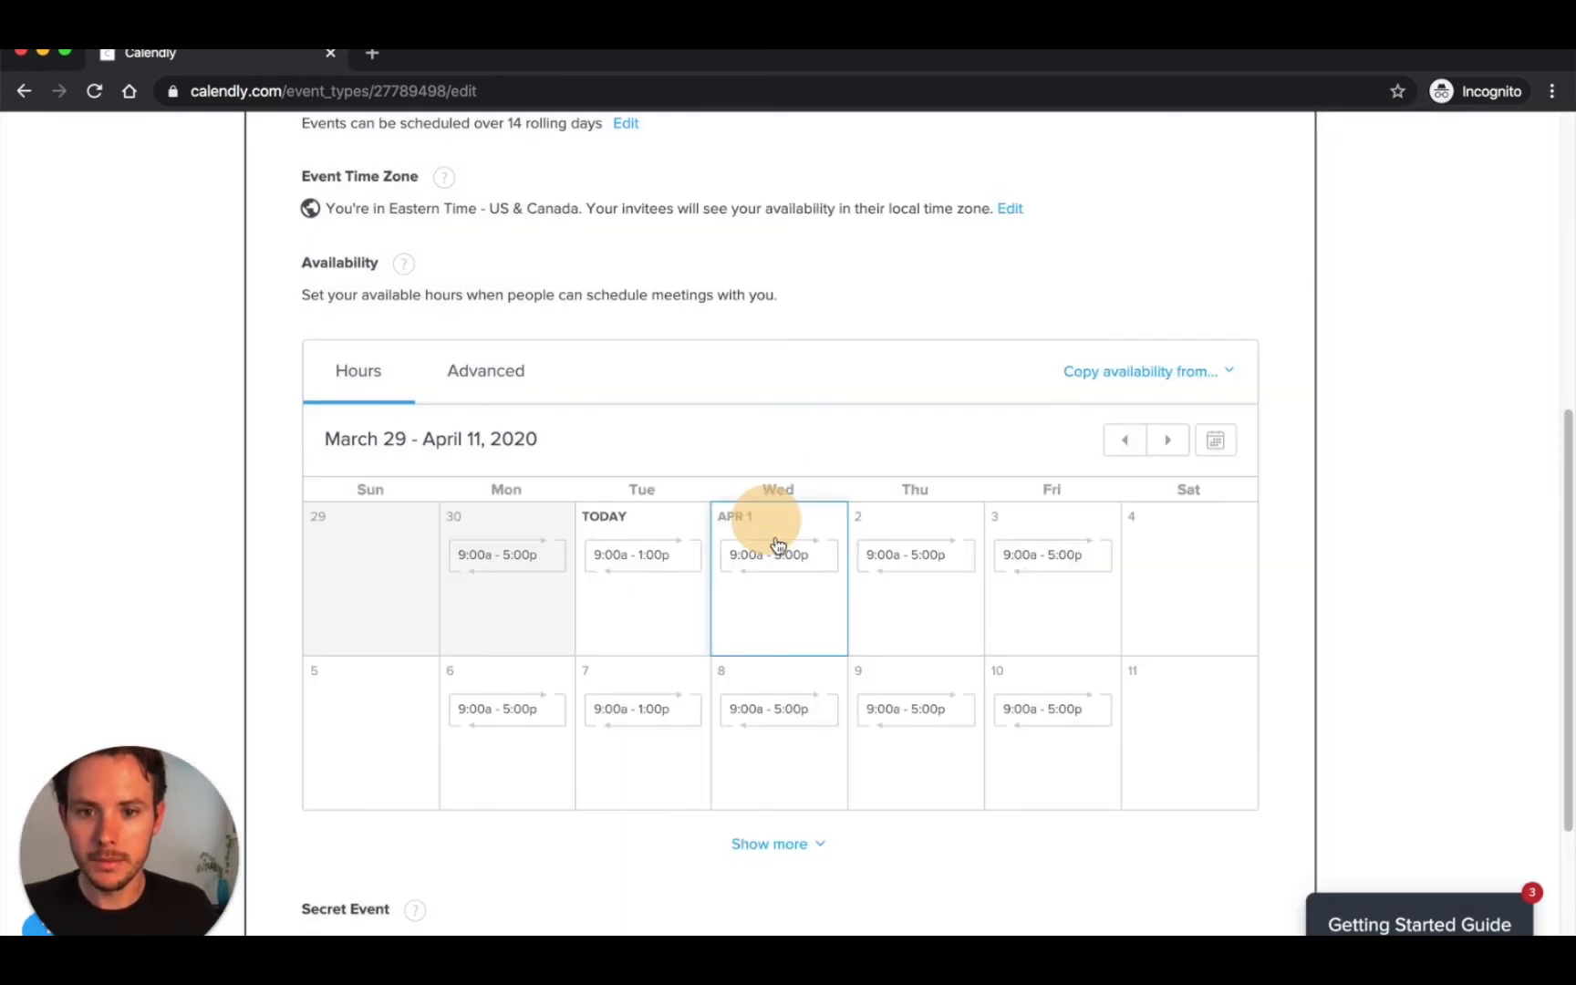
# Change the start of the Wednesday availability to 1:00 pm and apply it to all Wednesdays.
pyautogui.click(798, 609)
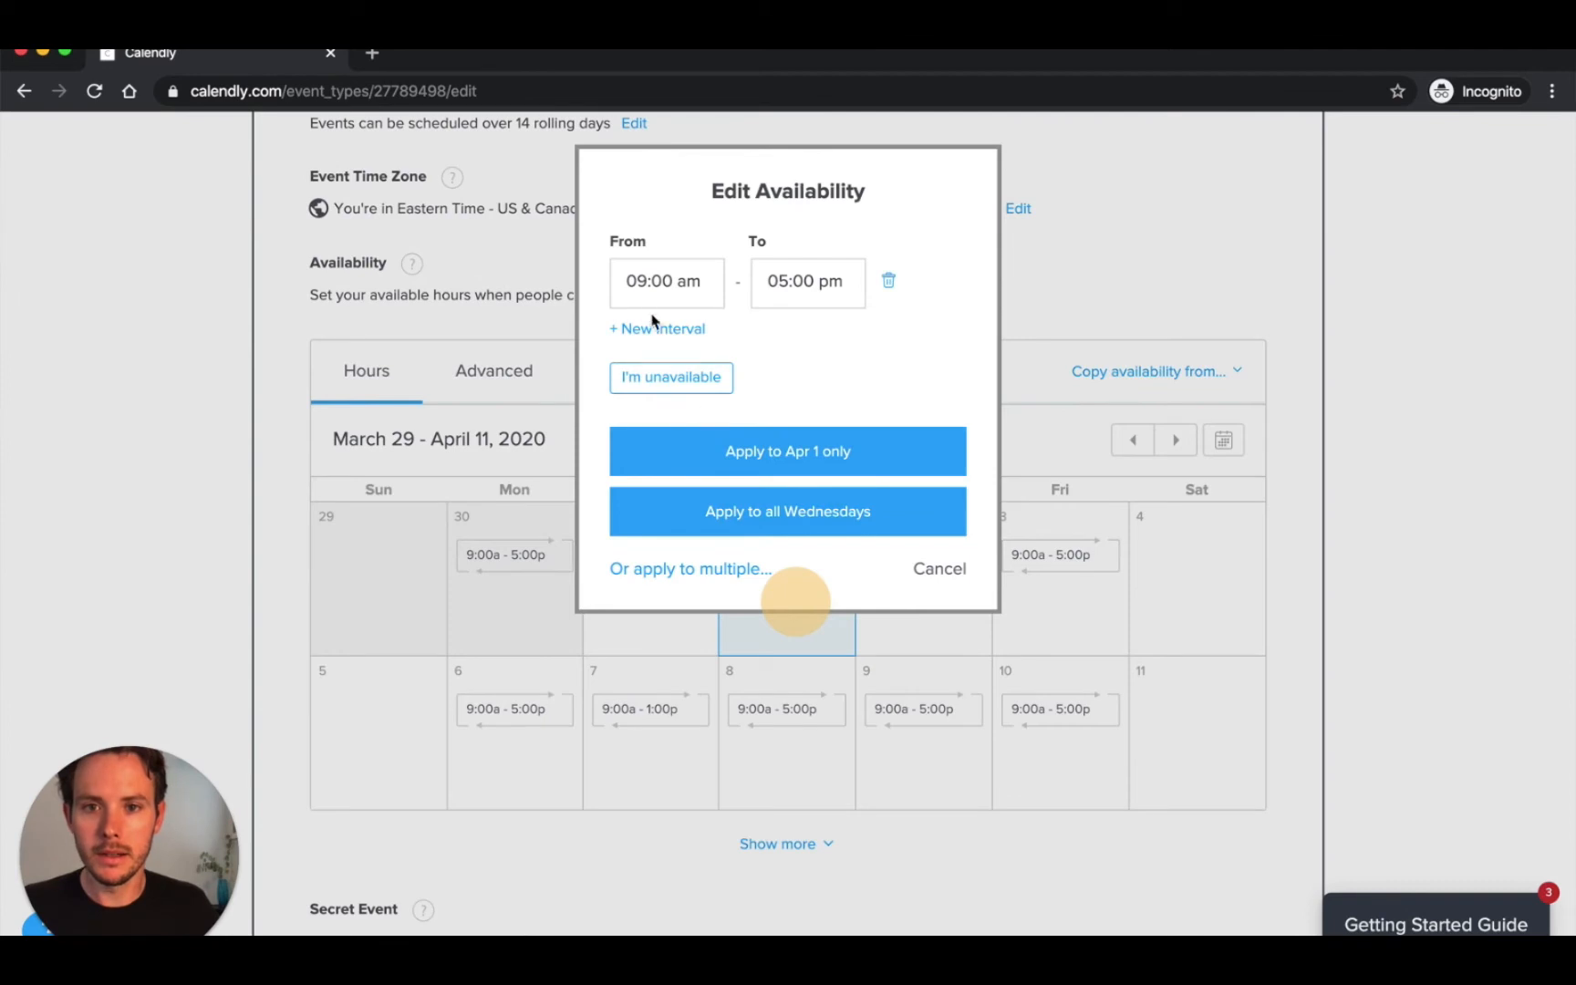
pyautogui.click(641, 287)
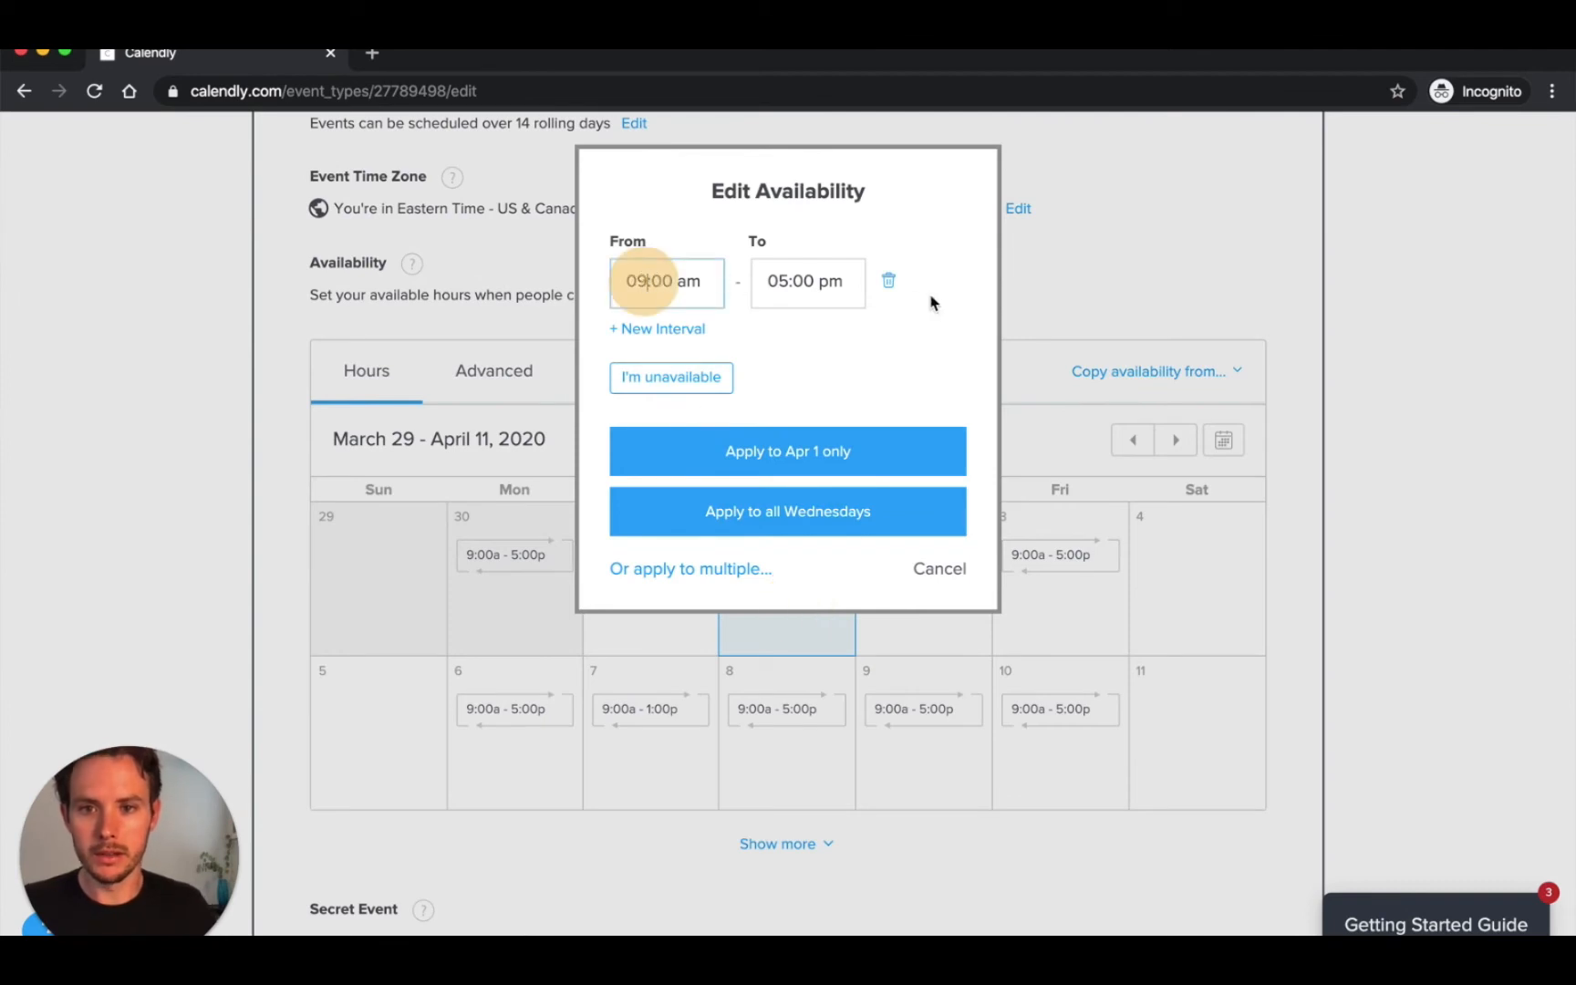
pyautogui.press('BackSpace')
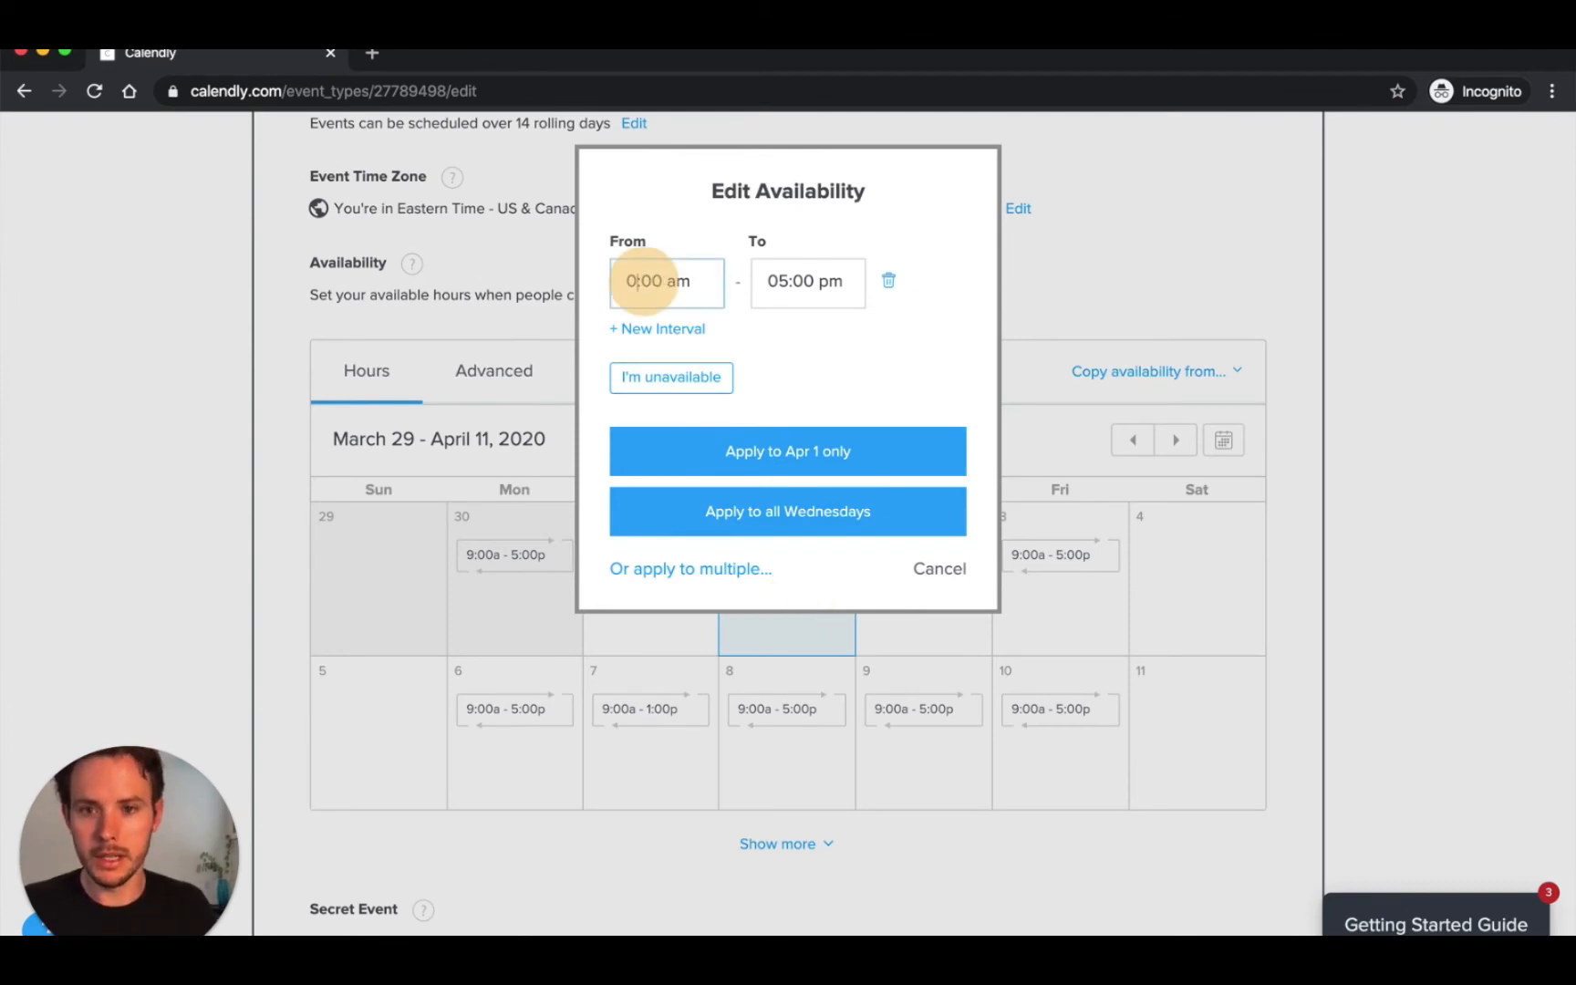
pyautogui.write('1:00 ')
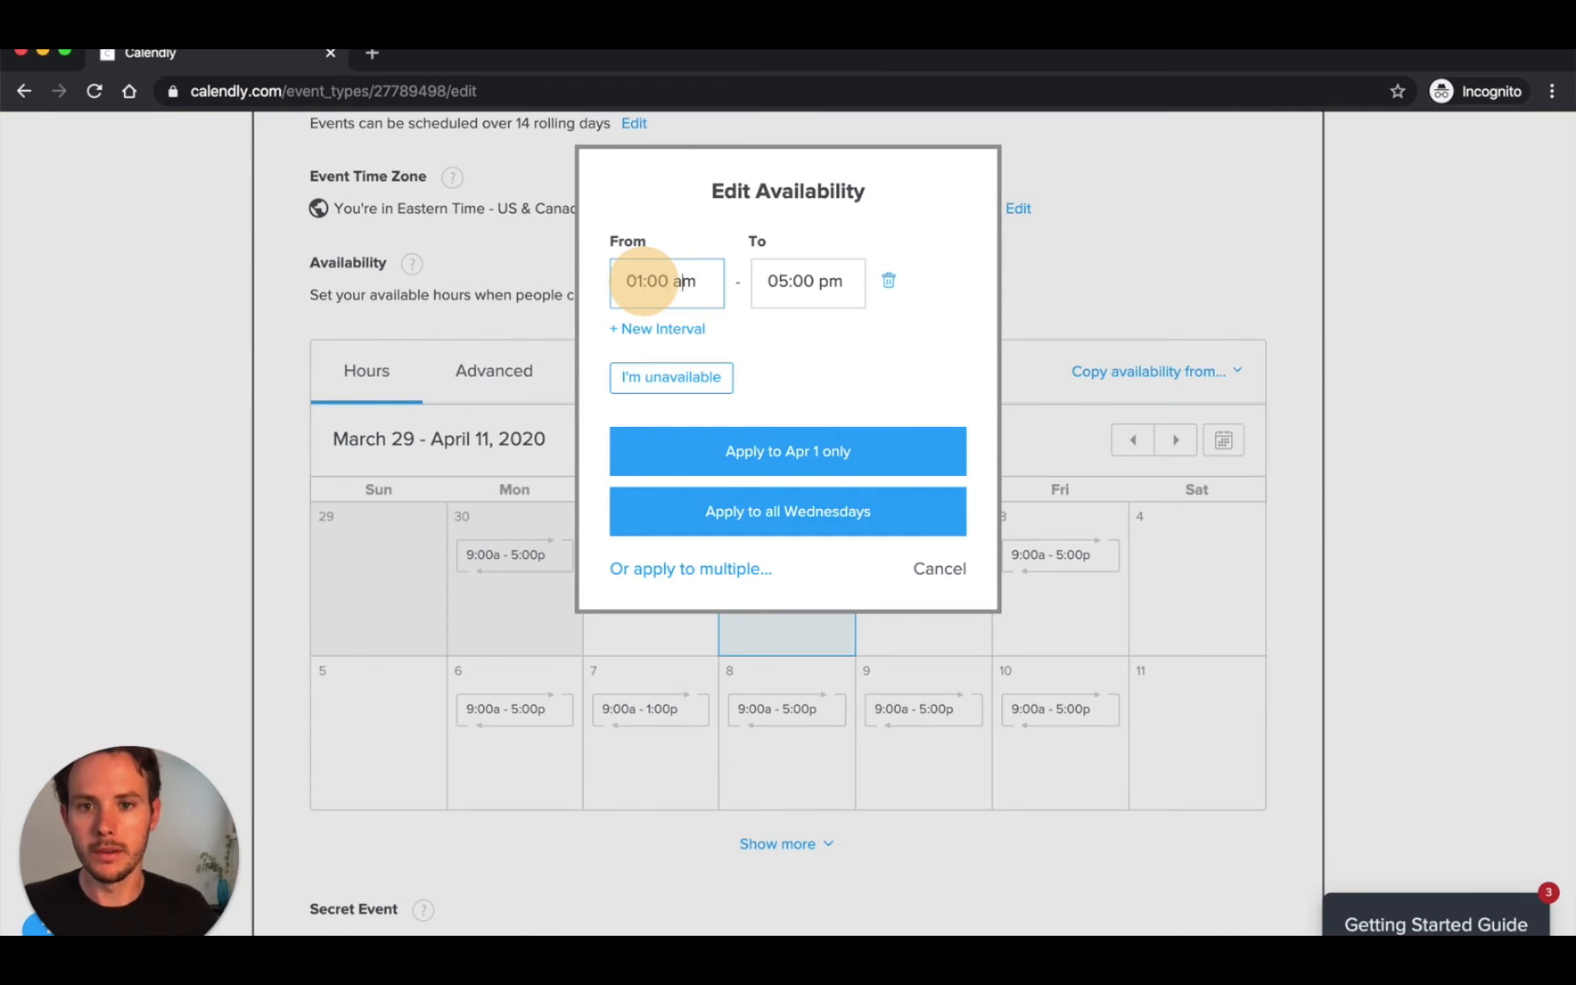
pyautogui.write('p')
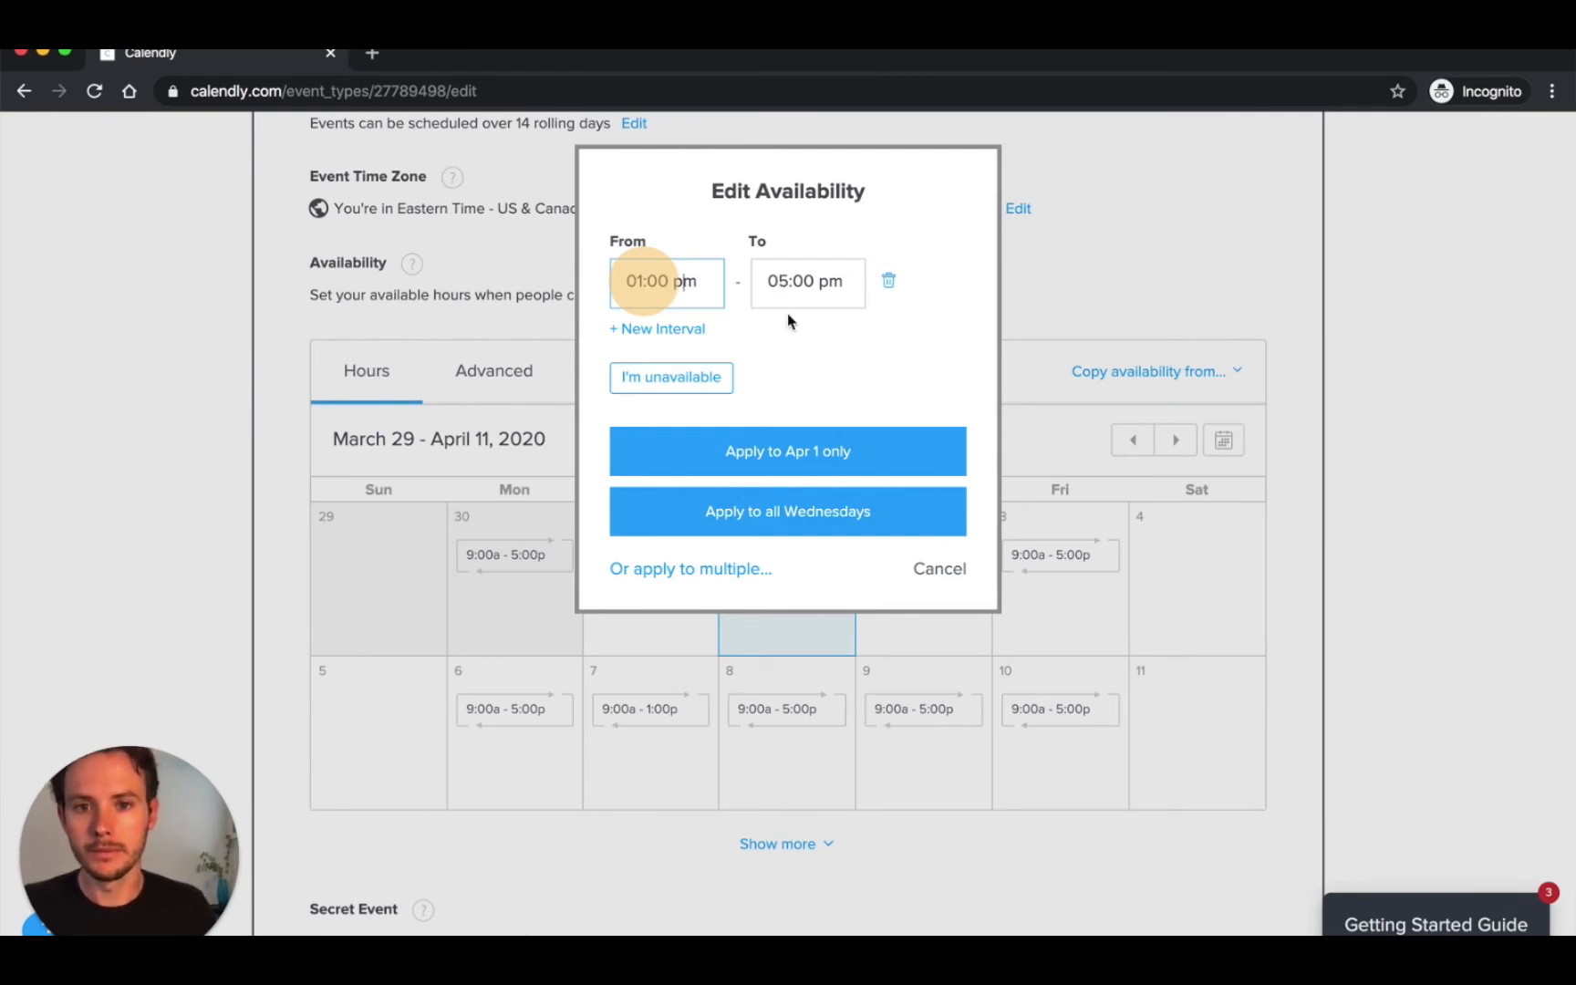
pyautogui.click(807, 528)
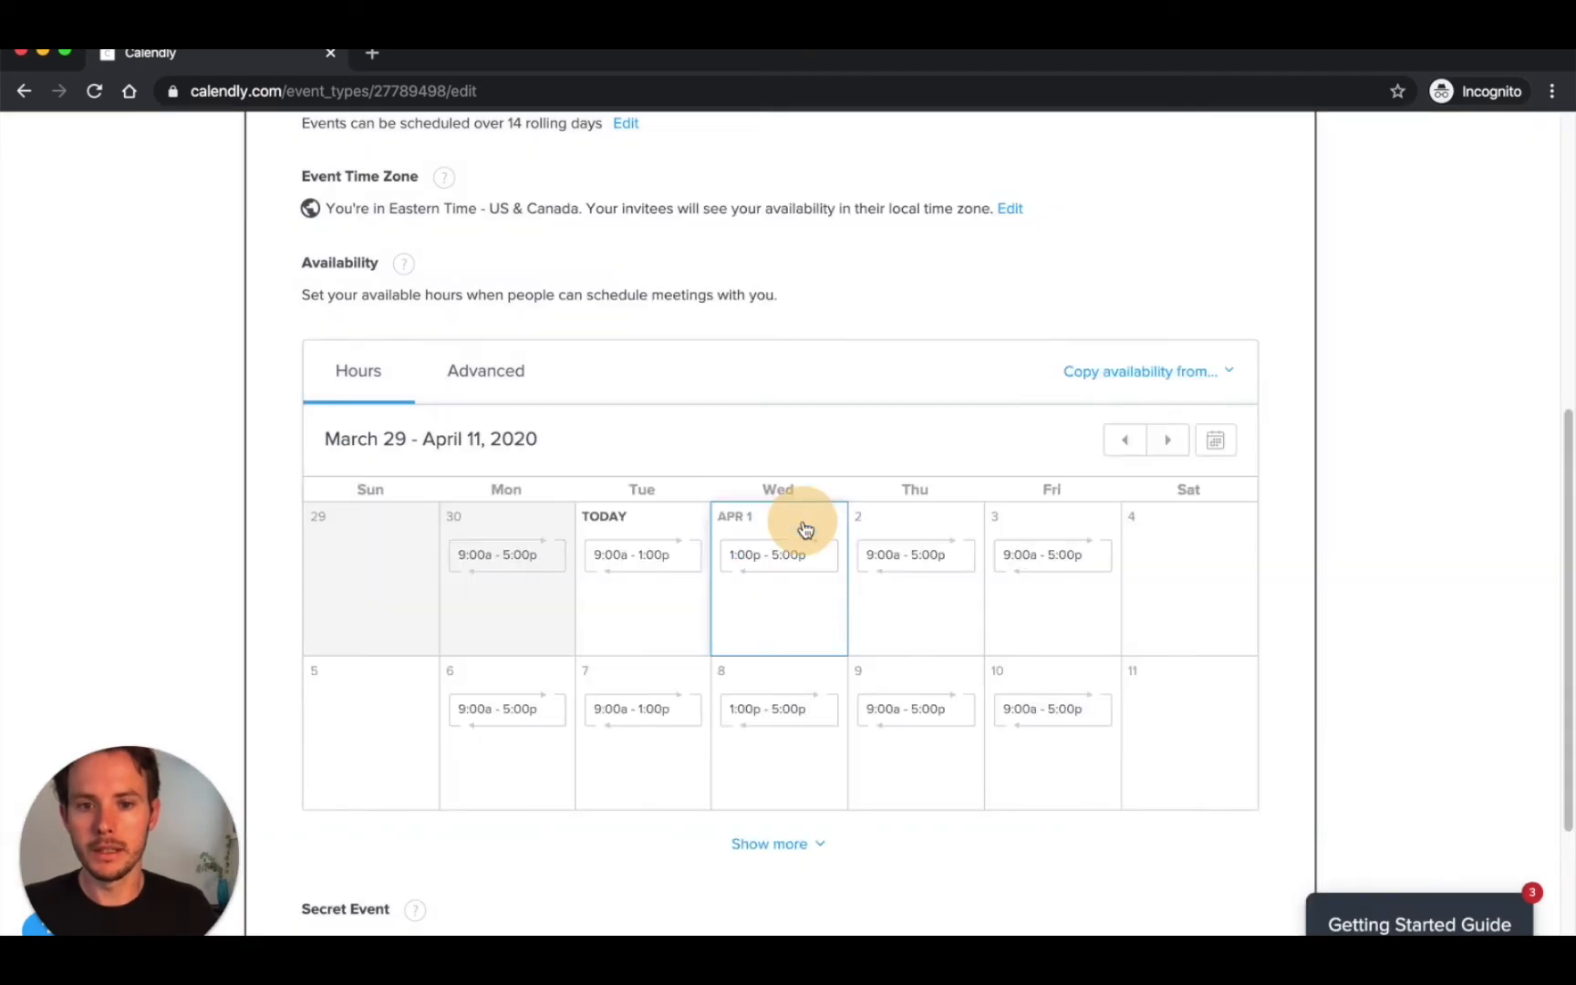
# For the April 2 Thursday availability, set the first interval's end to 10:00 am and add a second interval.
pyautogui.click(878, 566)
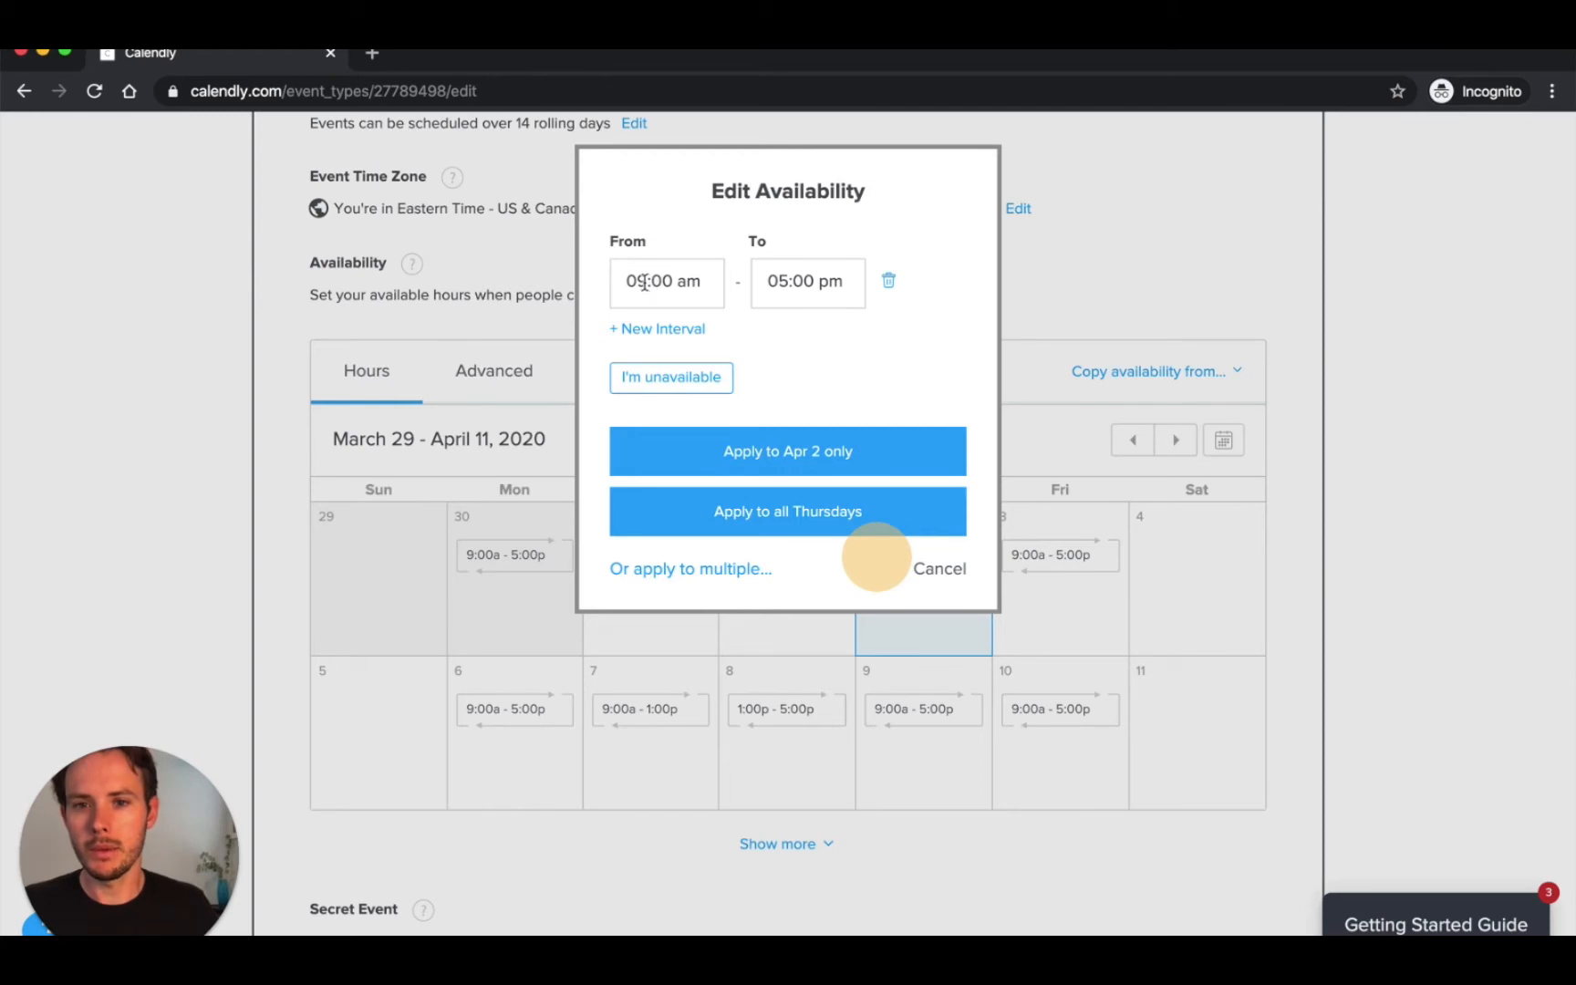
pyautogui.click(785, 283)
pyautogui.press('BackSpace')
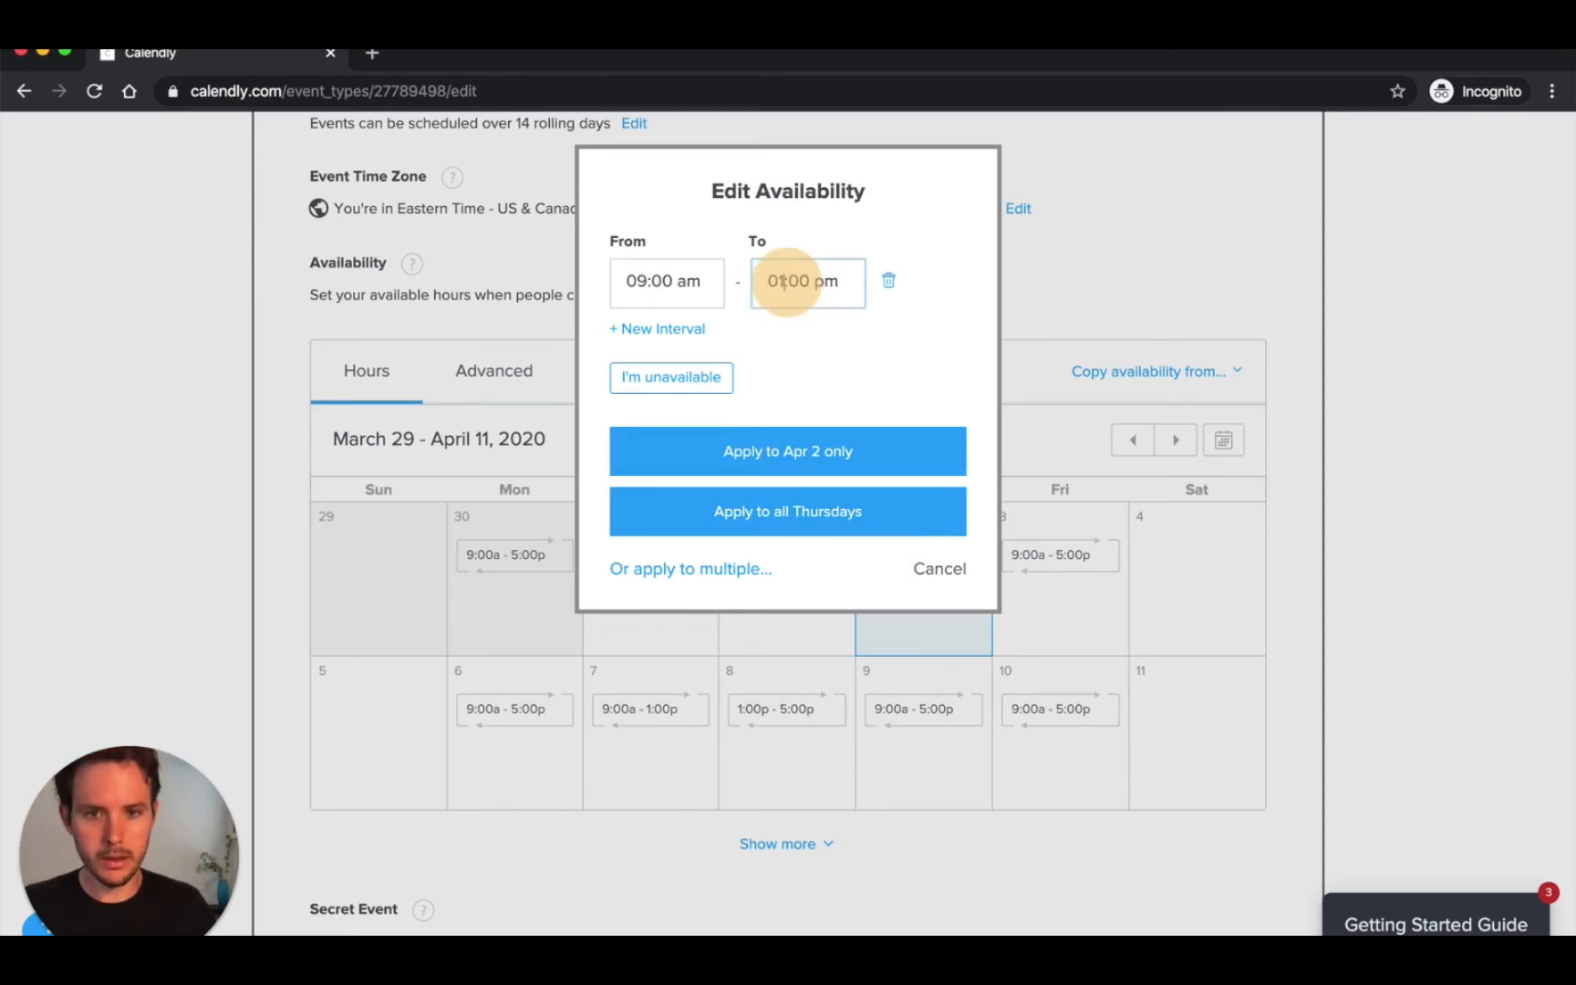
pyautogui.write('10')
pyautogui.click(834, 283)
pyautogui.press('BackSpace')
pyautogui.write('a')
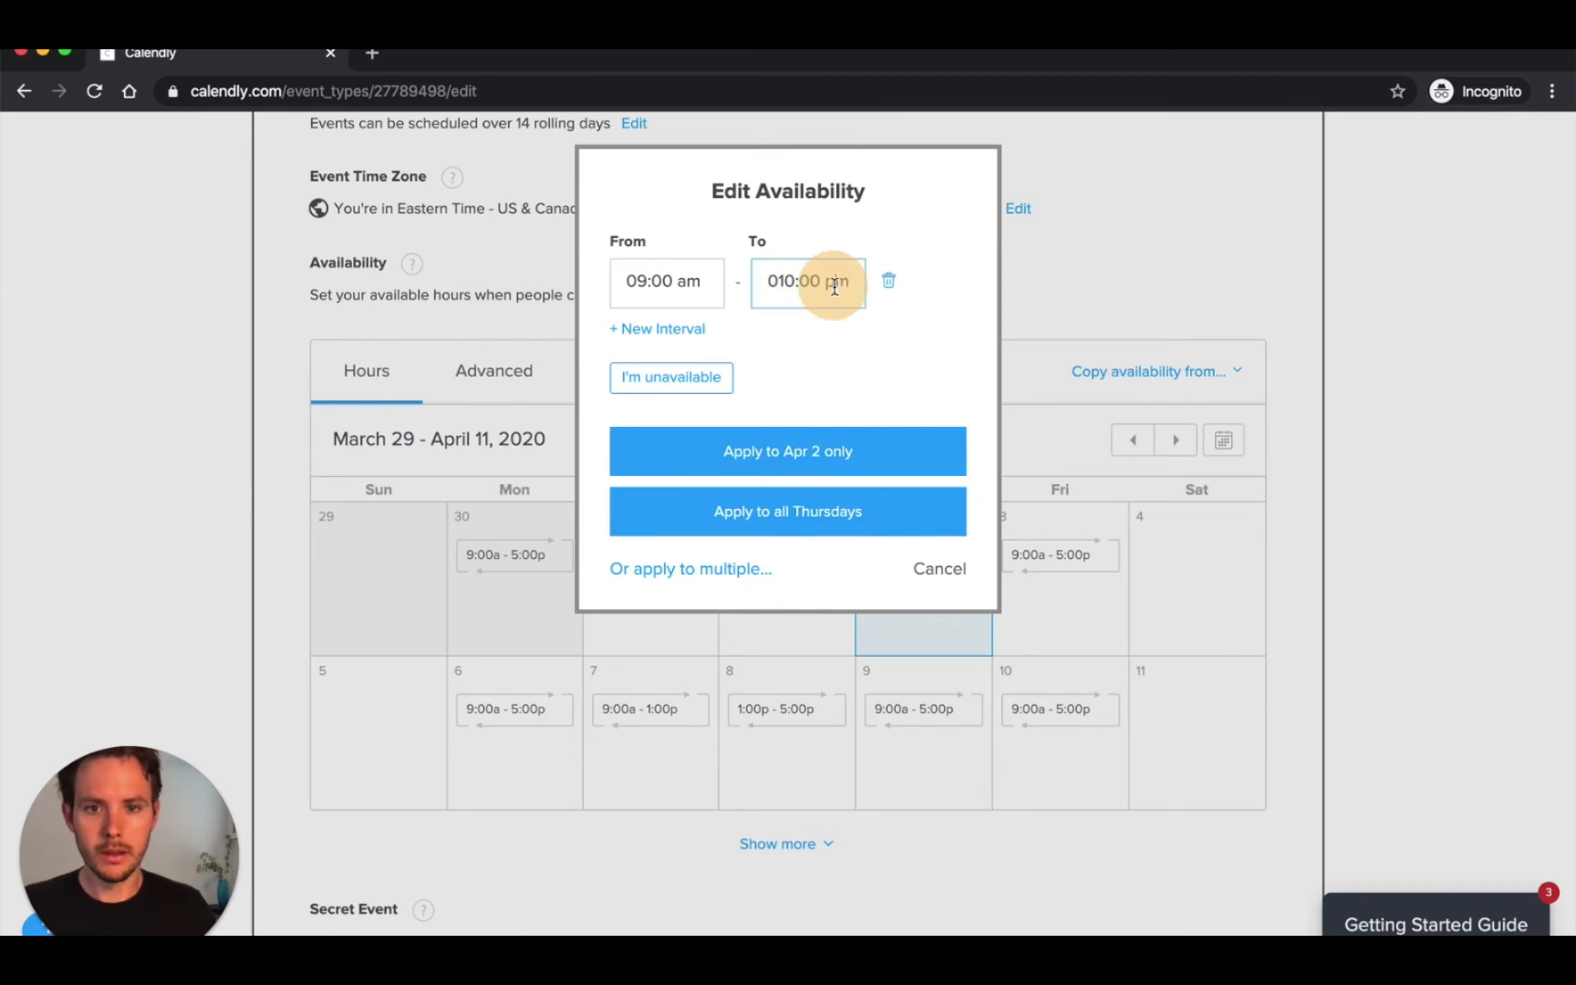
pyautogui.click(627, 329)
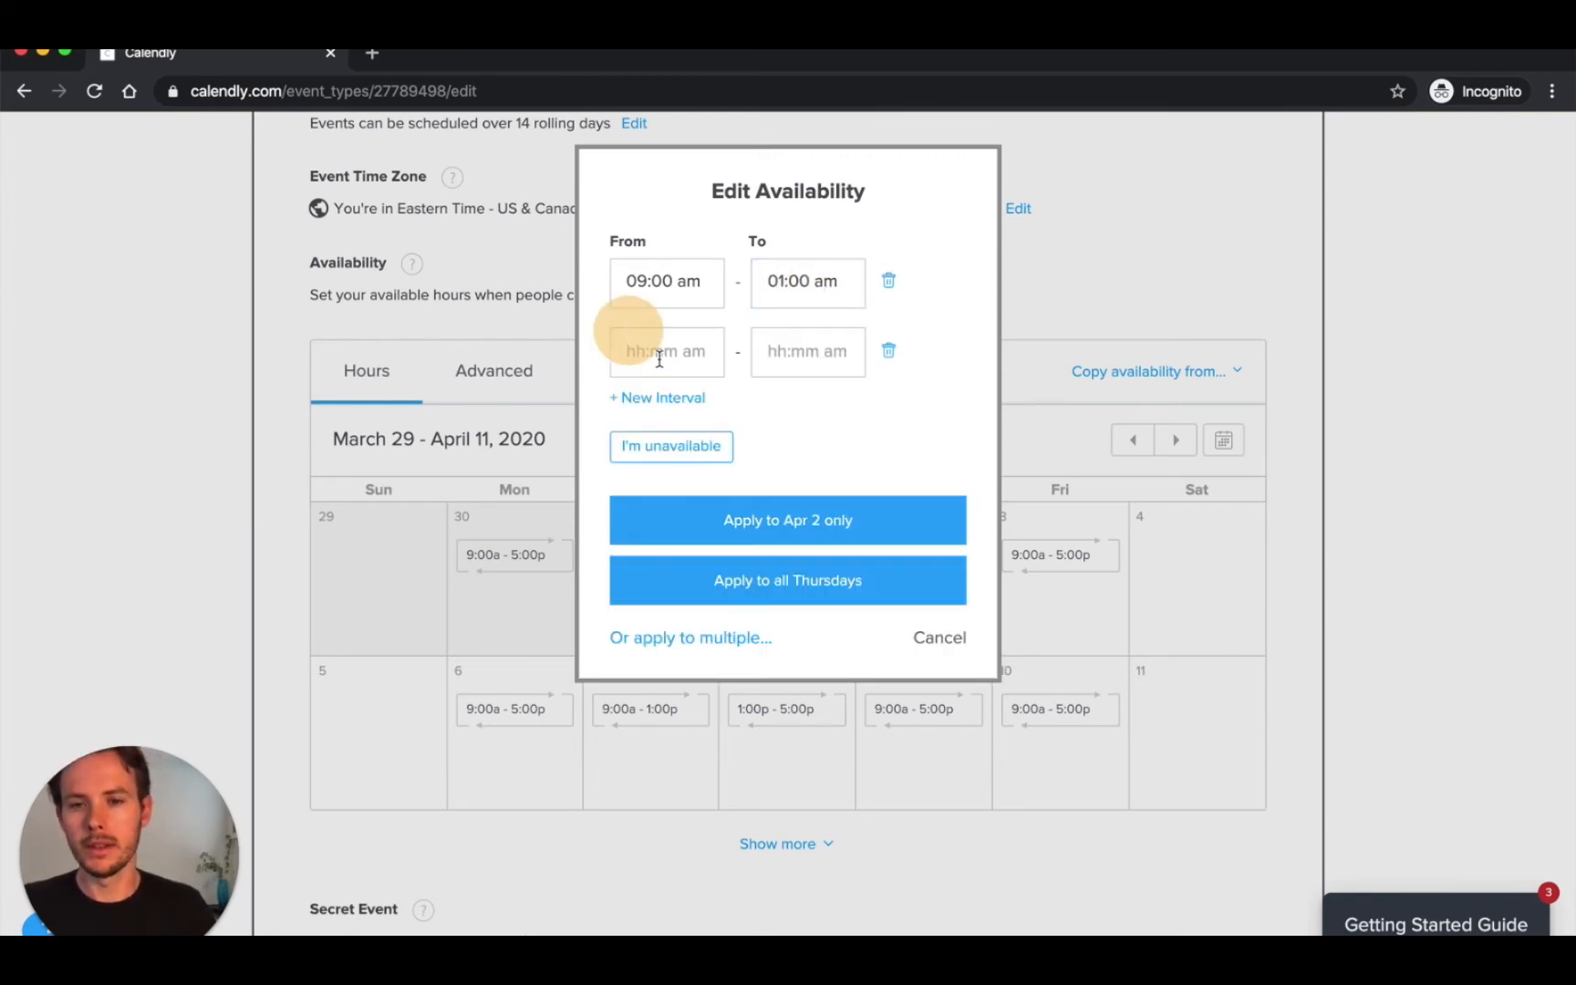
pyautogui.click(659, 359)
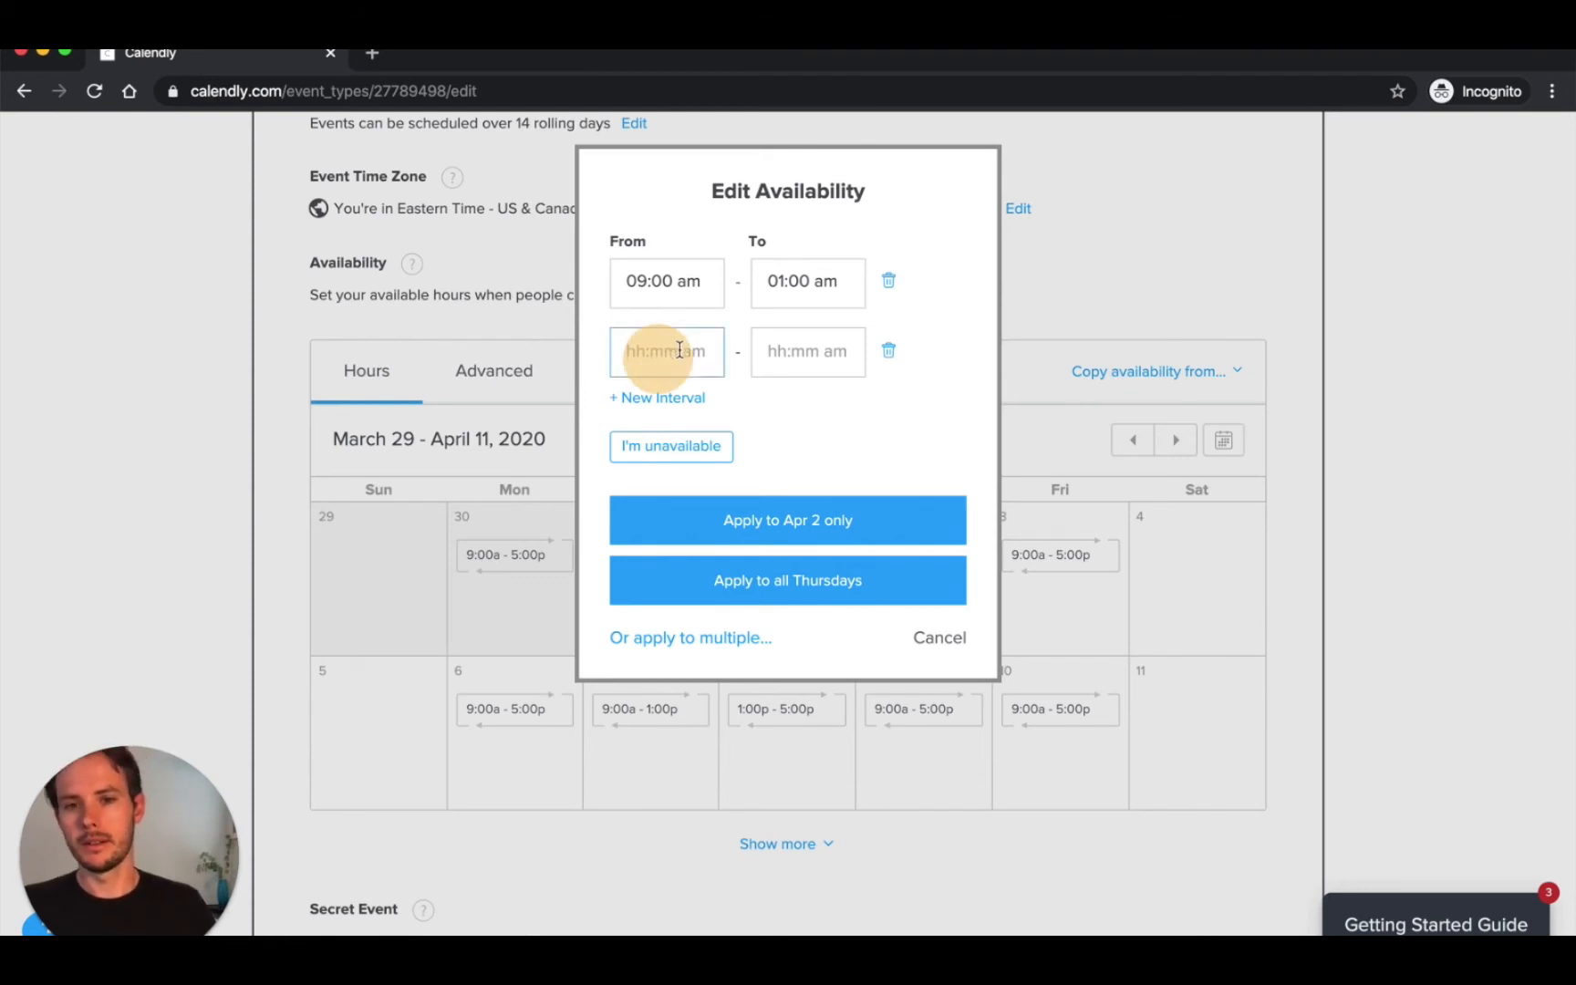
pyautogui.click(778, 281)
# Set the second Thursday interval to 3:00 pm through 5:00 pm and apply the hours to all Thursdays.
pyautogui.click(633, 359)
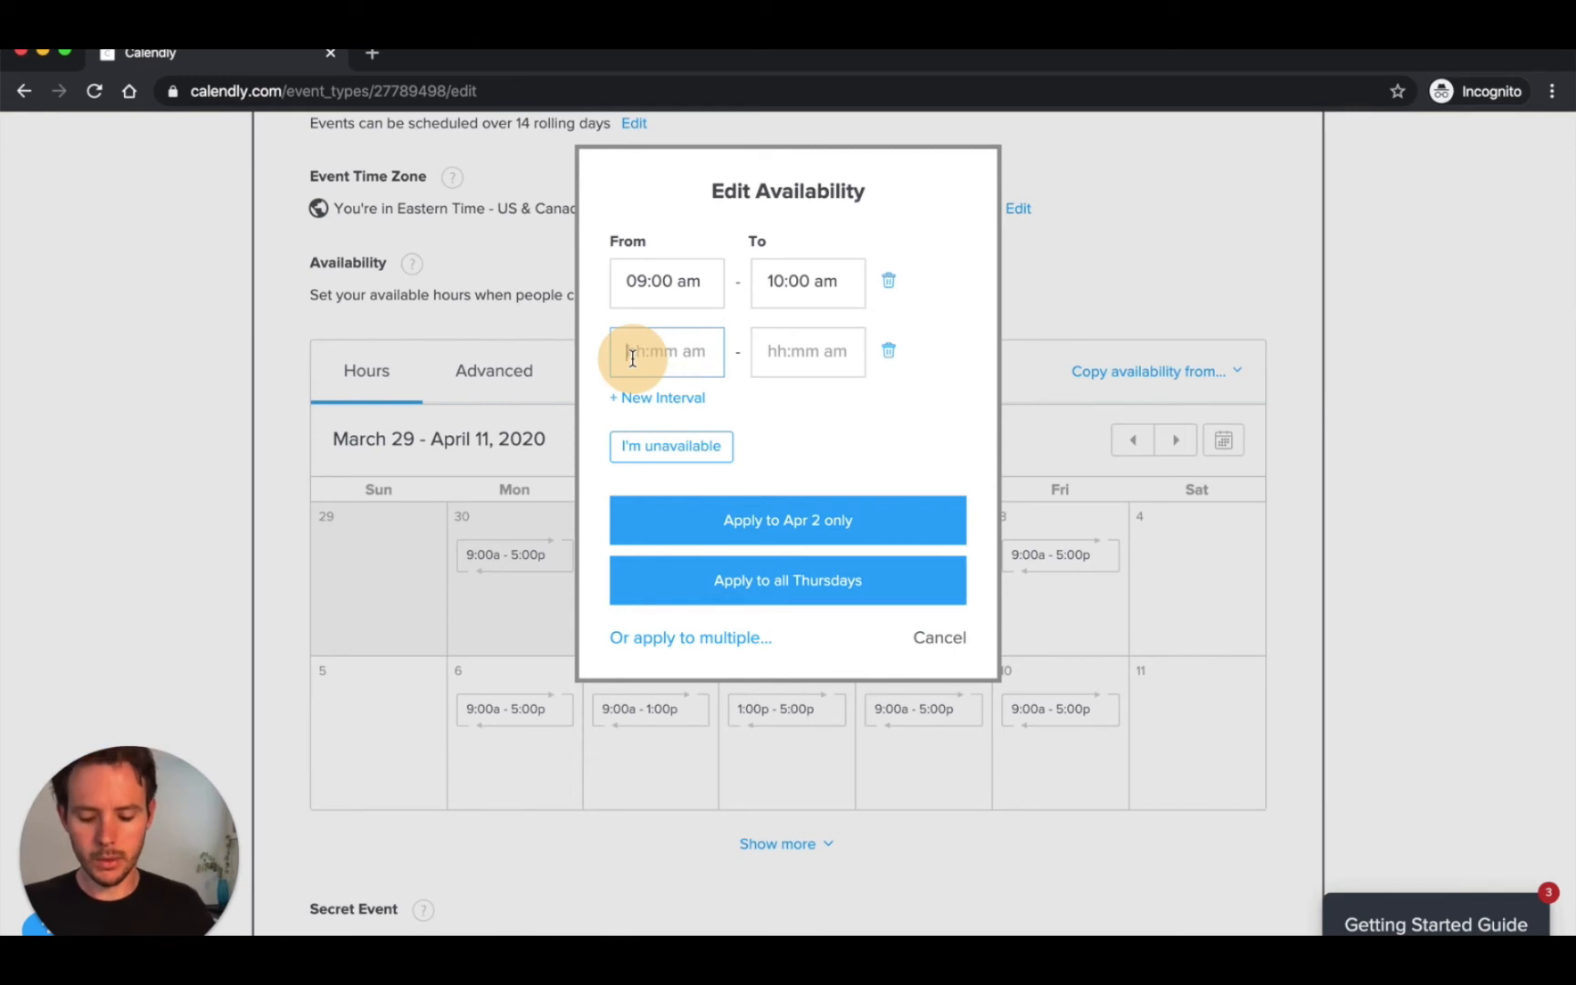
pyautogui.write('3')
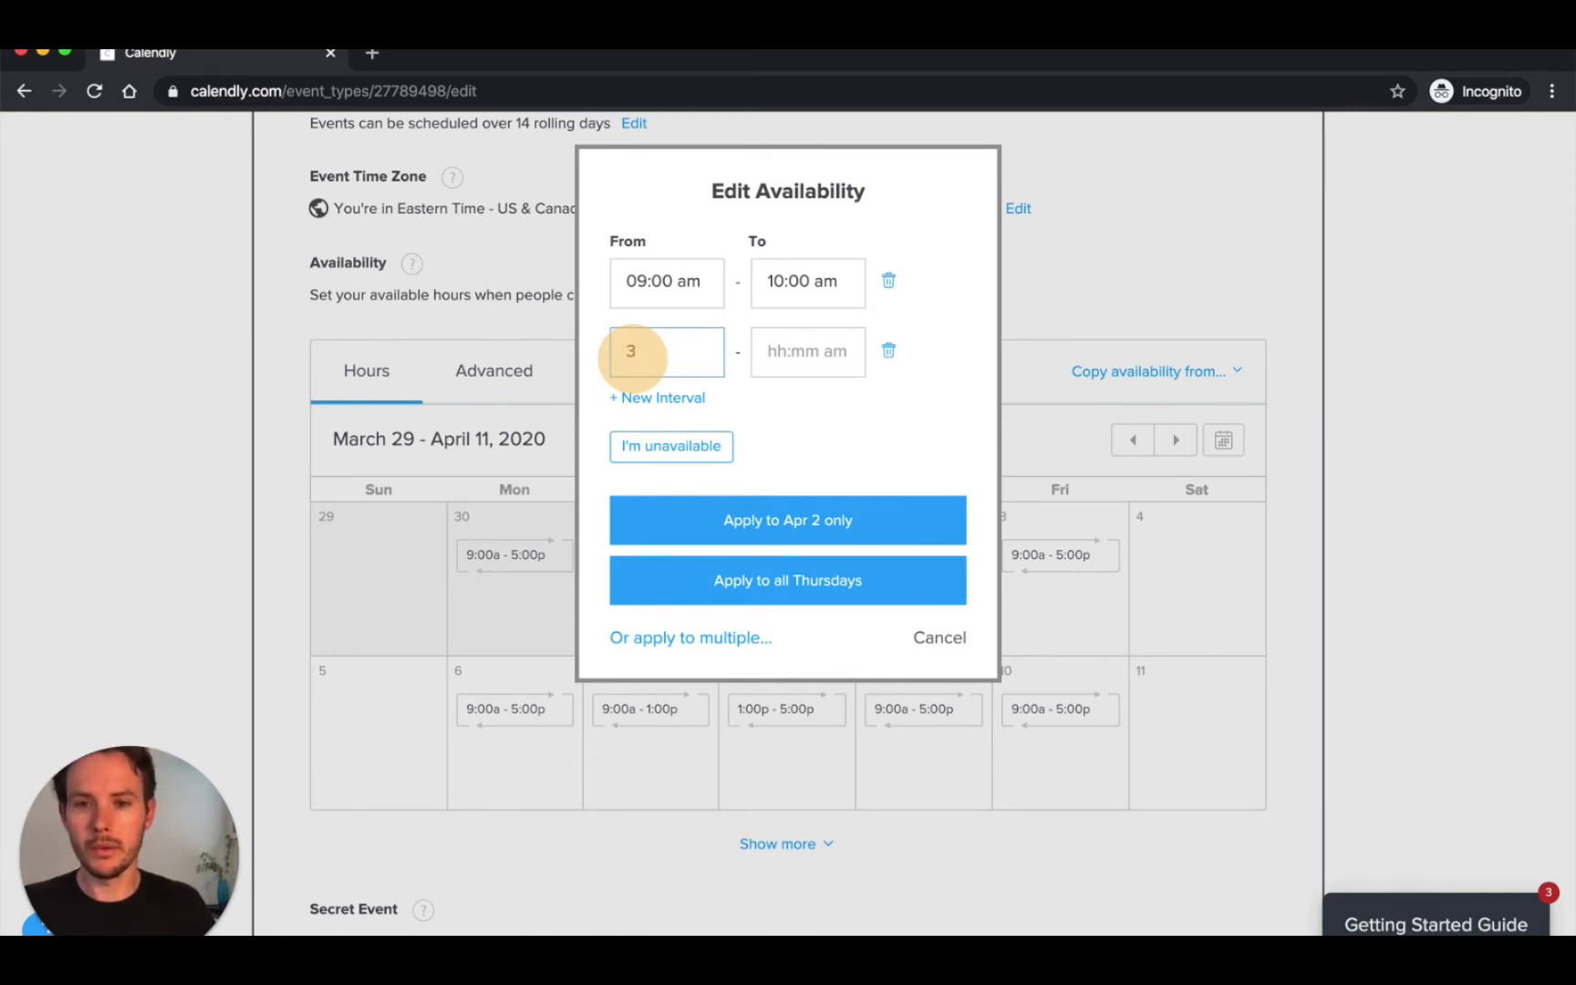
pyautogui.write(':00 pm')
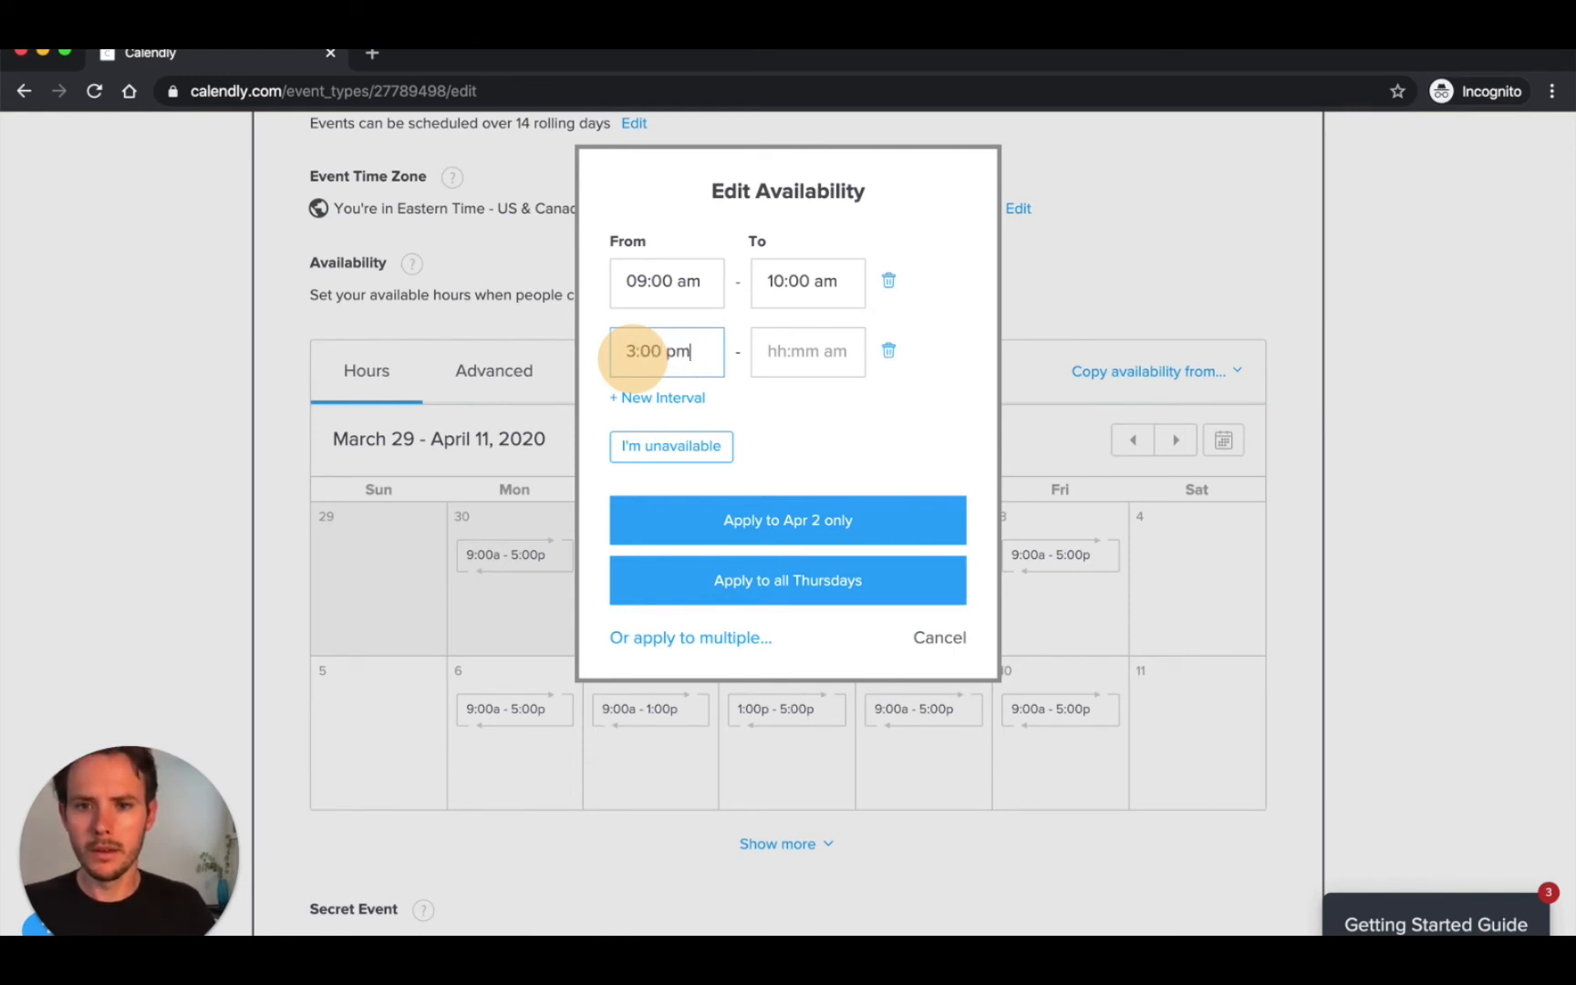
pyautogui.press('Tab')
pyautogui.write('5:00')
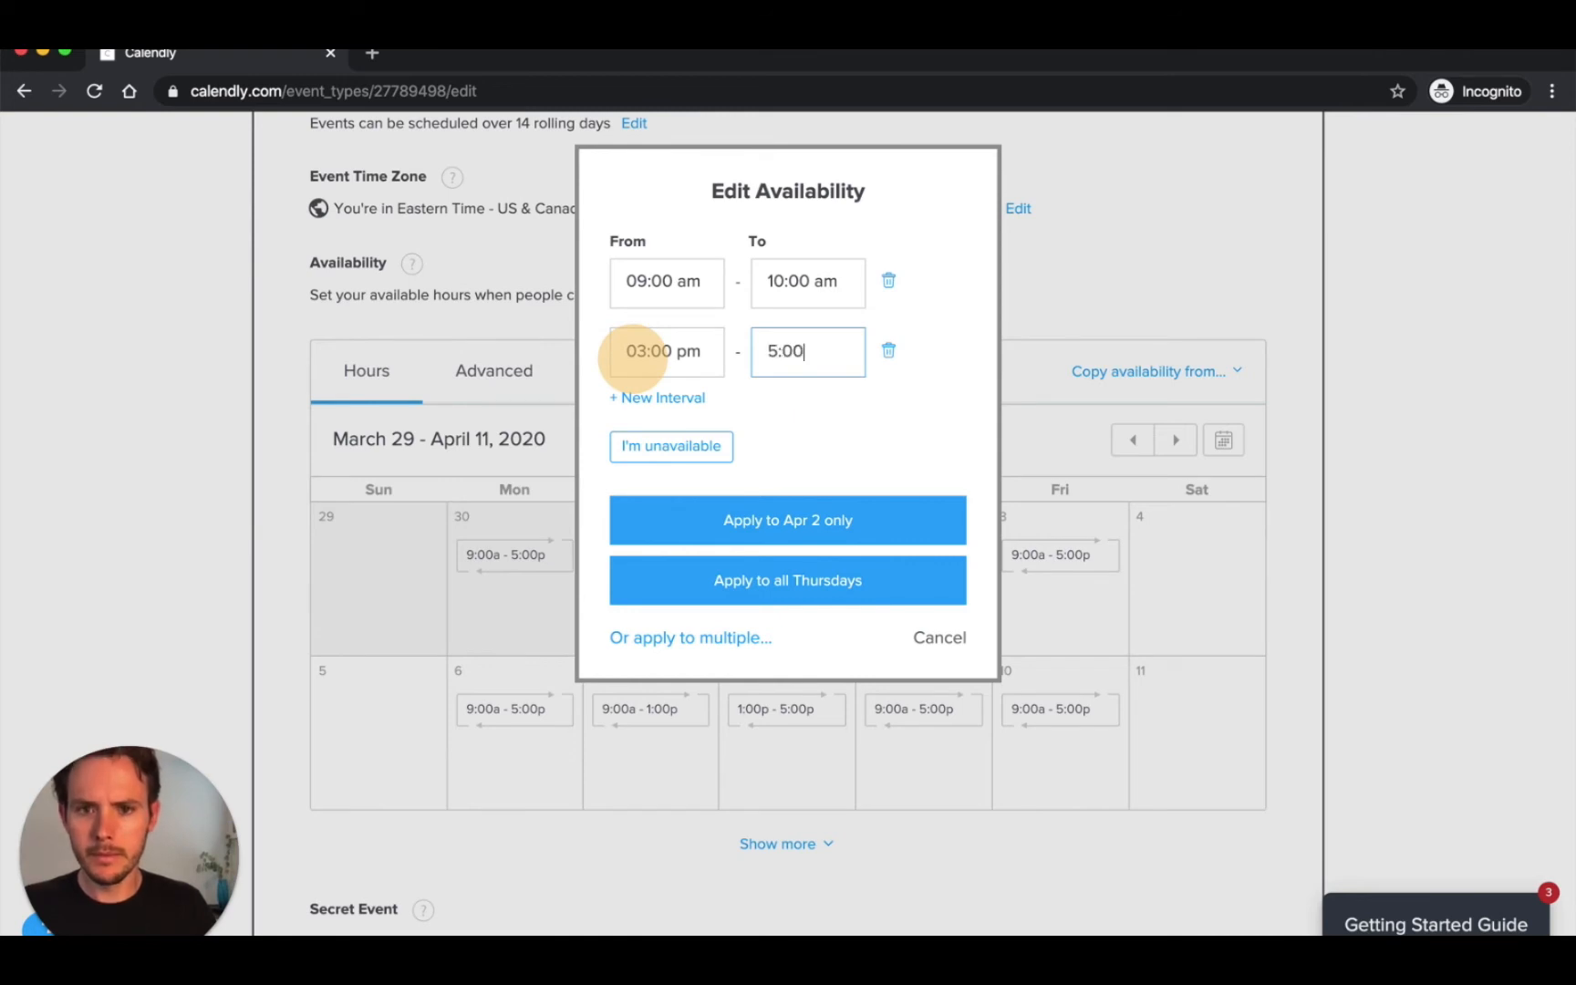
pyautogui.write(' pm')
pyautogui.press('Tab')
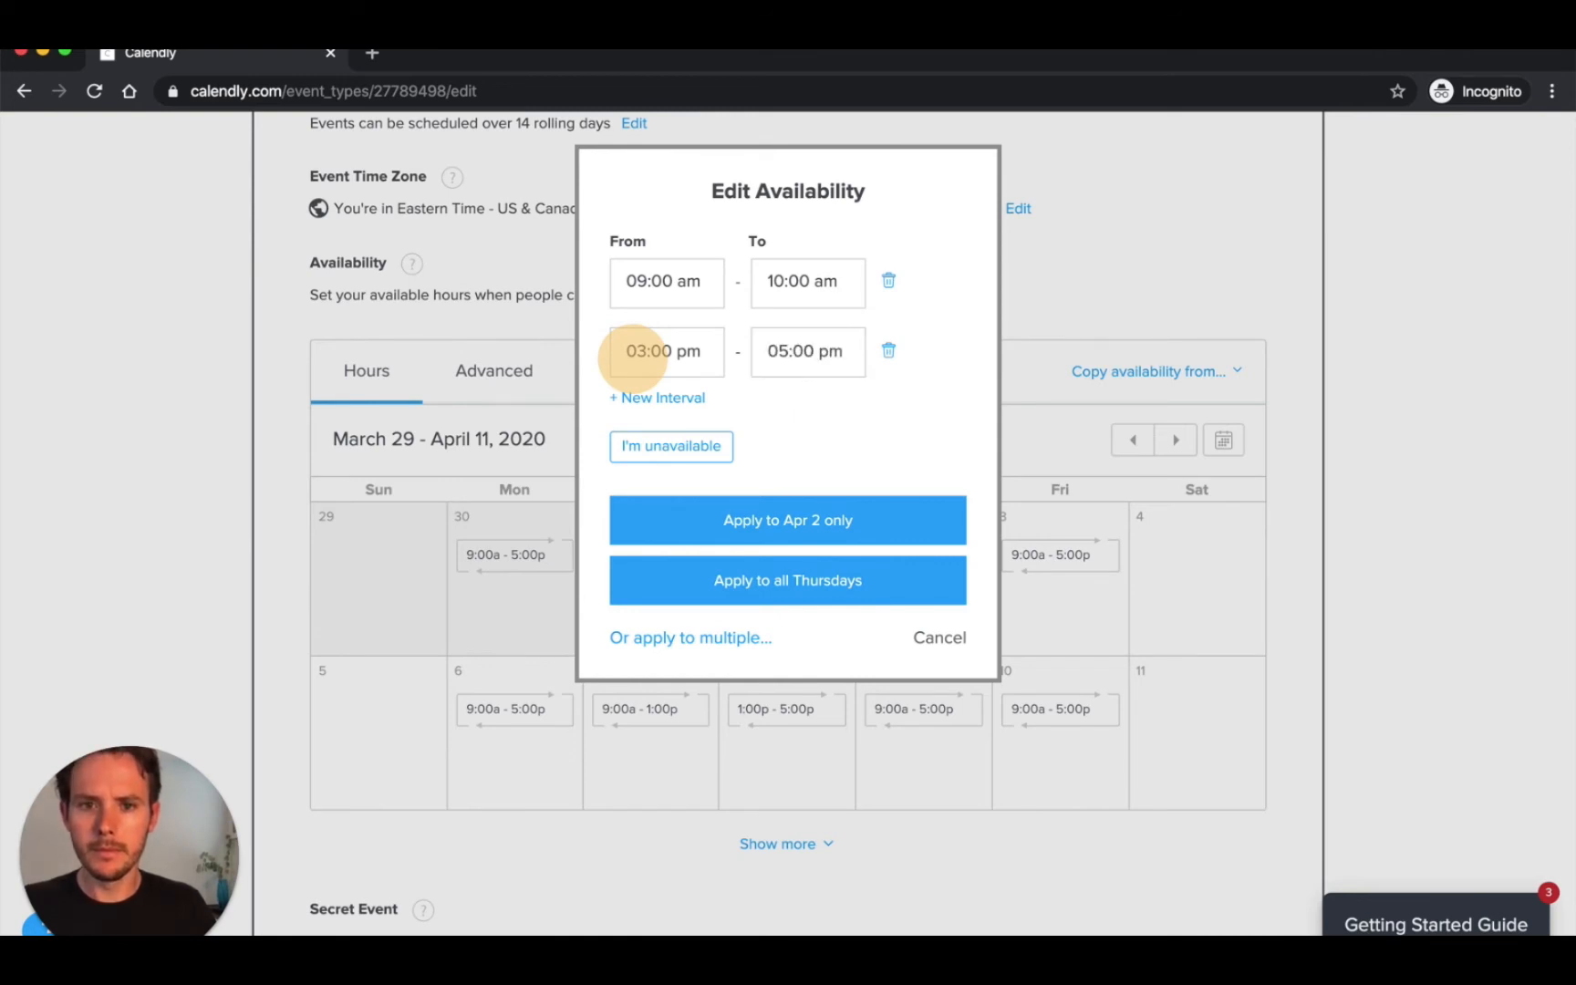
pyautogui.click(835, 595)
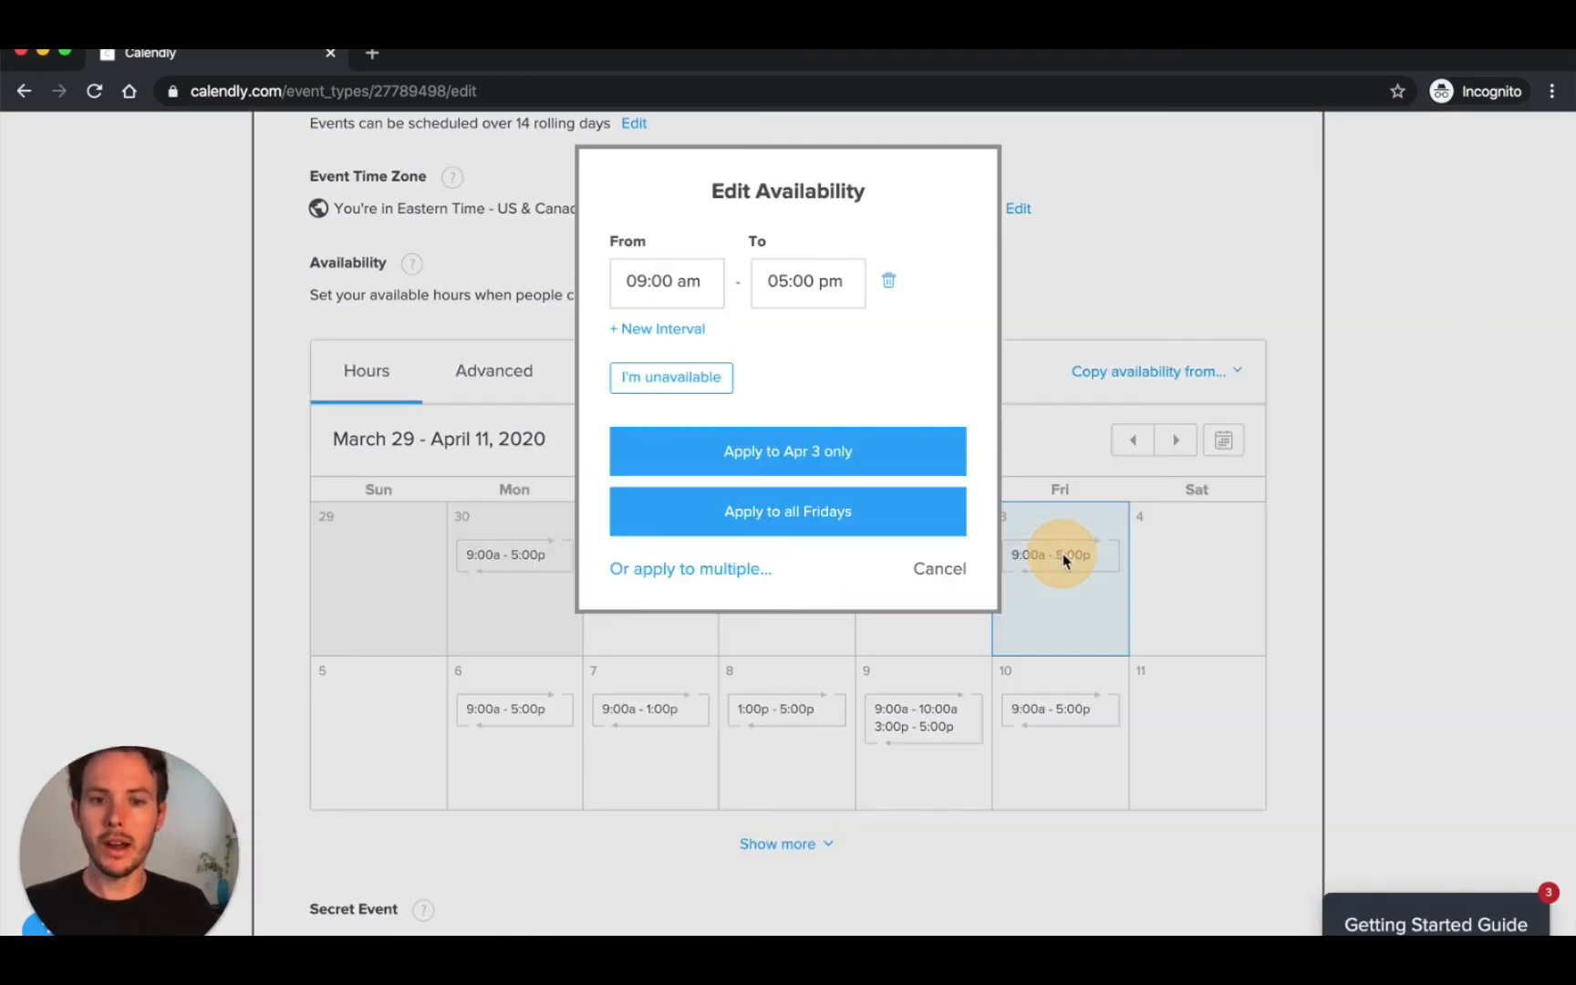
# Remove the Friday availability interval and apply the change to all Fridays.
pyautogui.click(1062, 557)
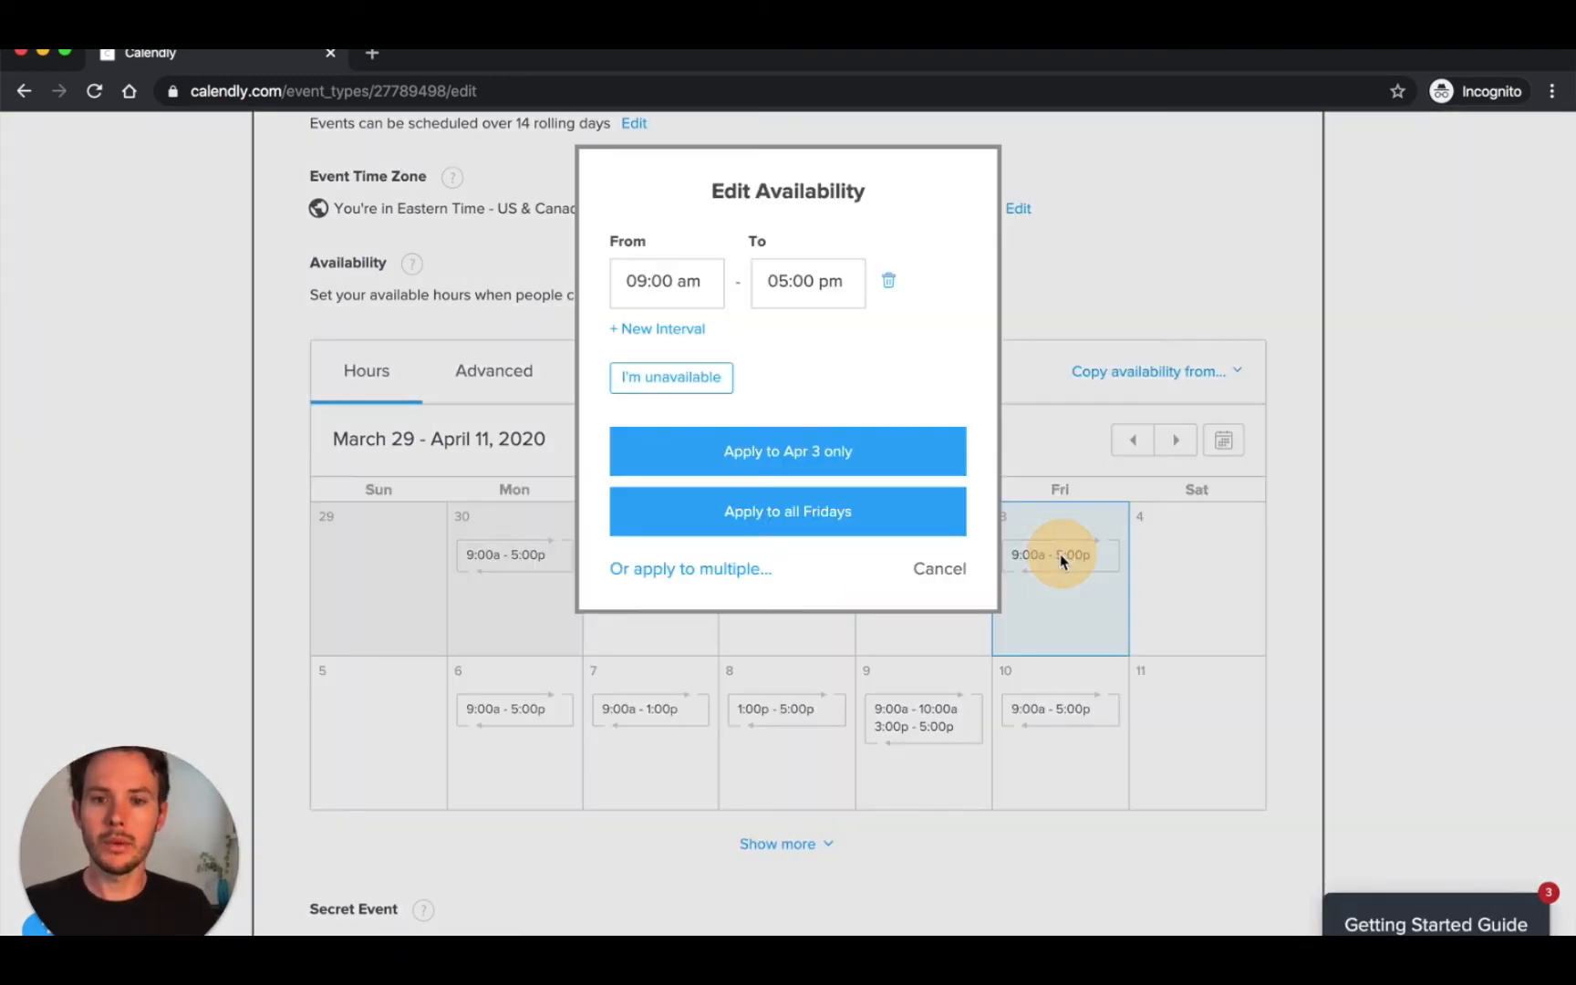
pyautogui.click(888, 281)
pyautogui.click(835, 501)
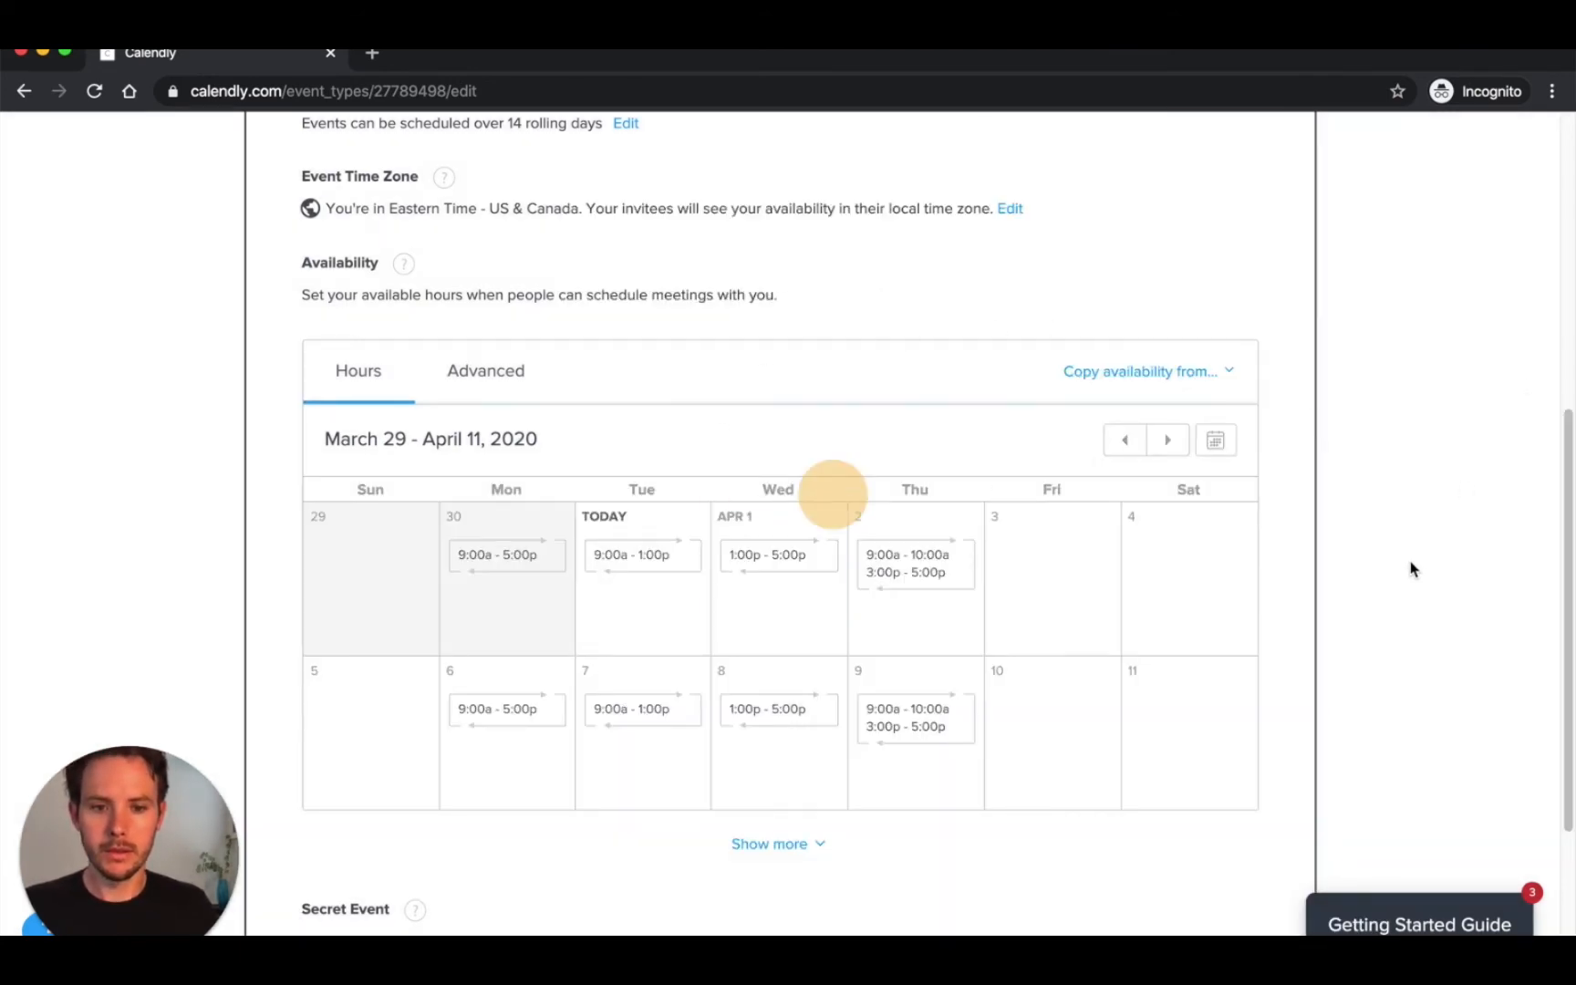
# In the advanced availability settings, show the available time slots in increments of 20 min.
pyautogui.scroll(-3, 1411, 570)
pyautogui.scroll(4, 1411, 570)
pyautogui.click(457, 419)
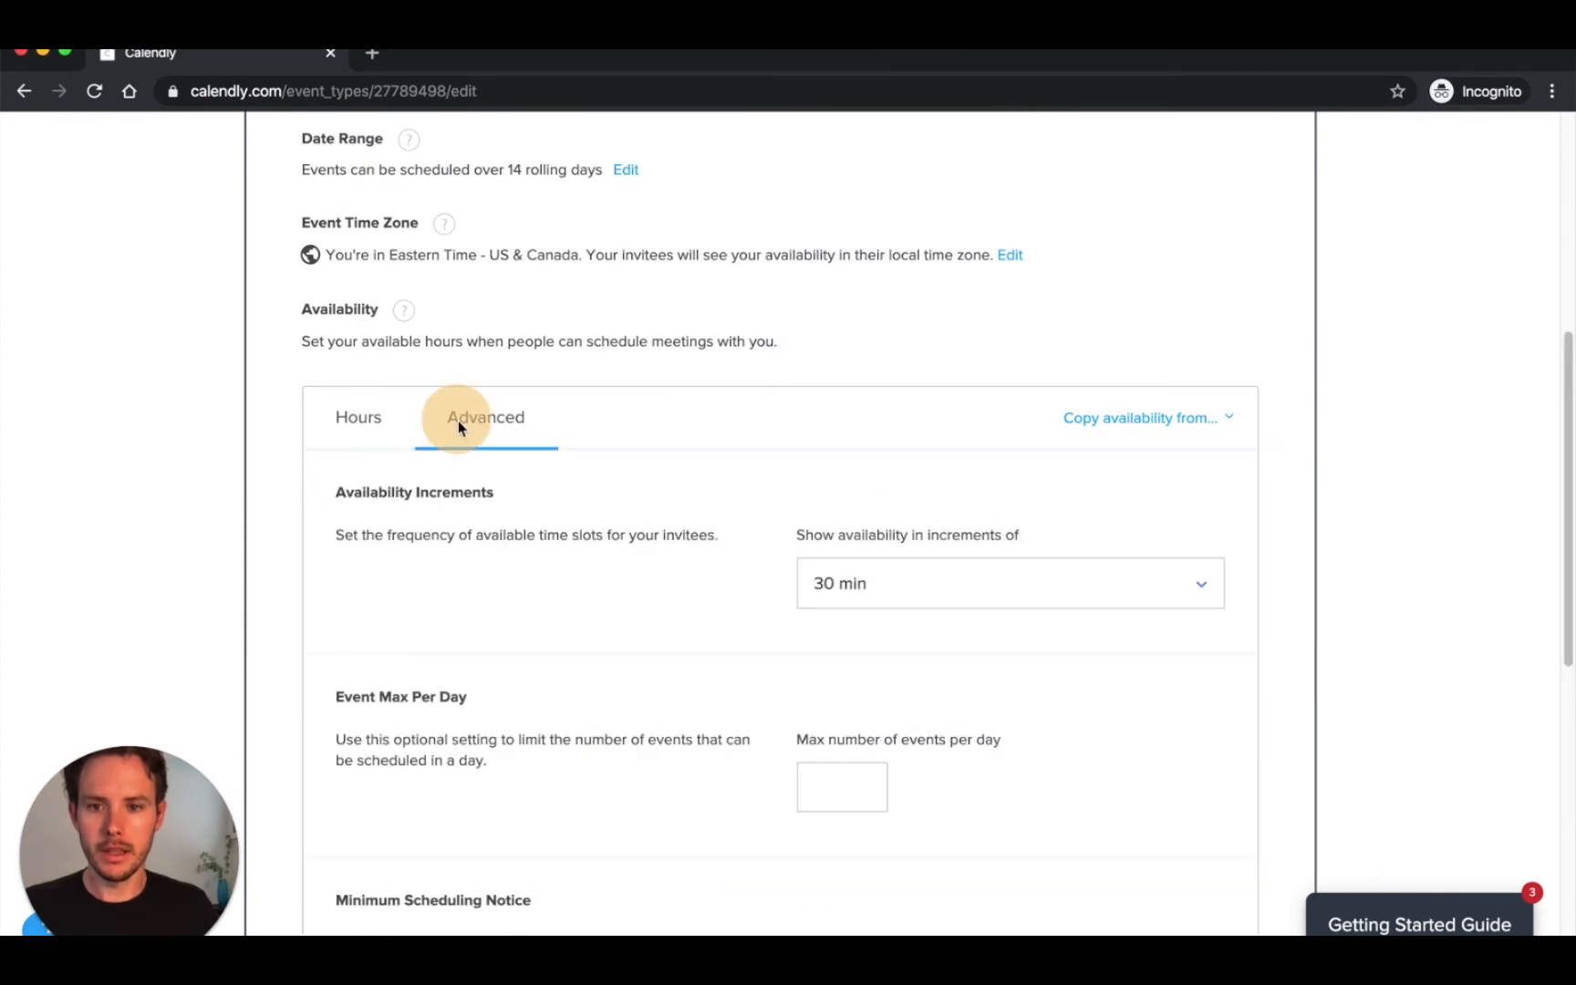
pyautogui.scroll(-1, 263, 460)
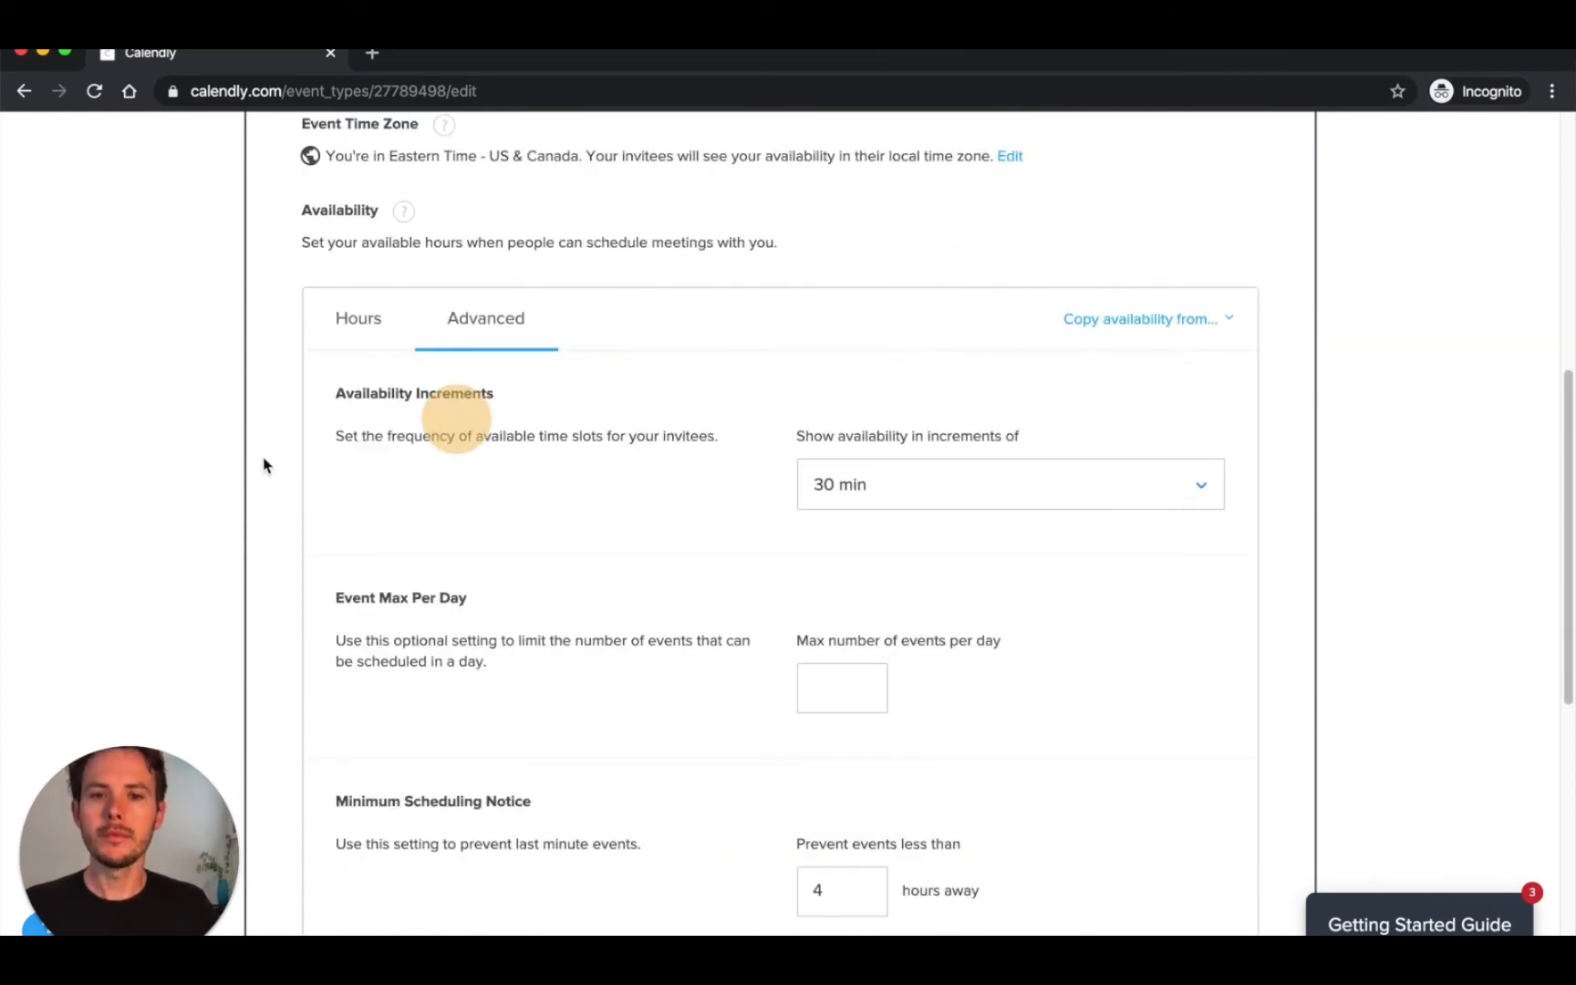
pyautogui.scroll(-1, 383, 446)
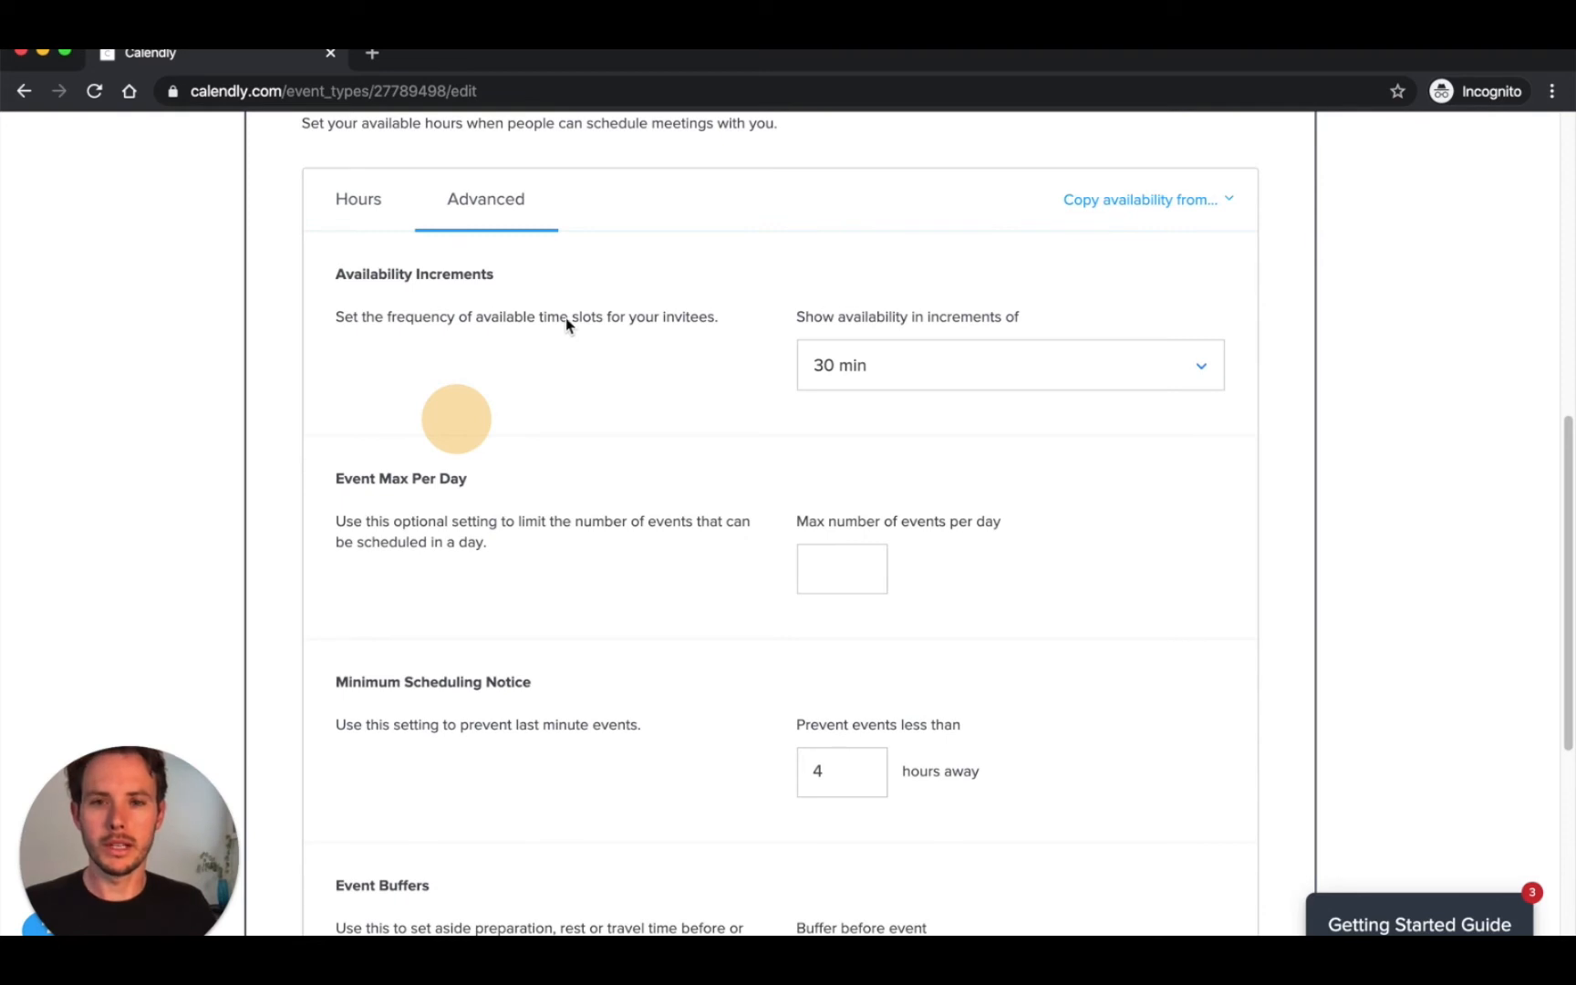
pyautogui.click(1020, 372)
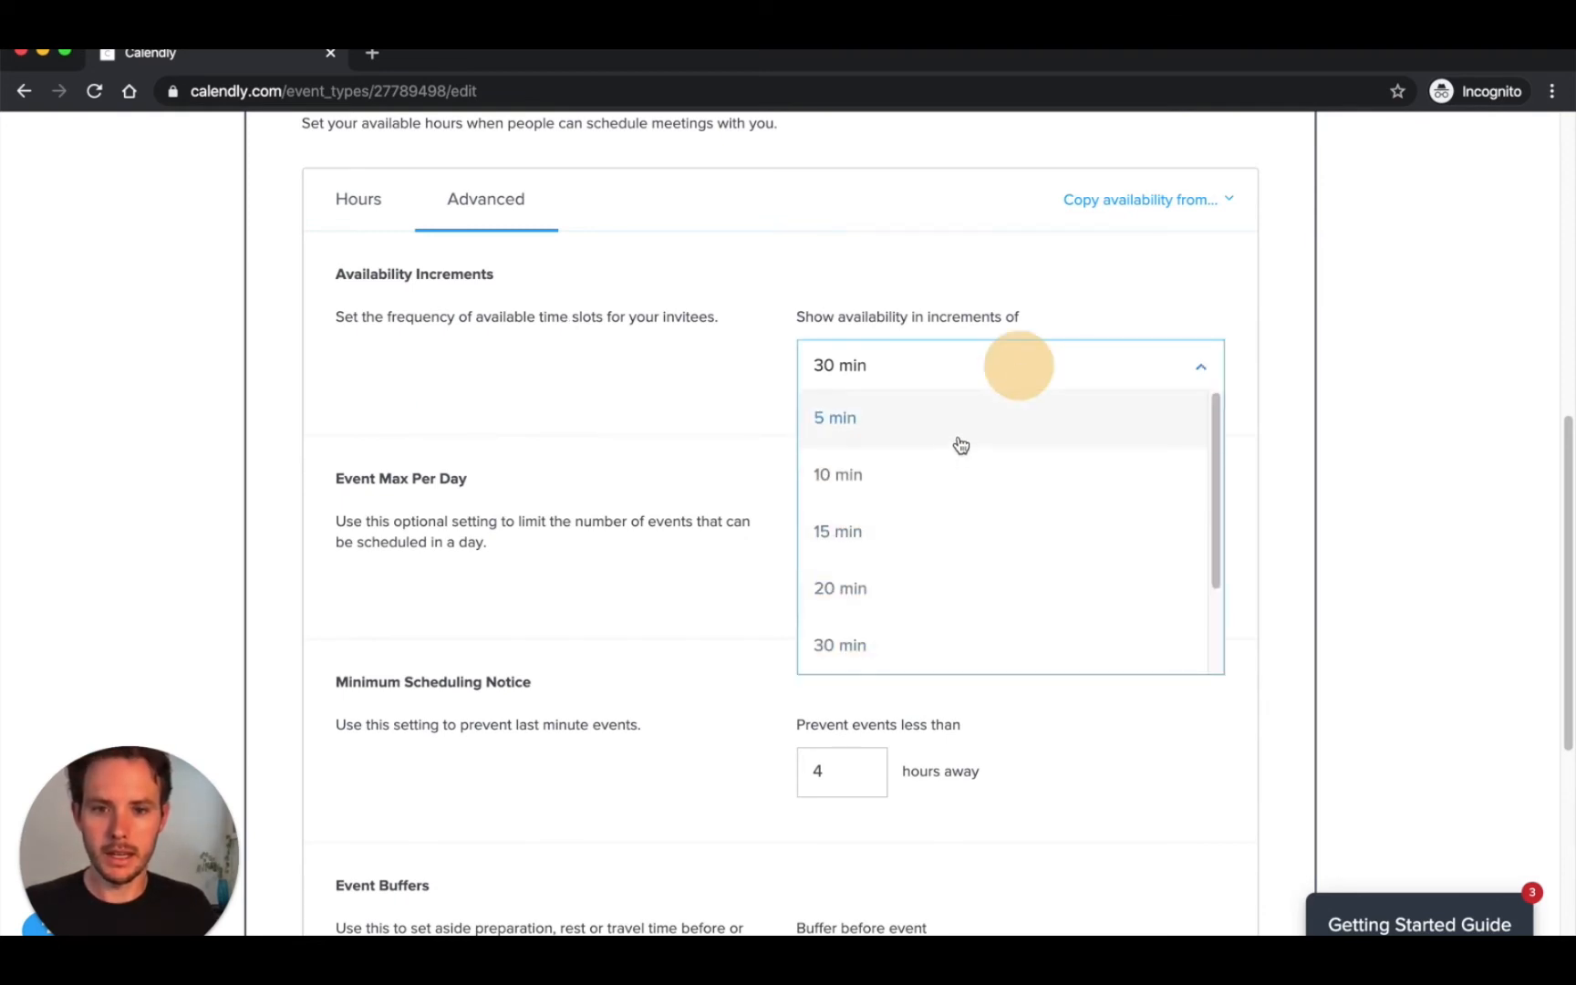
pyautogui.scroll(-3, 961, 446)
pyautogui.scroll(3, 961, 445)
pyautogui.scroll(-3, 962, 445)
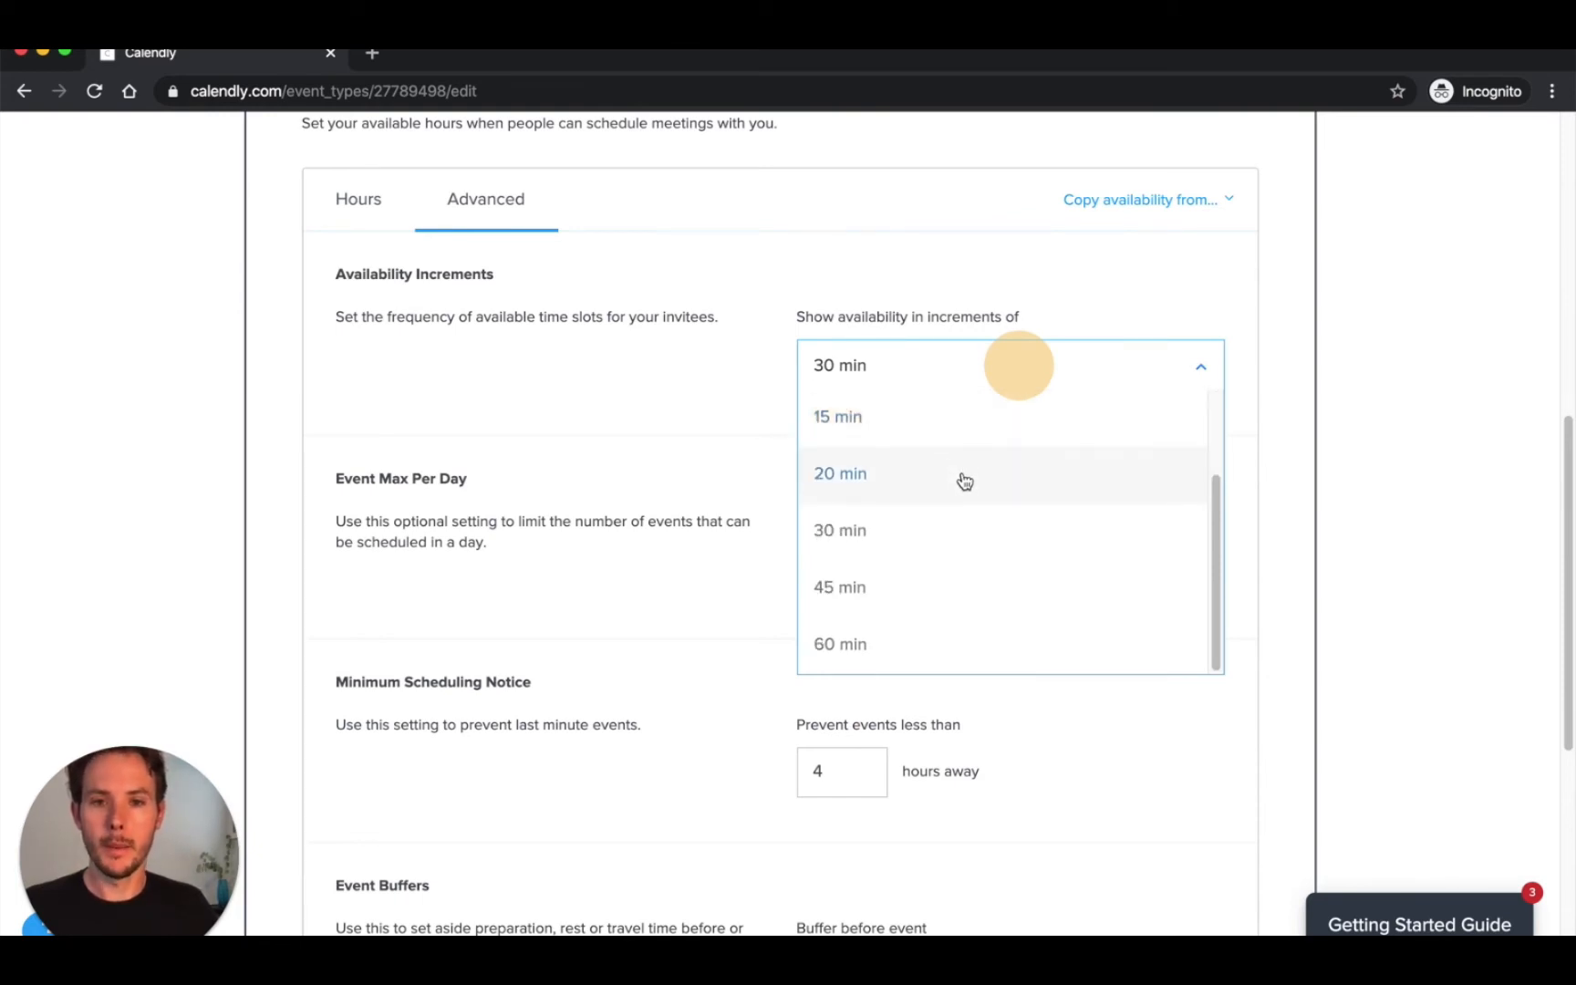
pyautogui.click(964, 481)
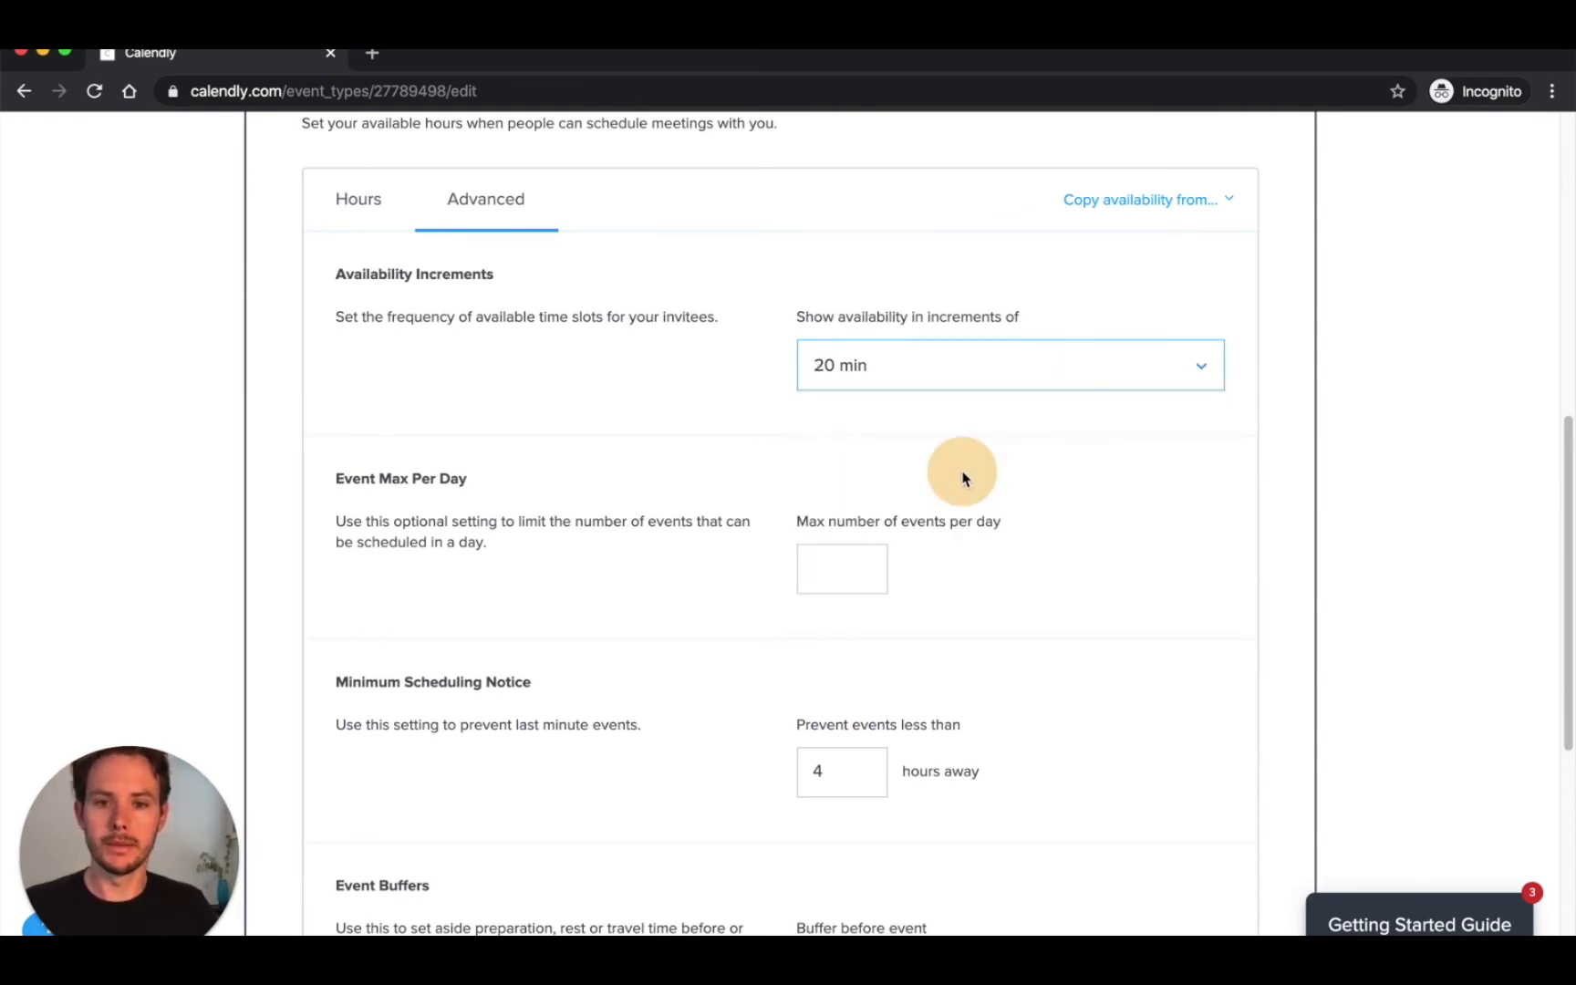
# Limit the event to a maximum of 5 bookings per day.
pyautogui.scroll(-2, 591, 435)
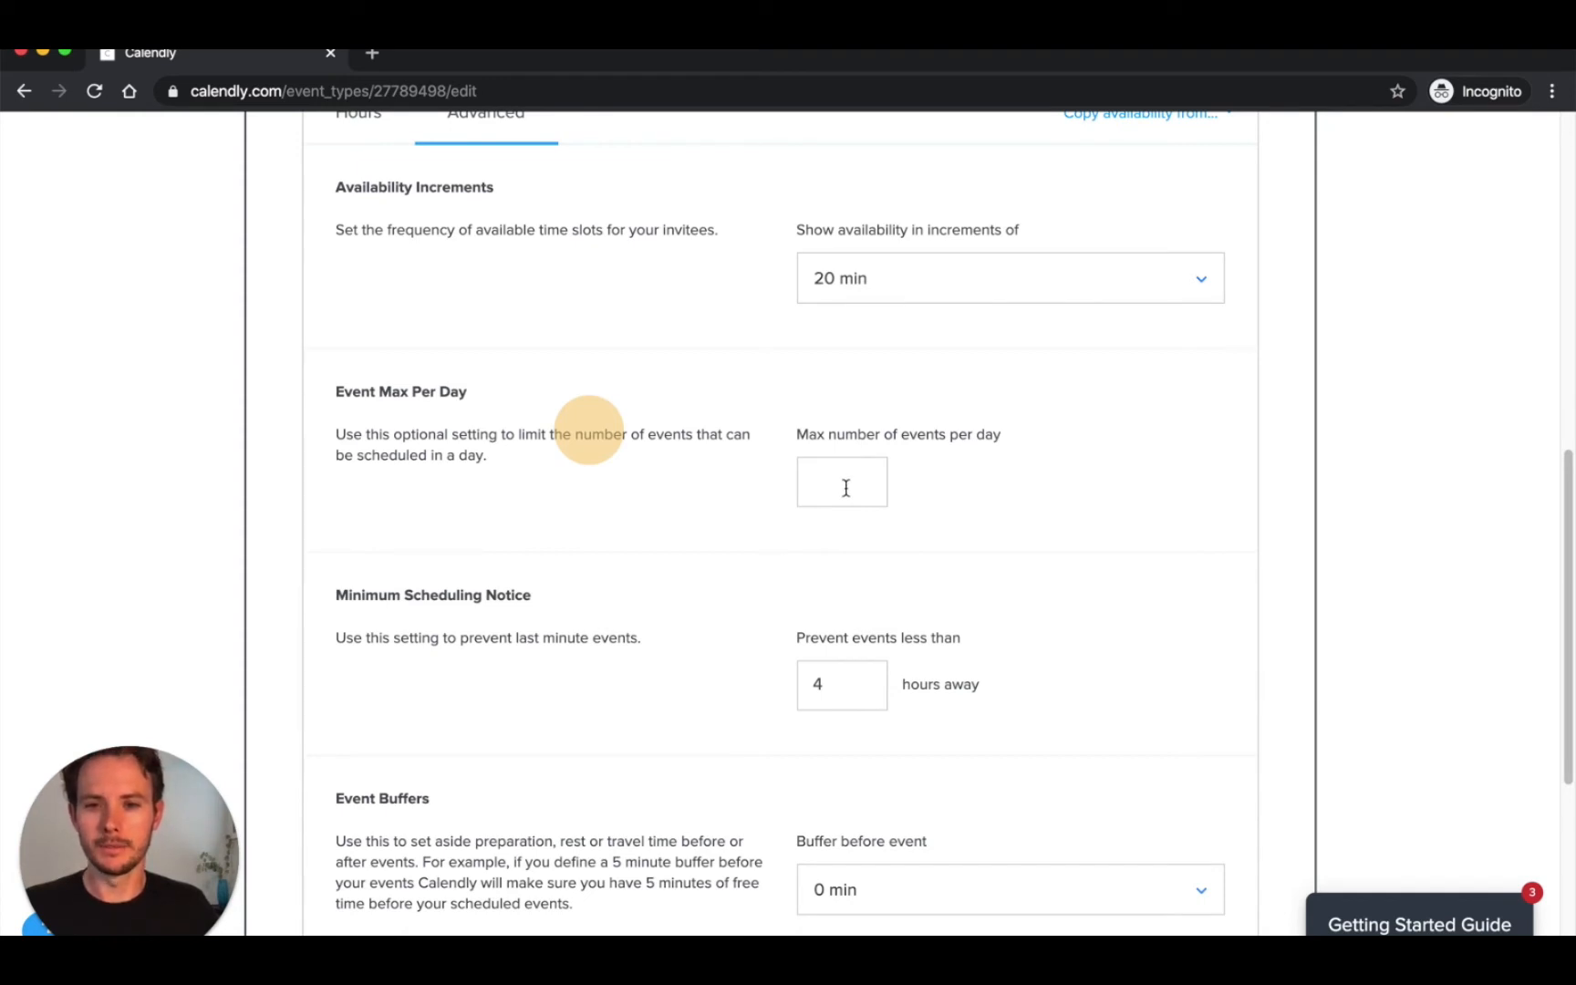
pyautogui.click(846, 488)
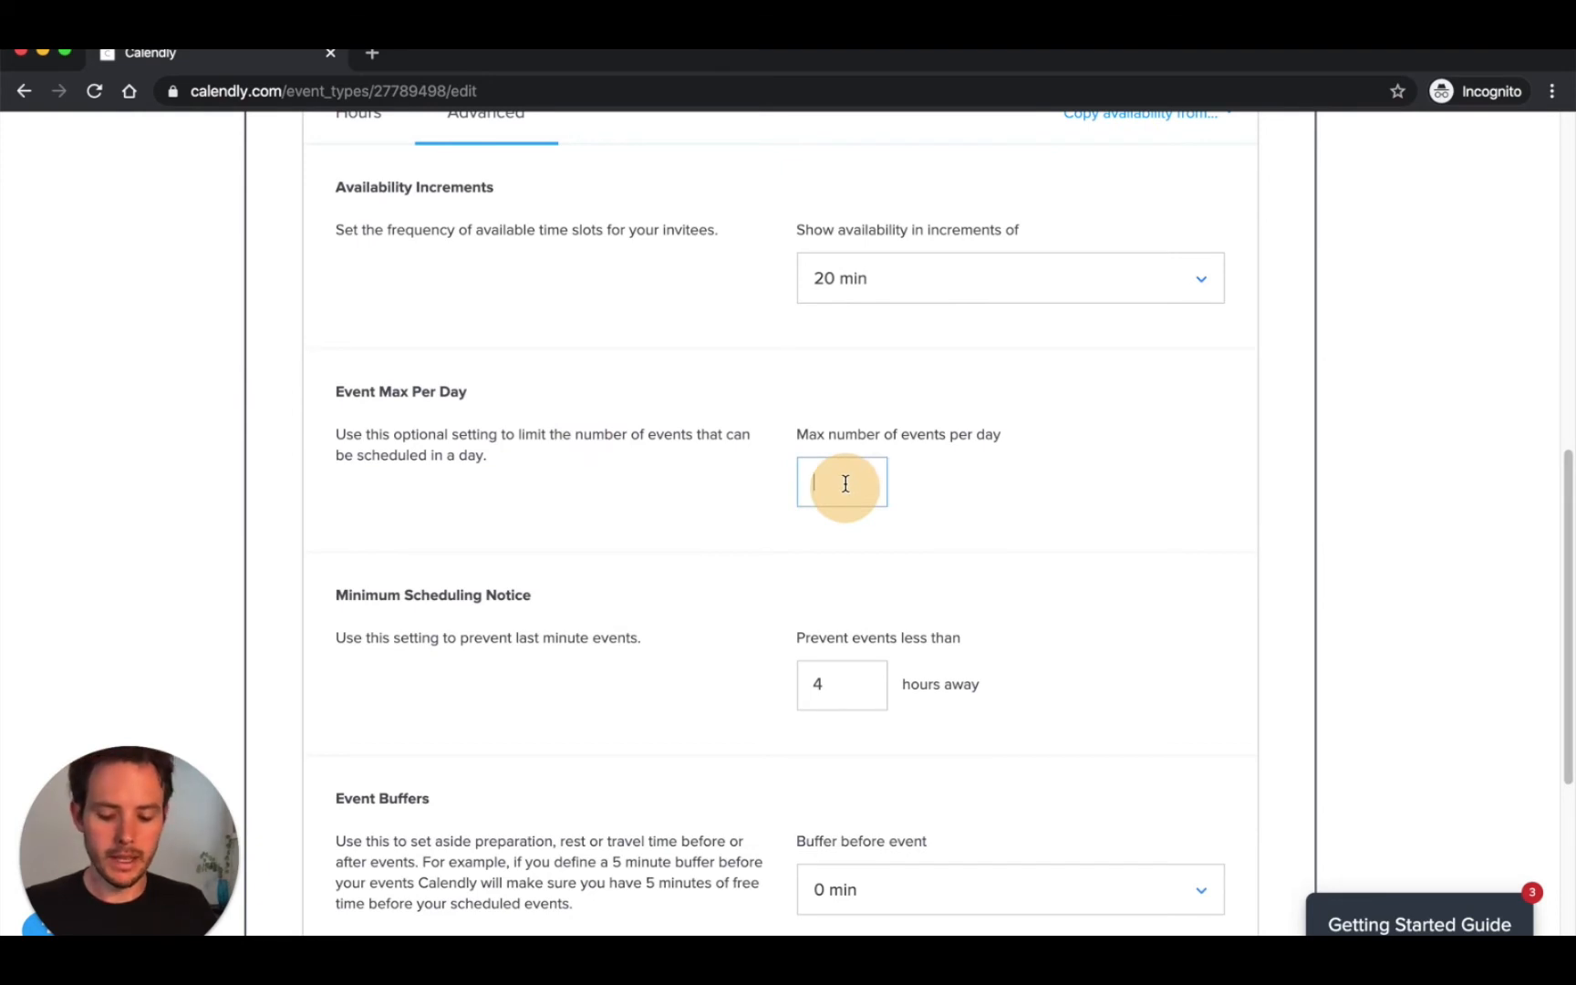
pyautogui.write('5')
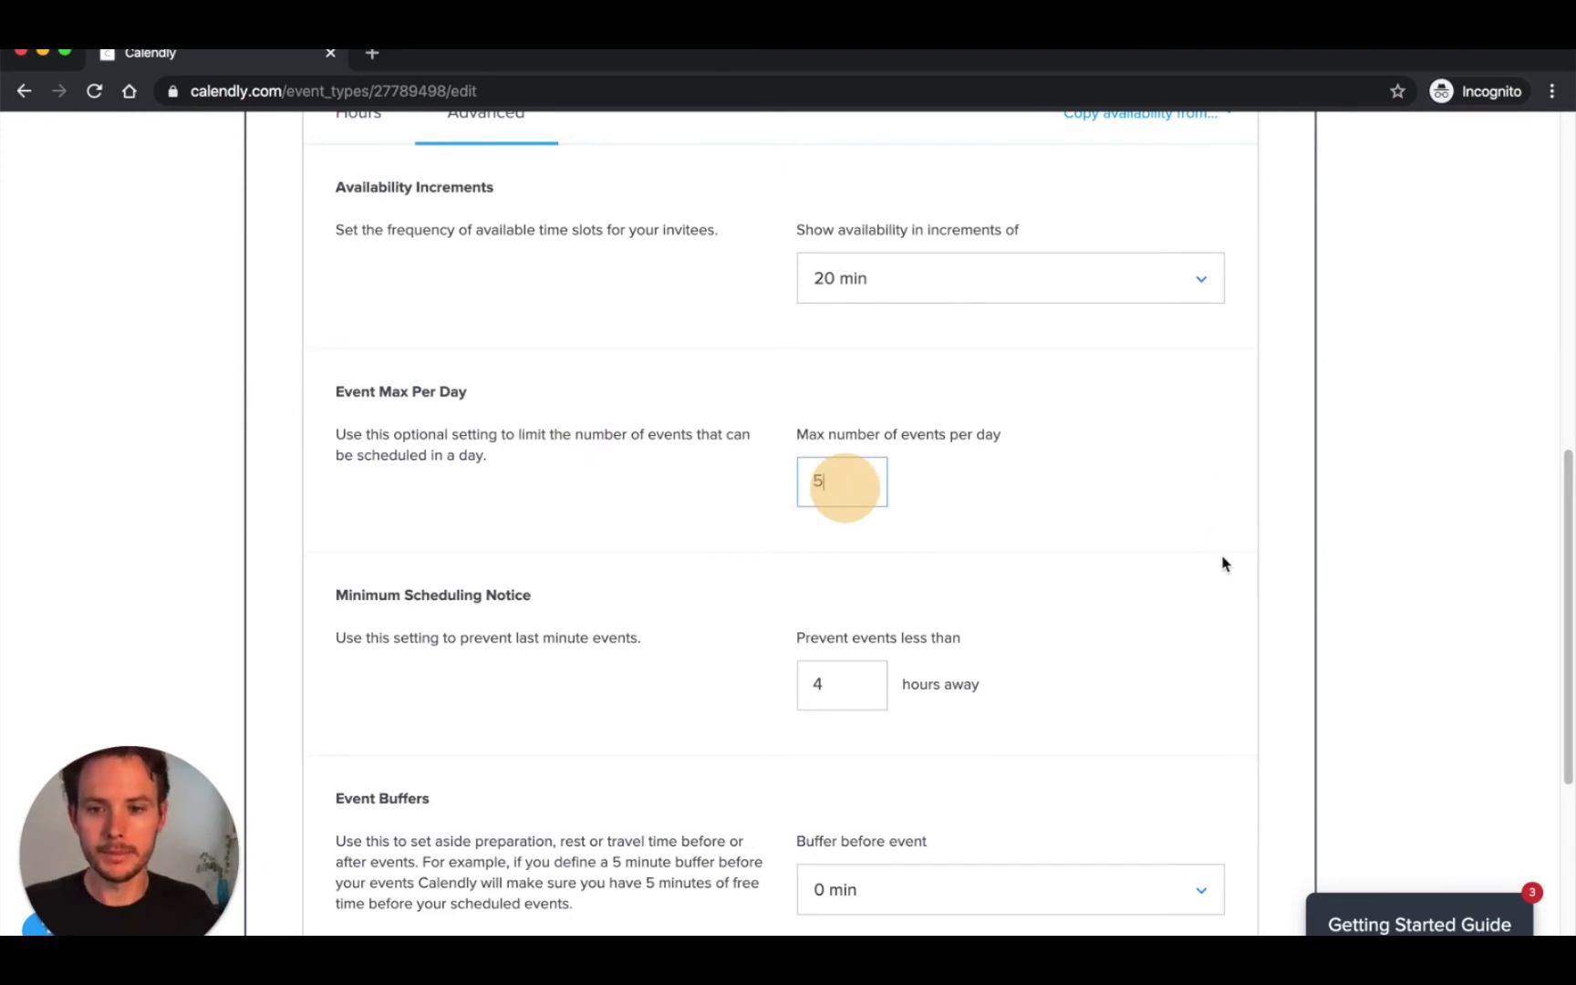
# Set the minimum scheduling notice to prevent events less than 24 hours away.
pyautogui.scroll(-3, 1223, 564)
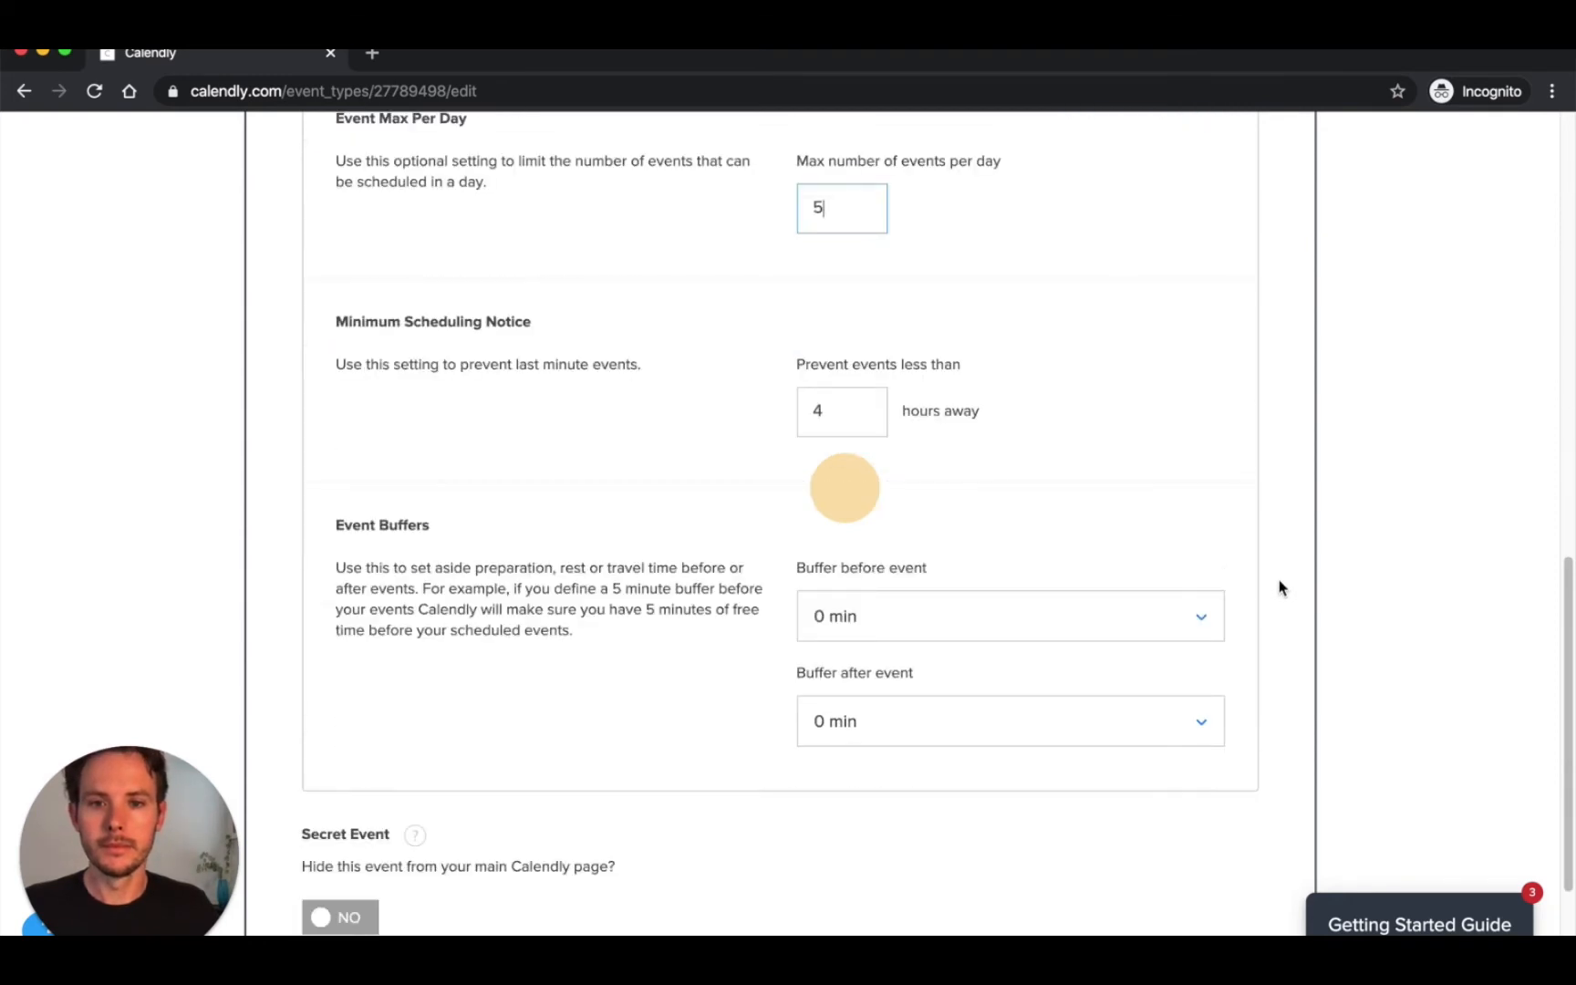
pyautogui.click(860, 410)
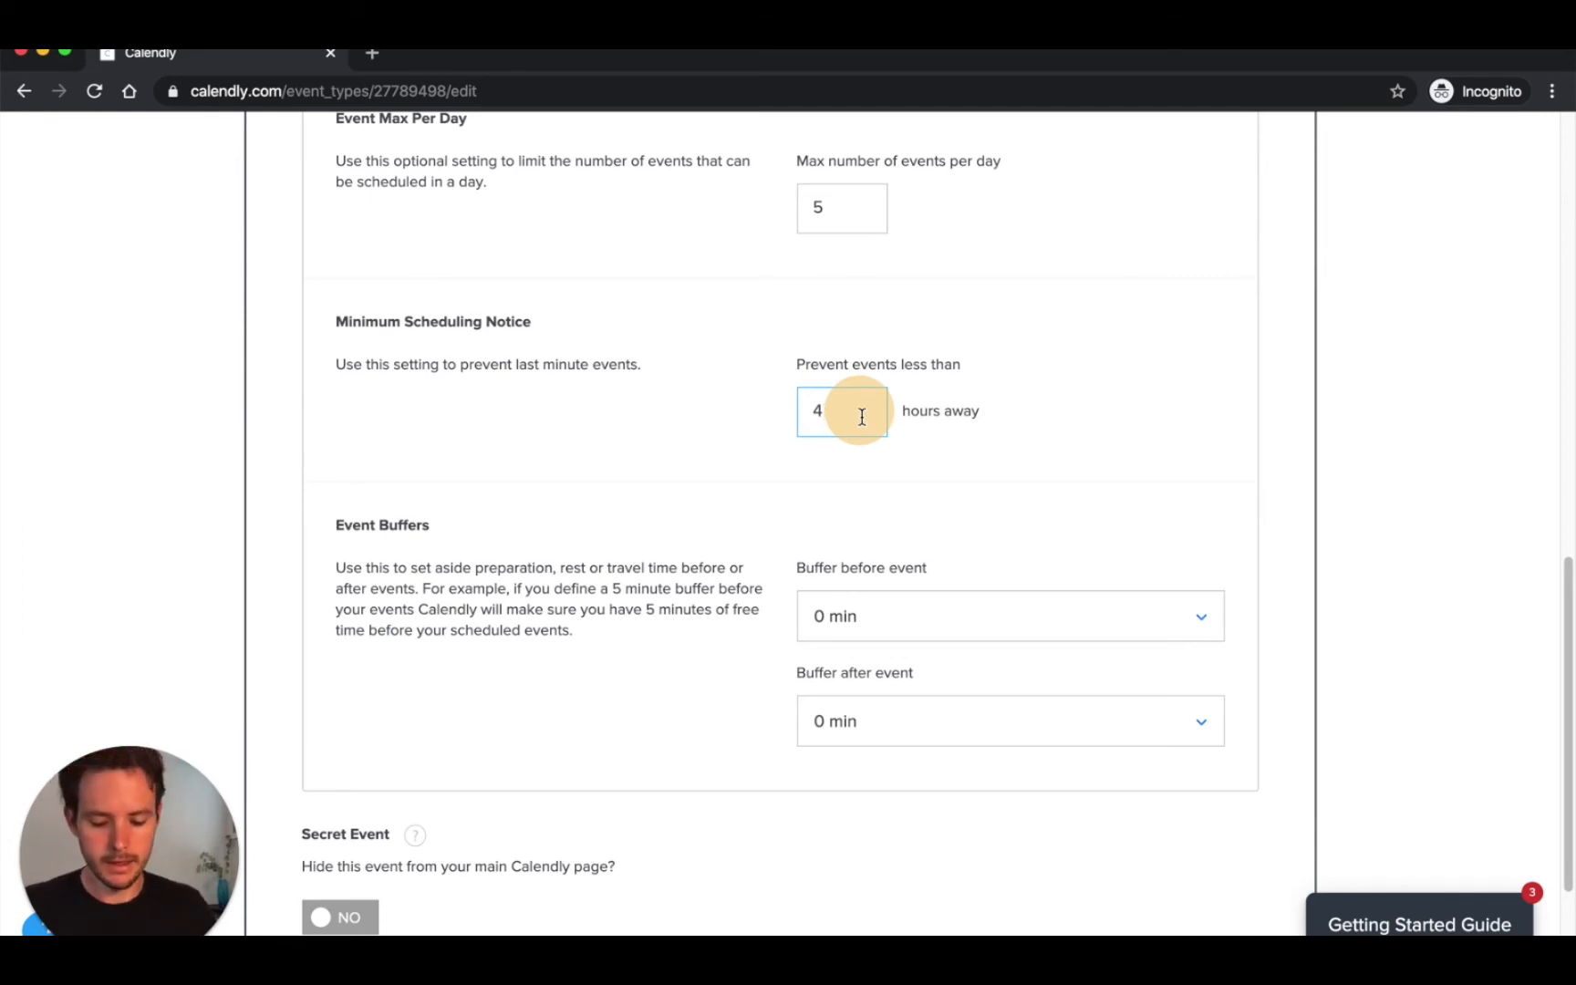
pyautogui.press('BackSpace')
pyautogui.write('24')
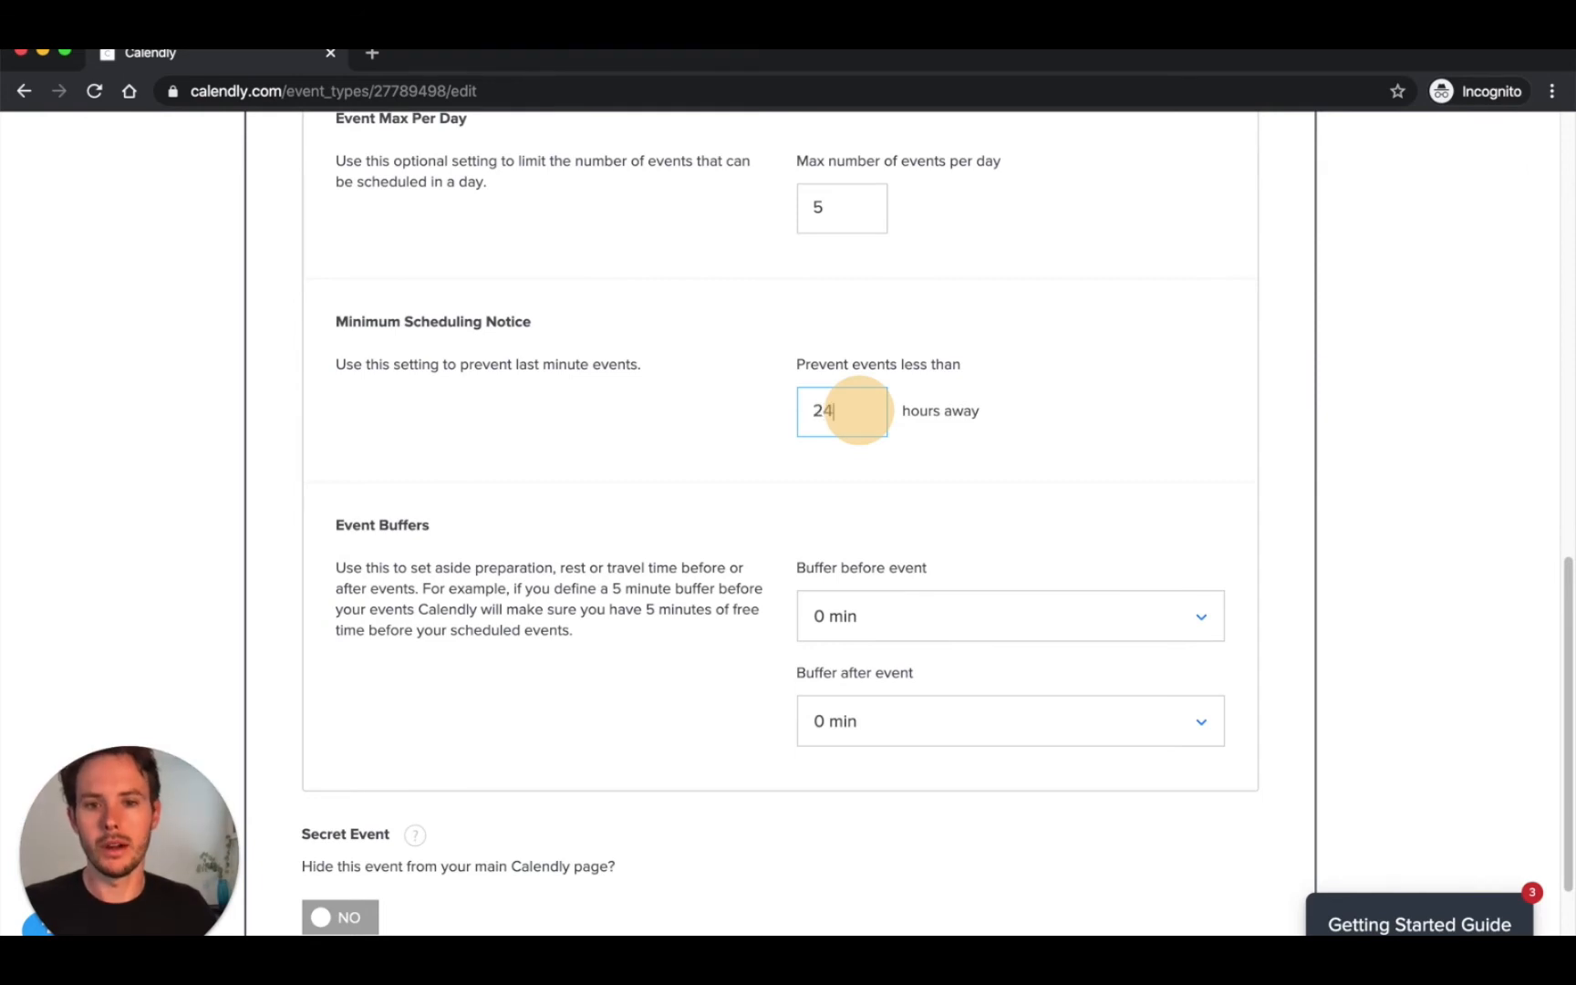
pyautogui.click(772, 478)
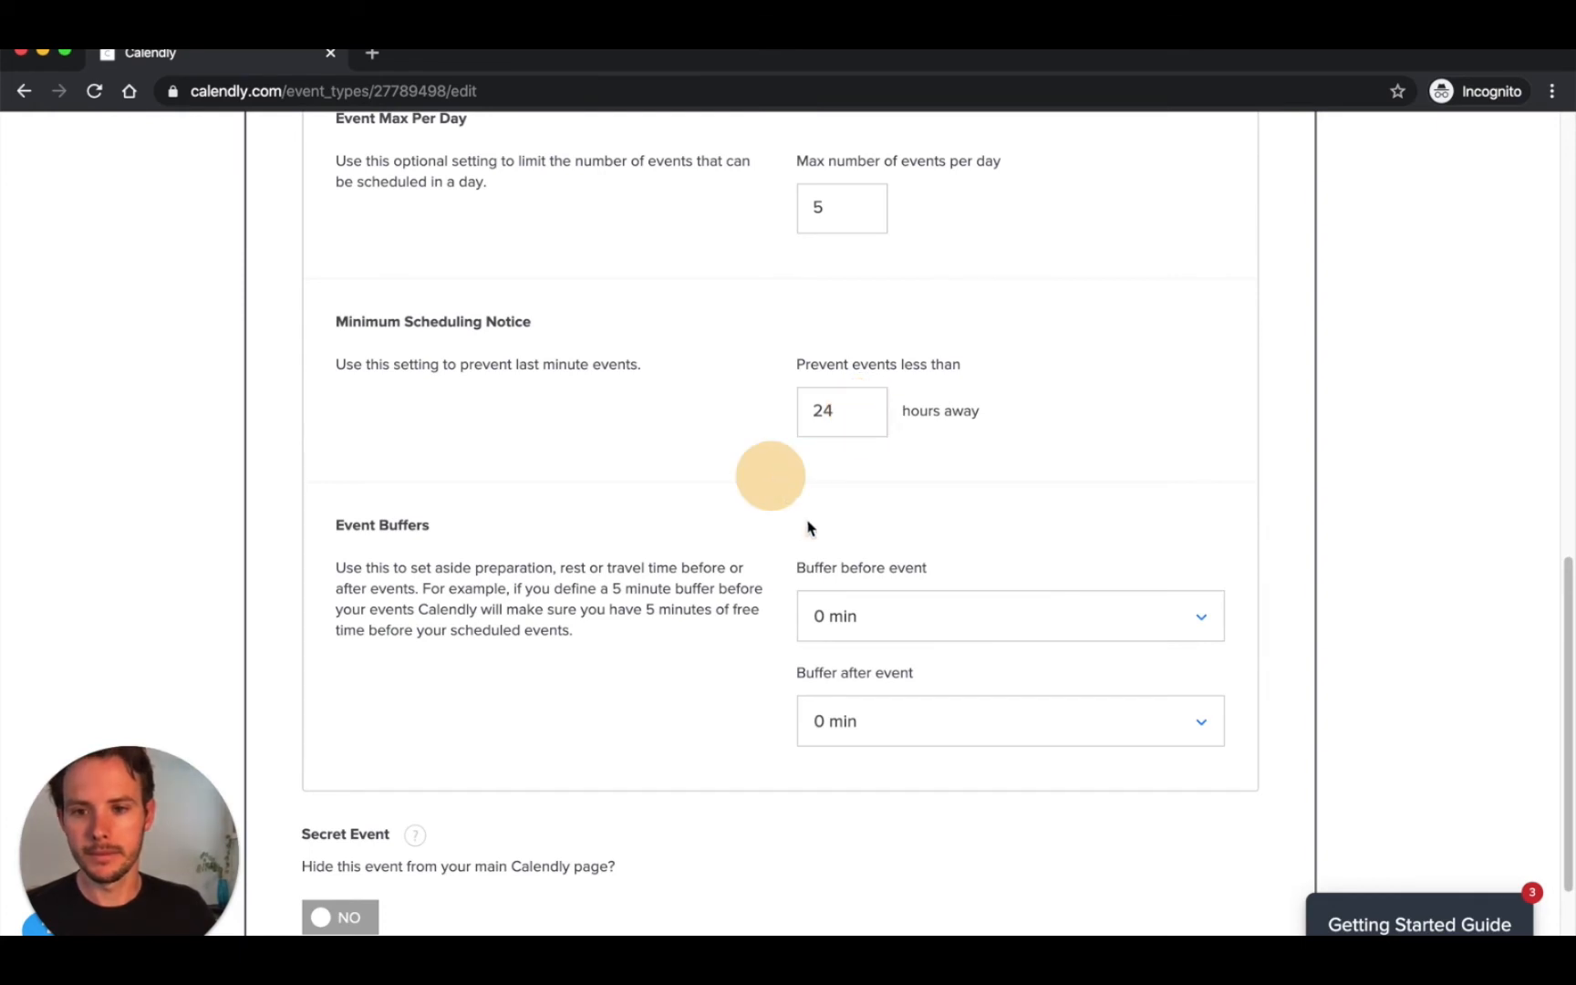
# Set the event buffers to 5 min before and 5 min after the event, and continue past the booking settings.
pyautogui.scroll(-1, 798, 526)
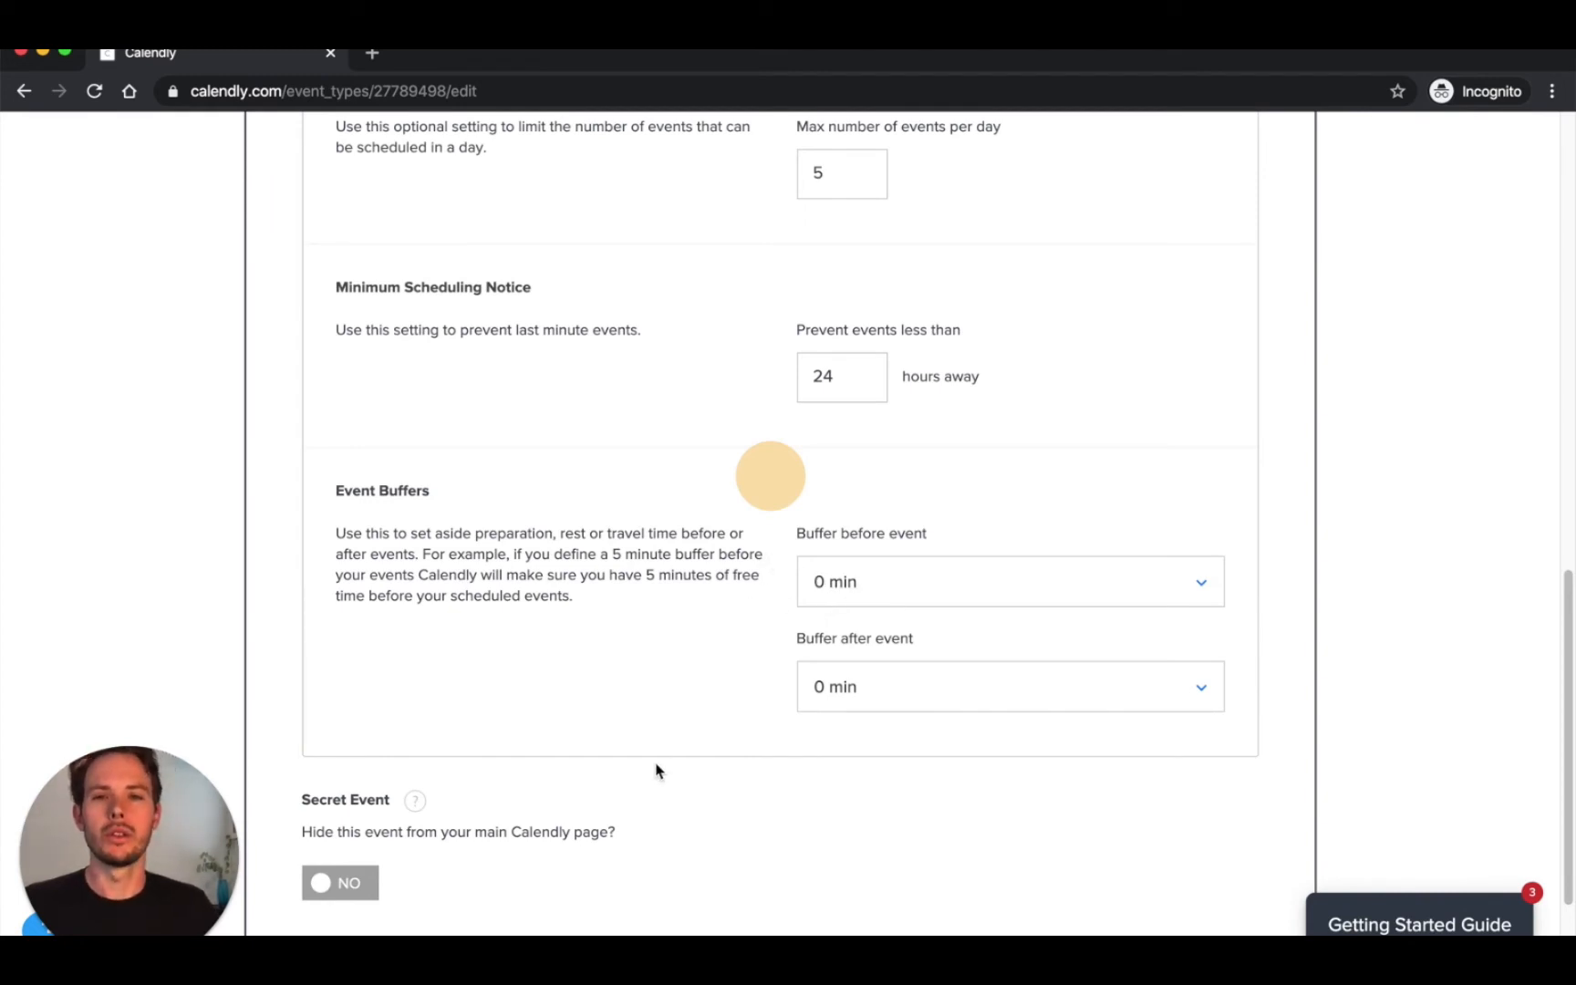
pyautogui.click(865, 595)
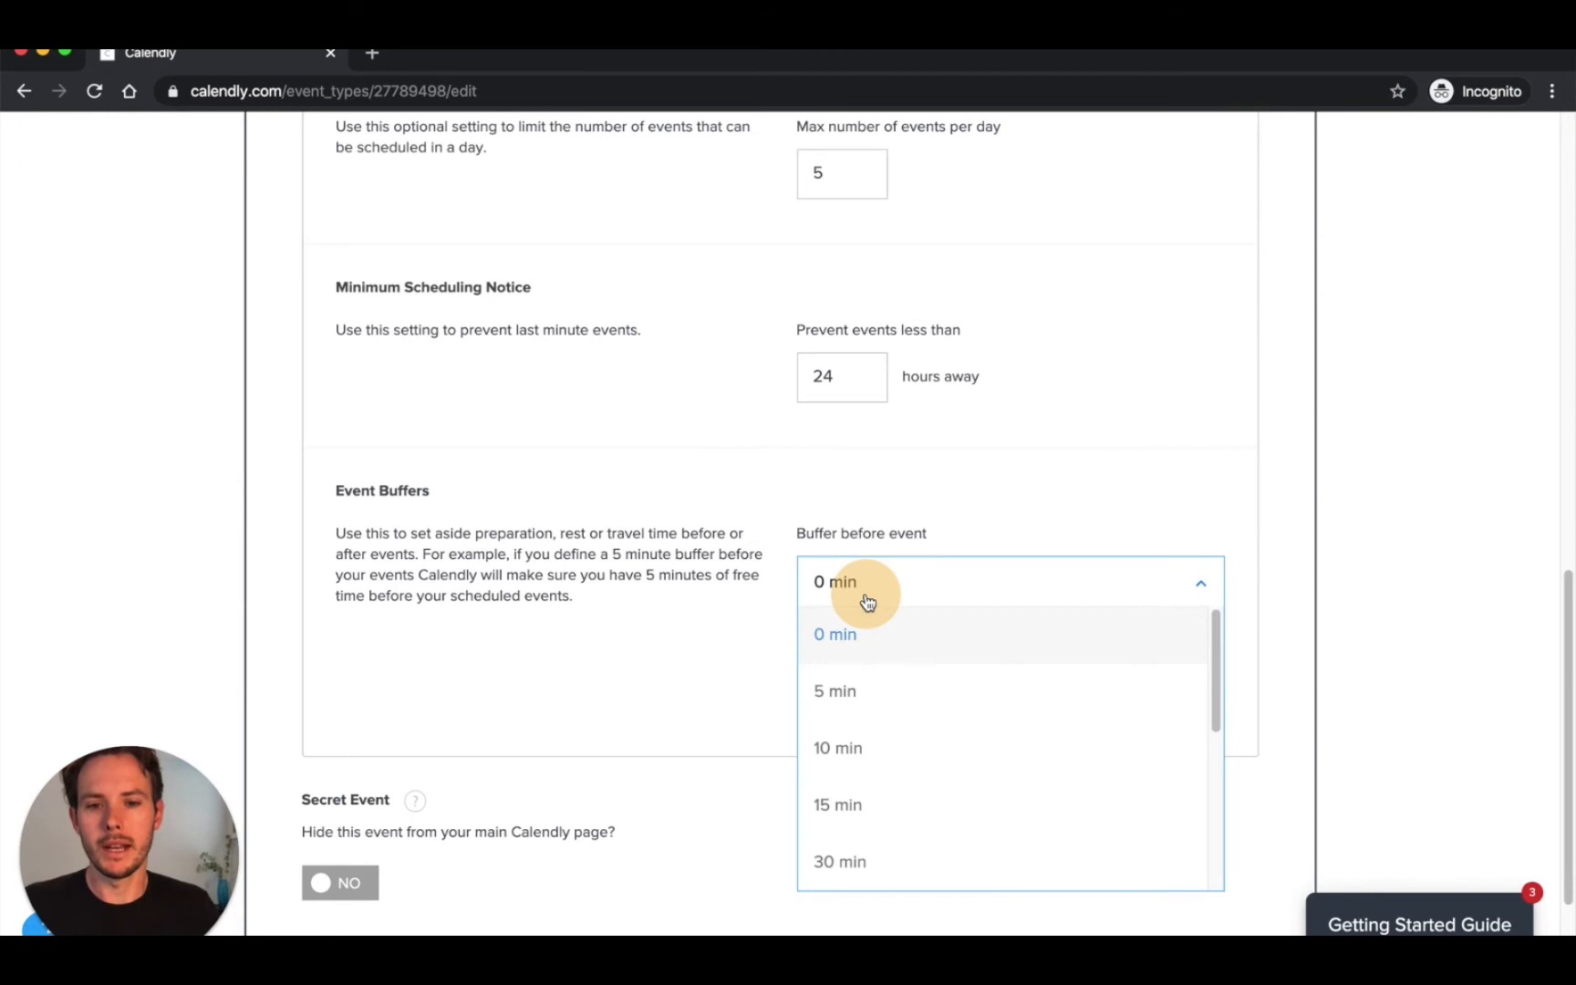
pyautogui.click(866, 698)
pyautogui.click(892, 700)
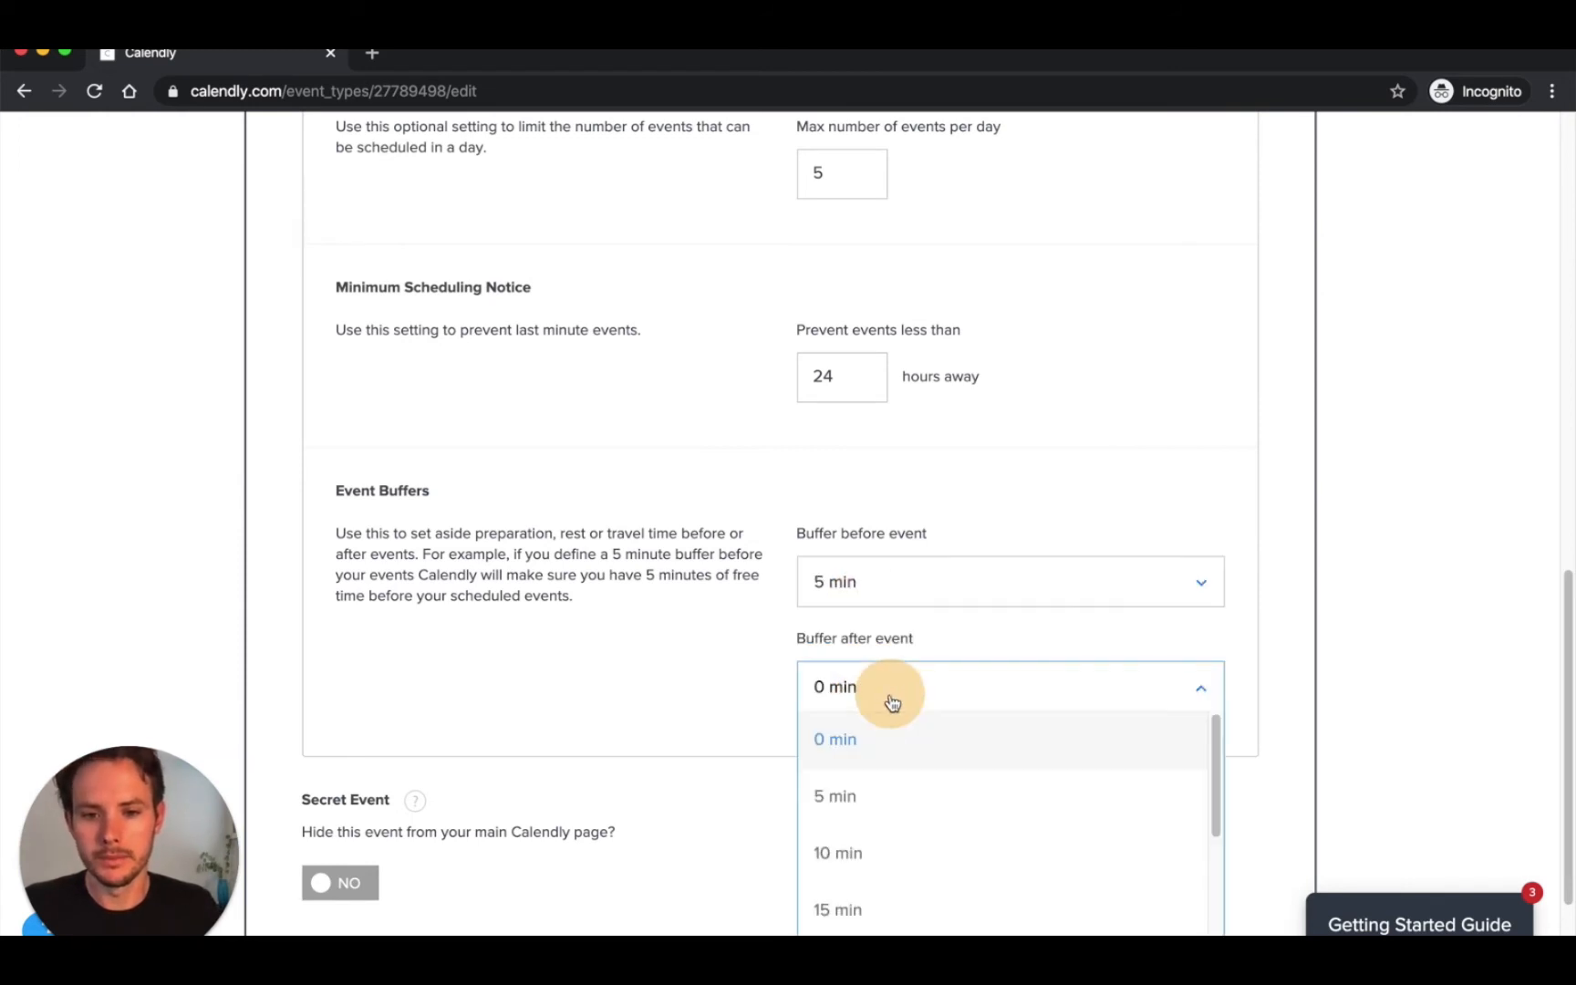
pyautogui.click(889, 811)
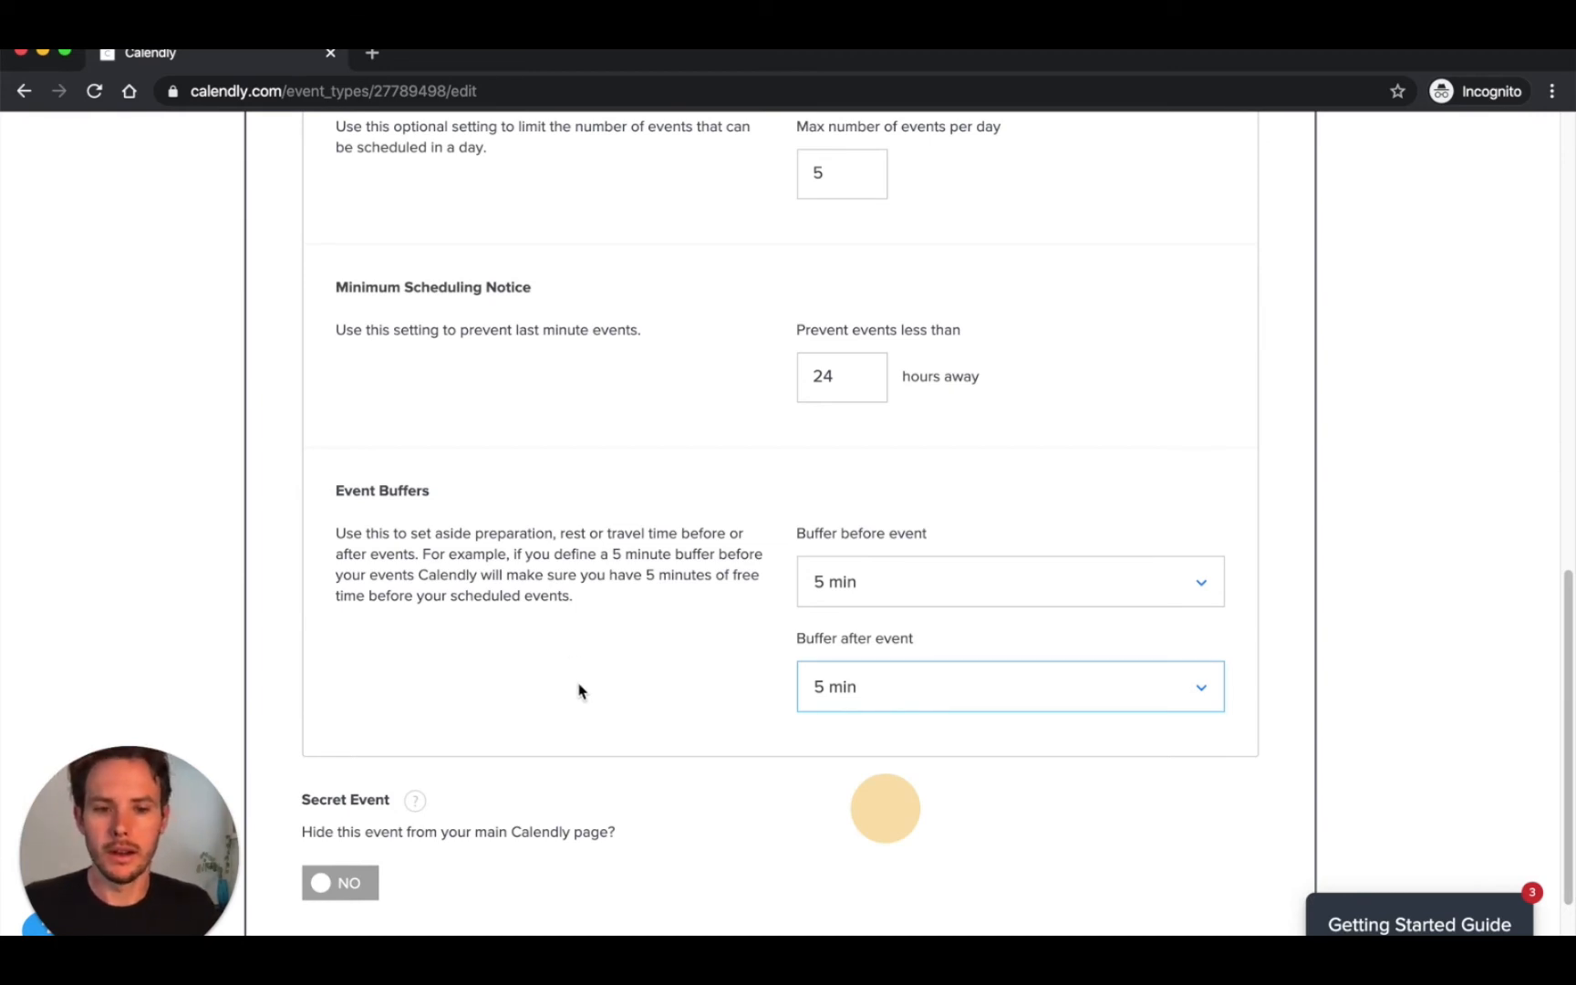
pyautogui.scroll(-3, 577, 673)
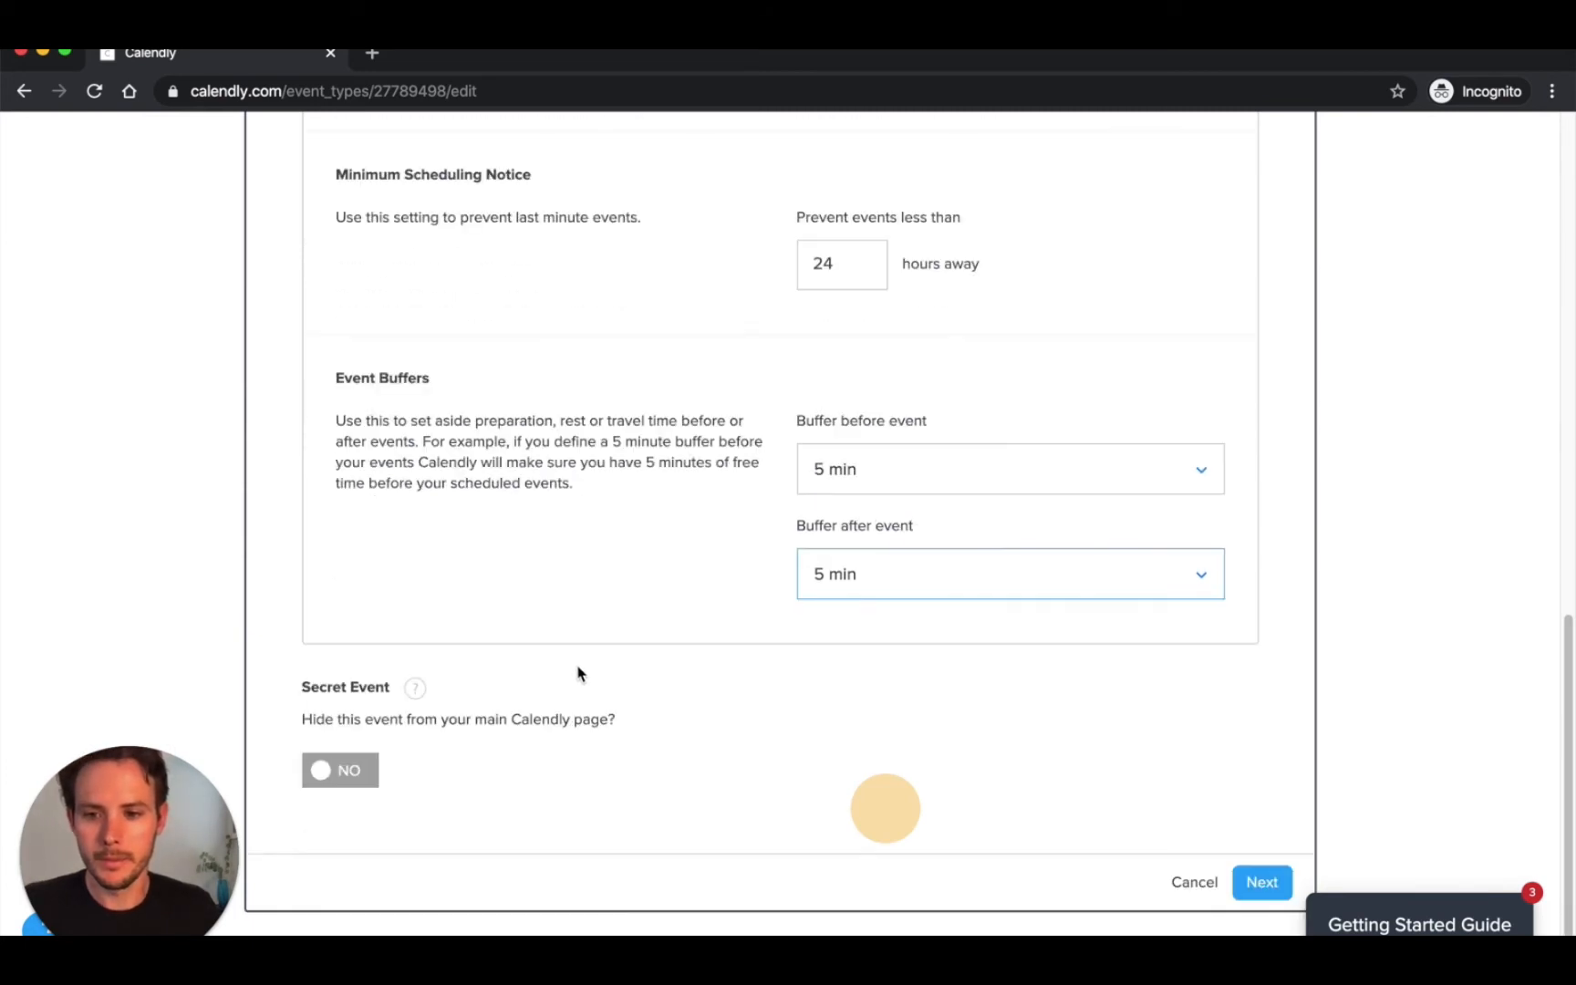
pyautogui.scroll(-2, 576, 674)
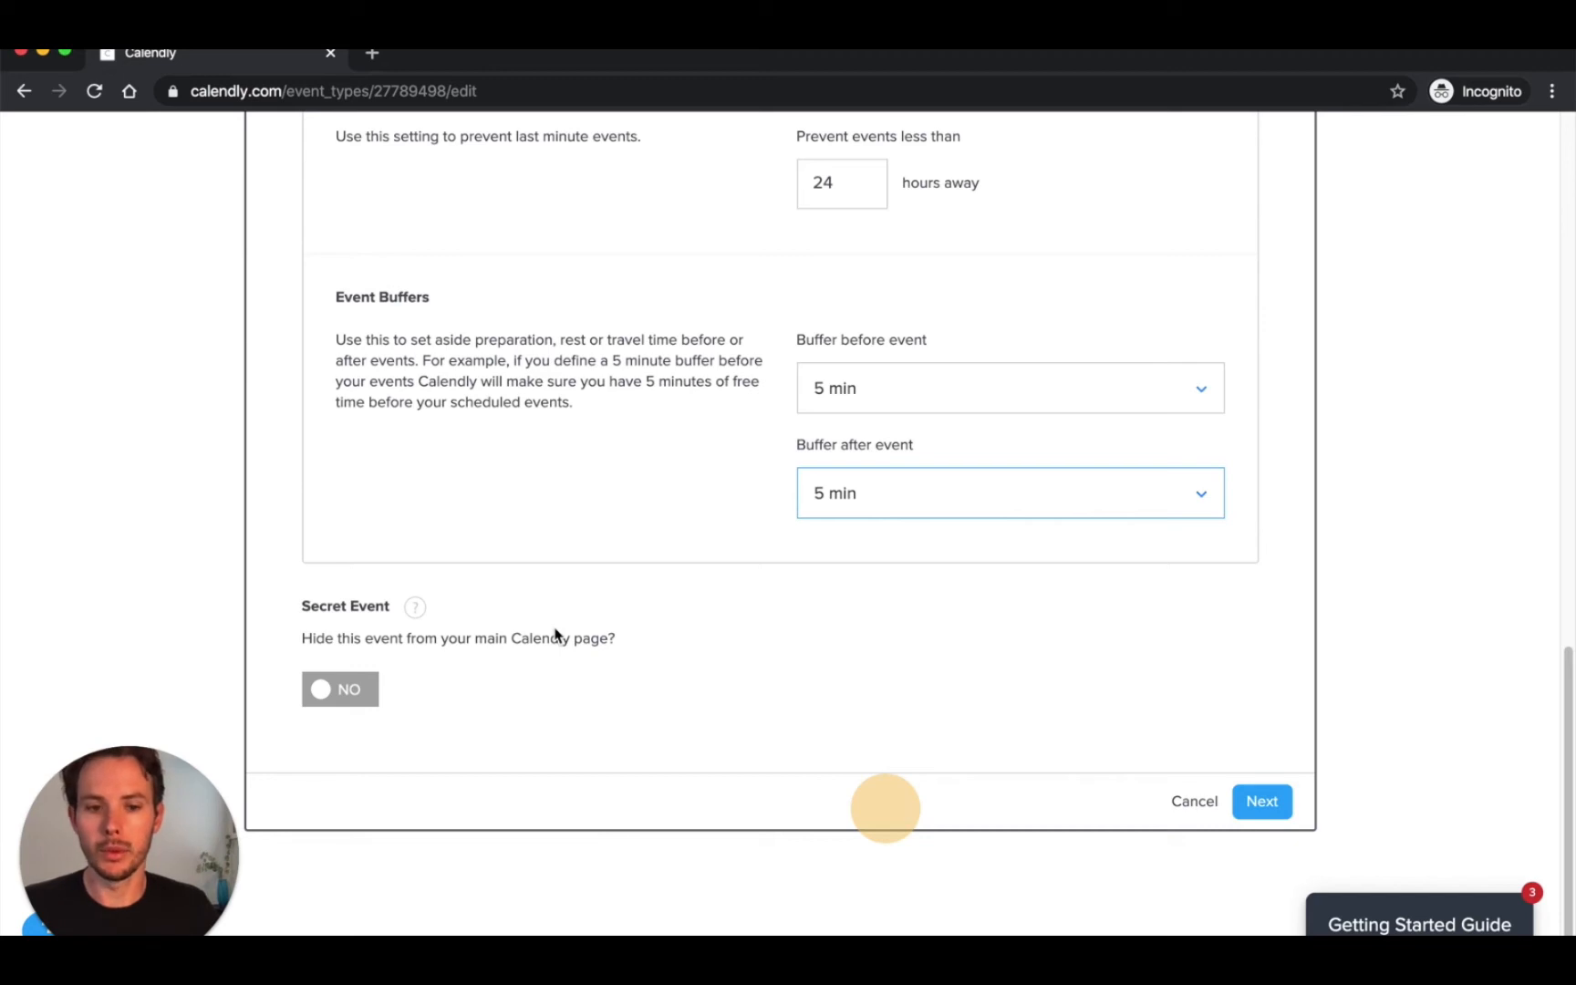
pyautogui.click(1272, 799)
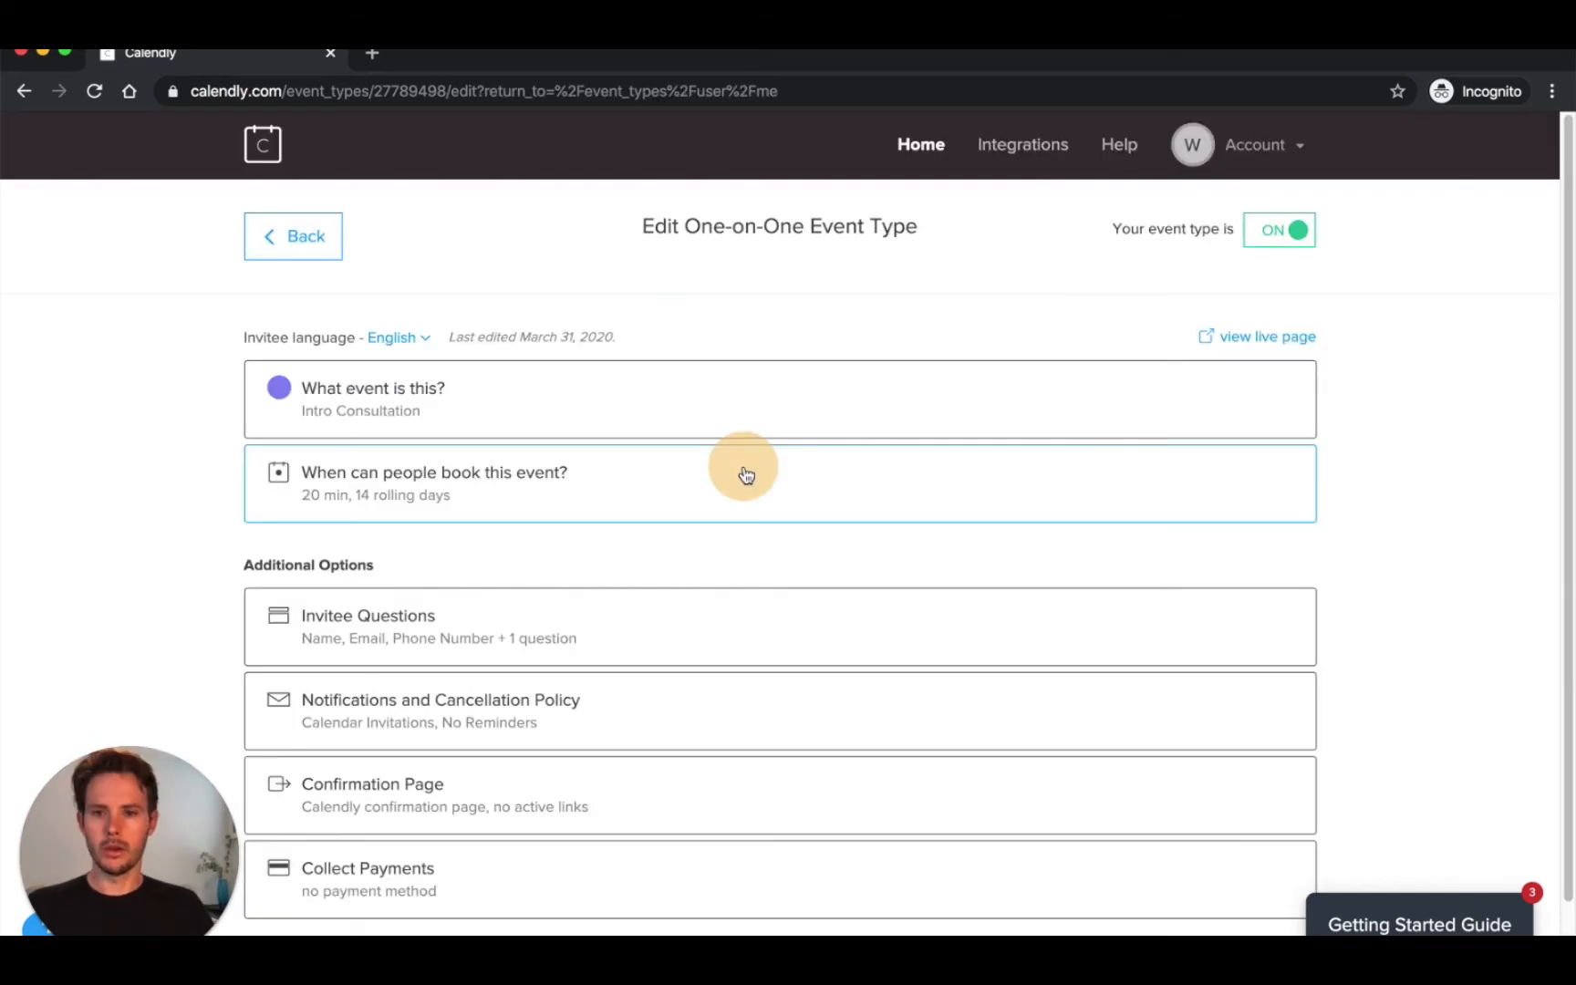
# Reopen the booking availability section, review its hours and advanced settings, and save and close it.
pyautogui.click(579, 492)
pyautogui.scroll(-5, 883, 690)
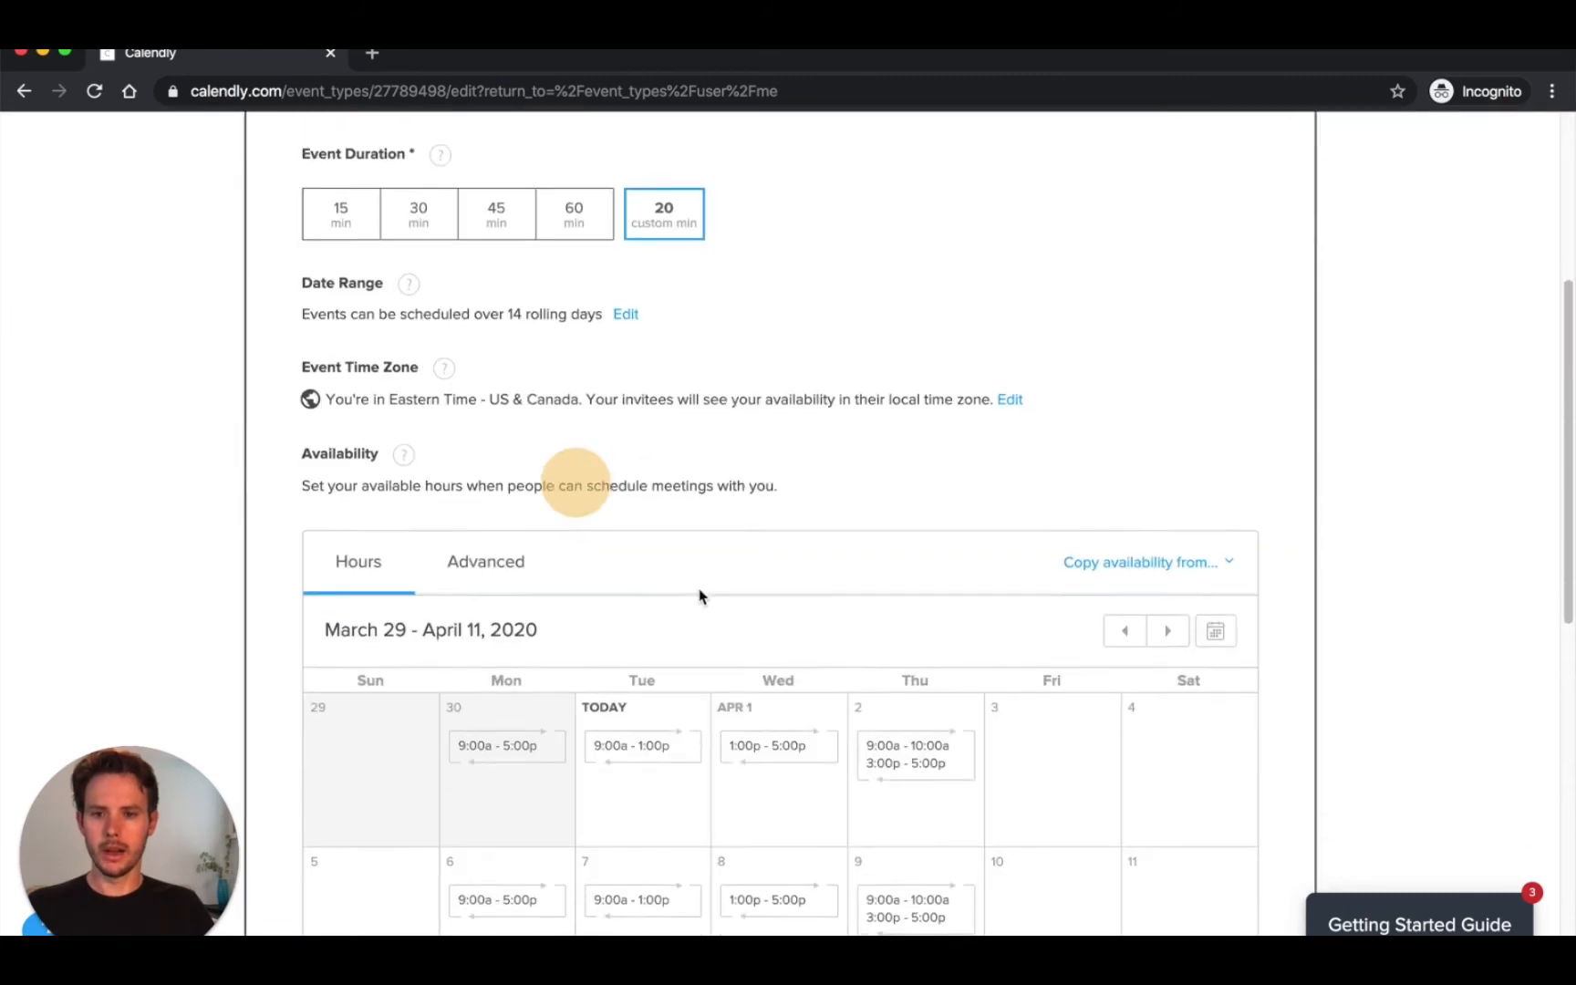
pyautogui.click(507, 497)
pyautogui.scroll(-6, 706, 553)
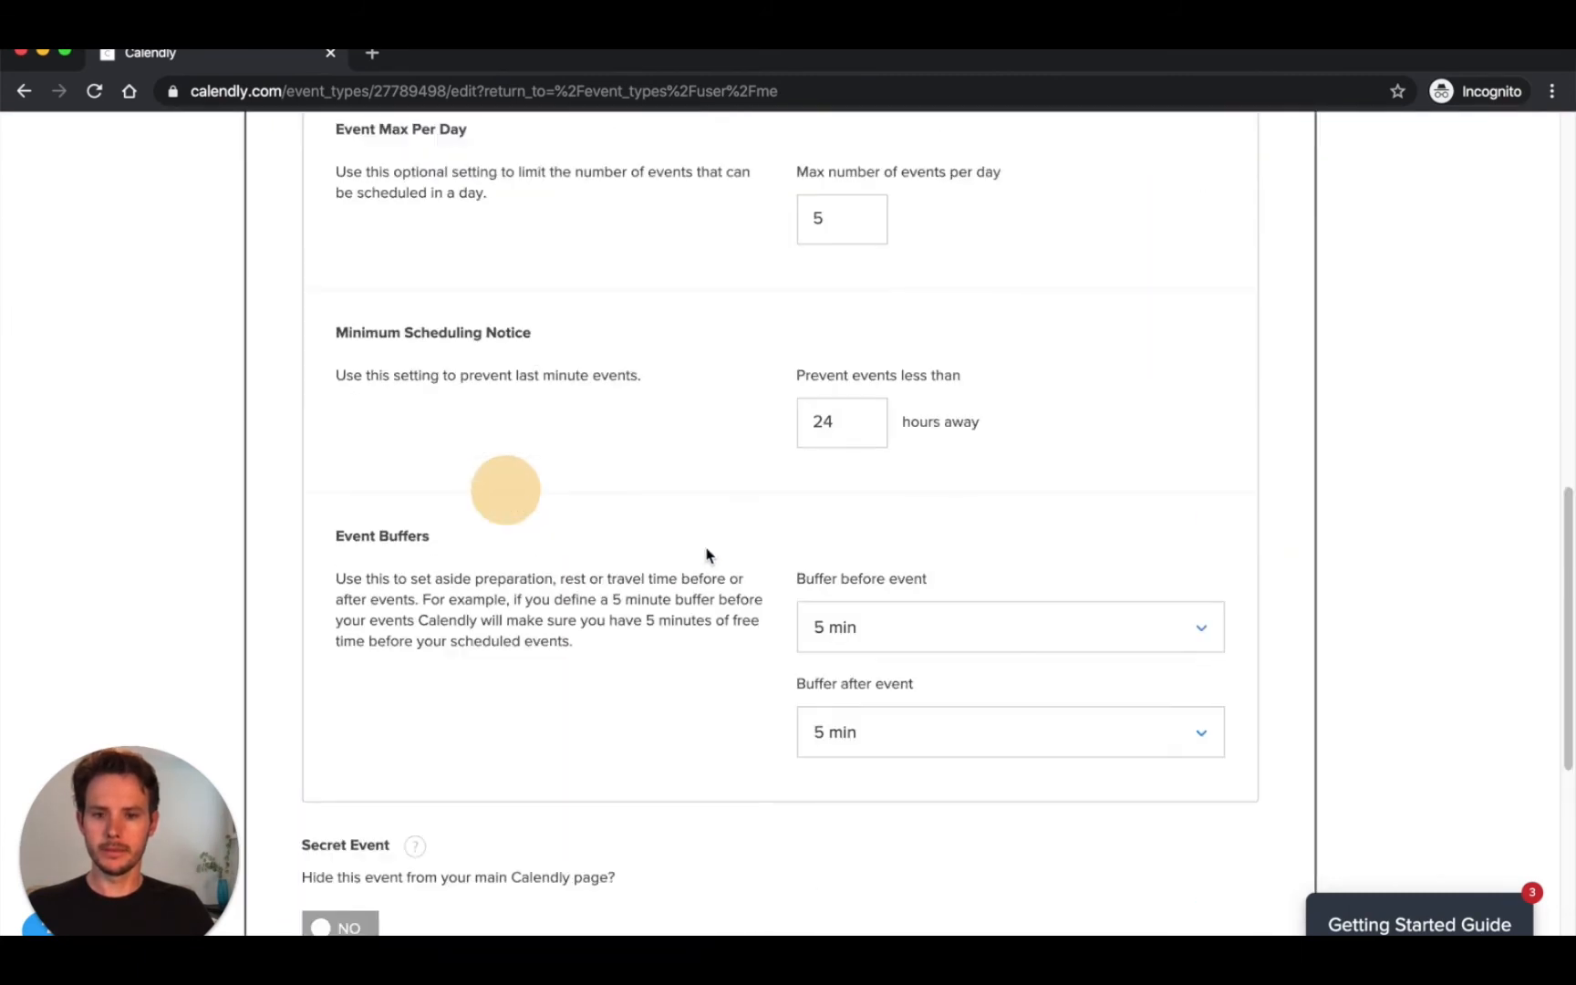
pyautogui.scroll(-4, 708, 584)
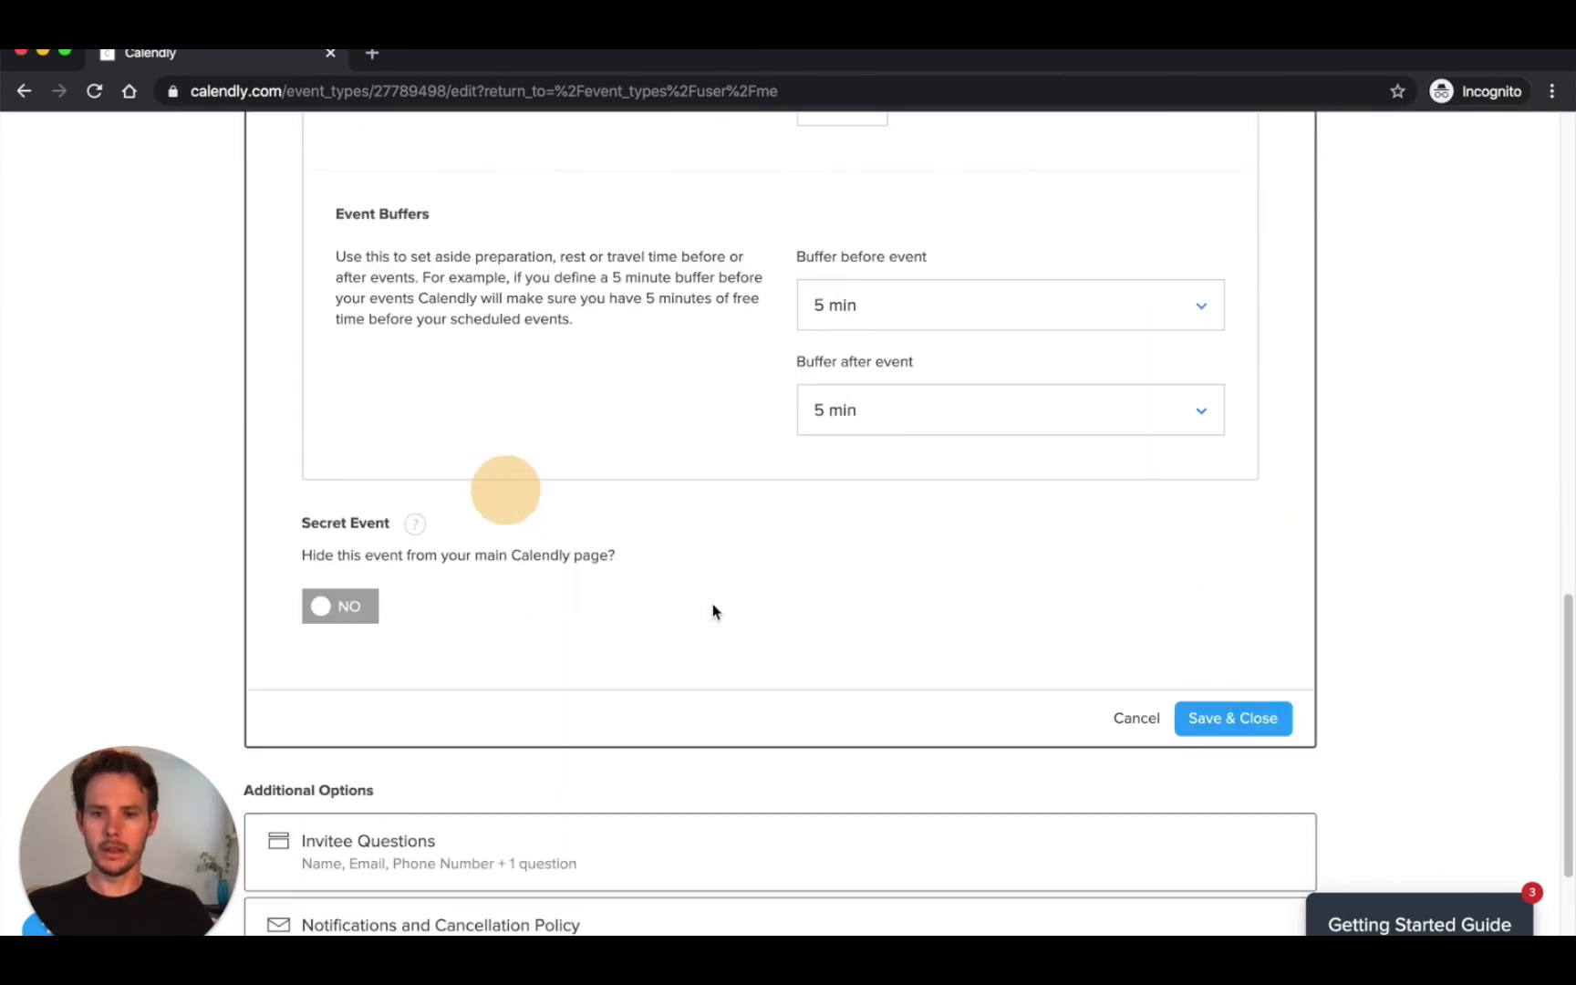
pyautogui.click(1224, 717)
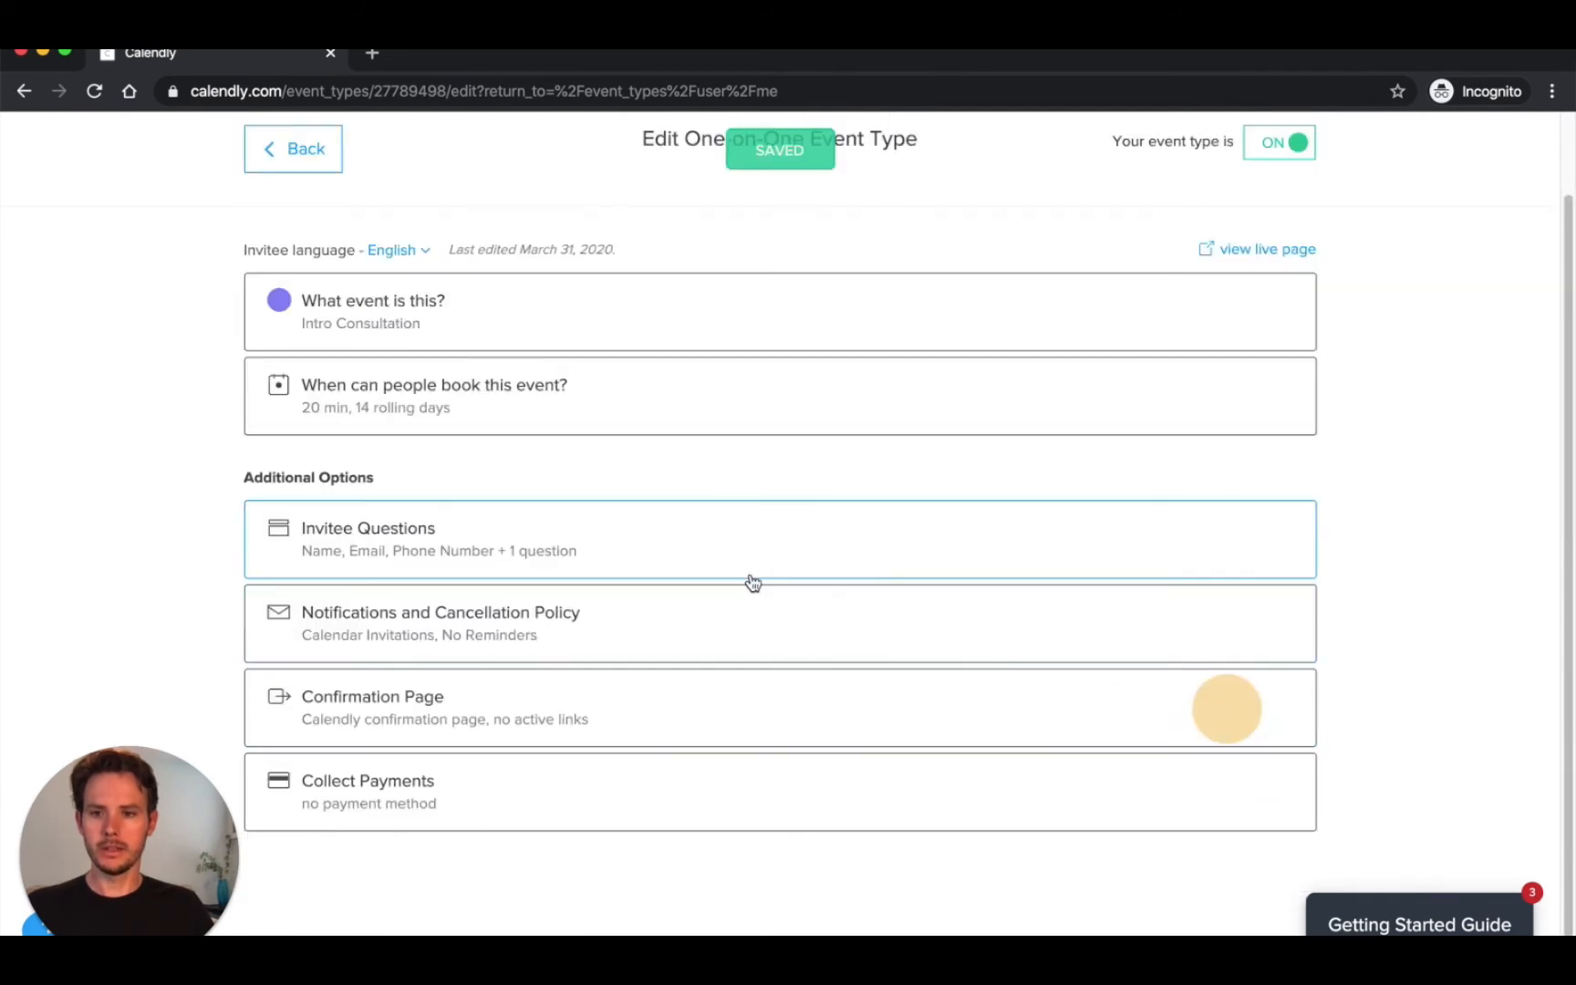
# Open the event's invitee questions and review the booking form fields.
pyautogui.click(745, 545)
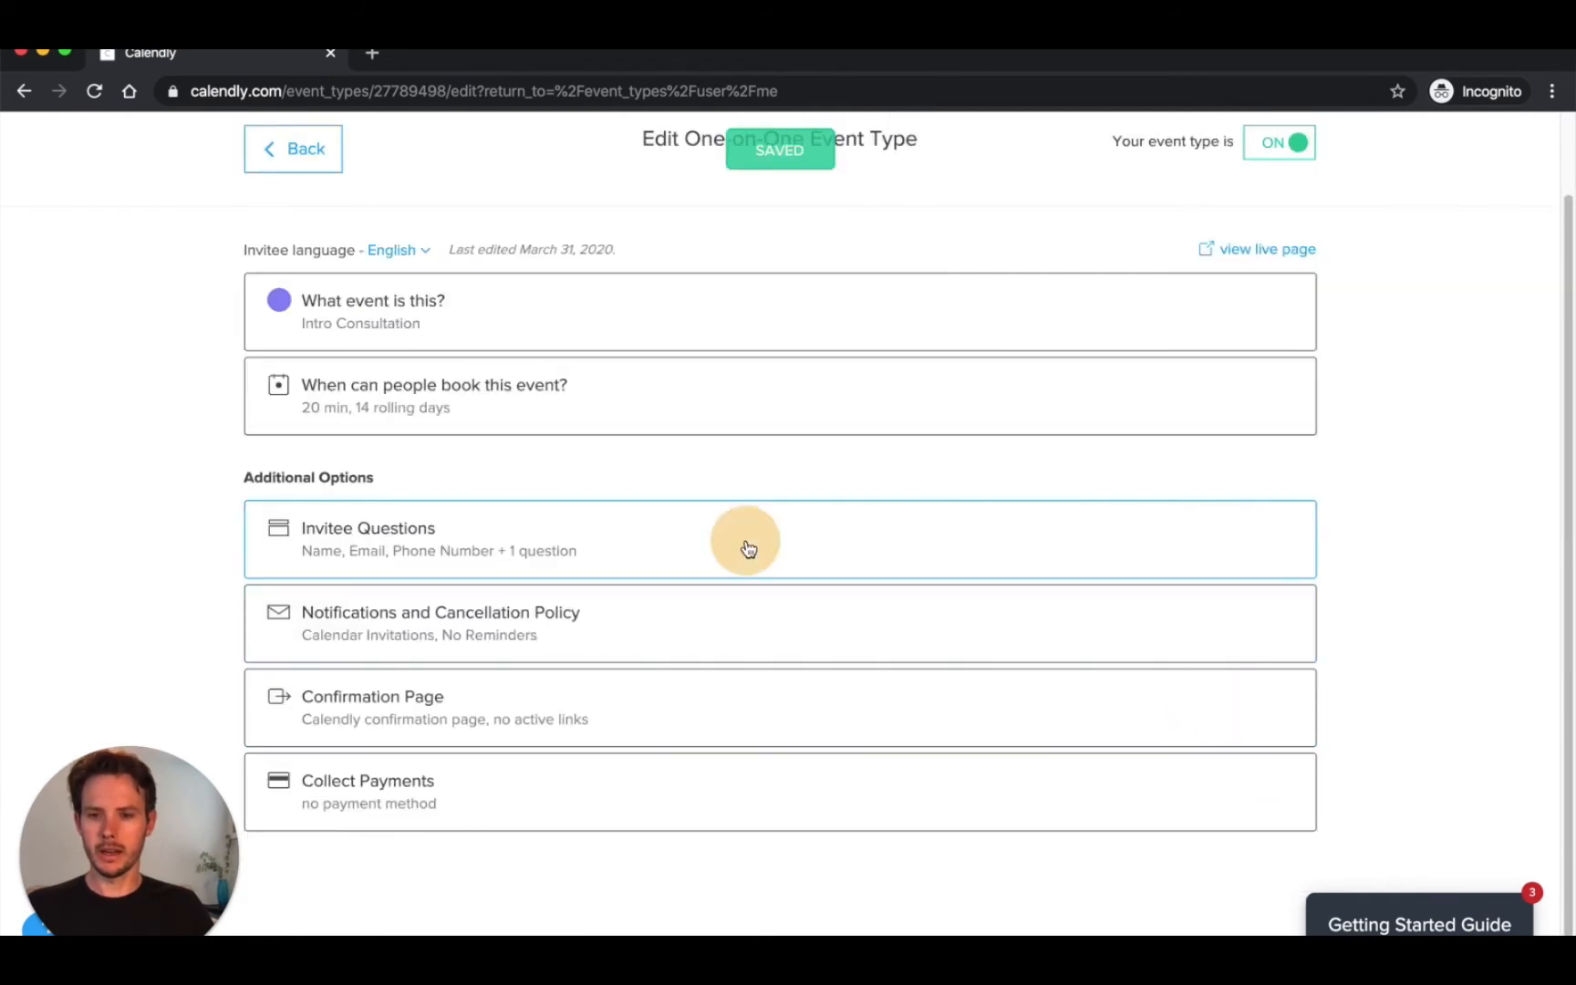
pyautogui.scroll(-1, 863, 591)
pyautogui.scroll(-2, 863, 591)
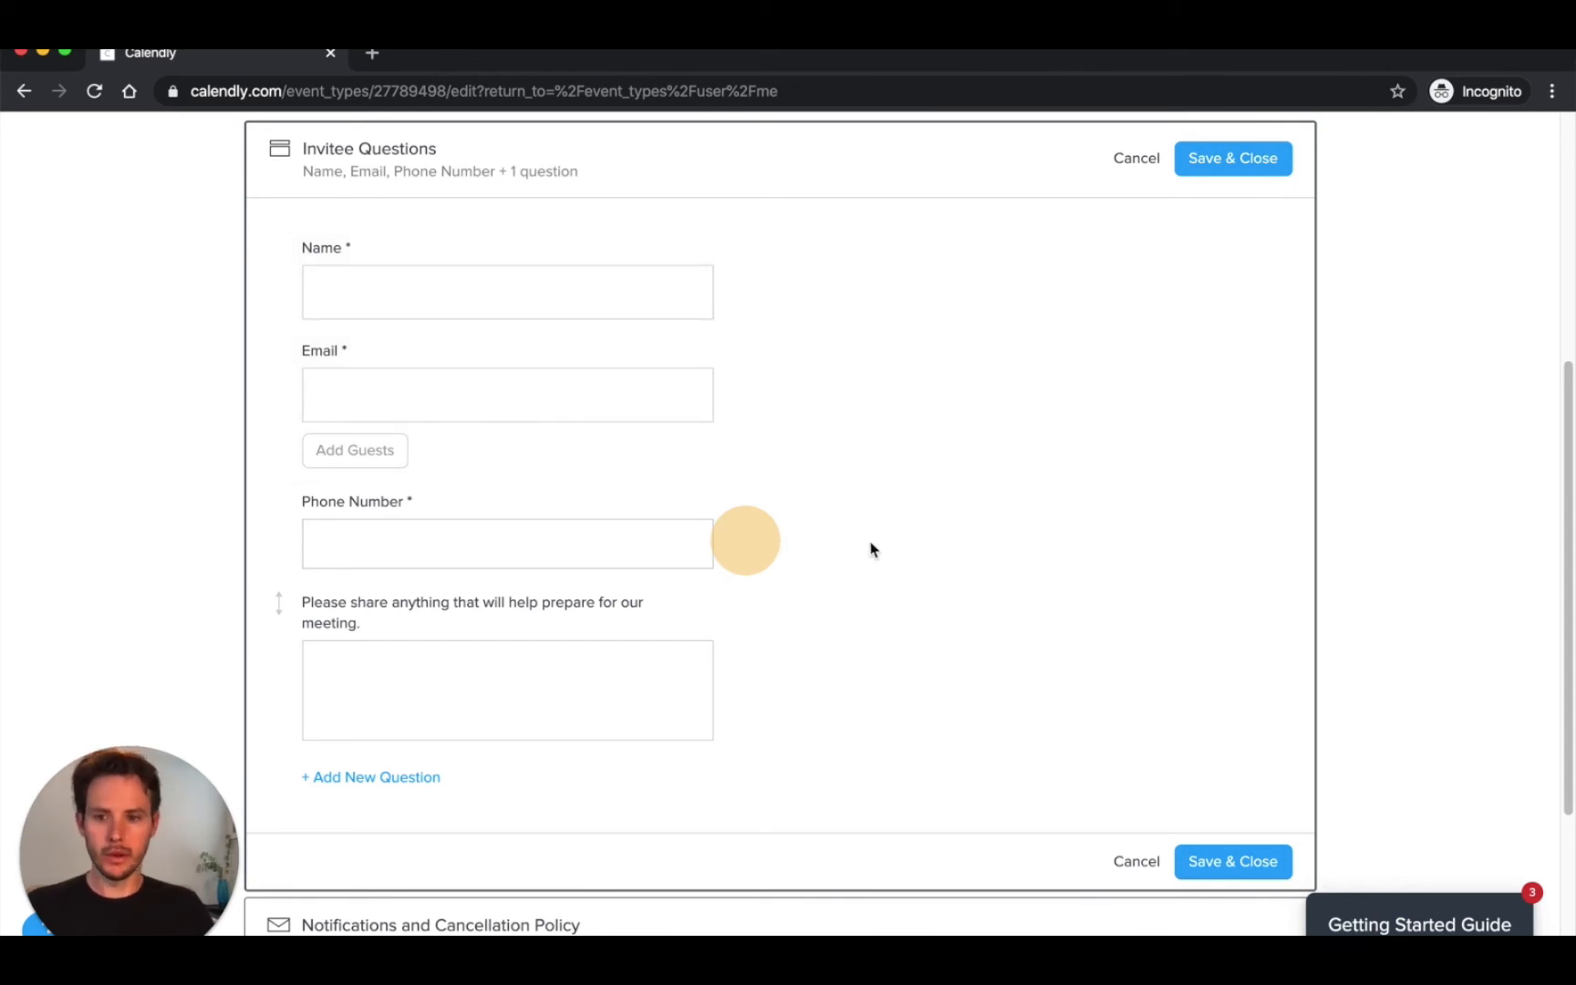
pyautogui.click(386, 786)
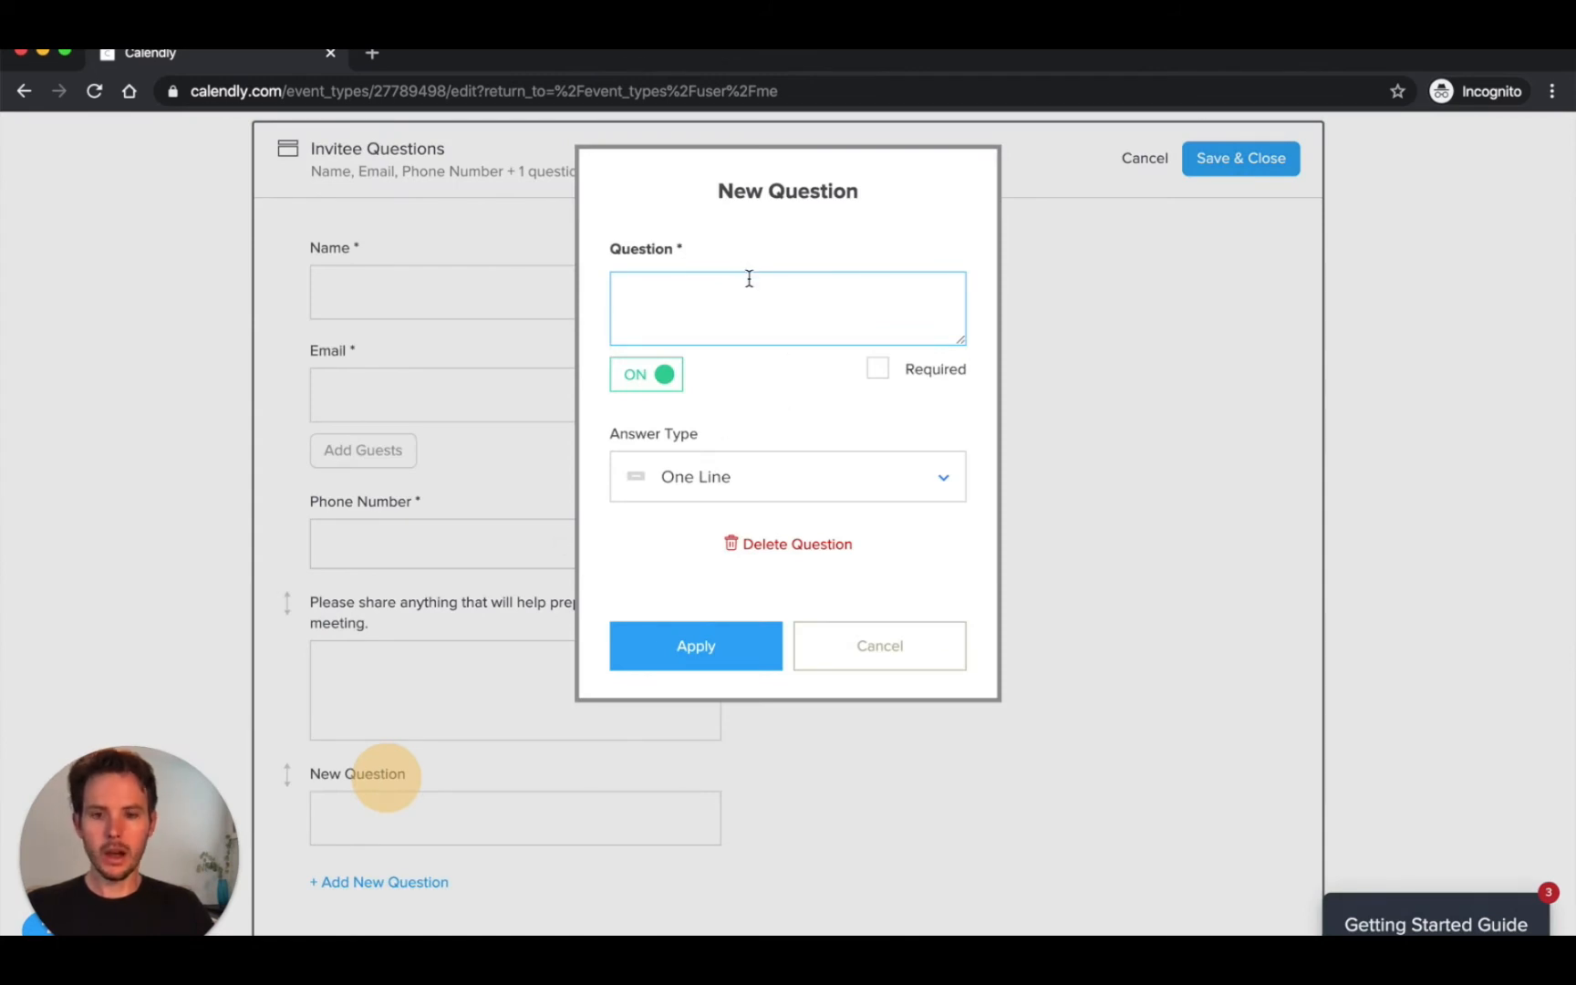
pyautogui.write("What's your bu")
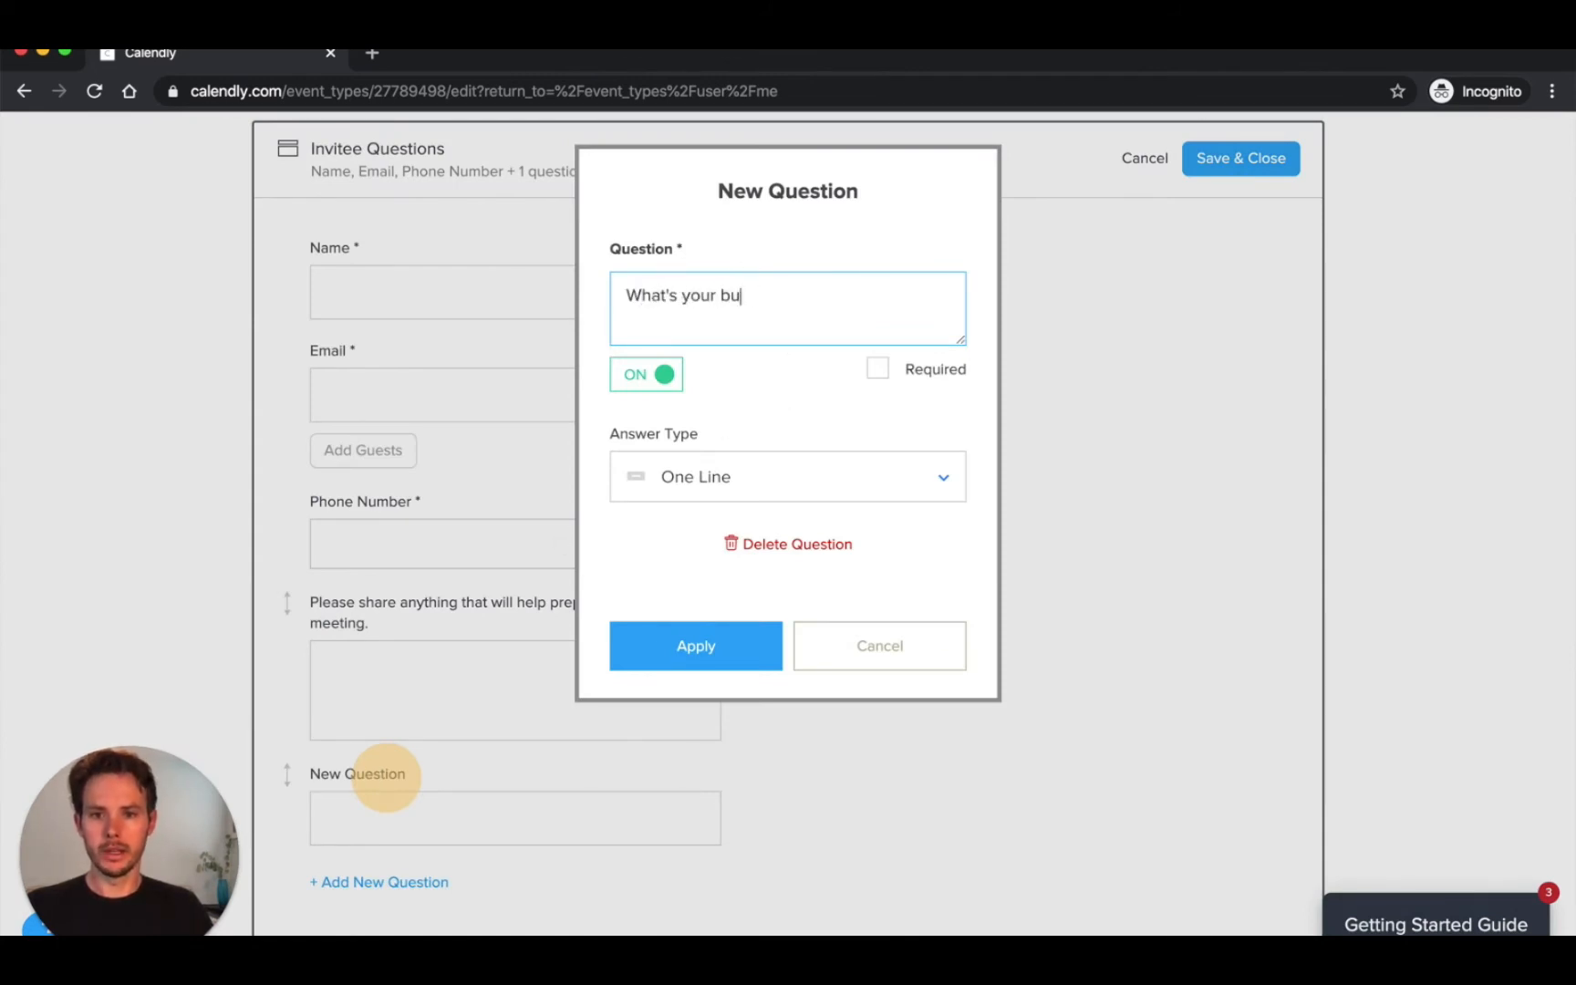
pyautogui.write('dget?')
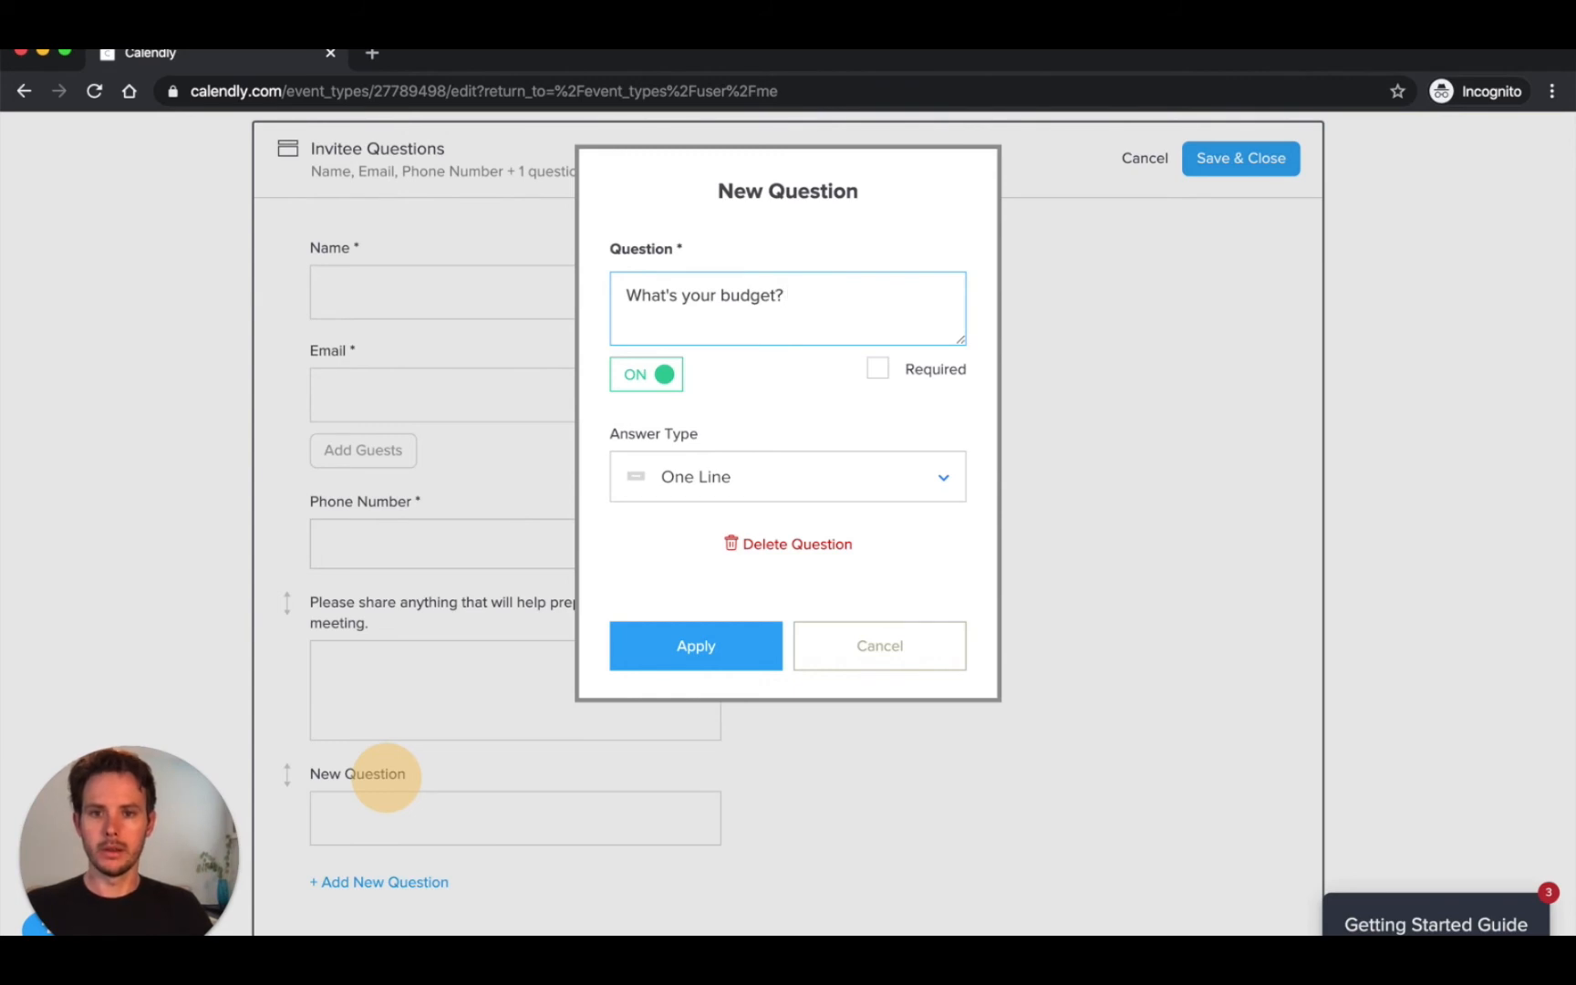
pyautogui.press('super+a')
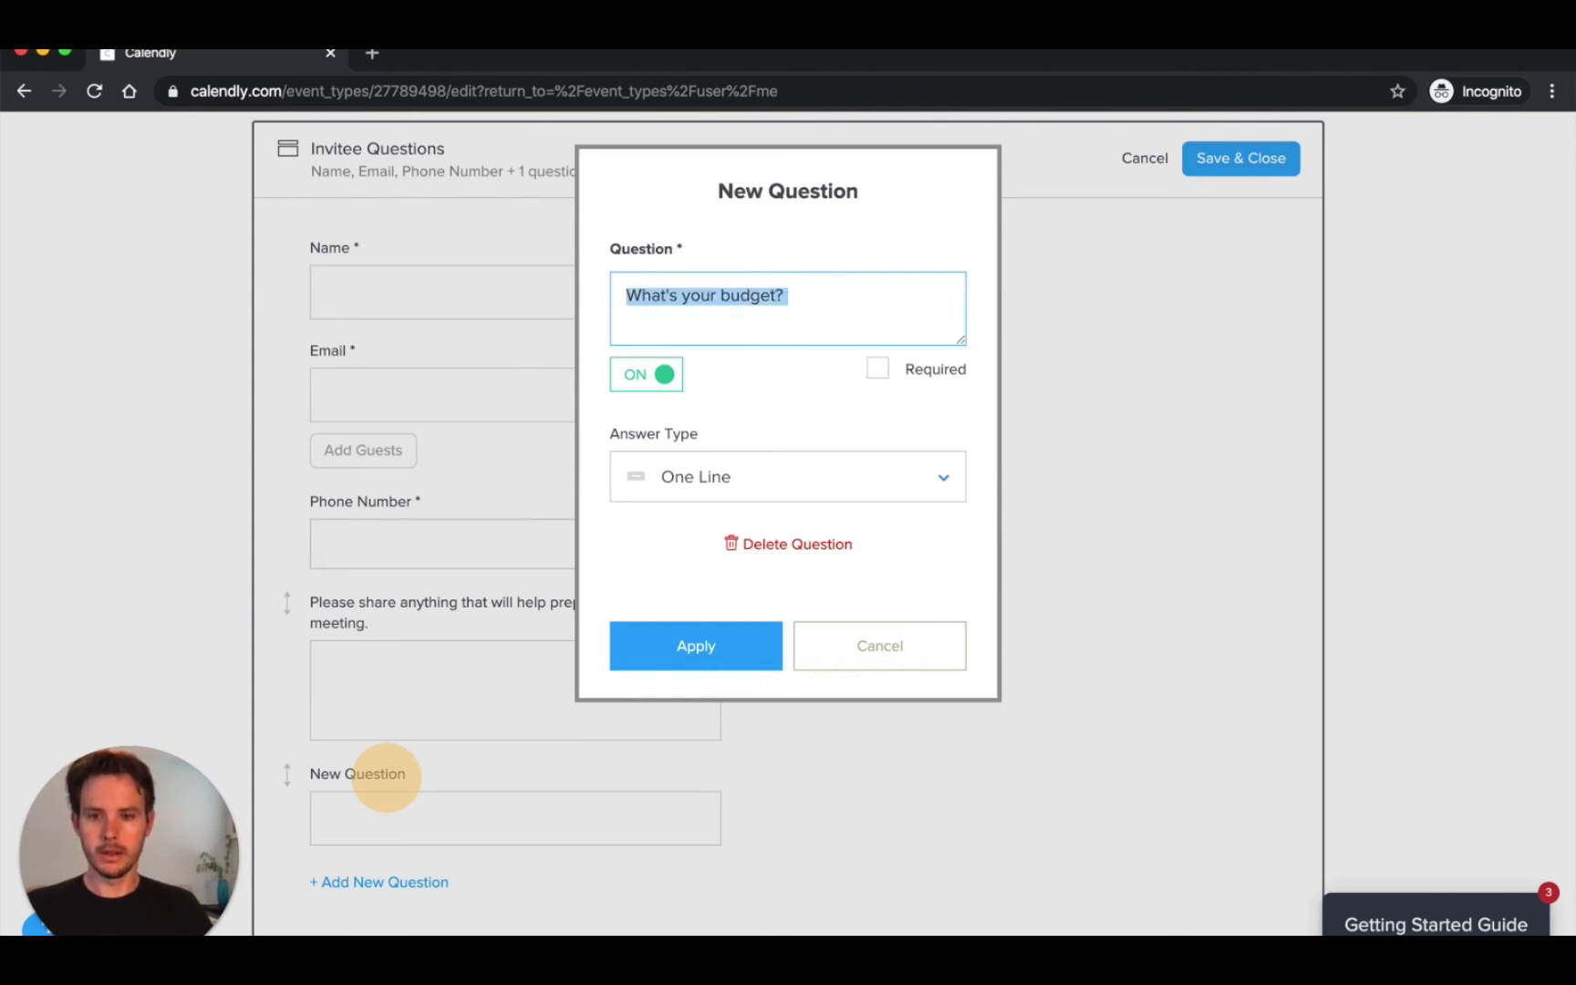
pyautogui.write('Questions/')
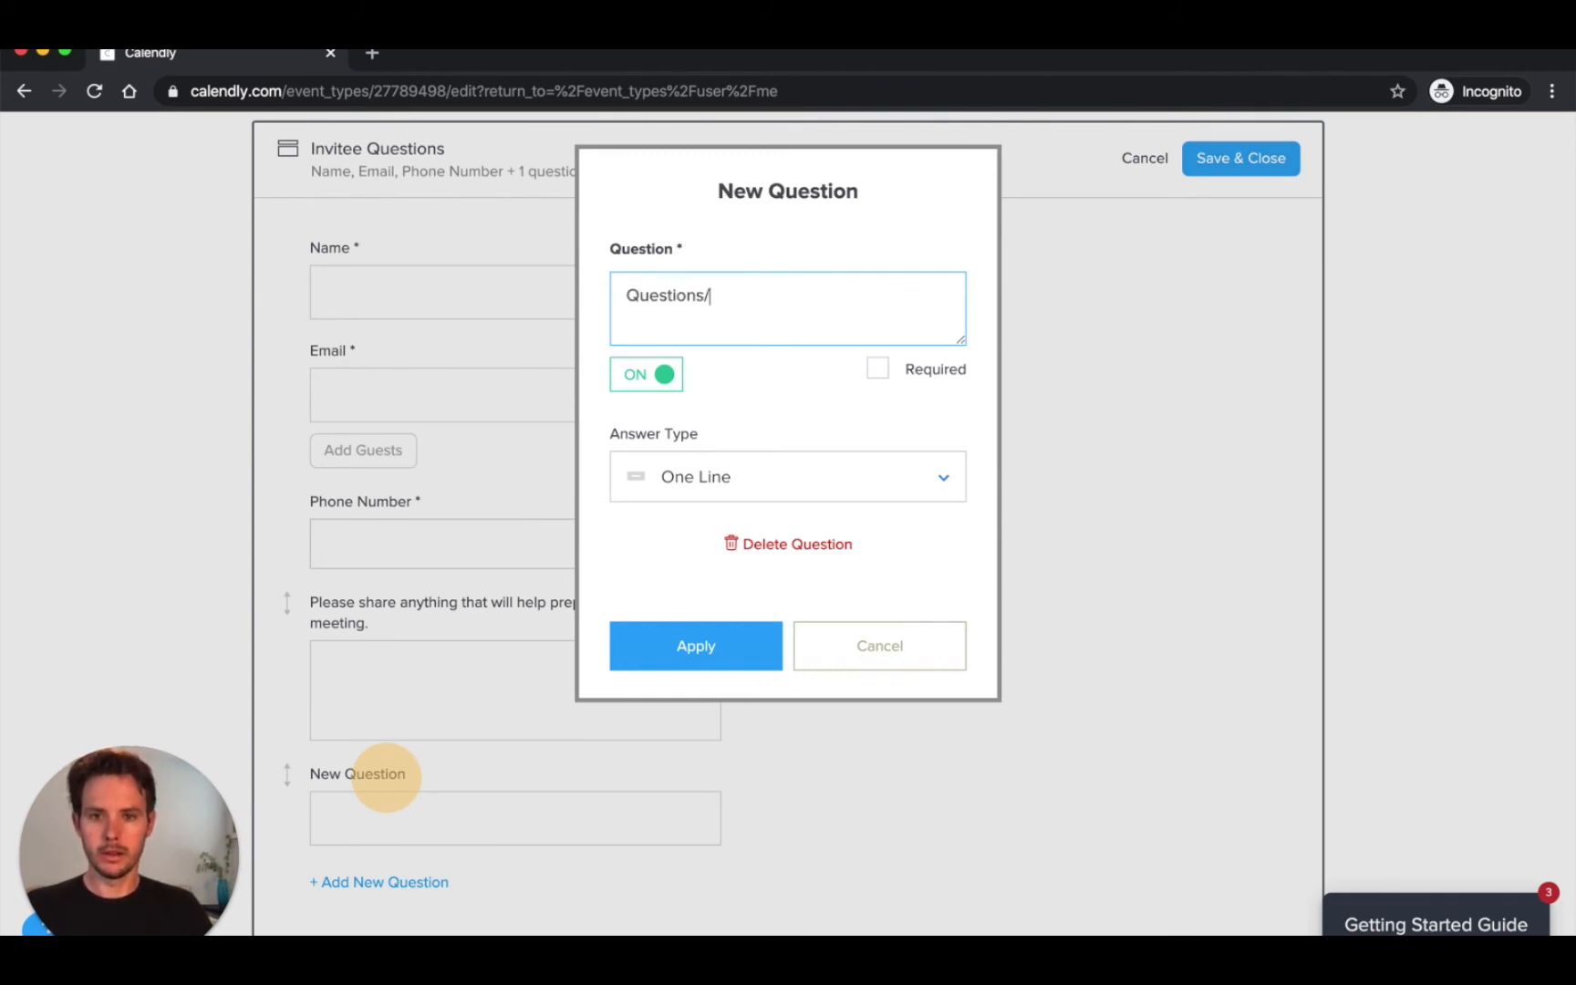
pyautogui.write('Comments')
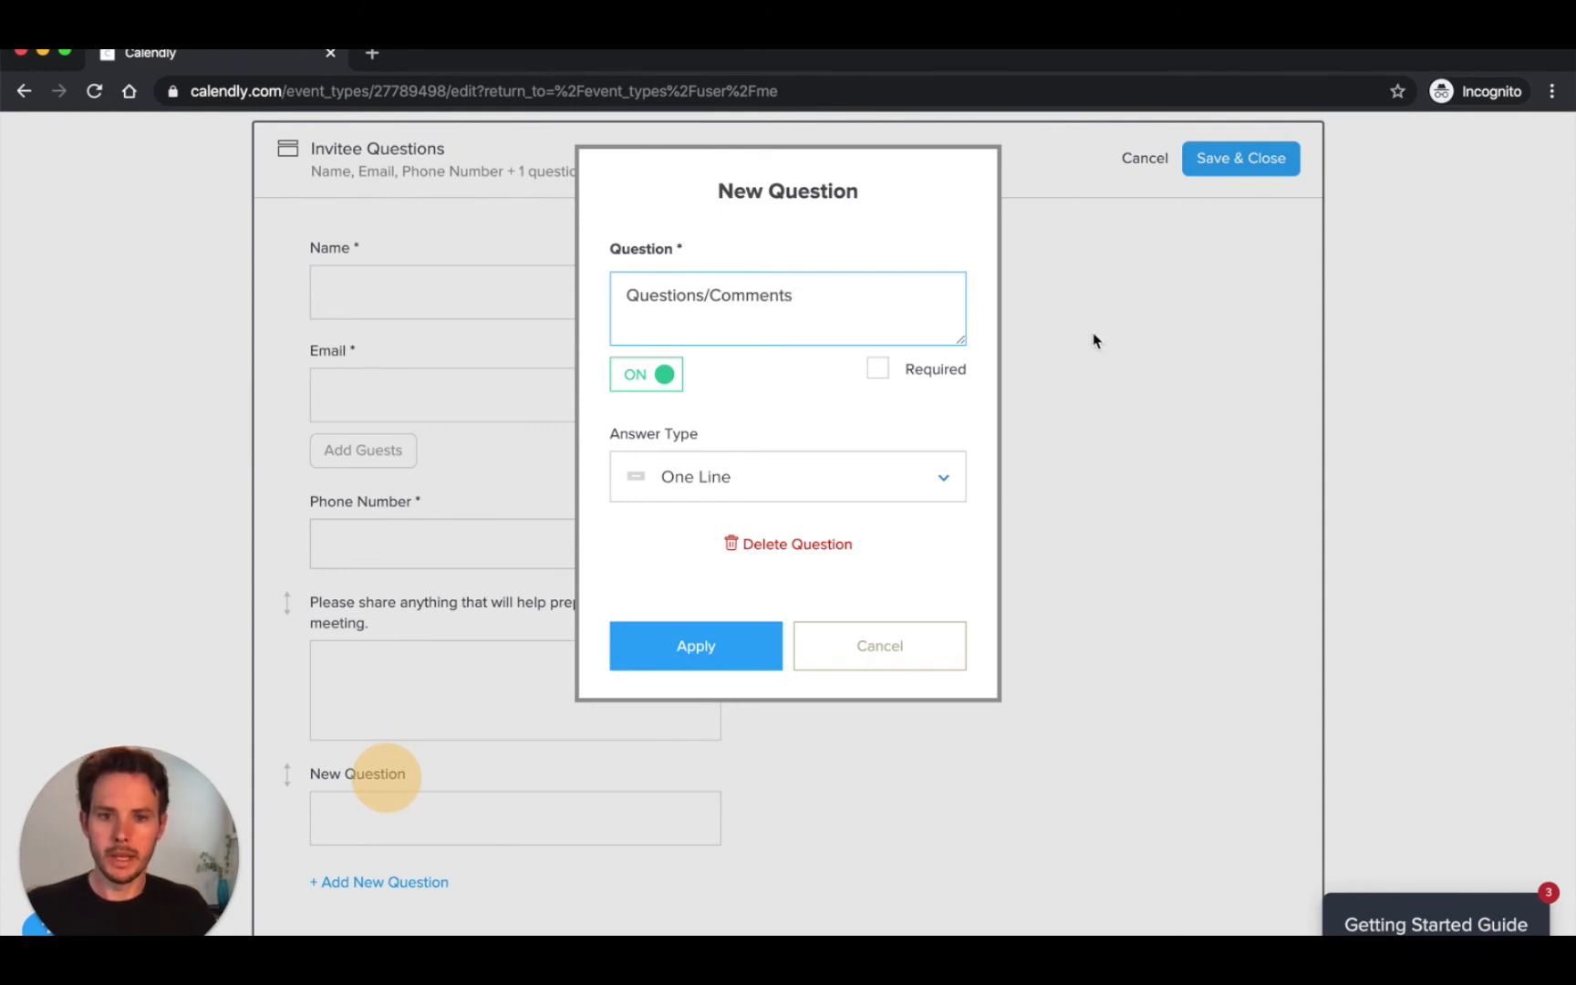
pyautogui.click(907, 374)
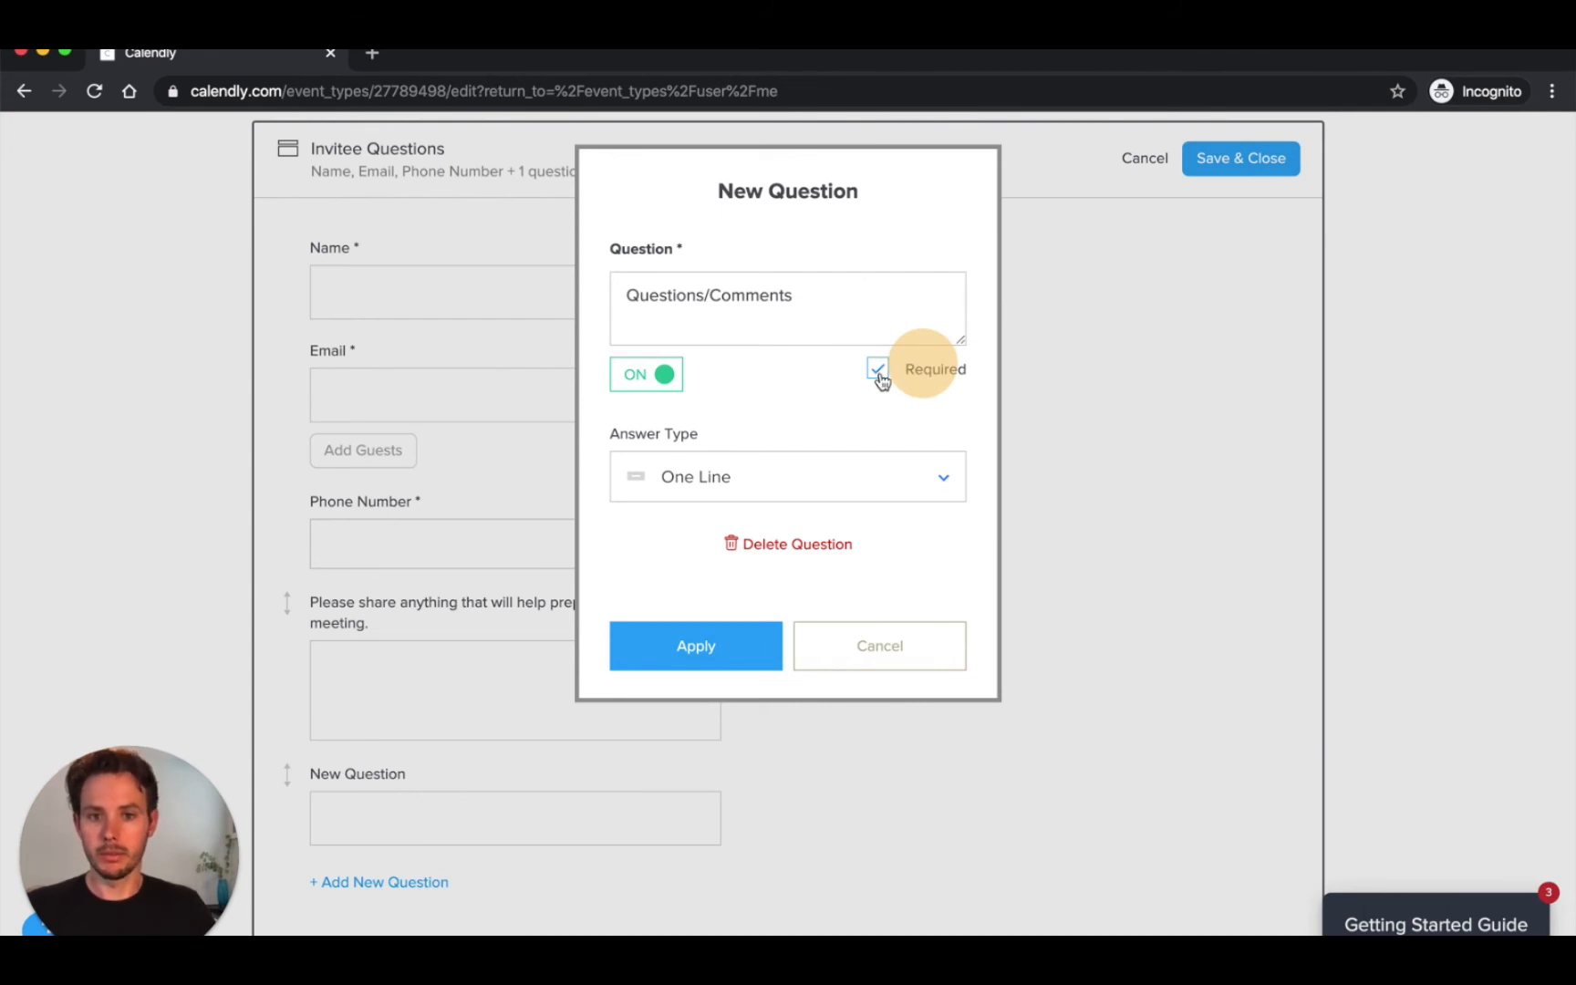
pyautogui.click(874, 370)
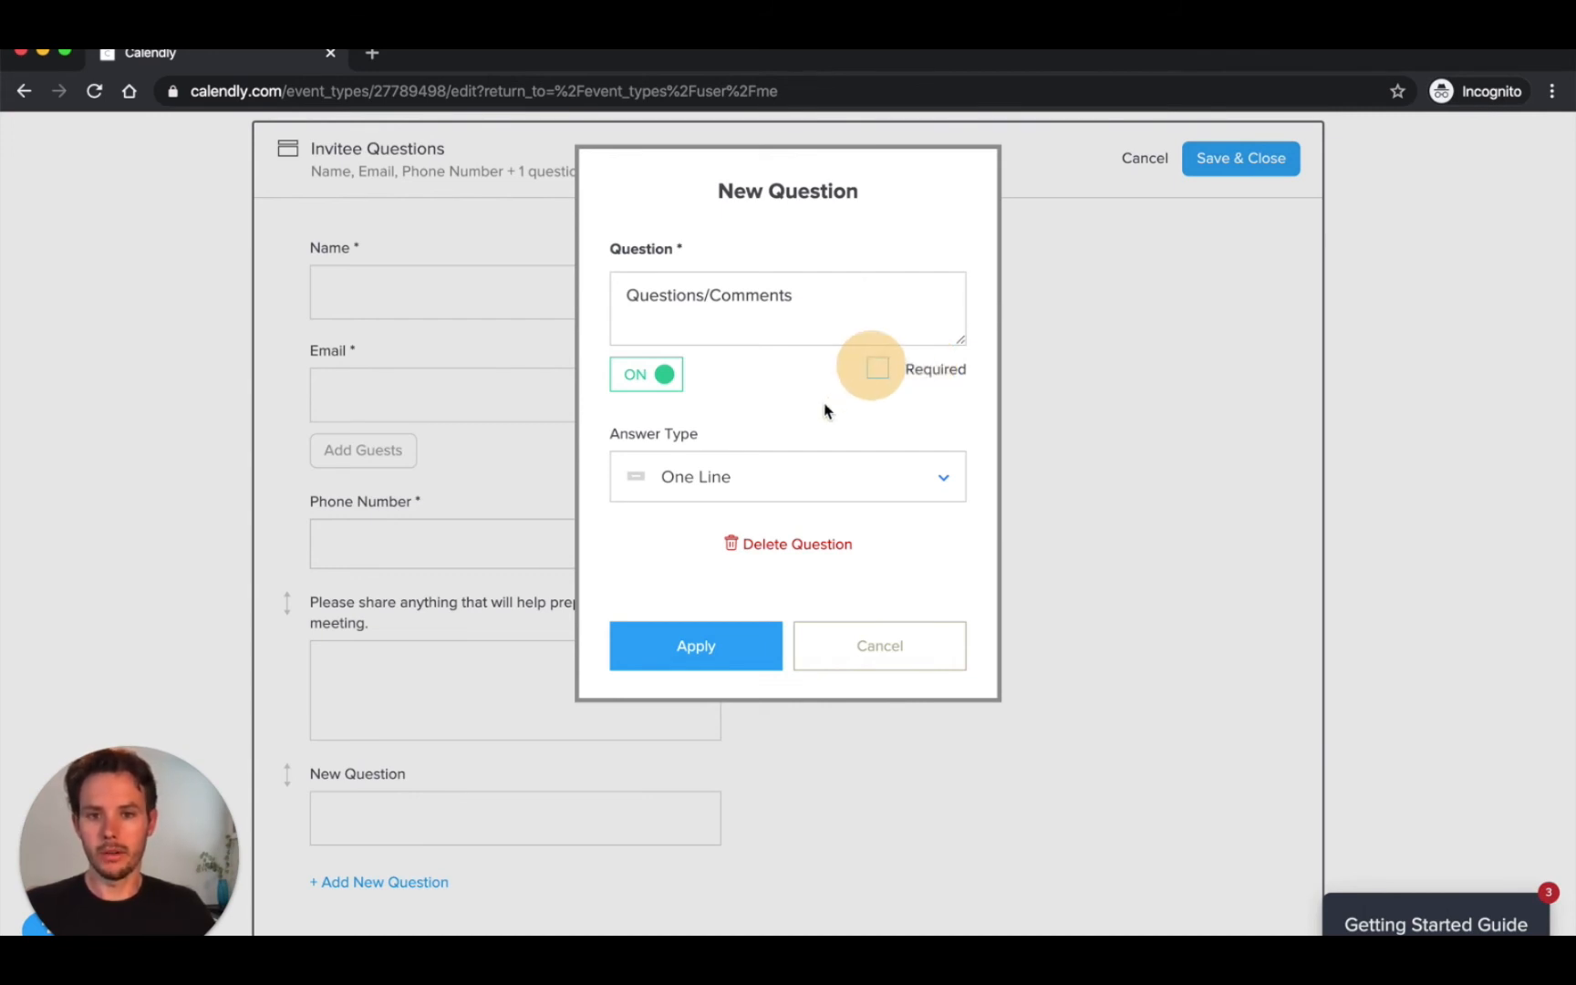
pyautogui.click(871, 645)
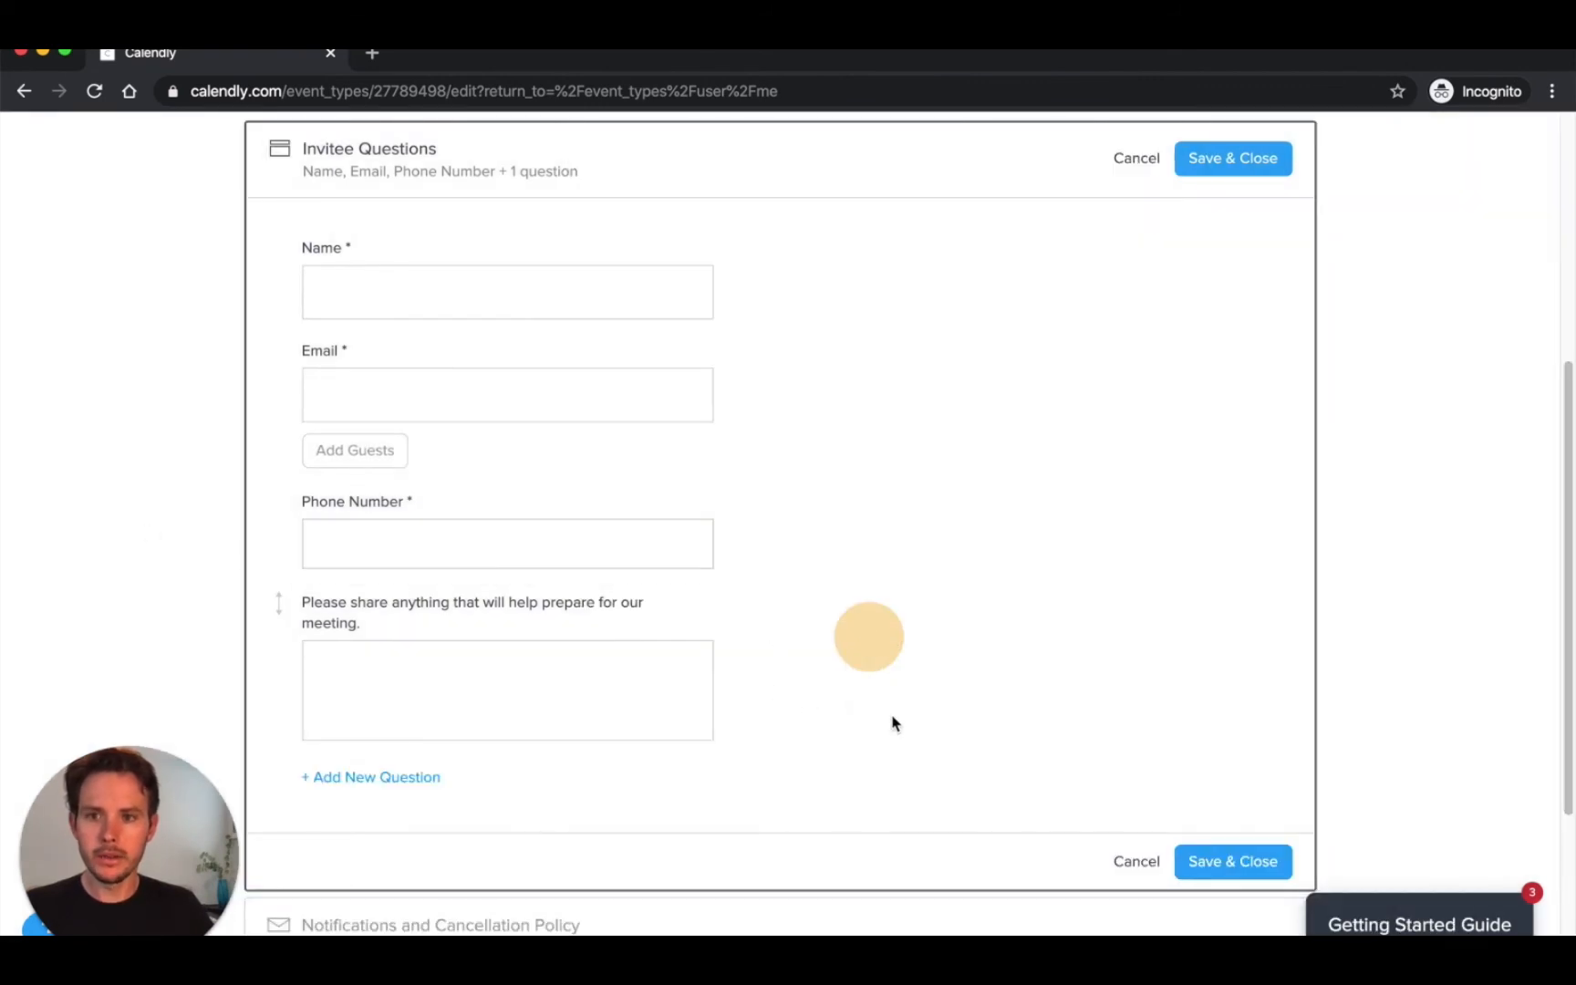
# Close the invitee questions and examine the calendar invitation's title and body template in the notification settings.
pyautogui.scroll(-2, 892, 722)
pyautogui.click(1224, 759)
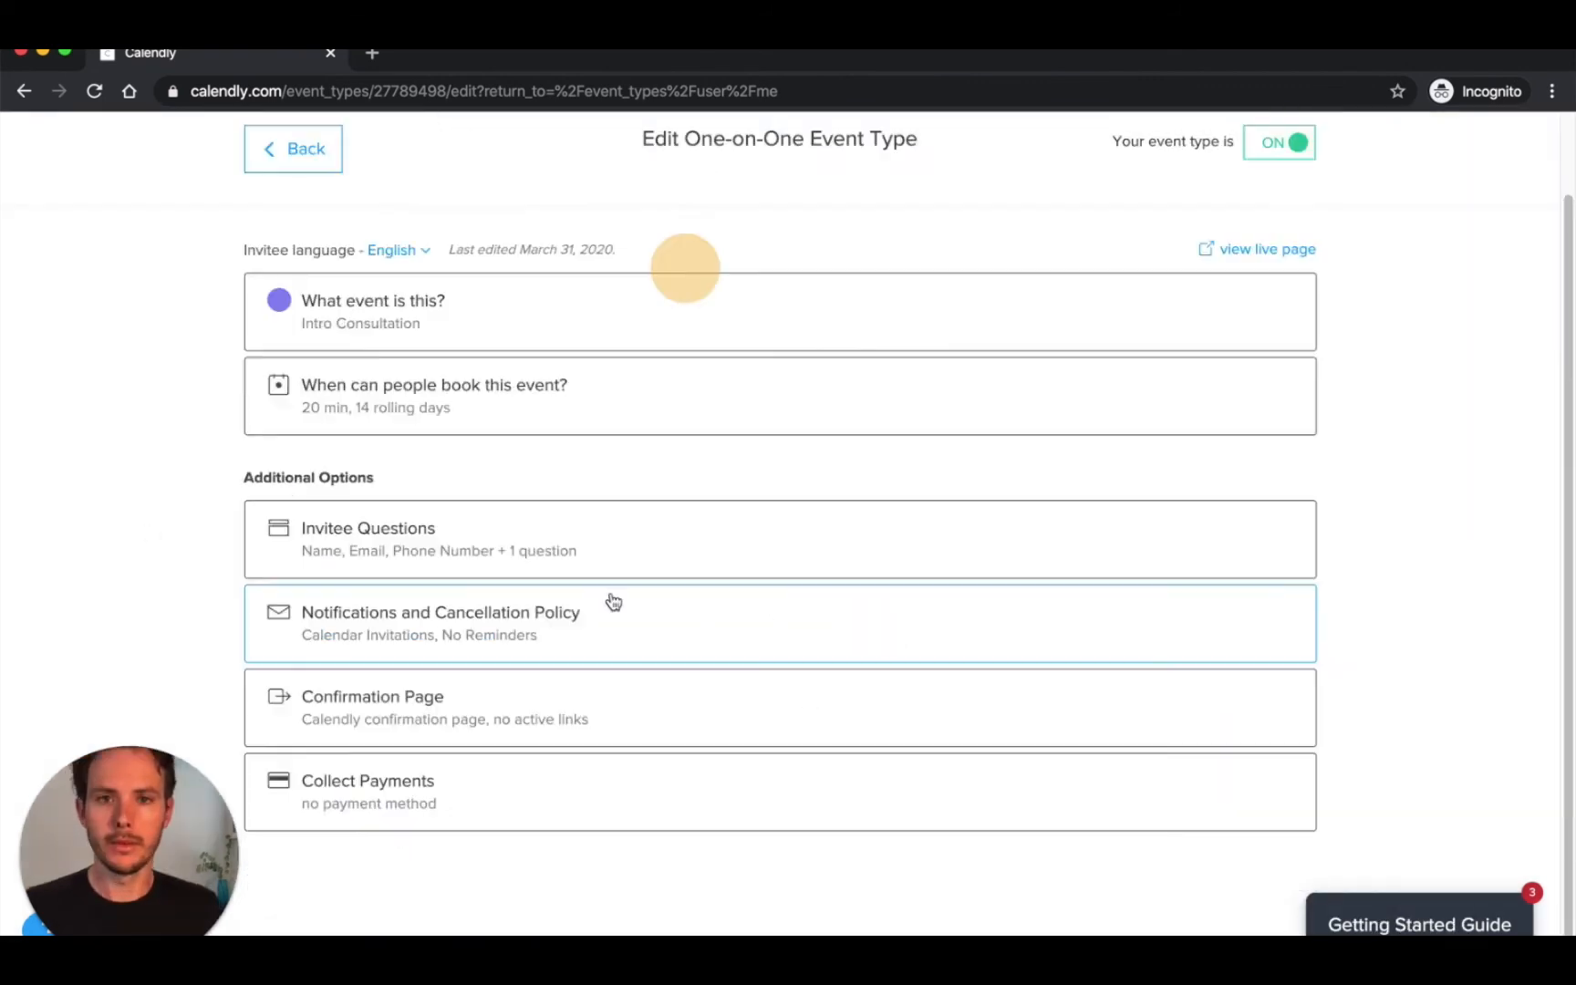
pyautogui.click(613, 600)
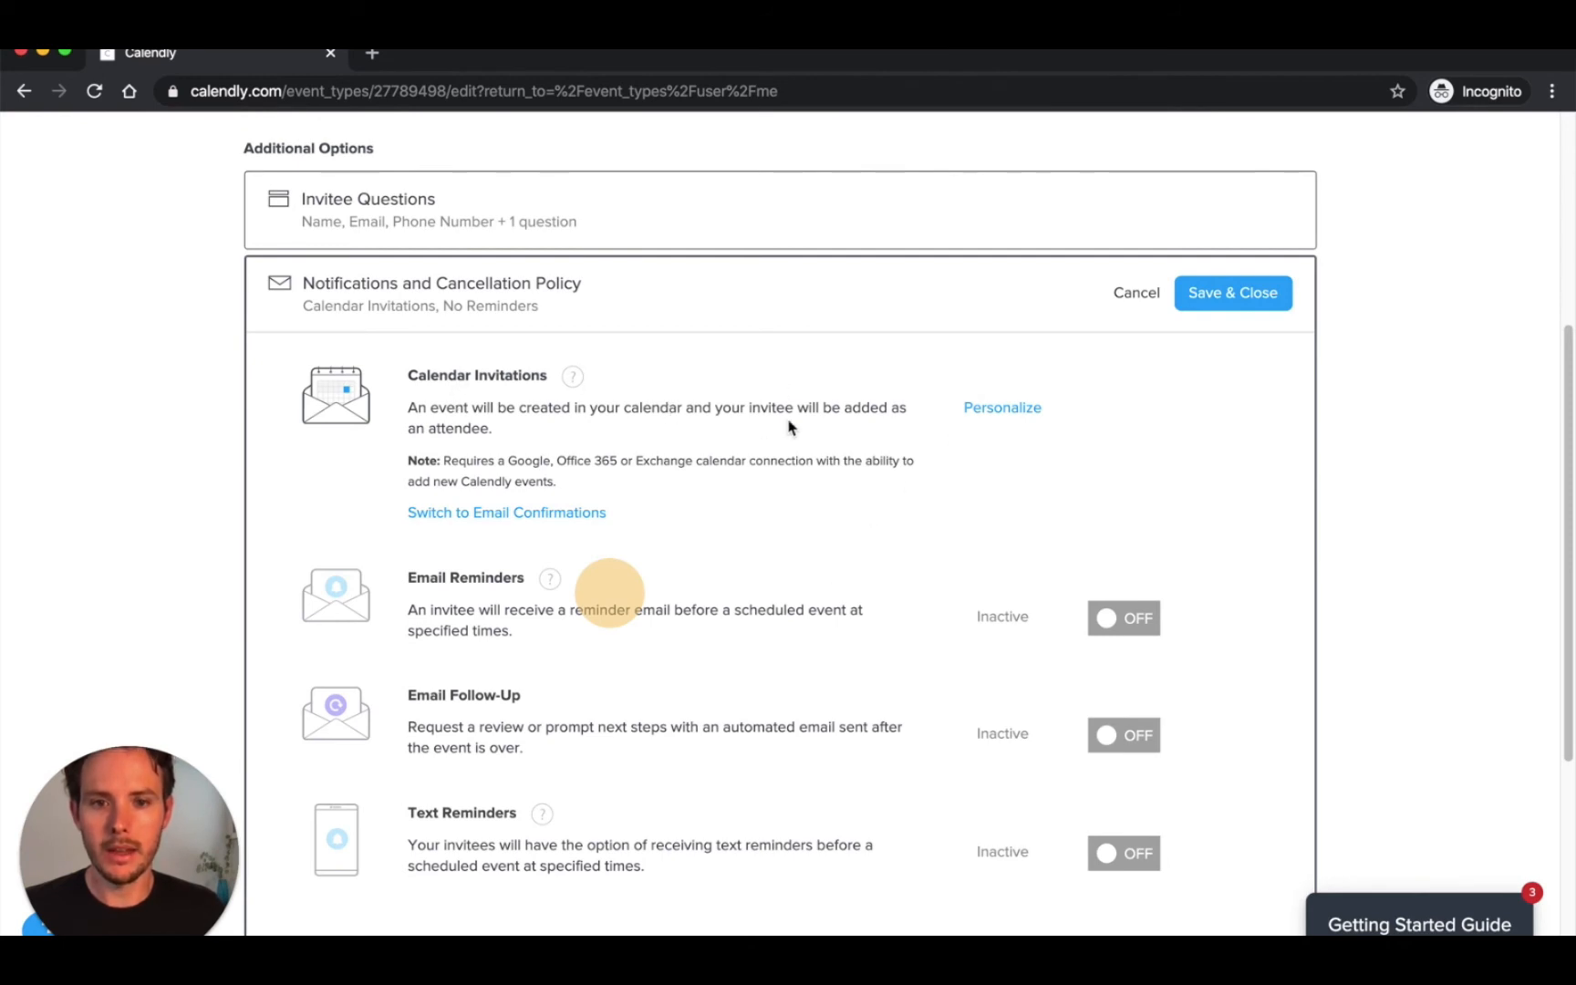
pyautogui.click(985, 415)
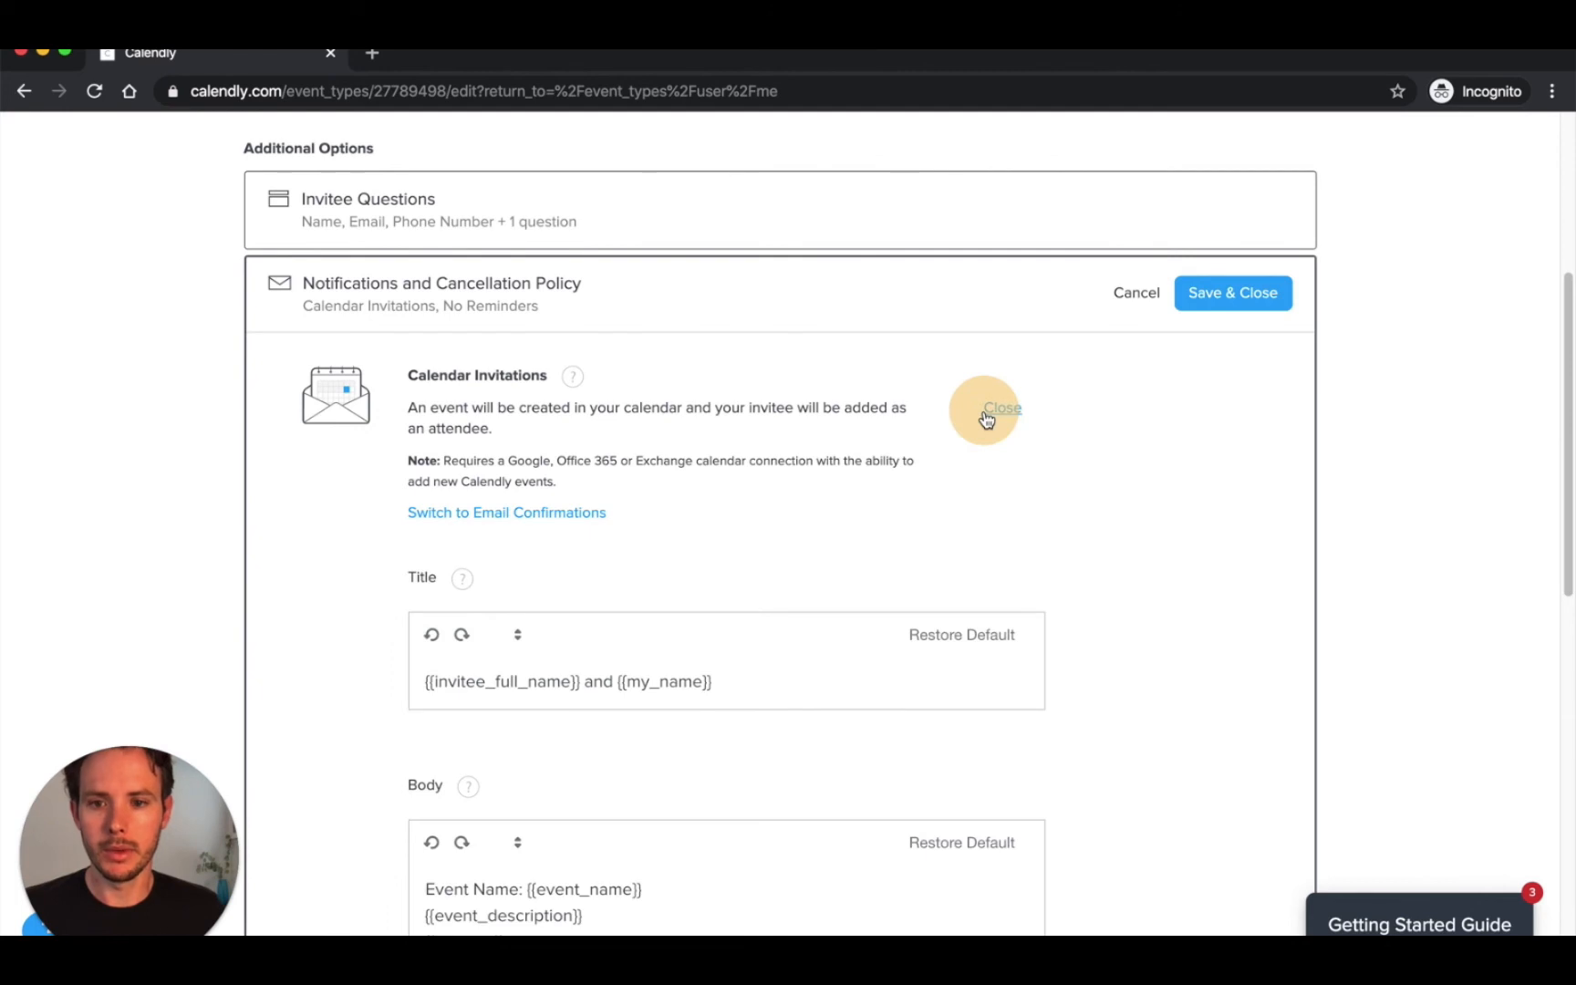
pyautogui.scroll(-5, 428, 644)
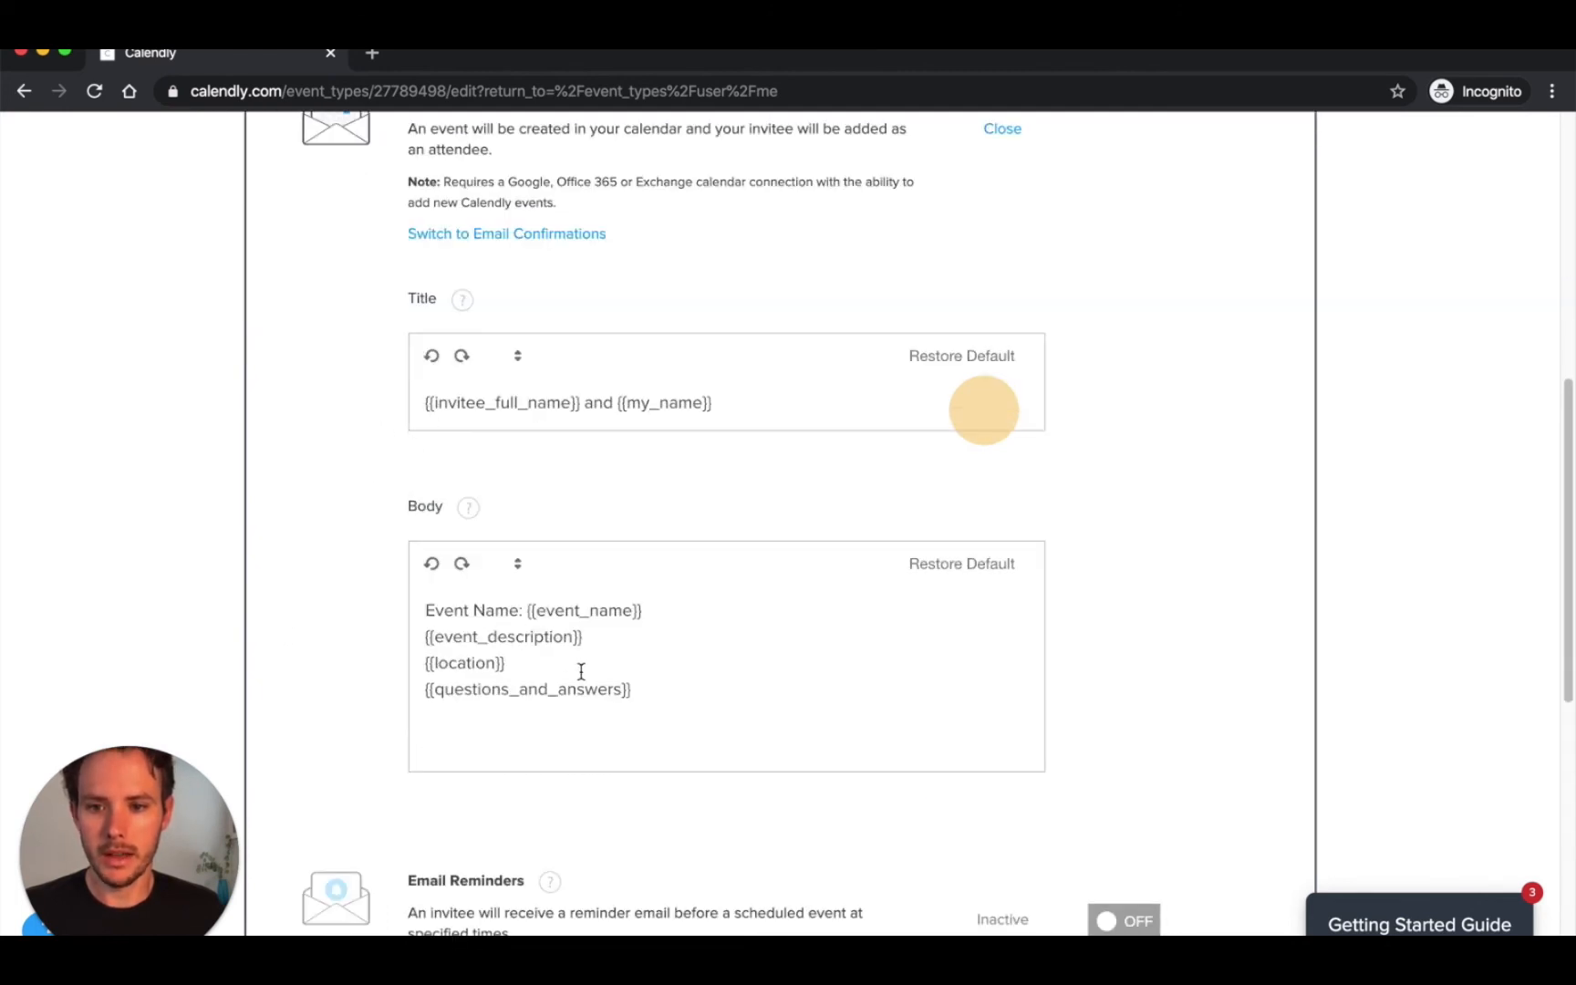
pyautogui.scroll(-2, 581, 670)
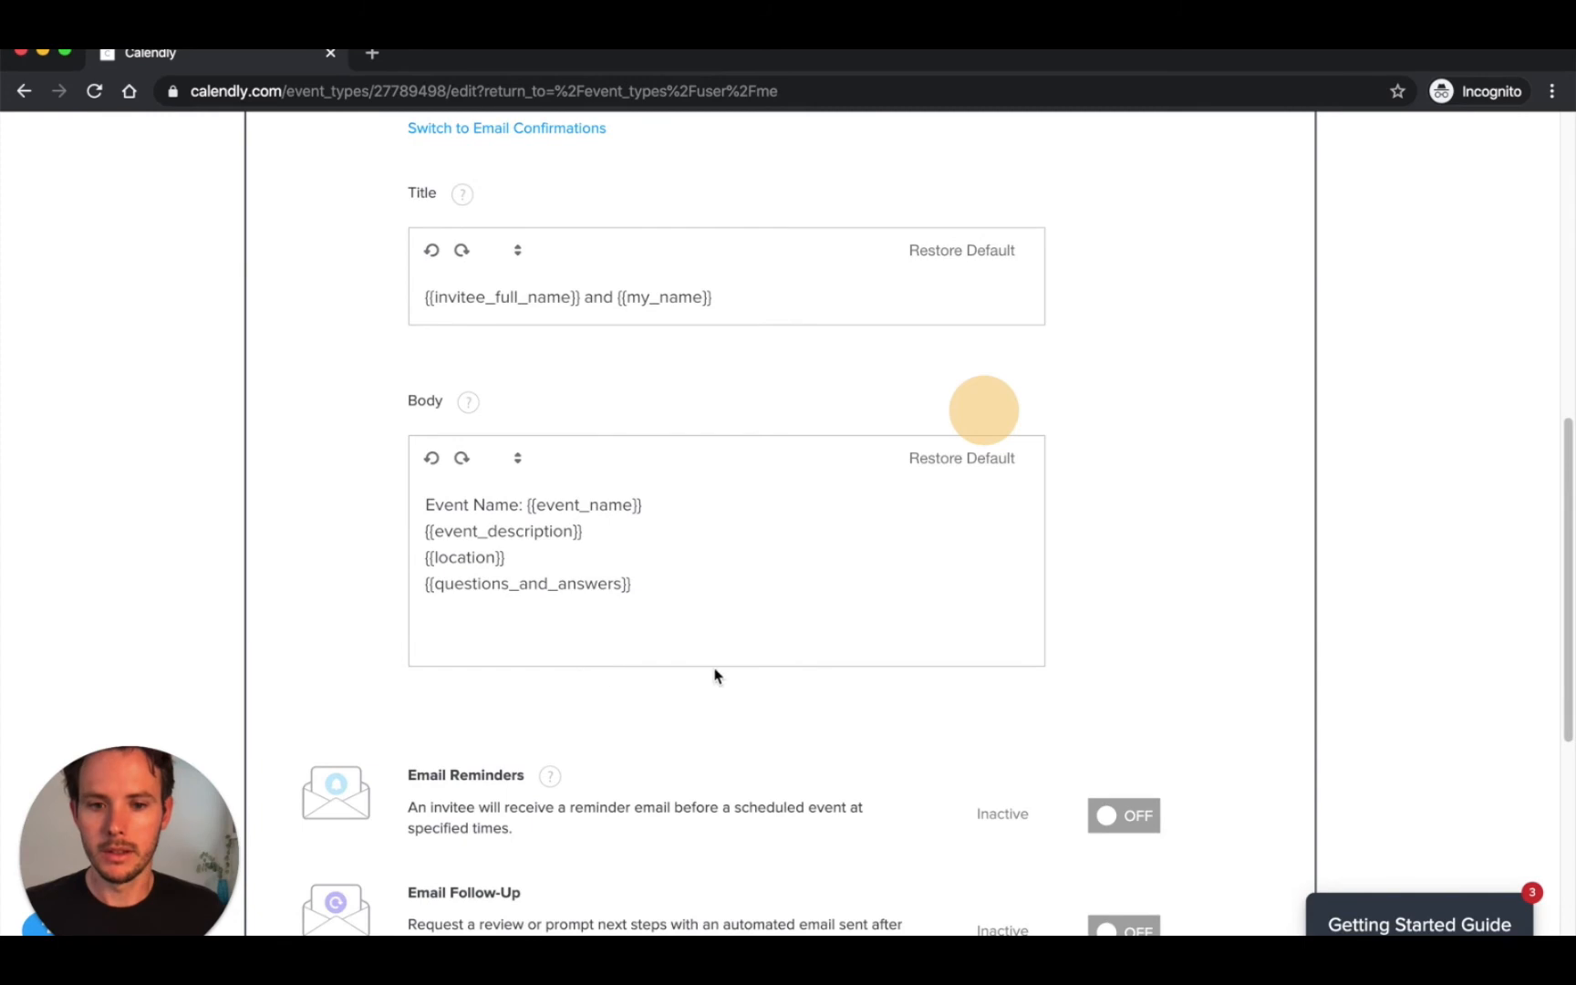
# Turn on email reminders for invitees and open the reminder's personalization settings.
pyautogui.click(1112, 824)
pyautogui.scroll(-5, 661, 788)
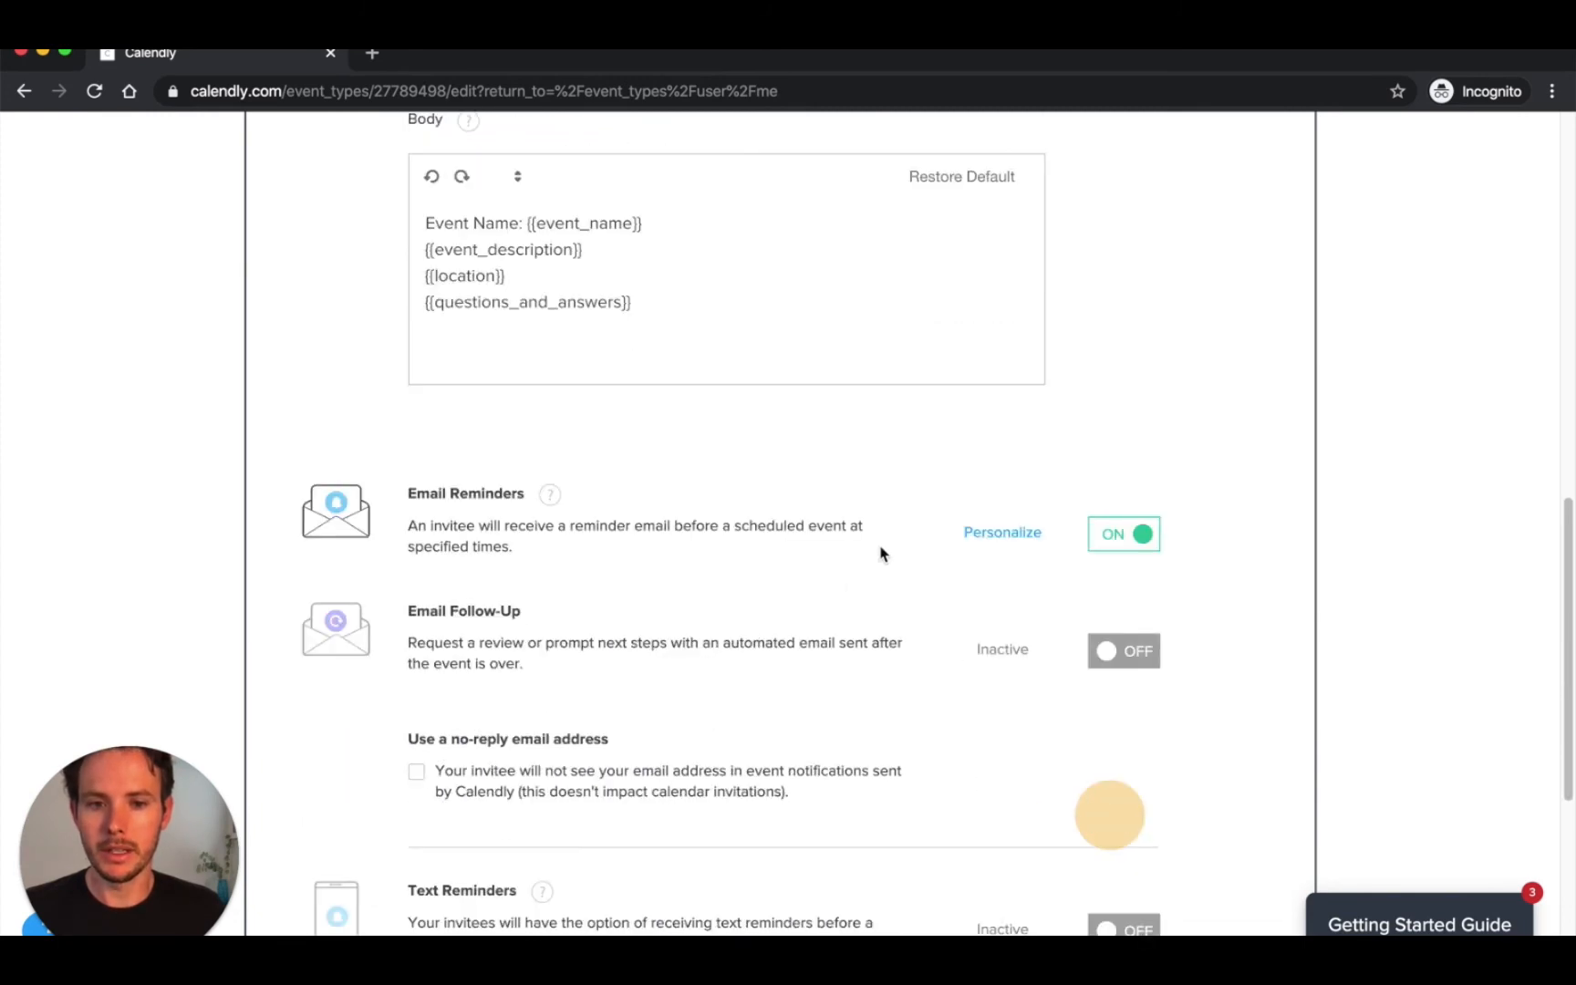
pyautogui.click(999, 542)
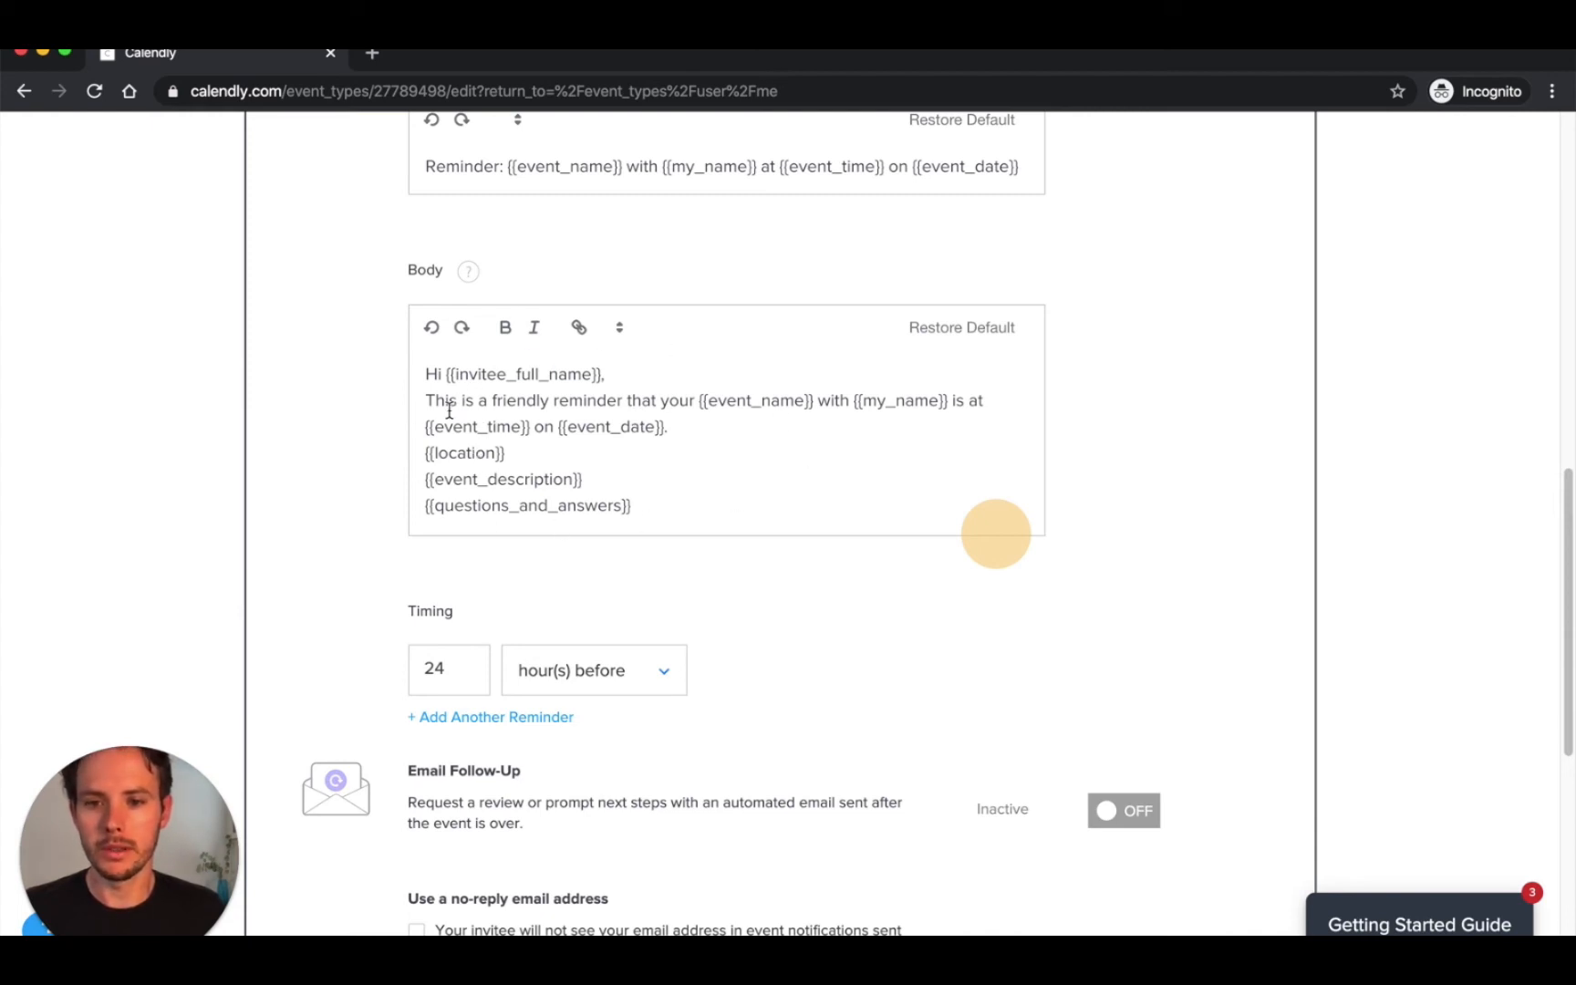
# Add another email reminder timed 30 minutes before the event.
pyautogui.scroll(-3, 365, 519)
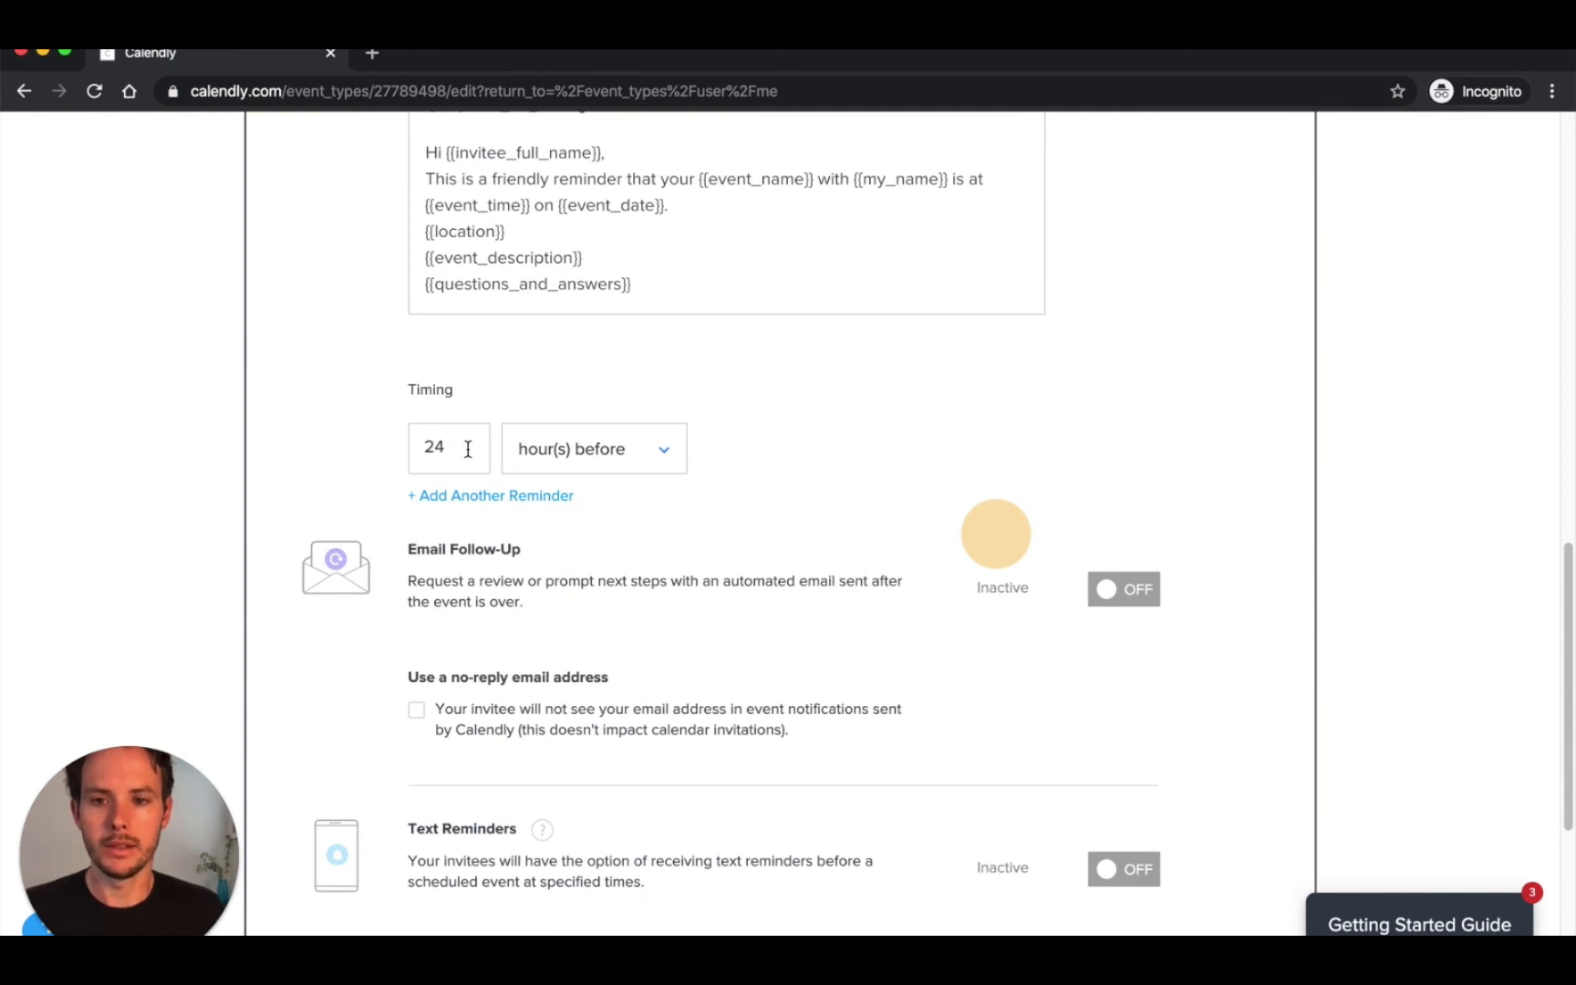
pyautogui.click(467, 495)
pyautogui.doubleClick(413, 517)
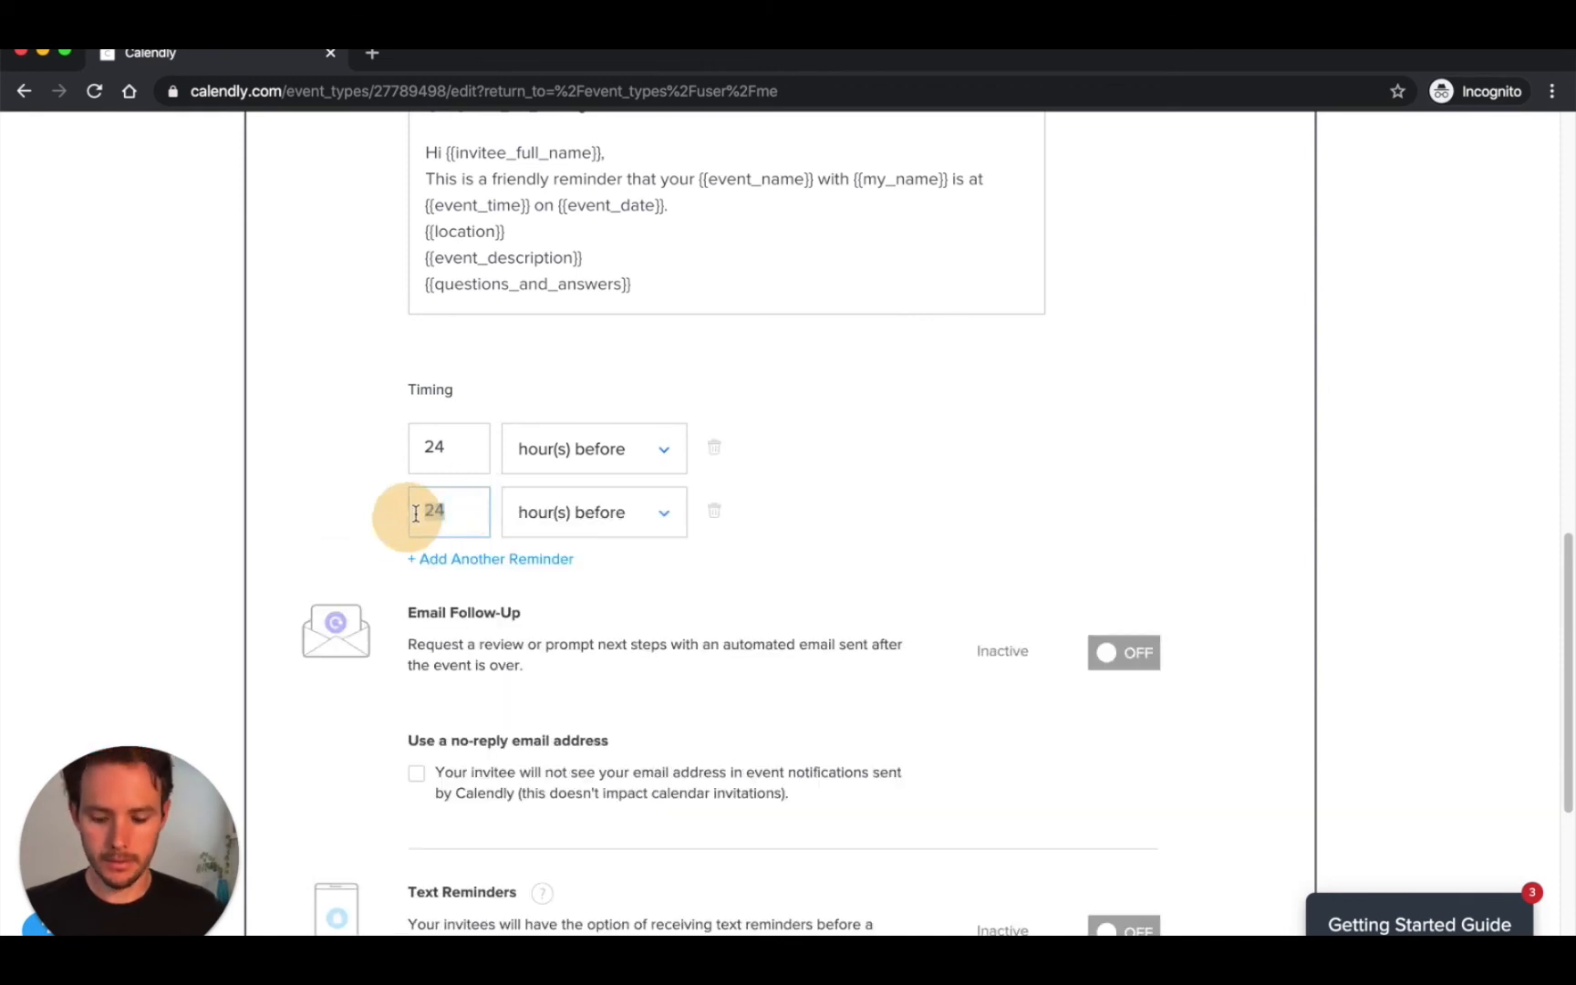
pyautogui.write('30')
pyautogui.click(531, 535)
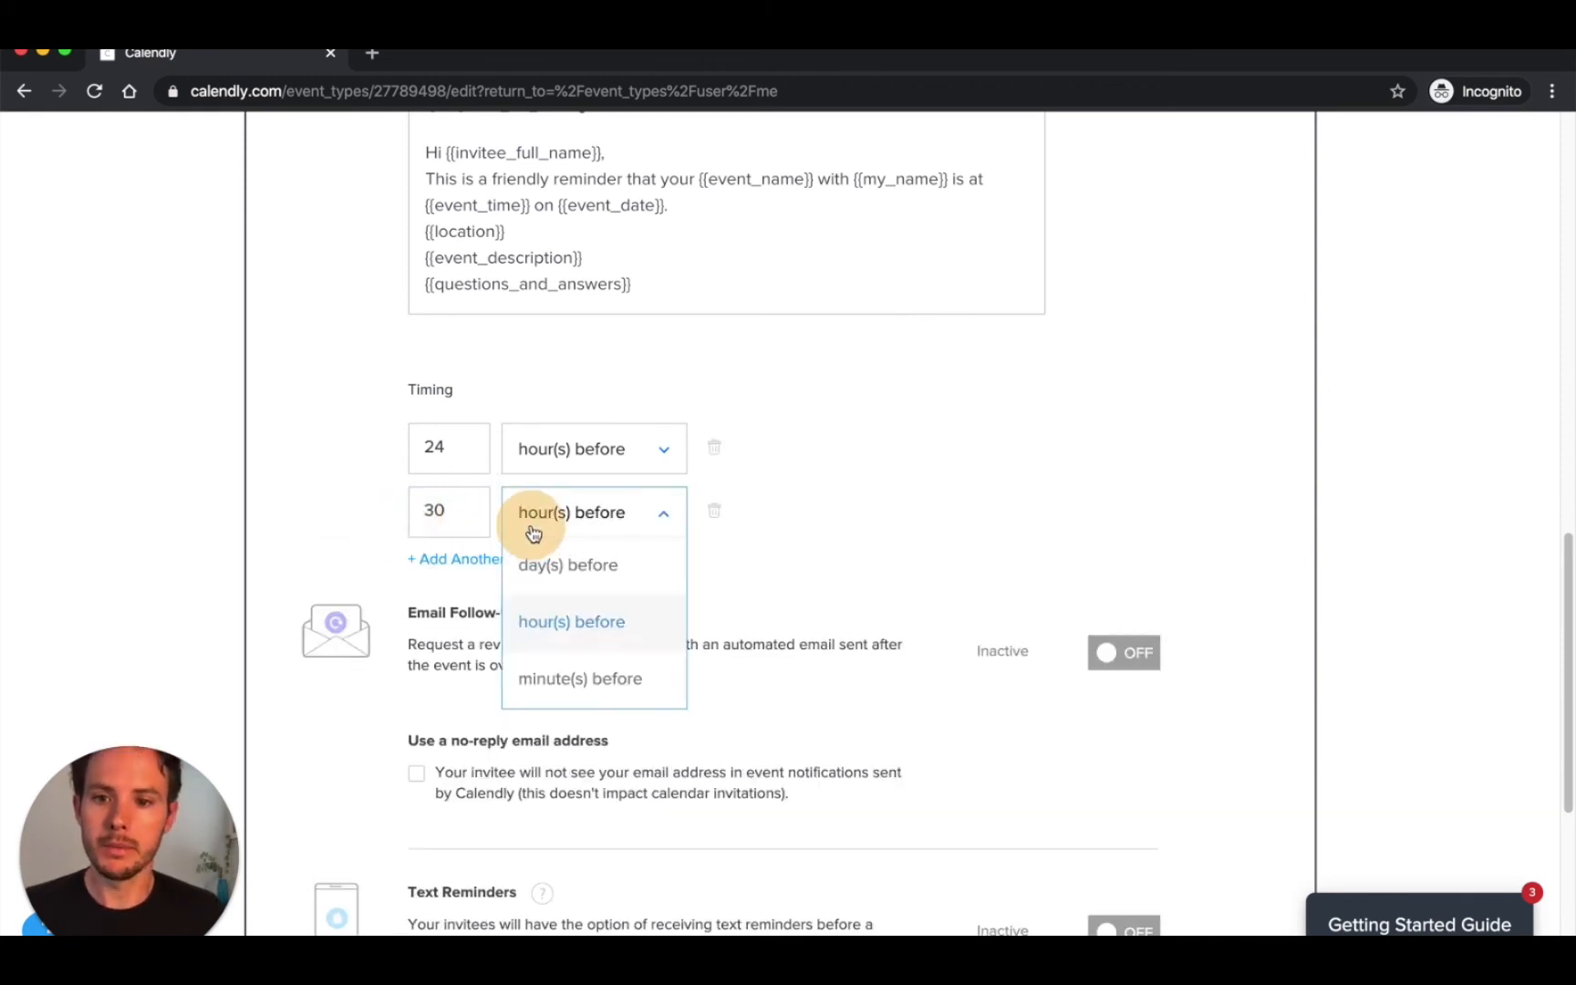
pyautogui.click(578, 686)
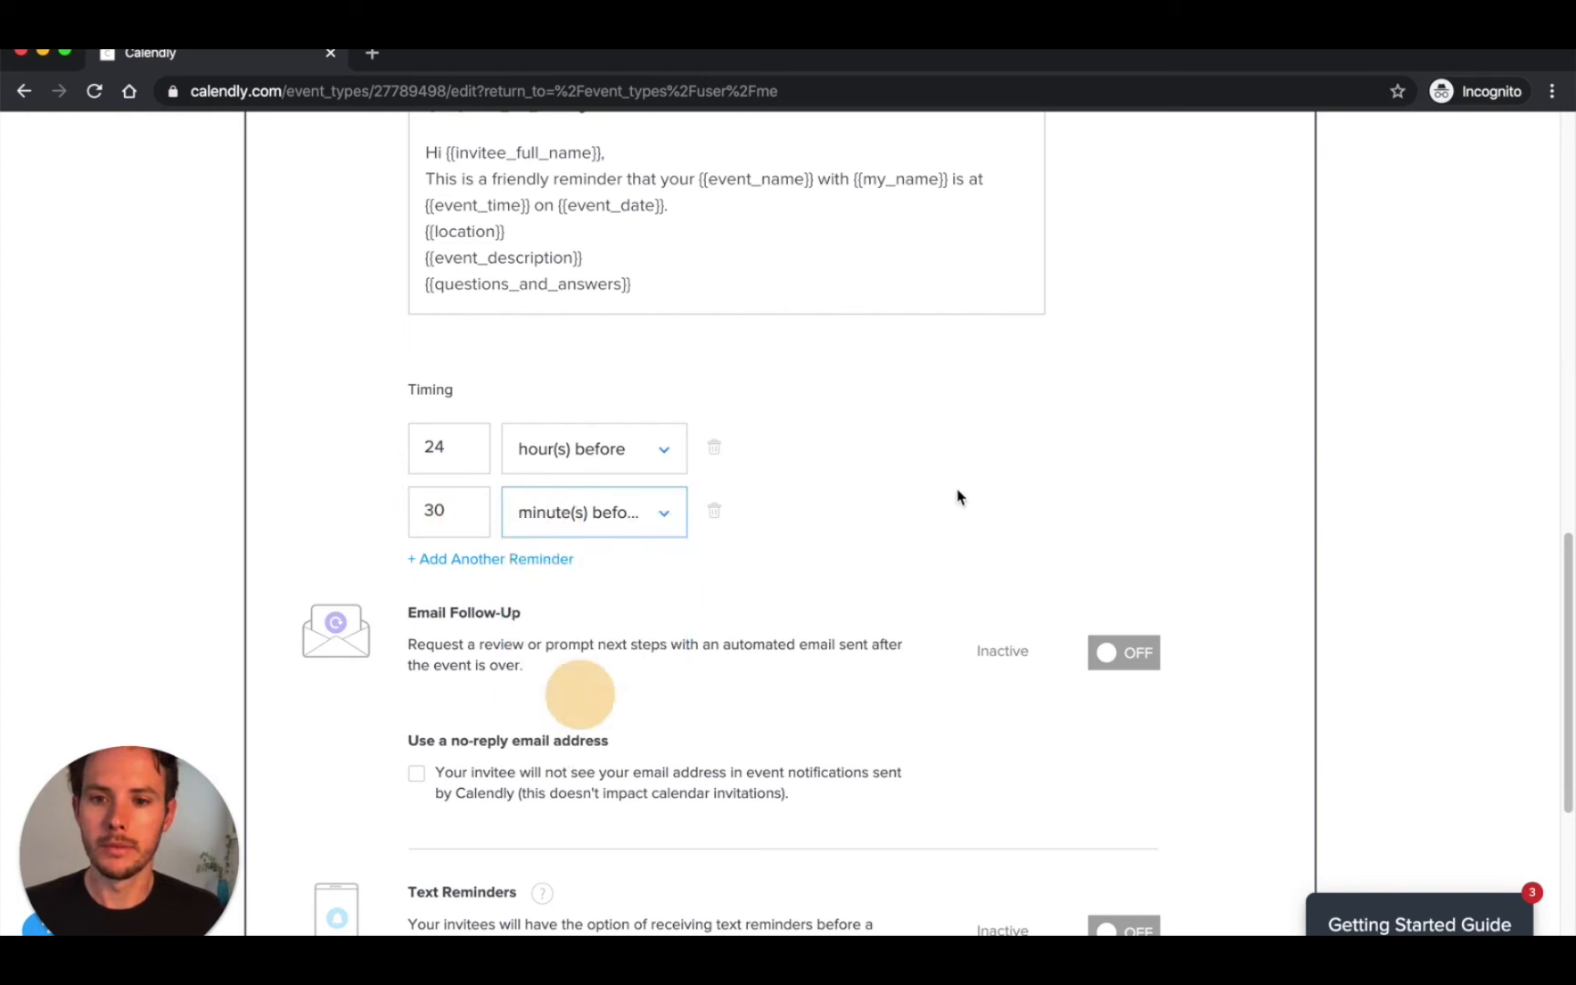
# Check the cancellation policy options under the email reminders, collapse them, and save the notification settings.
pyautogui.scroll(-3, 957, 493)
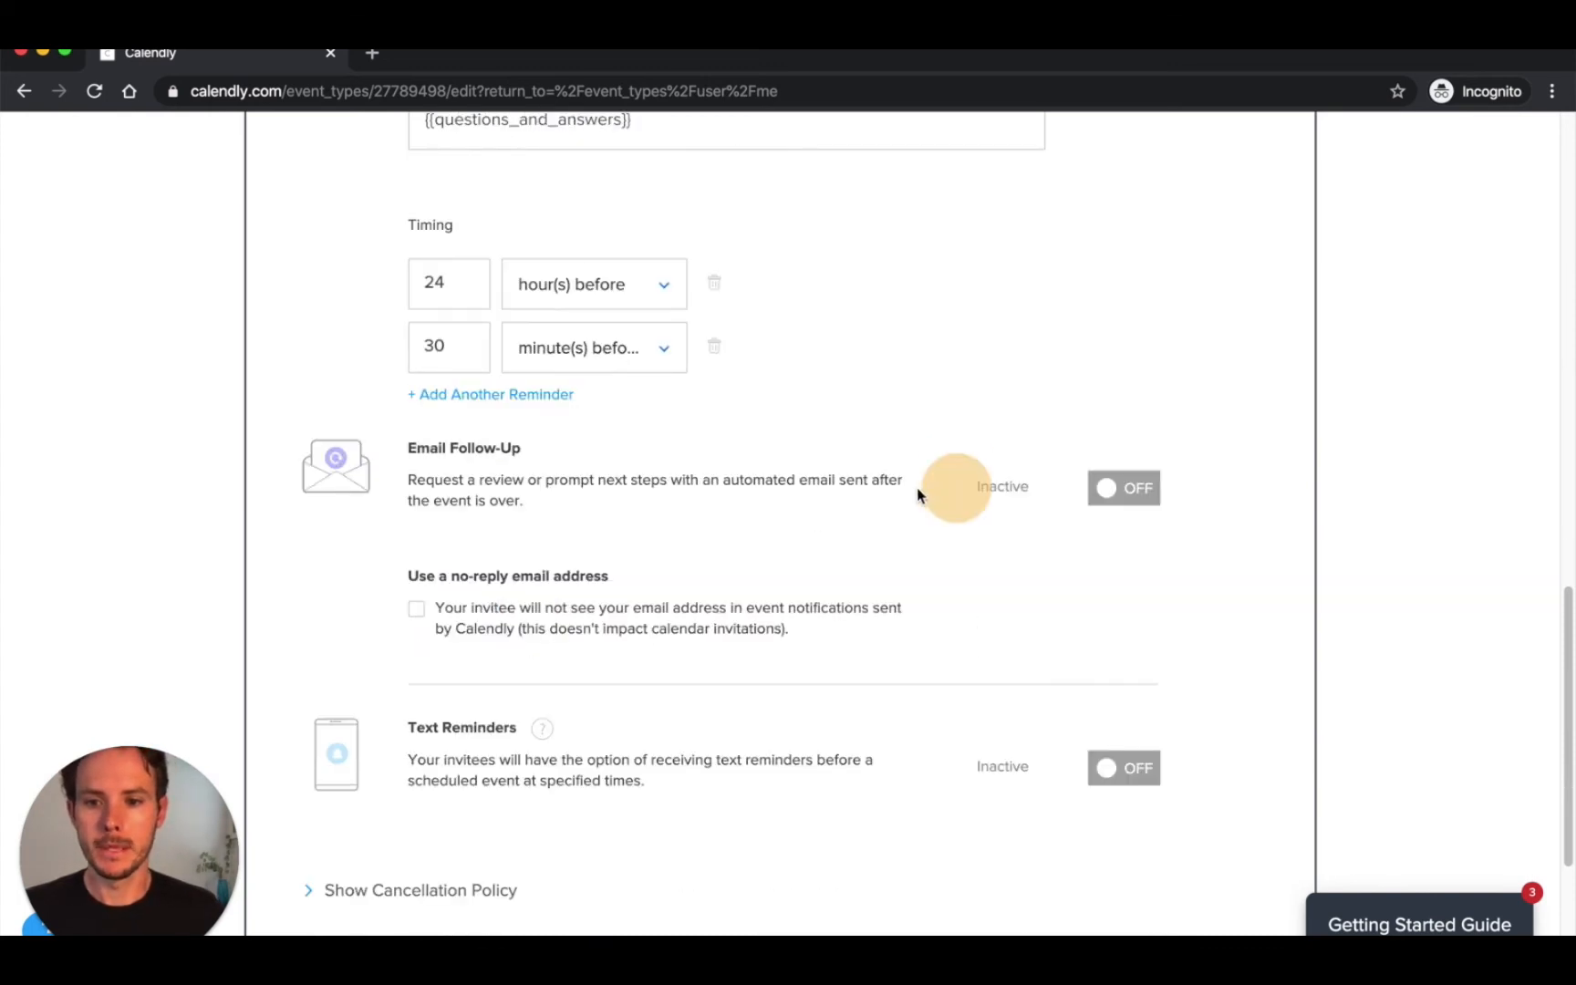
pyautogui.scroll(-3, 918, 494)
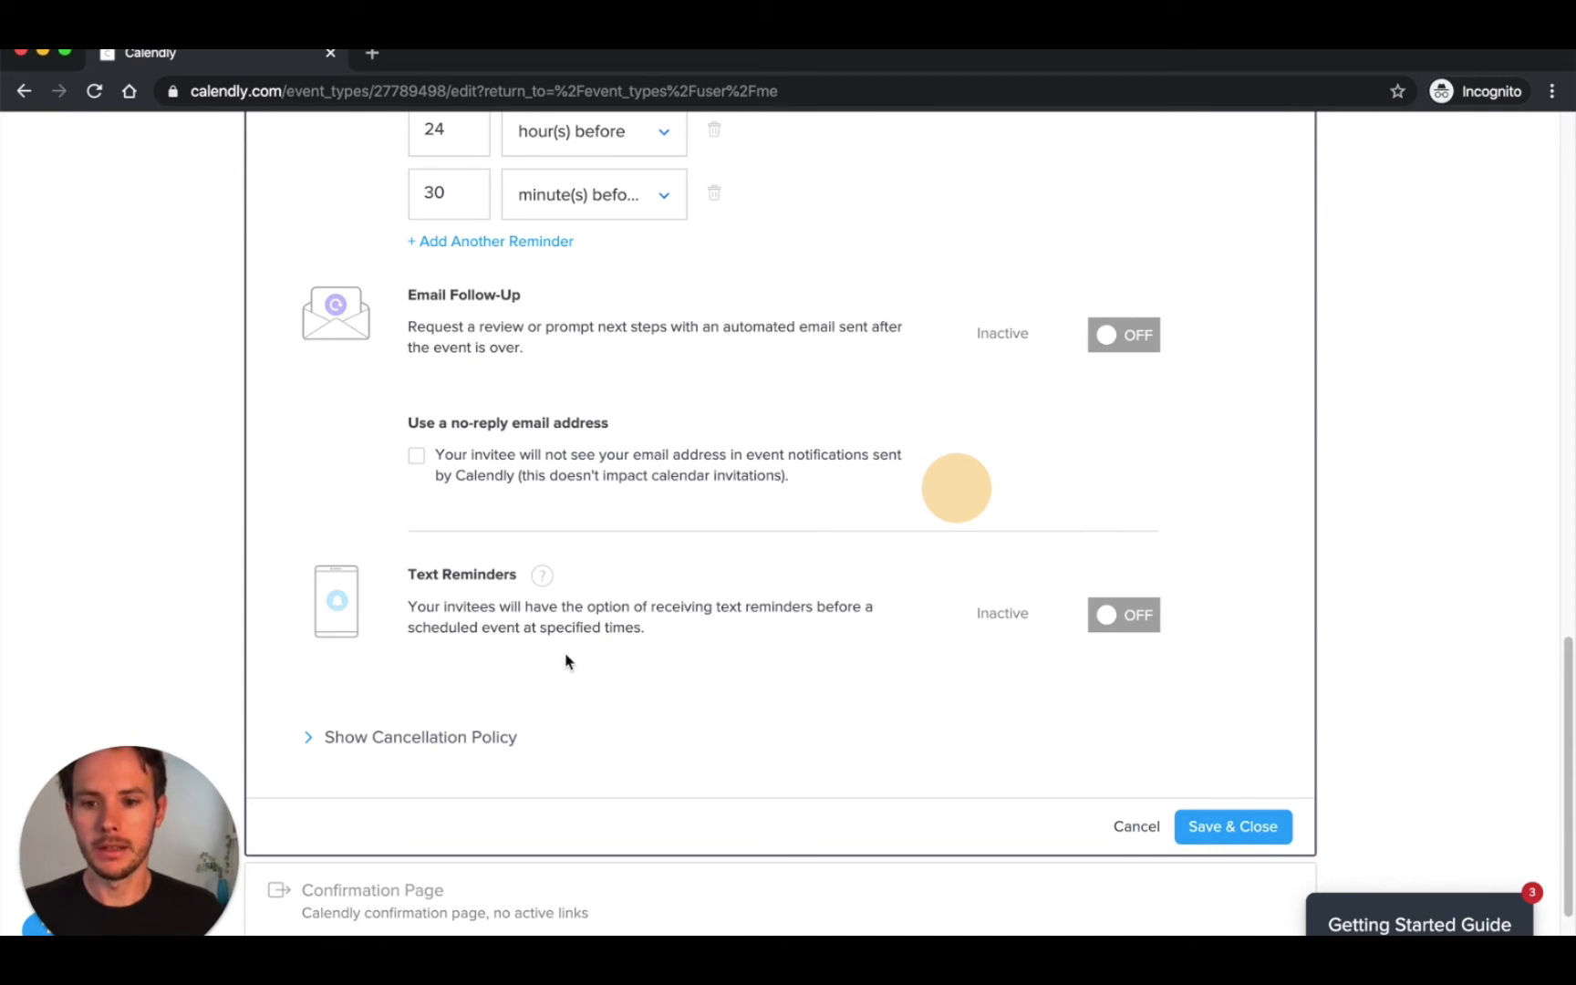
pyautogui.click(315, 736)
pyautogui.scroll(-8, 310, 711)
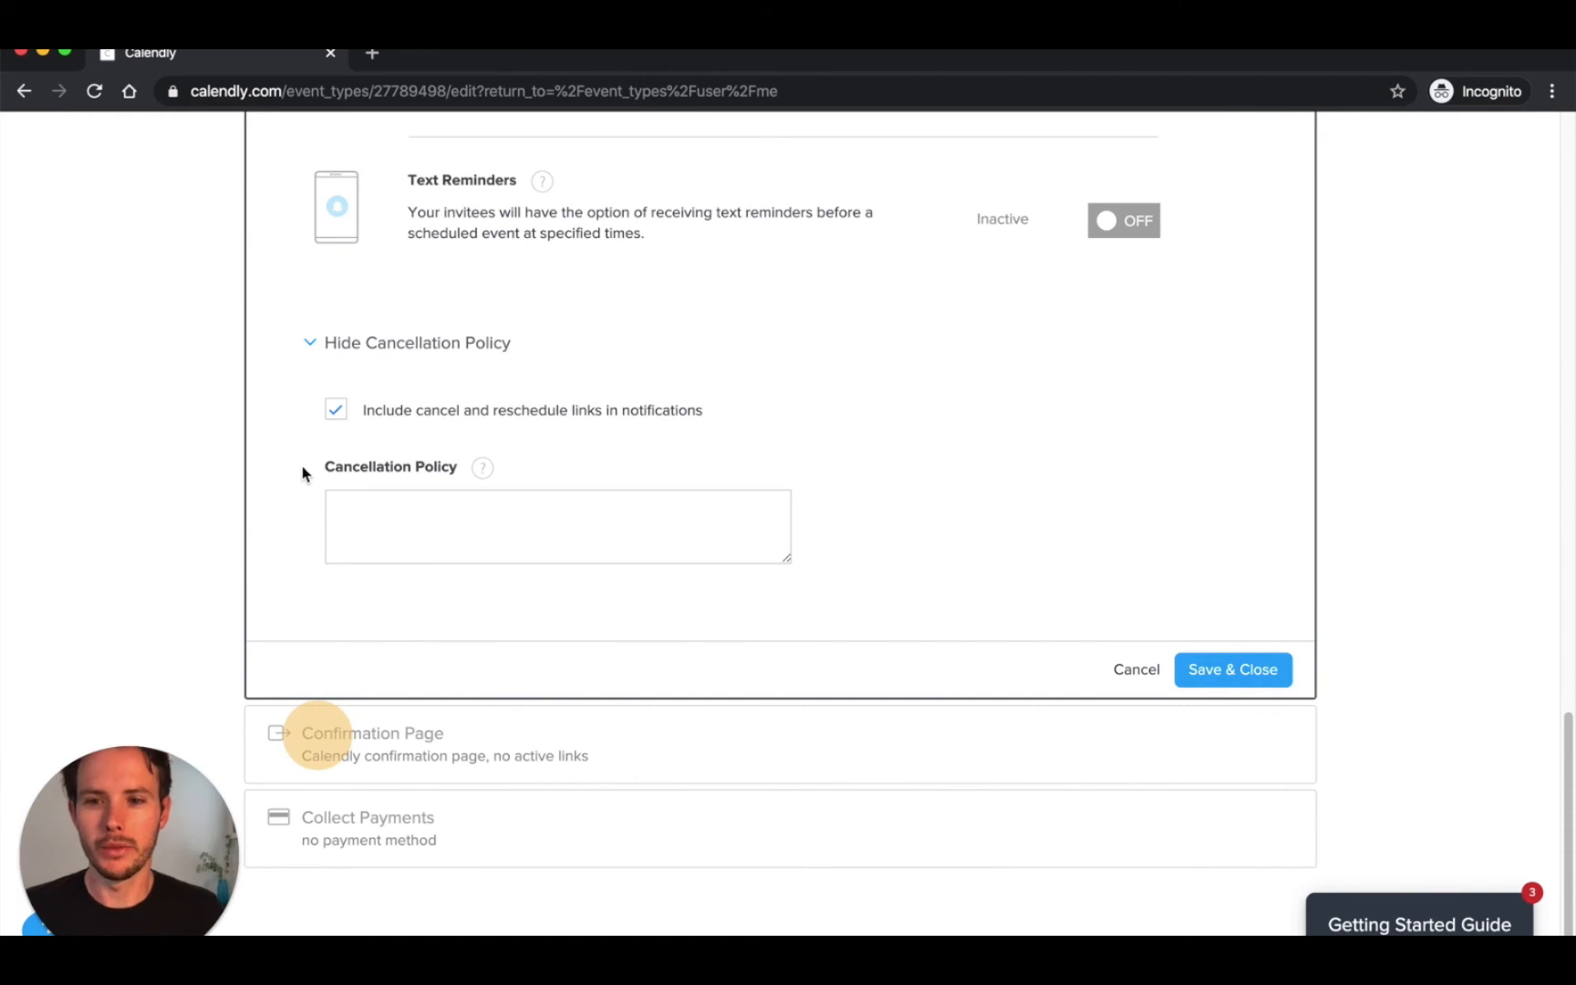
pyautogui.click(326, 341)
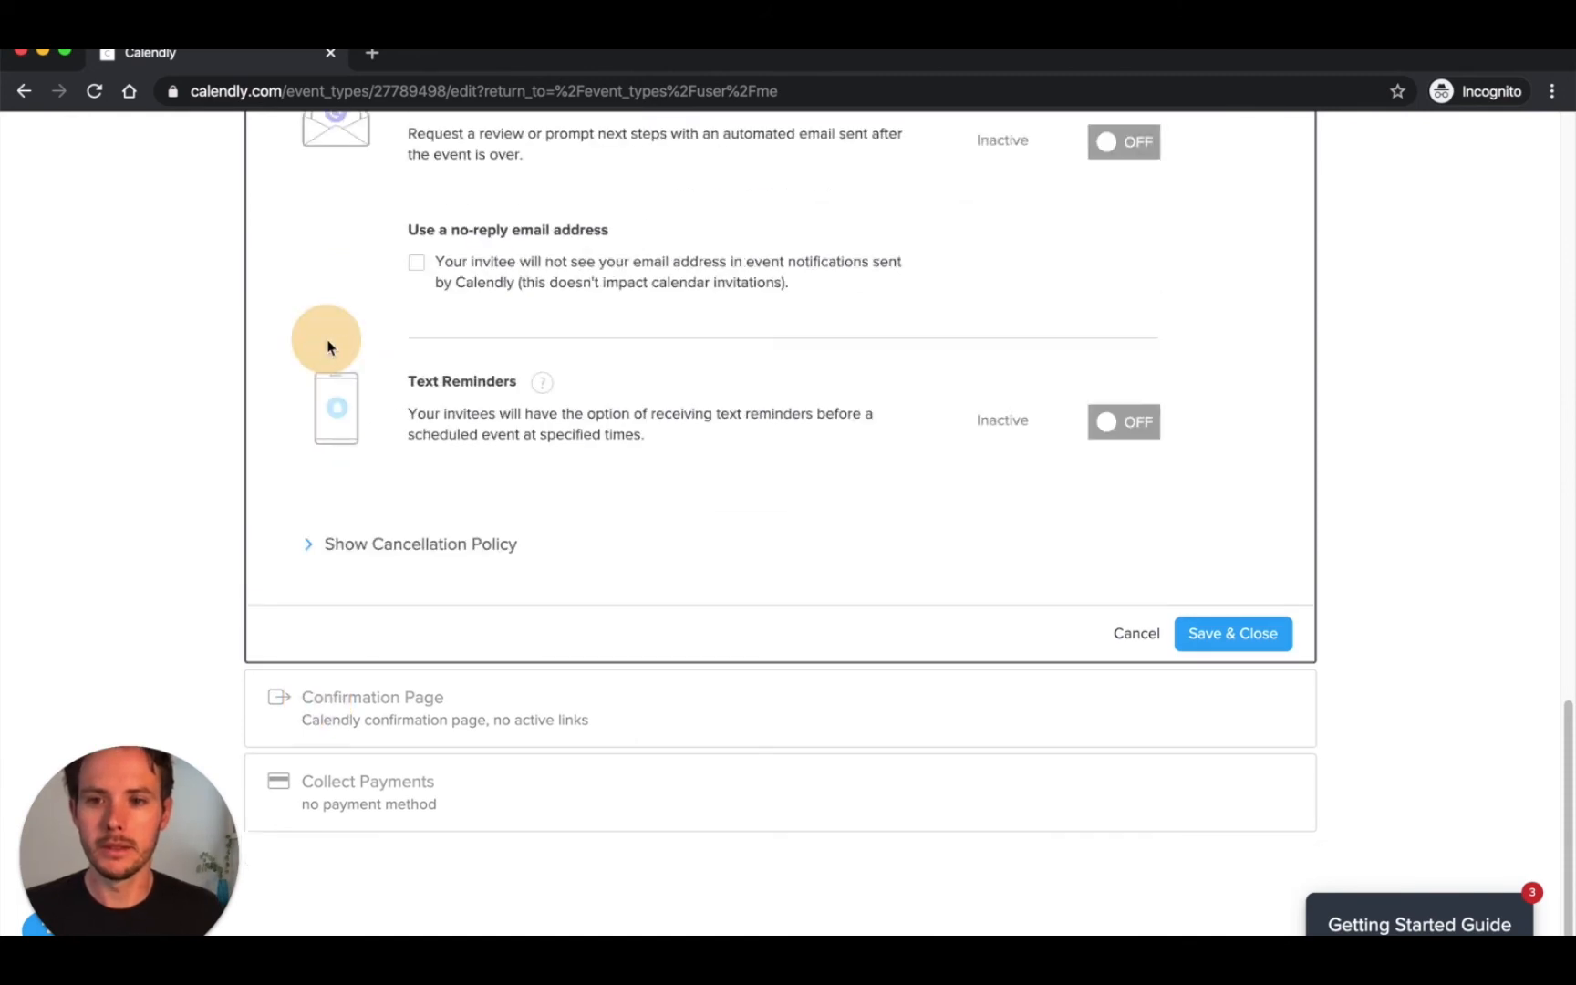
pyautogui.click(1228, 633)
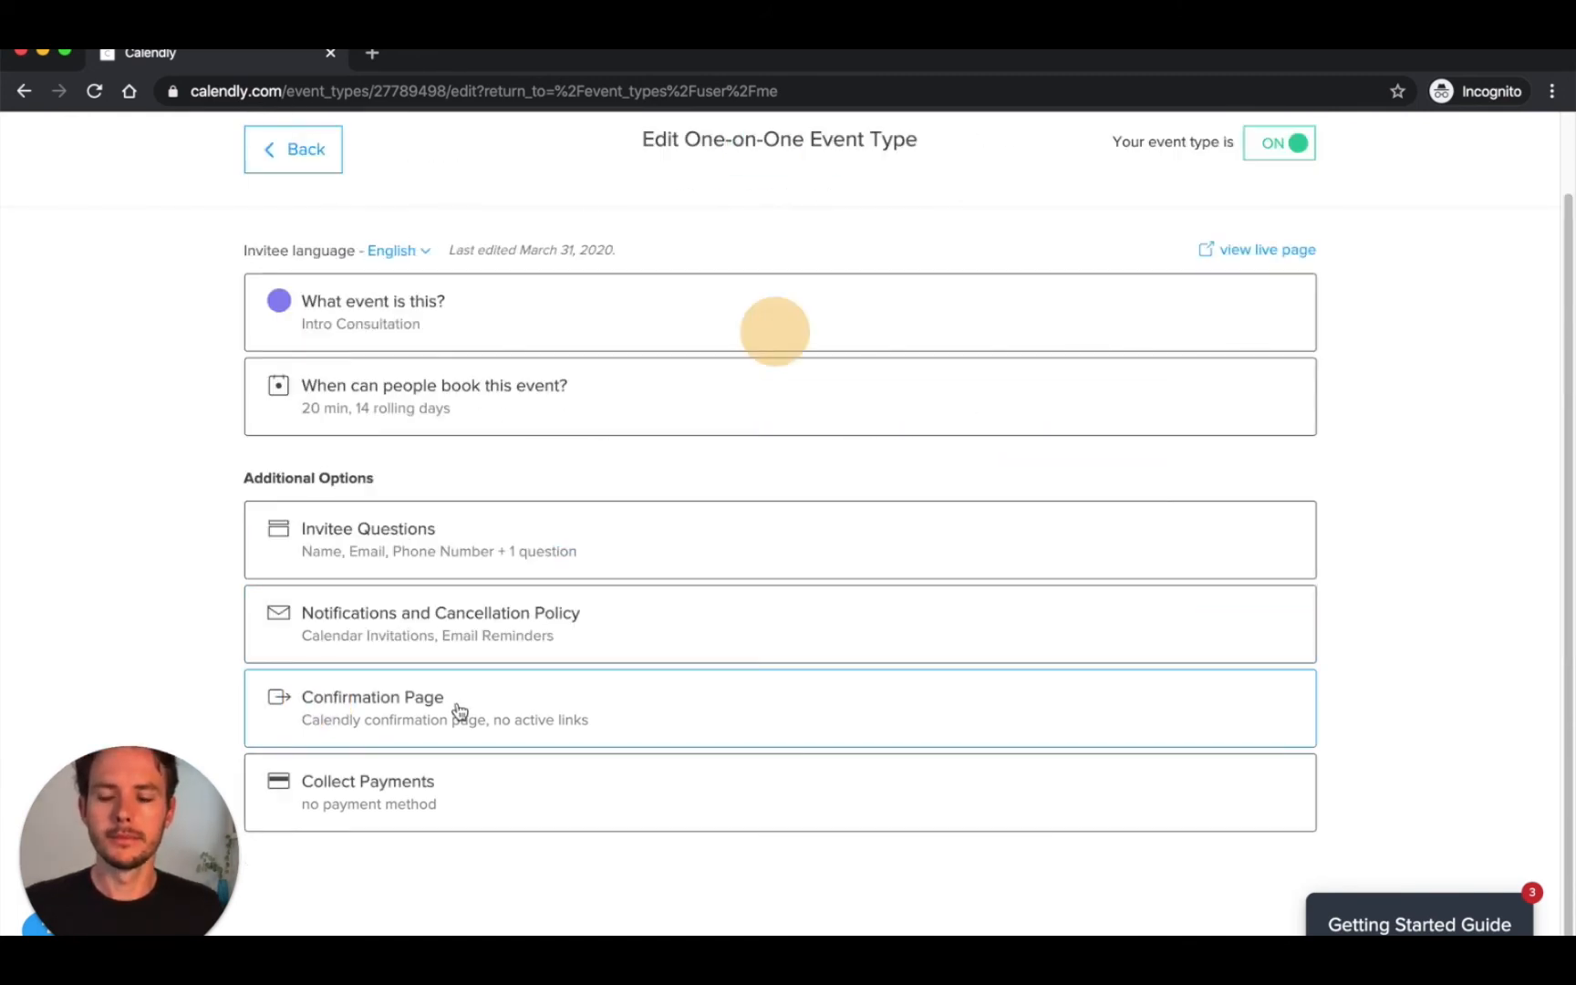
# Open the confirmation page settings and try redirecting invitees to an external site on confirmation.
pyautogui.click(459, 710)
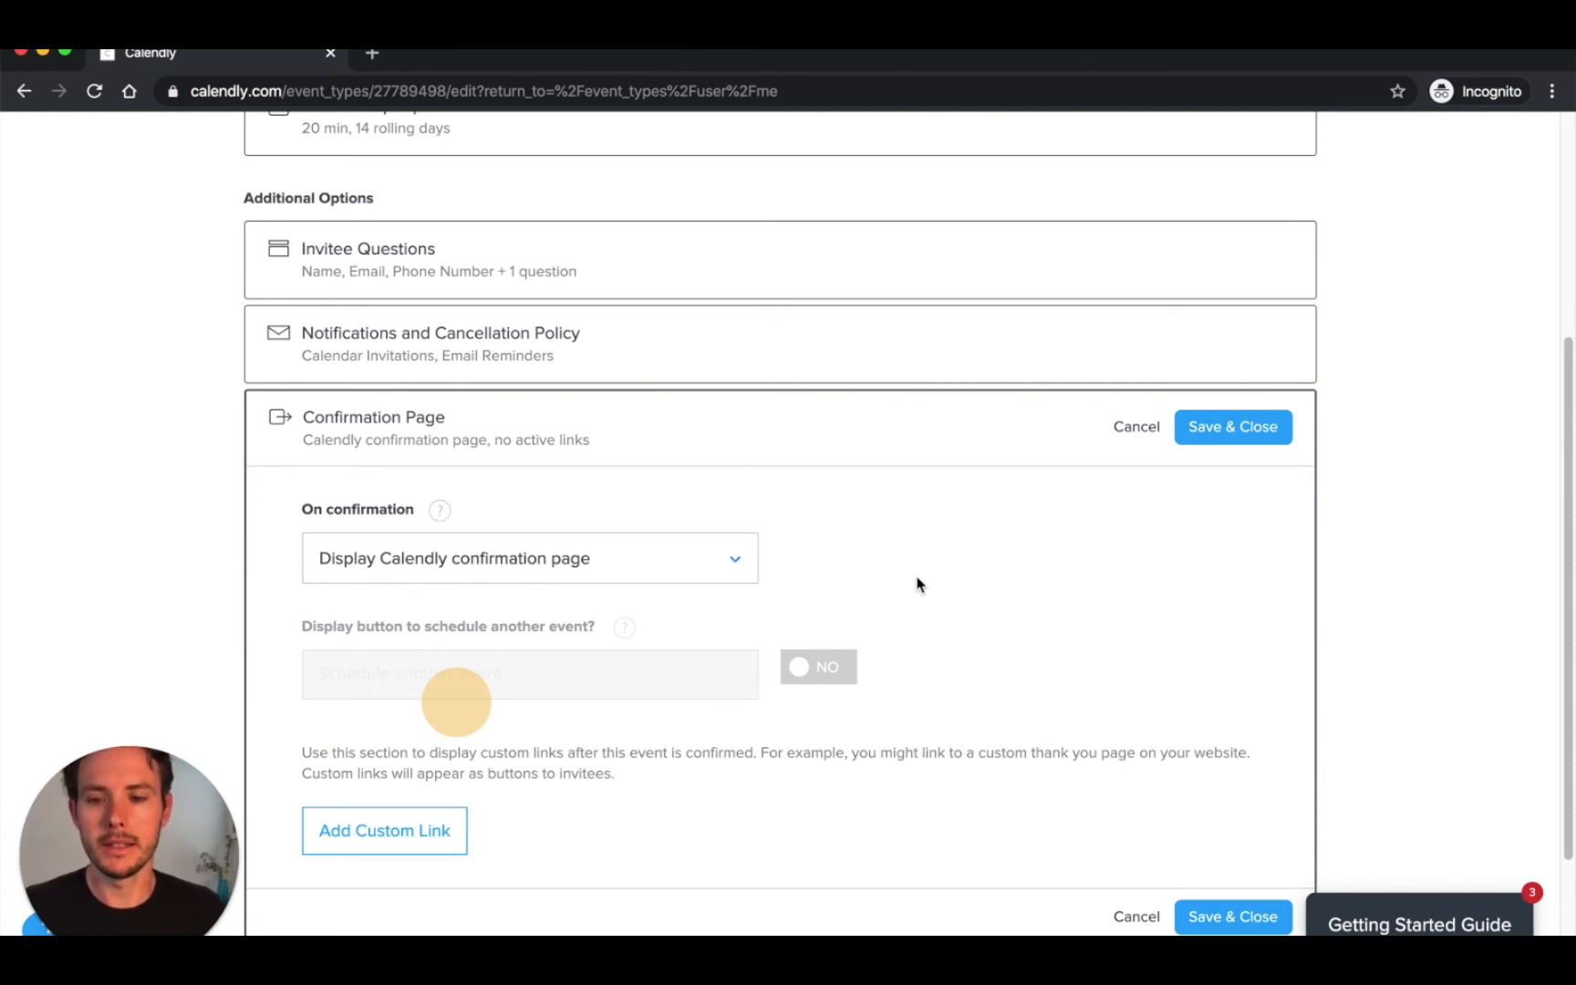
pyautogui.click(638, 559)
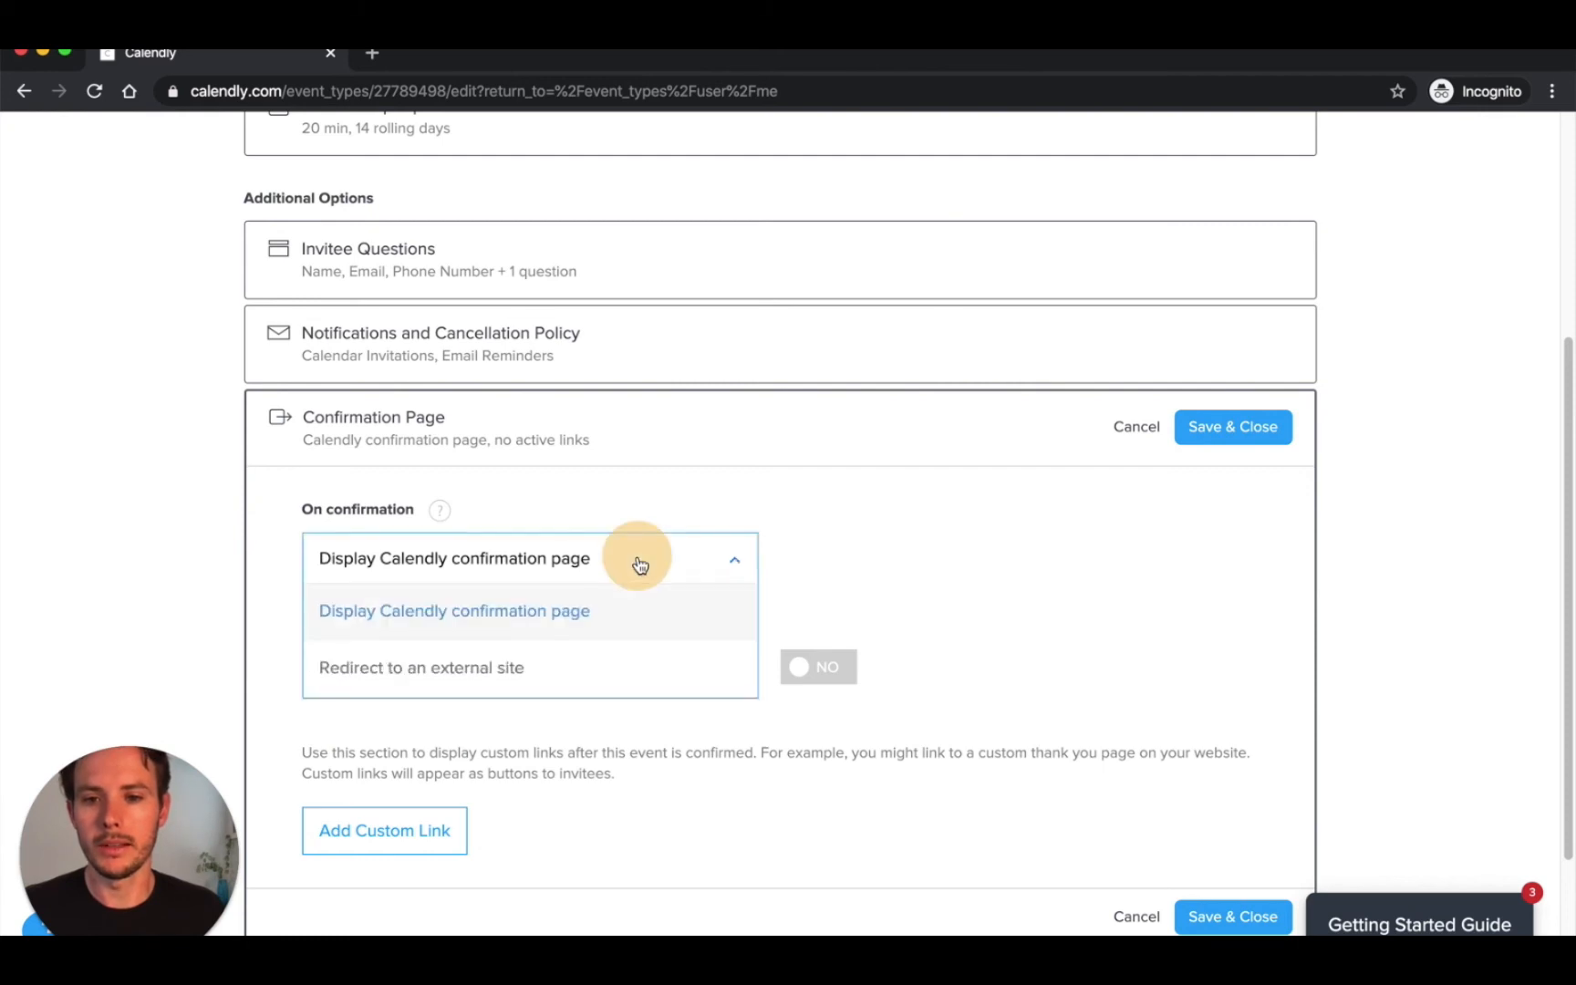
pyautogui.click(553, 668)
pyautogui.click(550, 666)
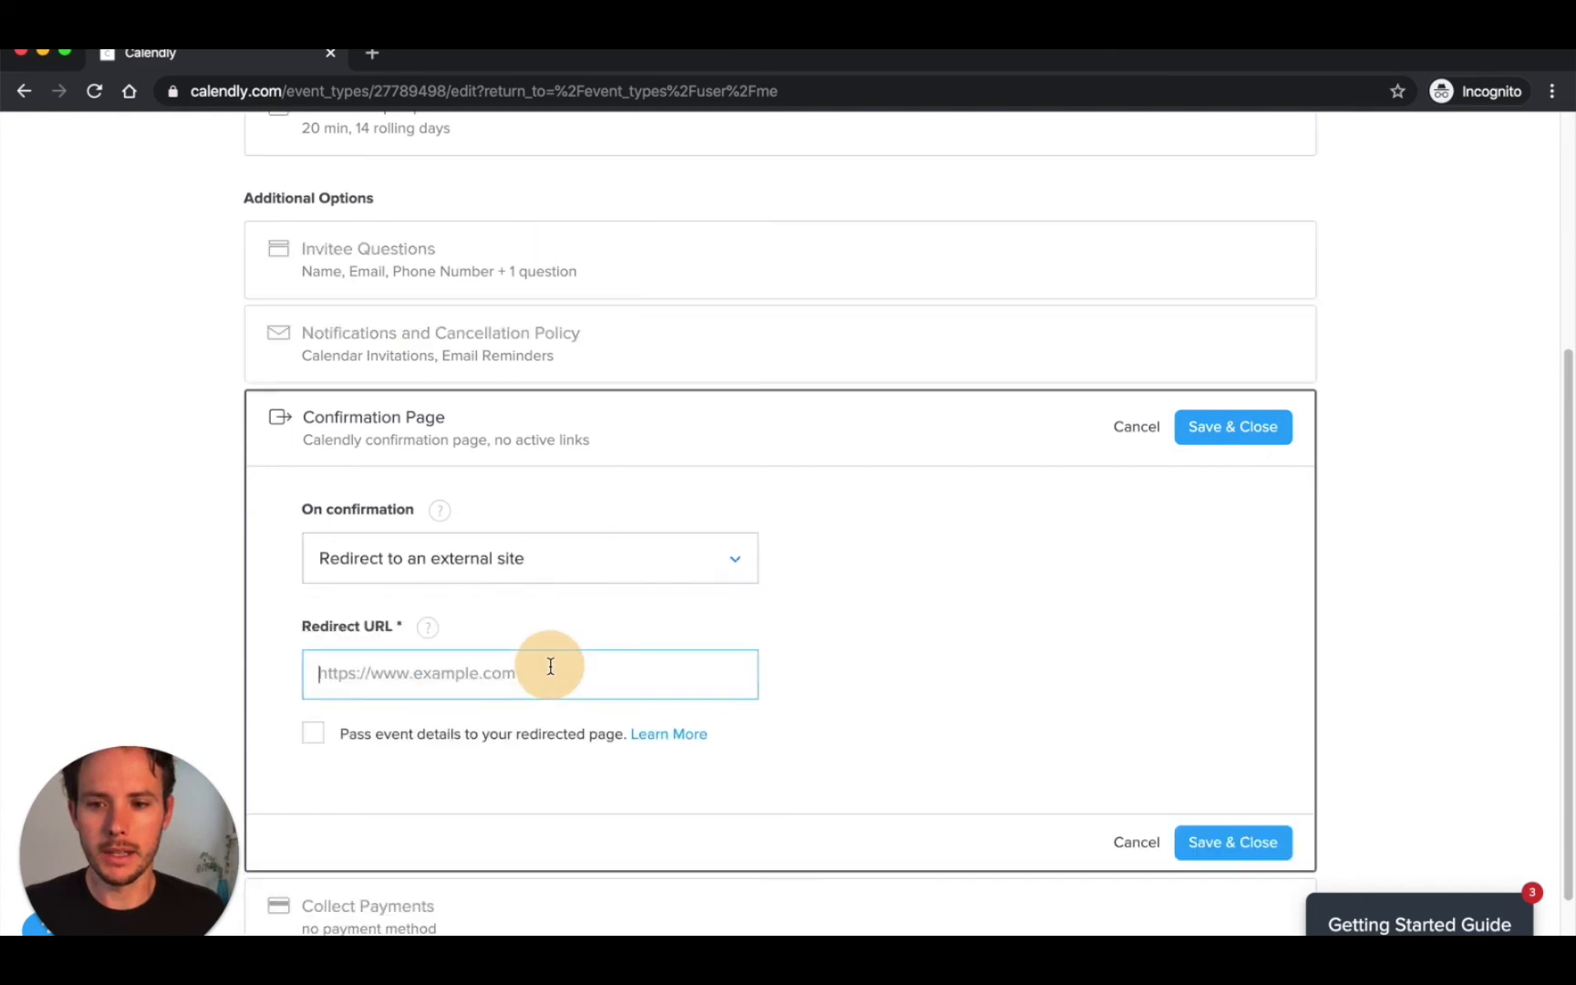
# Set the on-confirmation behavior back to displaying the Calendly confirmation page and close the settings.
pyautogui.click(599, 553)
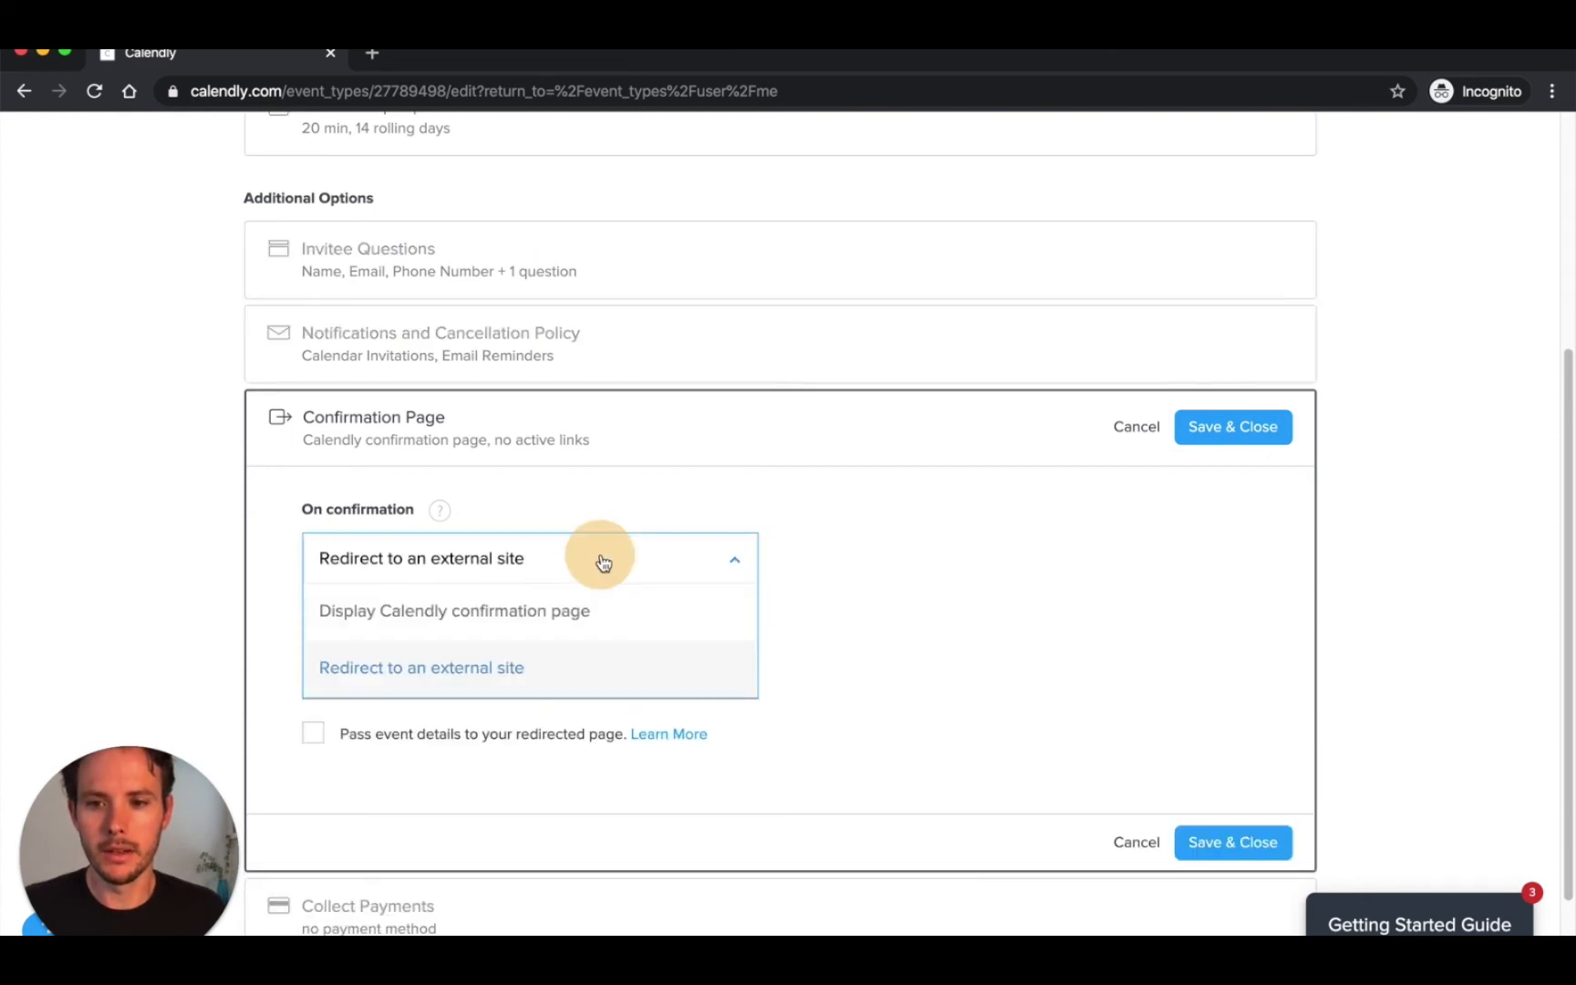
pyautogui.click(599, 619)
pyautogui.scroll(-3, 943, 641)
pyautogui.click(1206, 766)
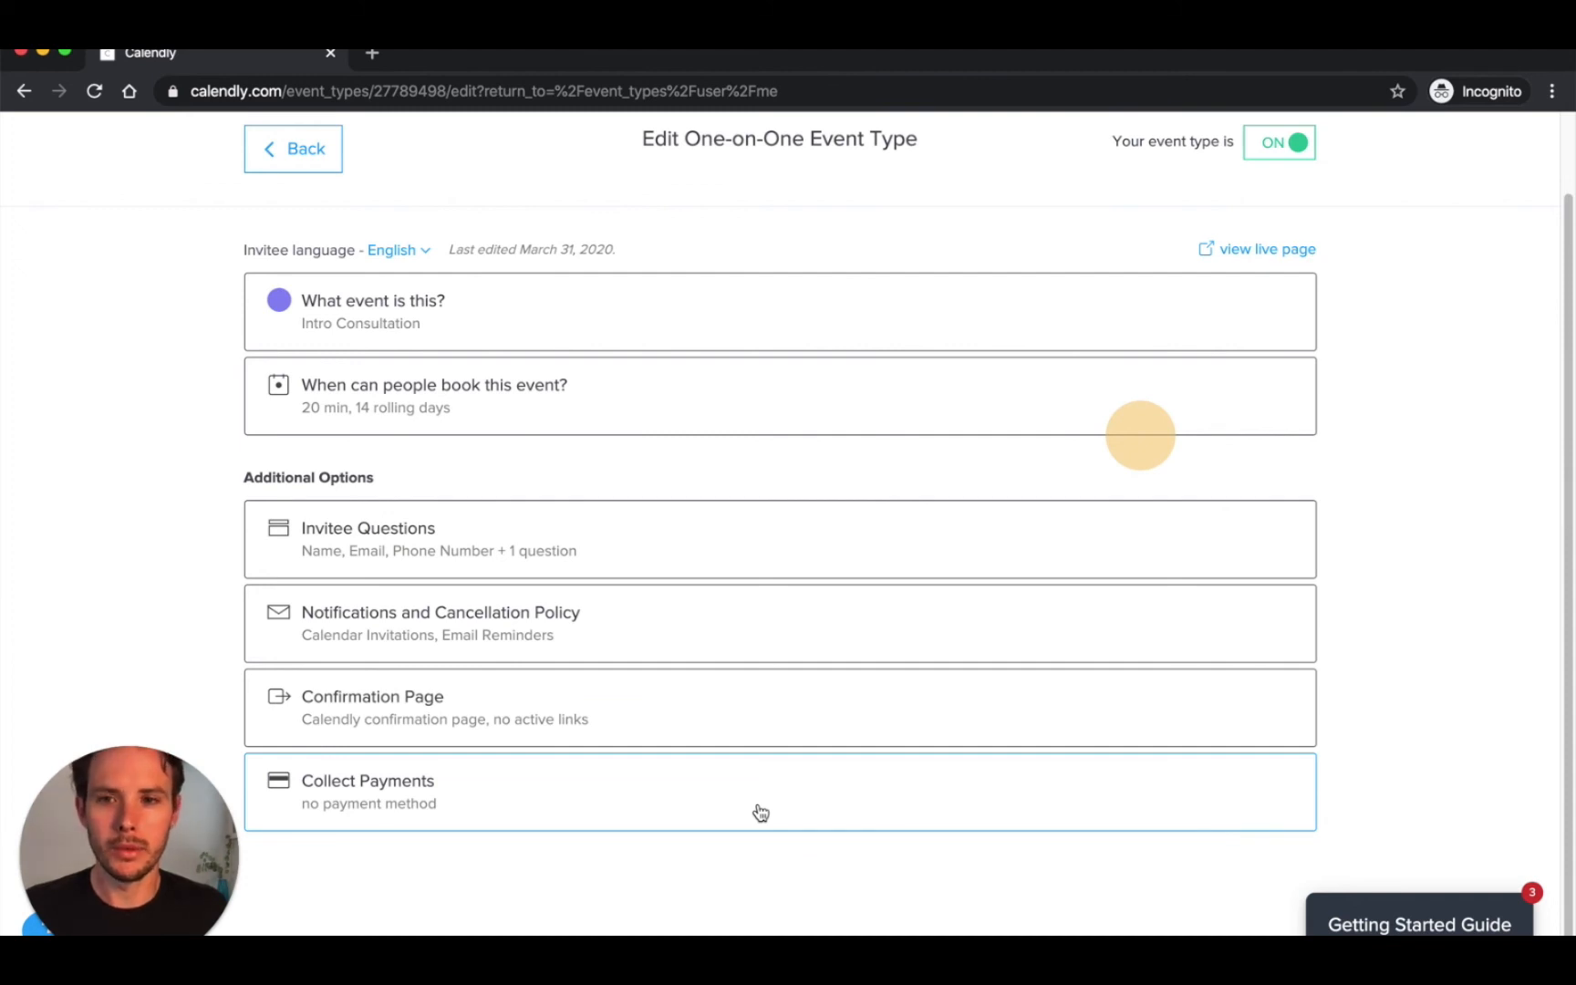
# Open the event's live booking page and advance its calendar to April 2020.
pyautogui.scroll(1, 1458, 552)
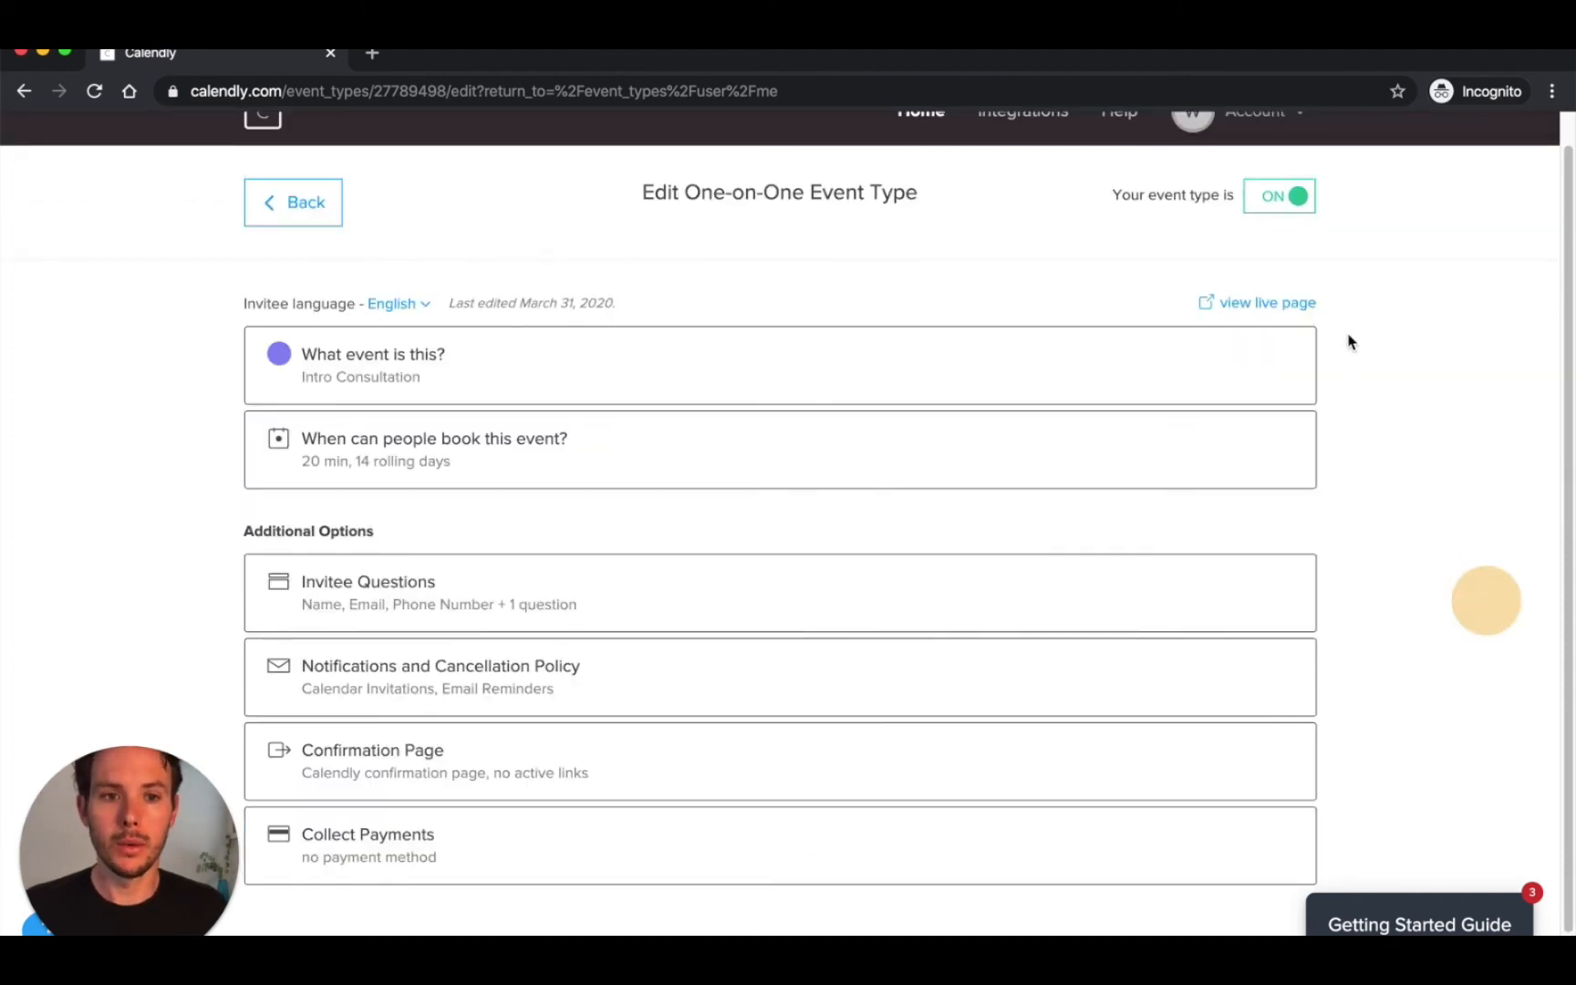
pyautogui.click(1267, 305)
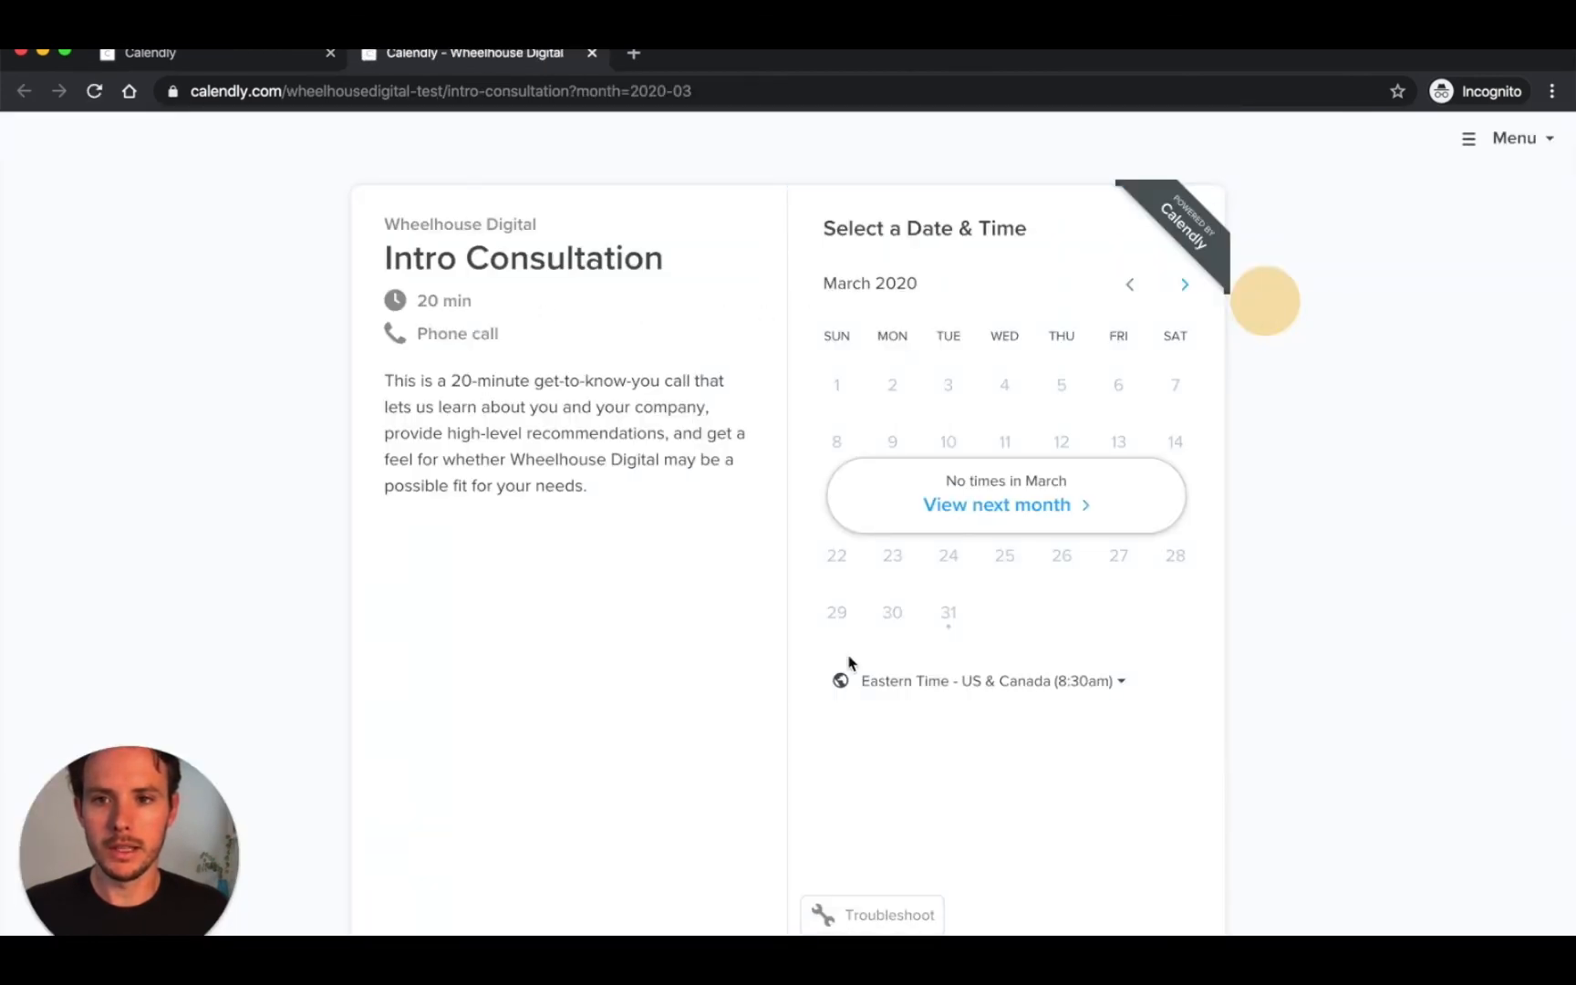
pyautogui.click(715, 97)
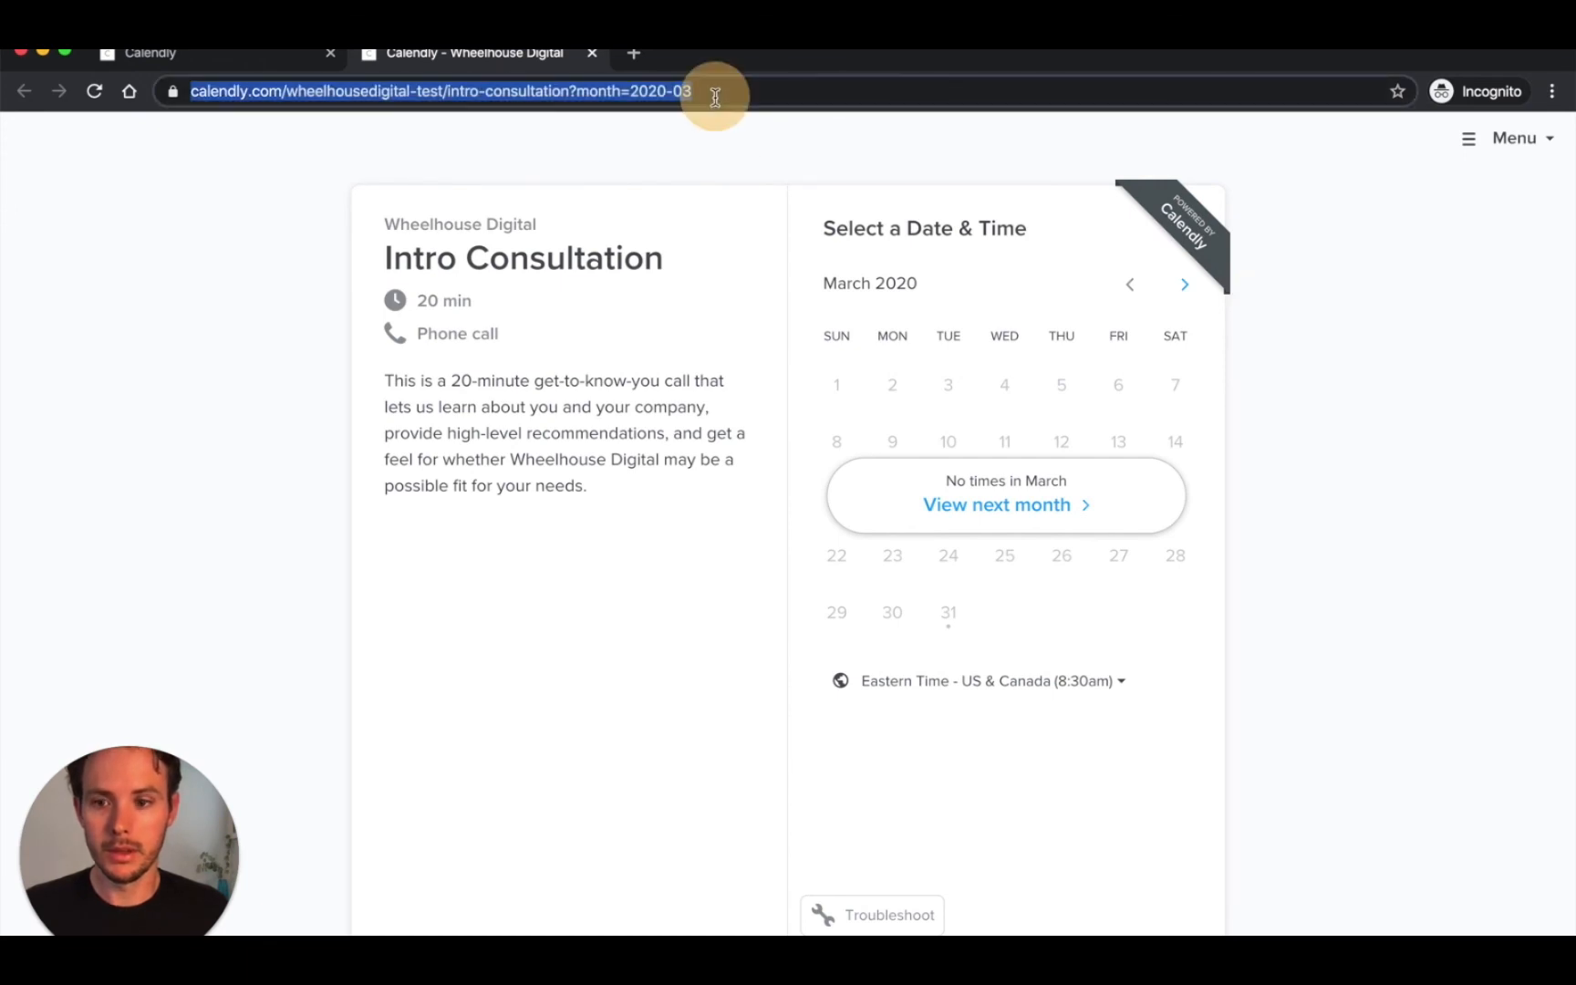
pyautogui.click(1185, 285)
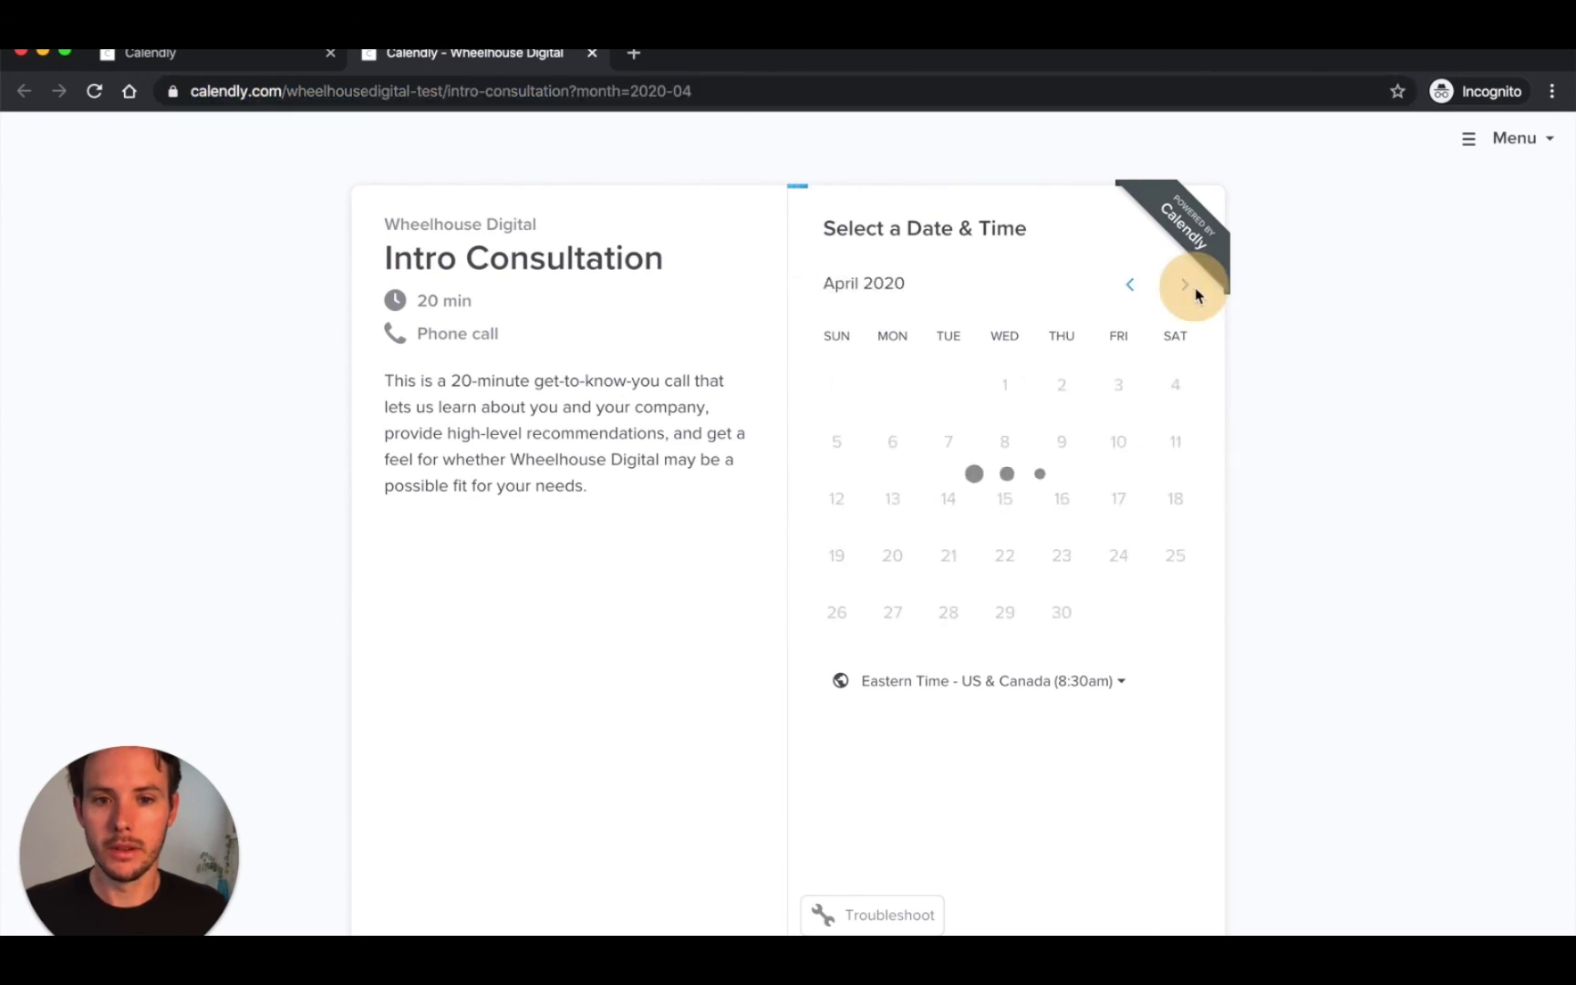
pyautogui.click(1186, 285)
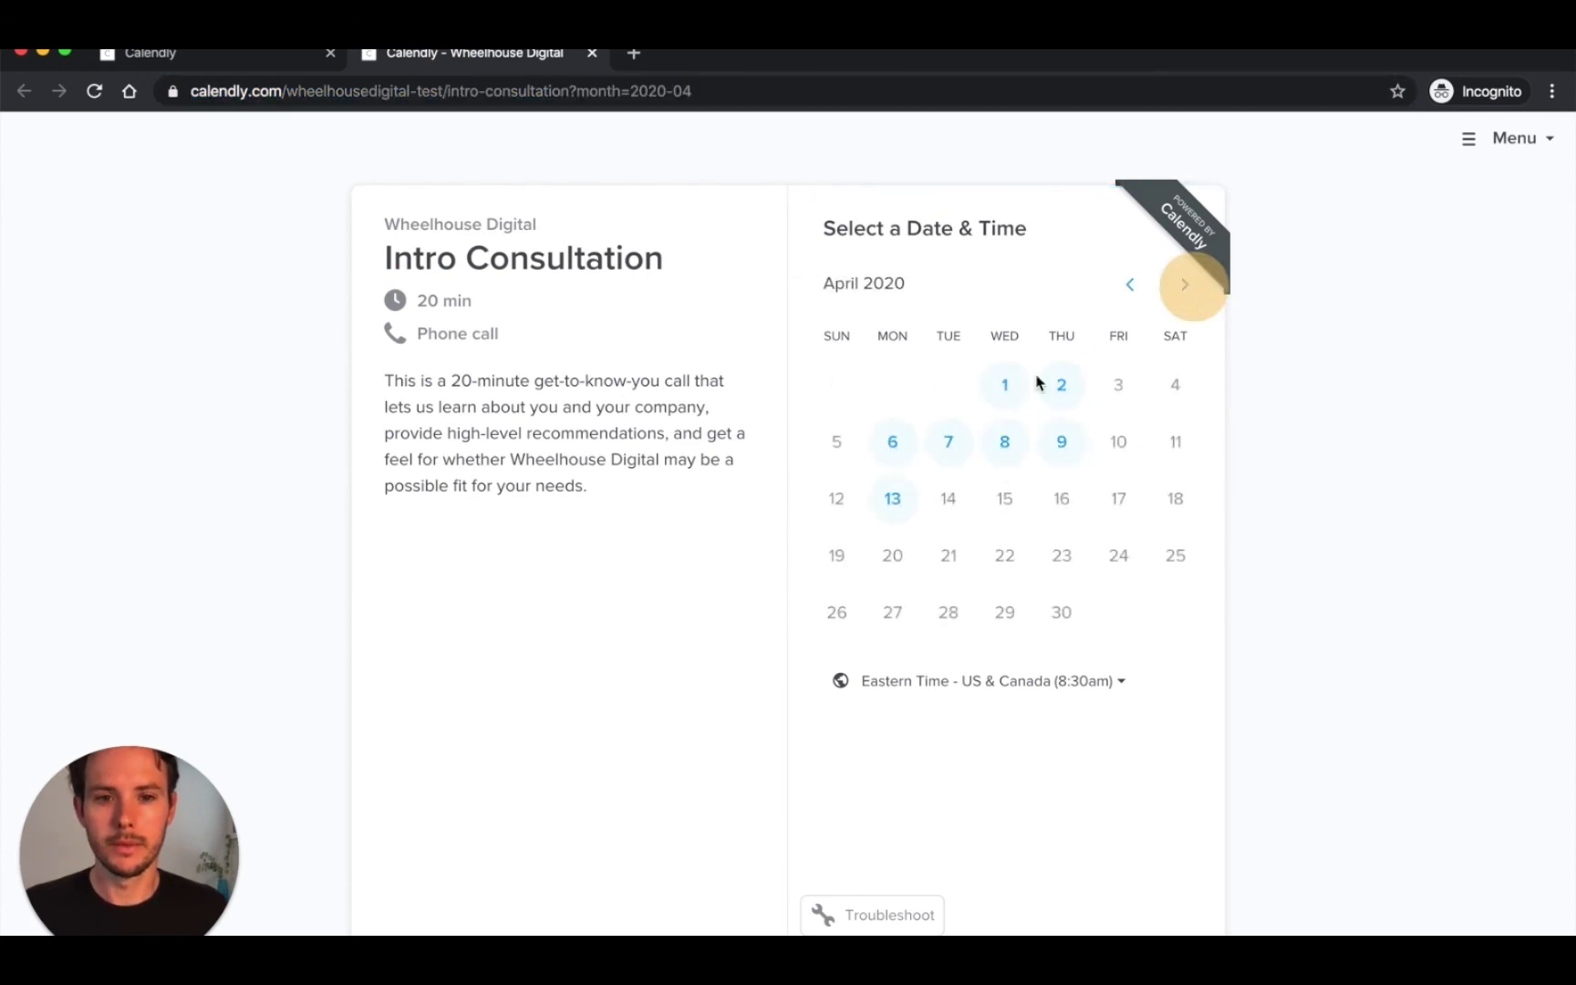
# Review the bookable time slots for April 1 and April 2 on the booking page.
pyautogui.click(1012, 385)
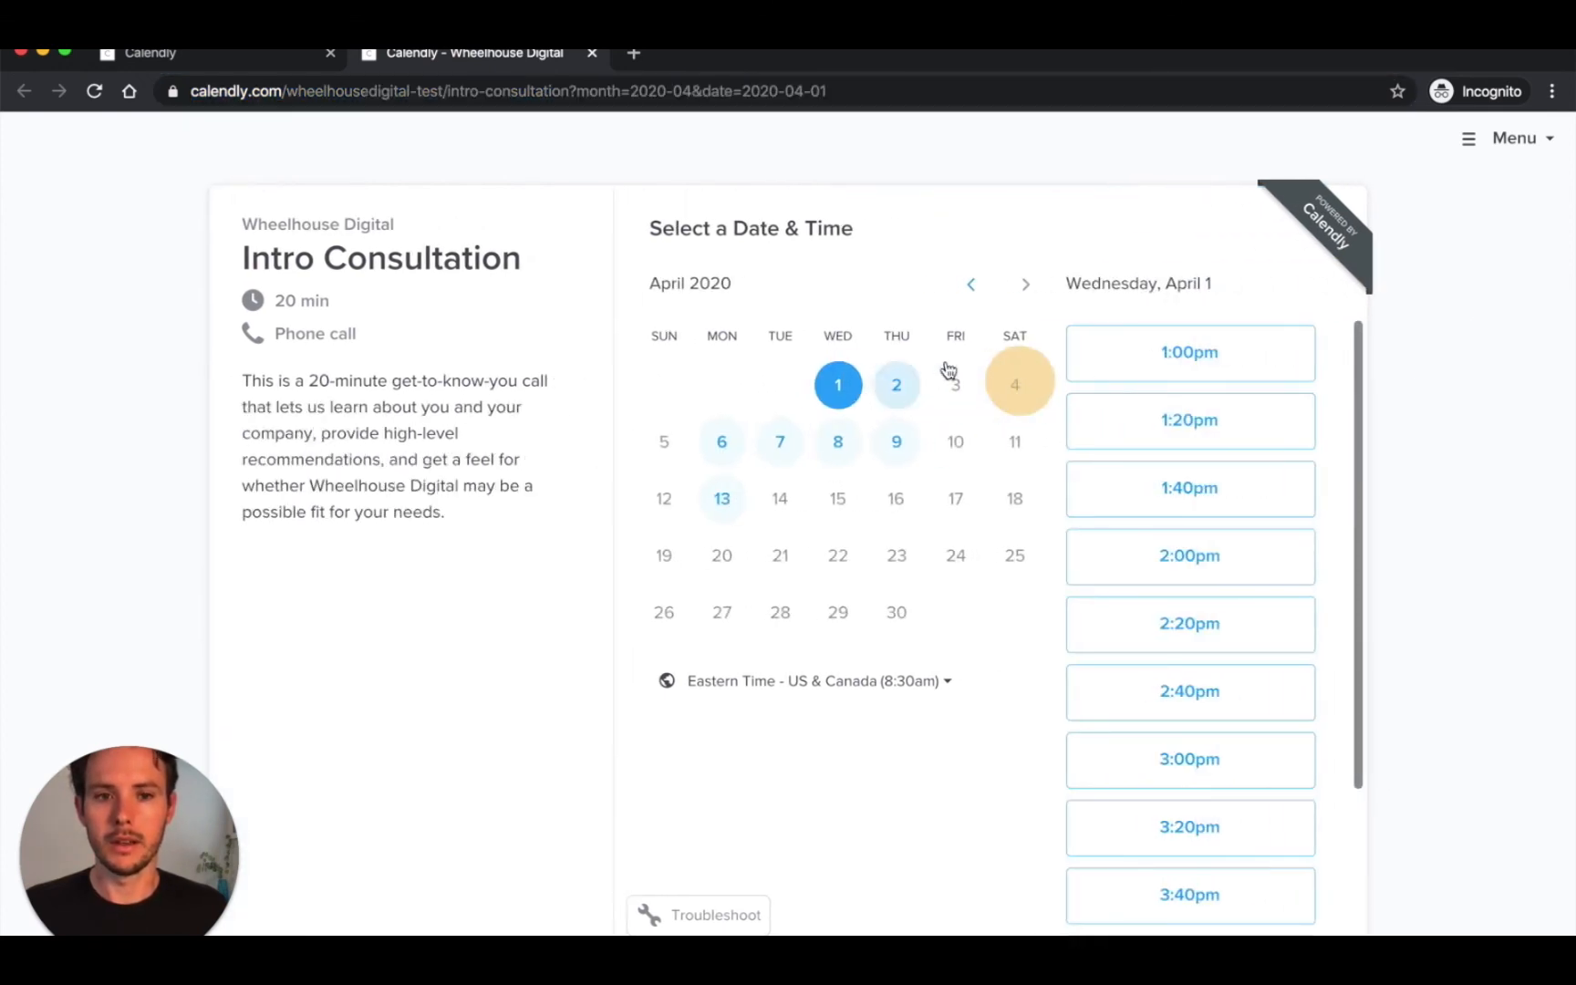
pyautogui.scroll(-2, 1149, 520)
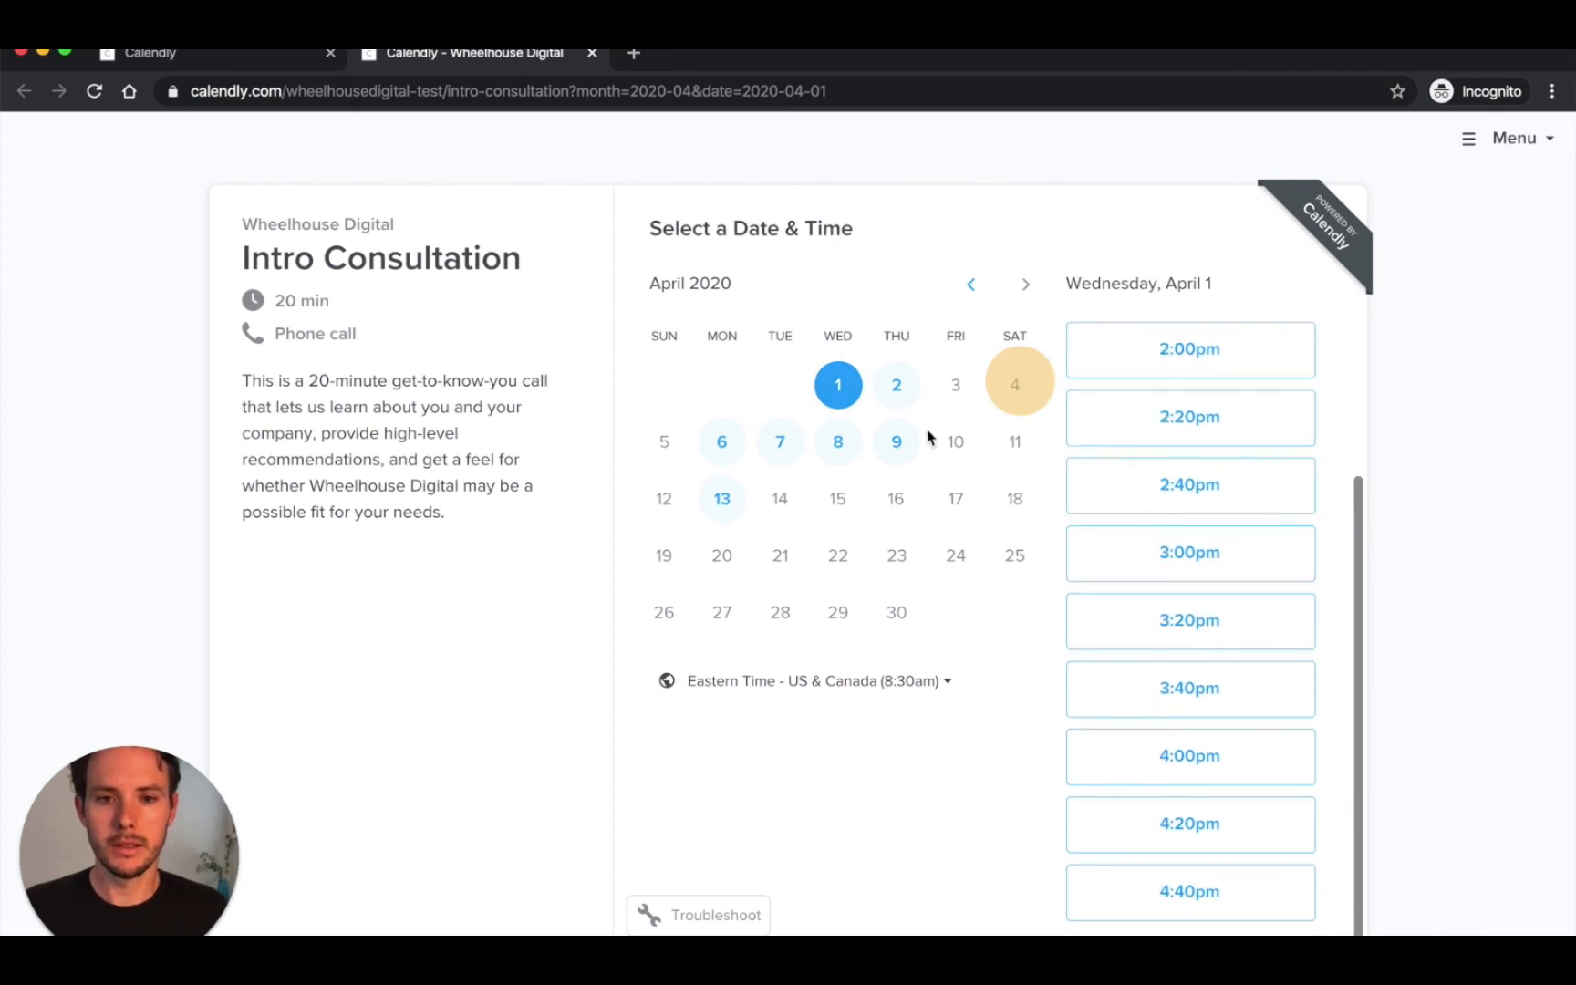
pyautogui.click(898, 384)
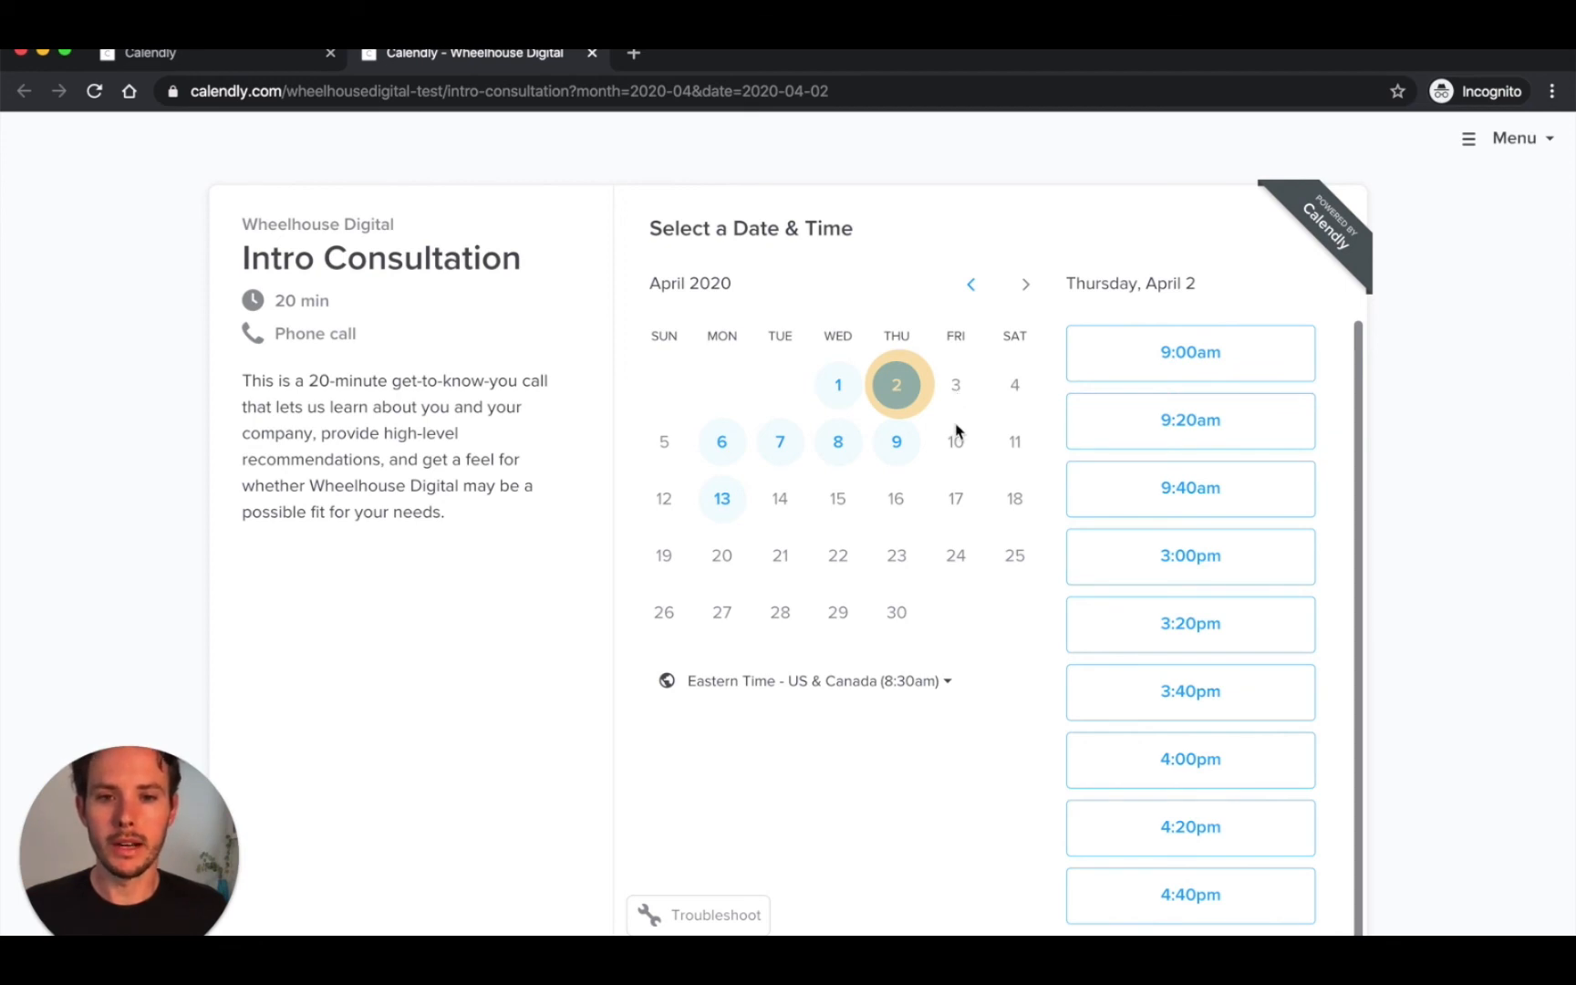
pyautogui.scroll(-1, 1127, 445)
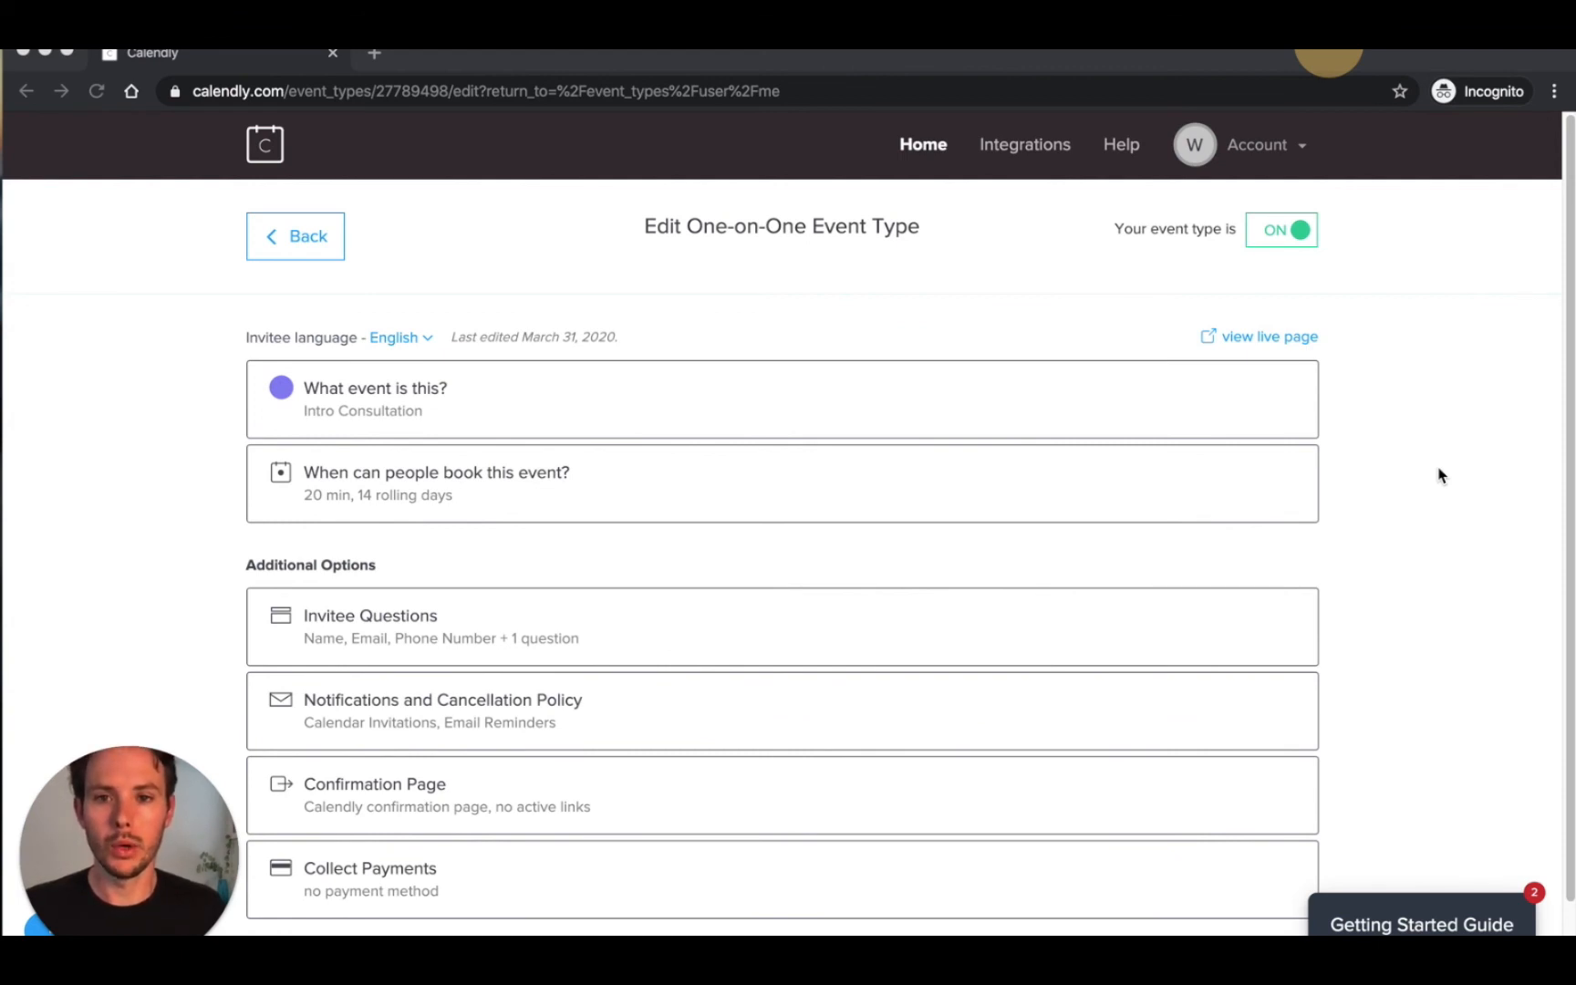
# Return to the event types overview and open the website embedding options for the Intro Consultation event.
pyautogui.click(276, 148)
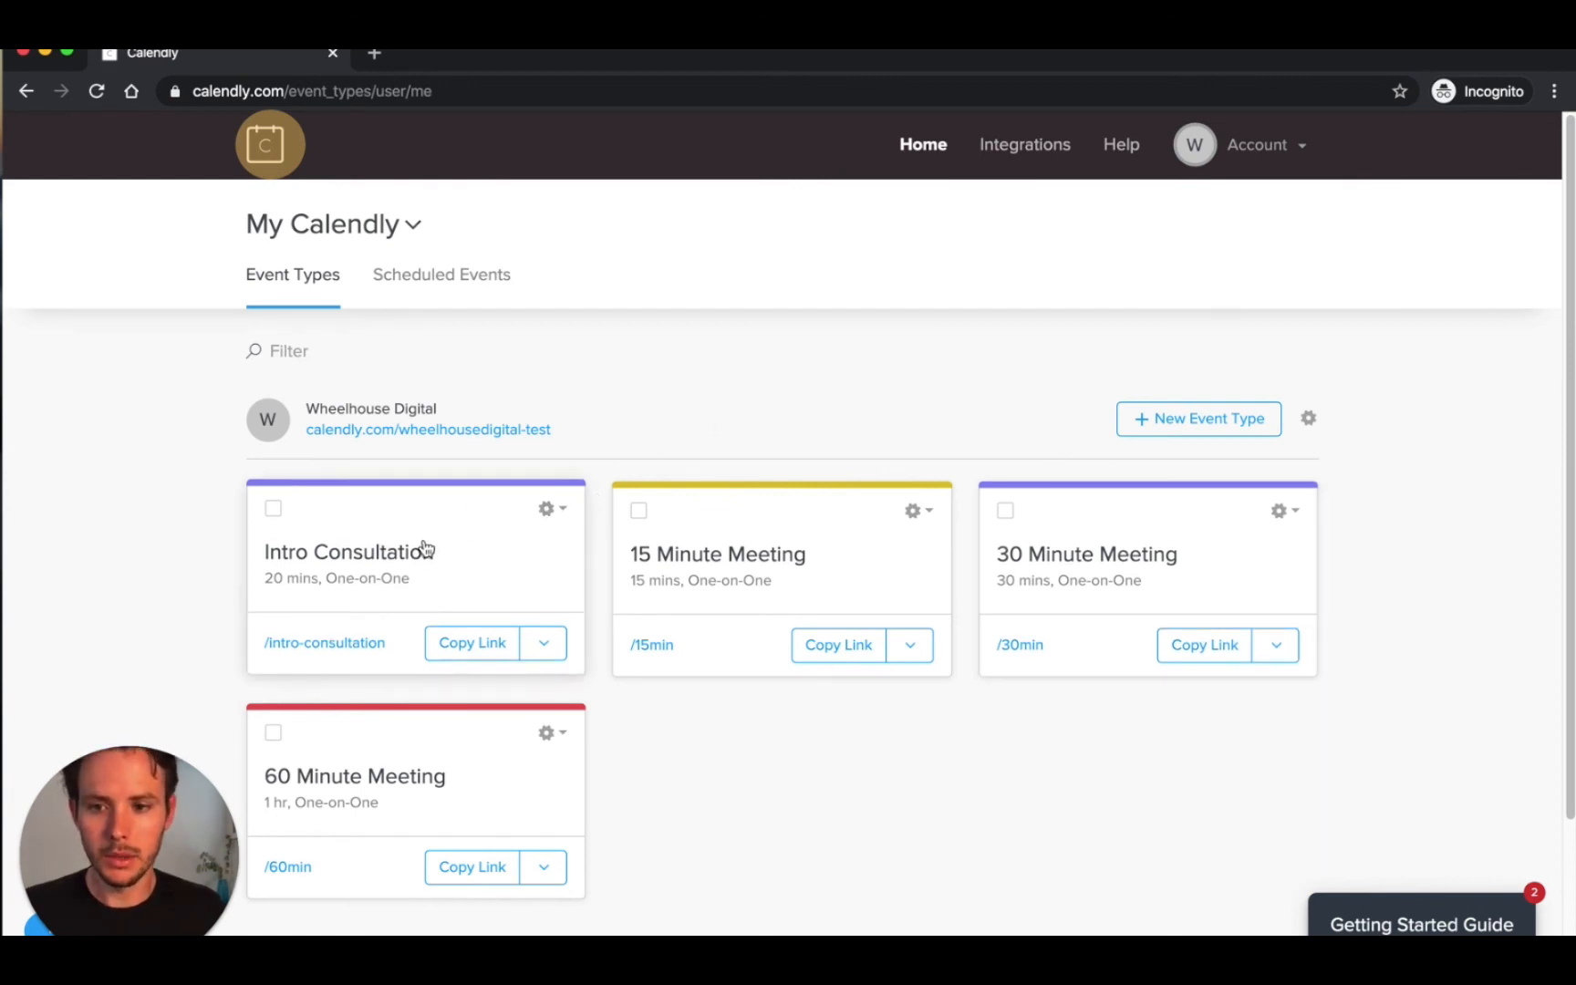
pyautogui.click(556, 516)
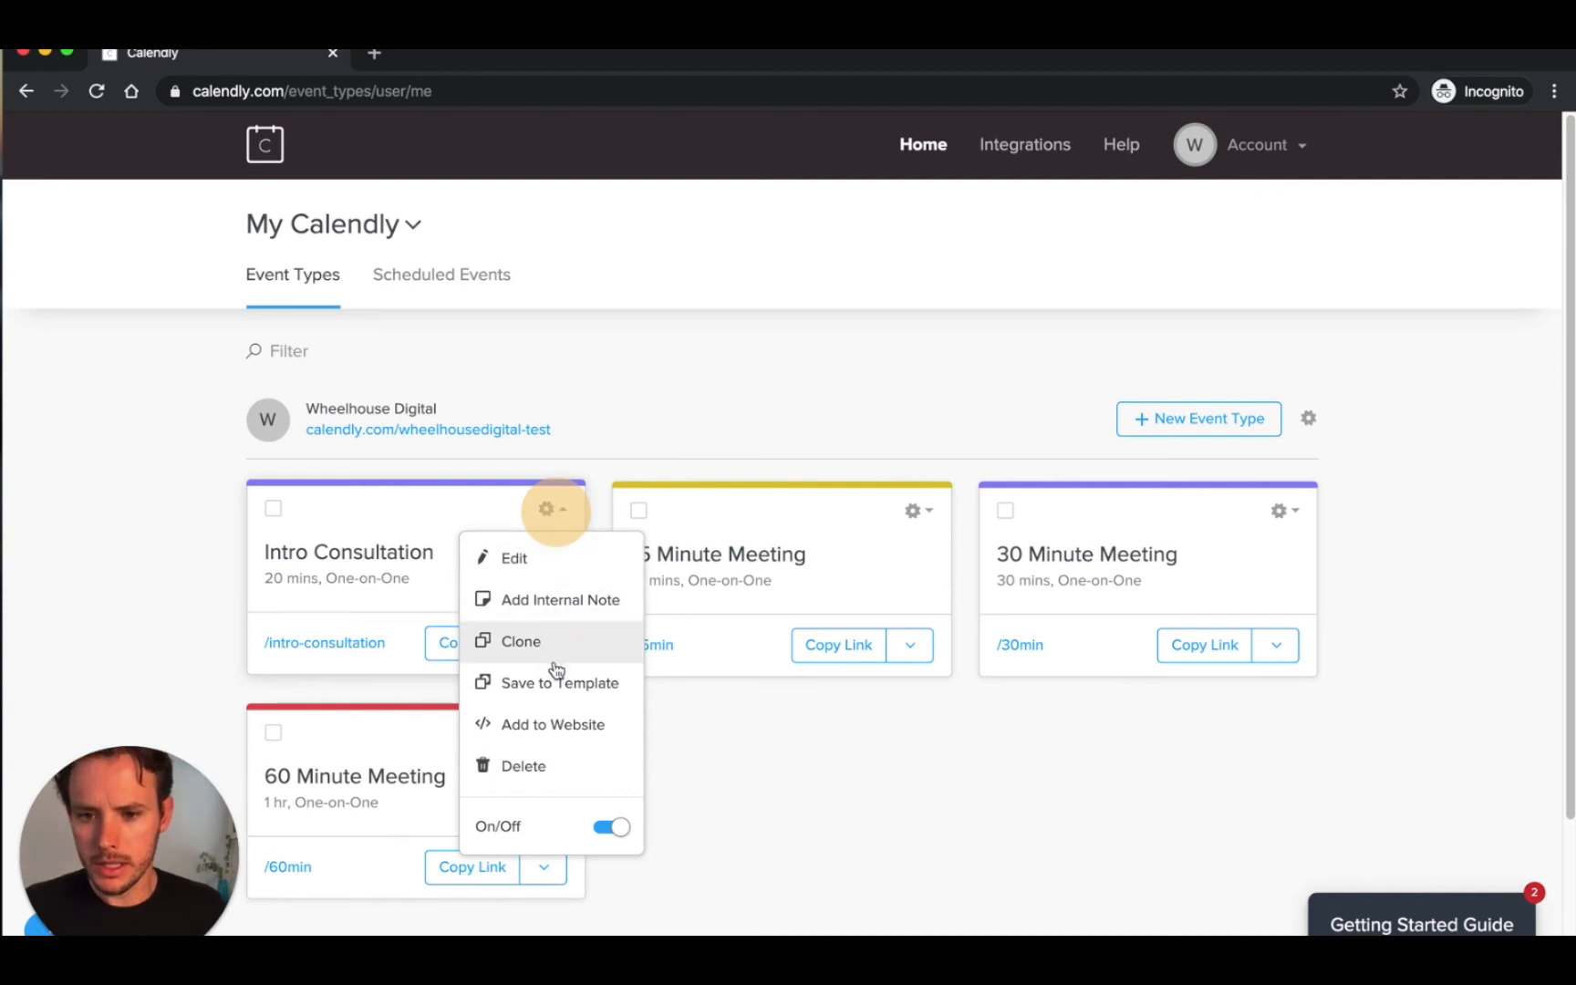
pyautogui.click(575, 732)
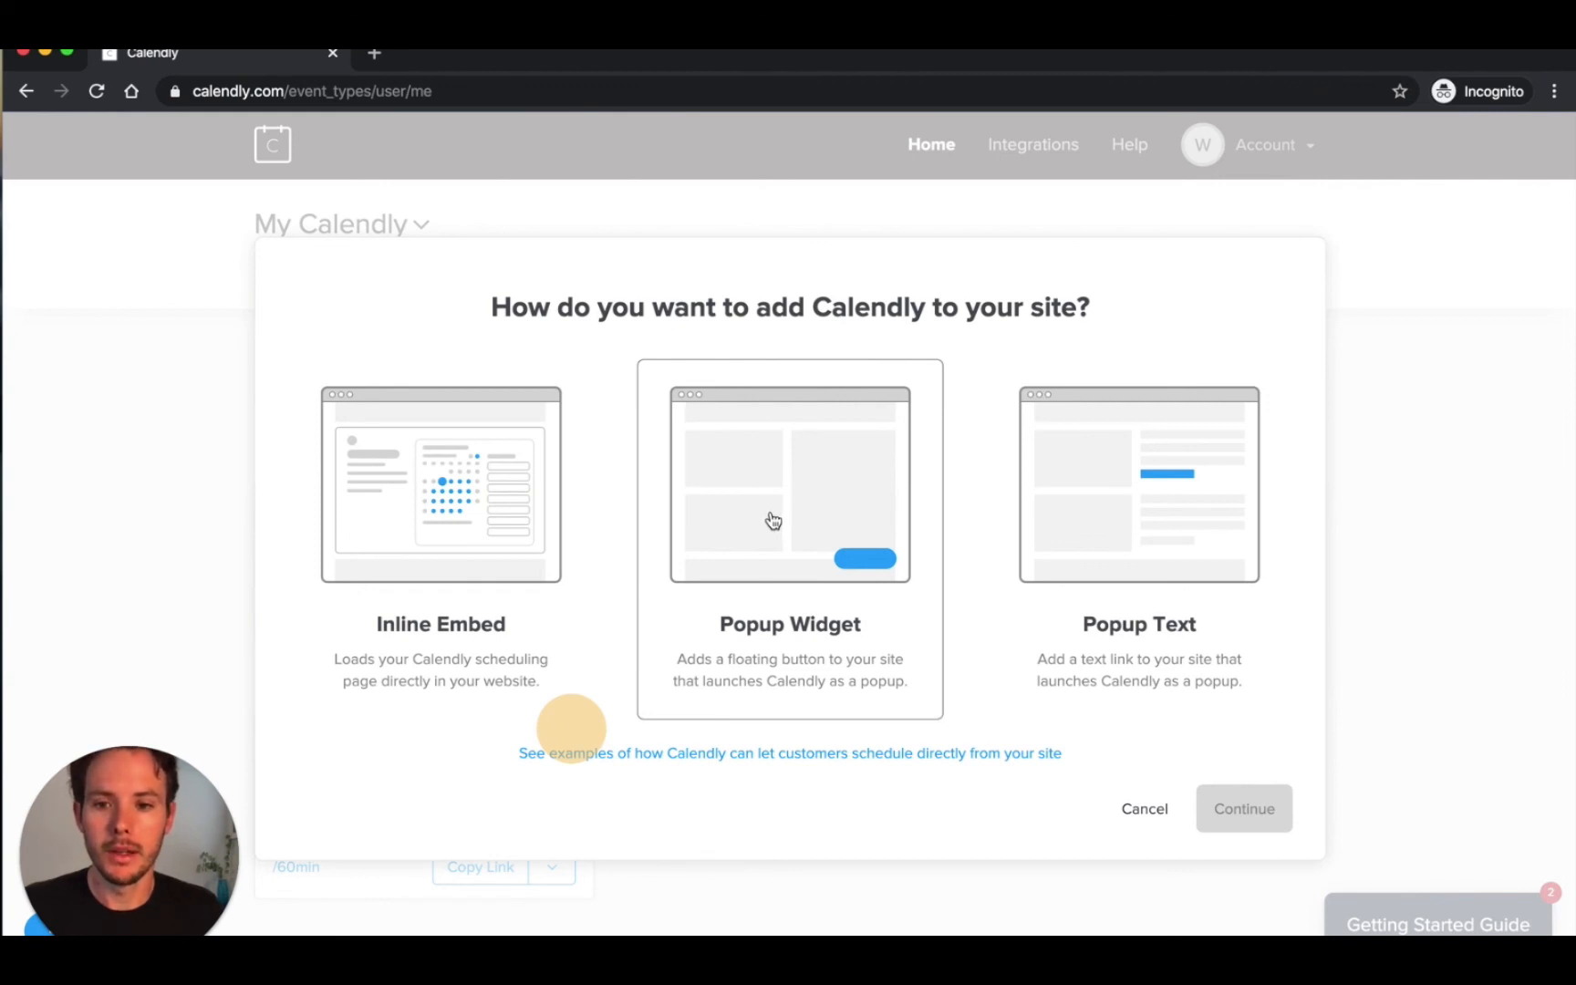
# Choose Inline Embed for the Intro Consultation event and copy its embed code.
pyautogui.click(438, 517)
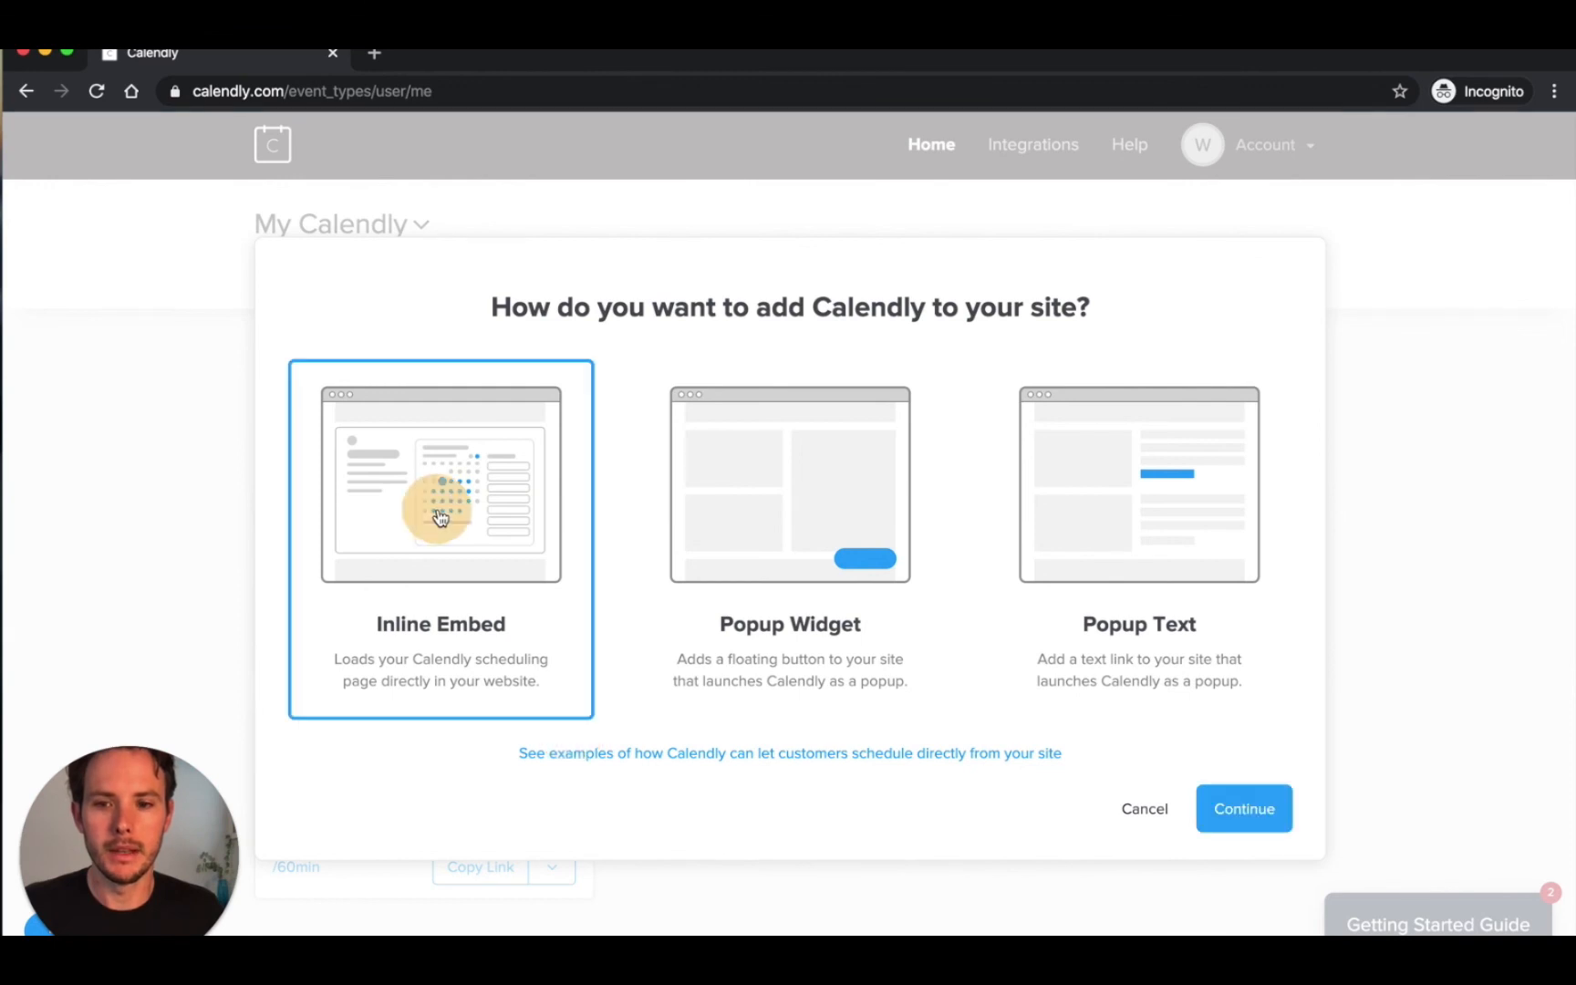
pyautogui.click(1237, 804)
pyautogui.click(809, 422)
pyautogui.press('super+c')
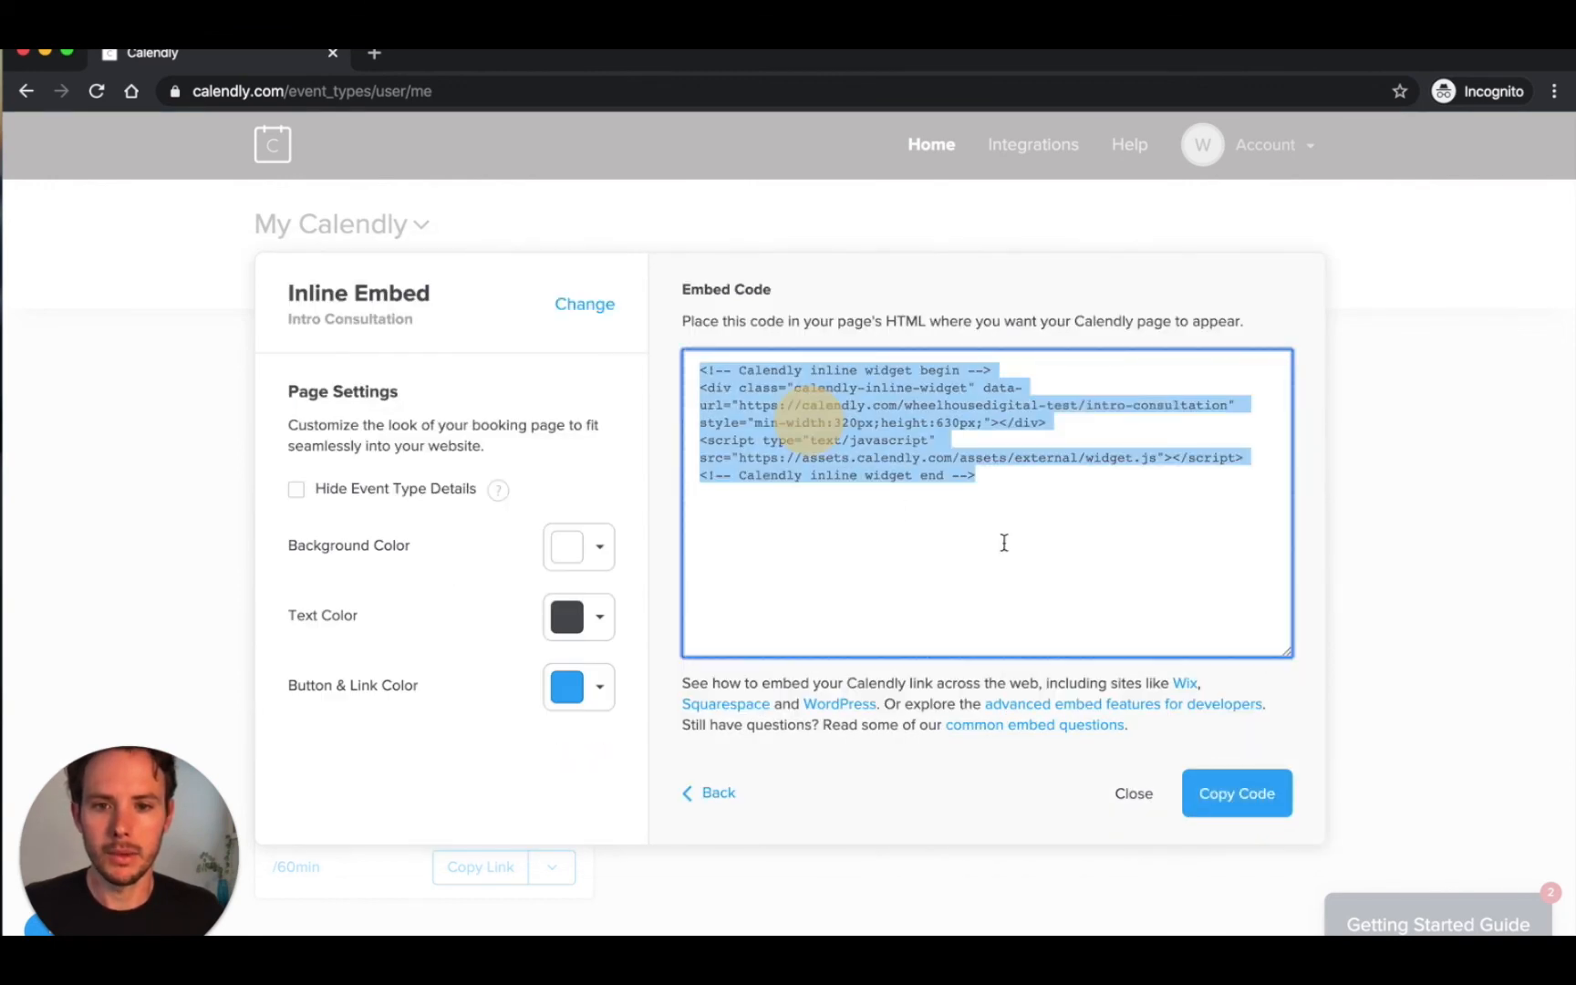
pyautogui.click(1242, 793)
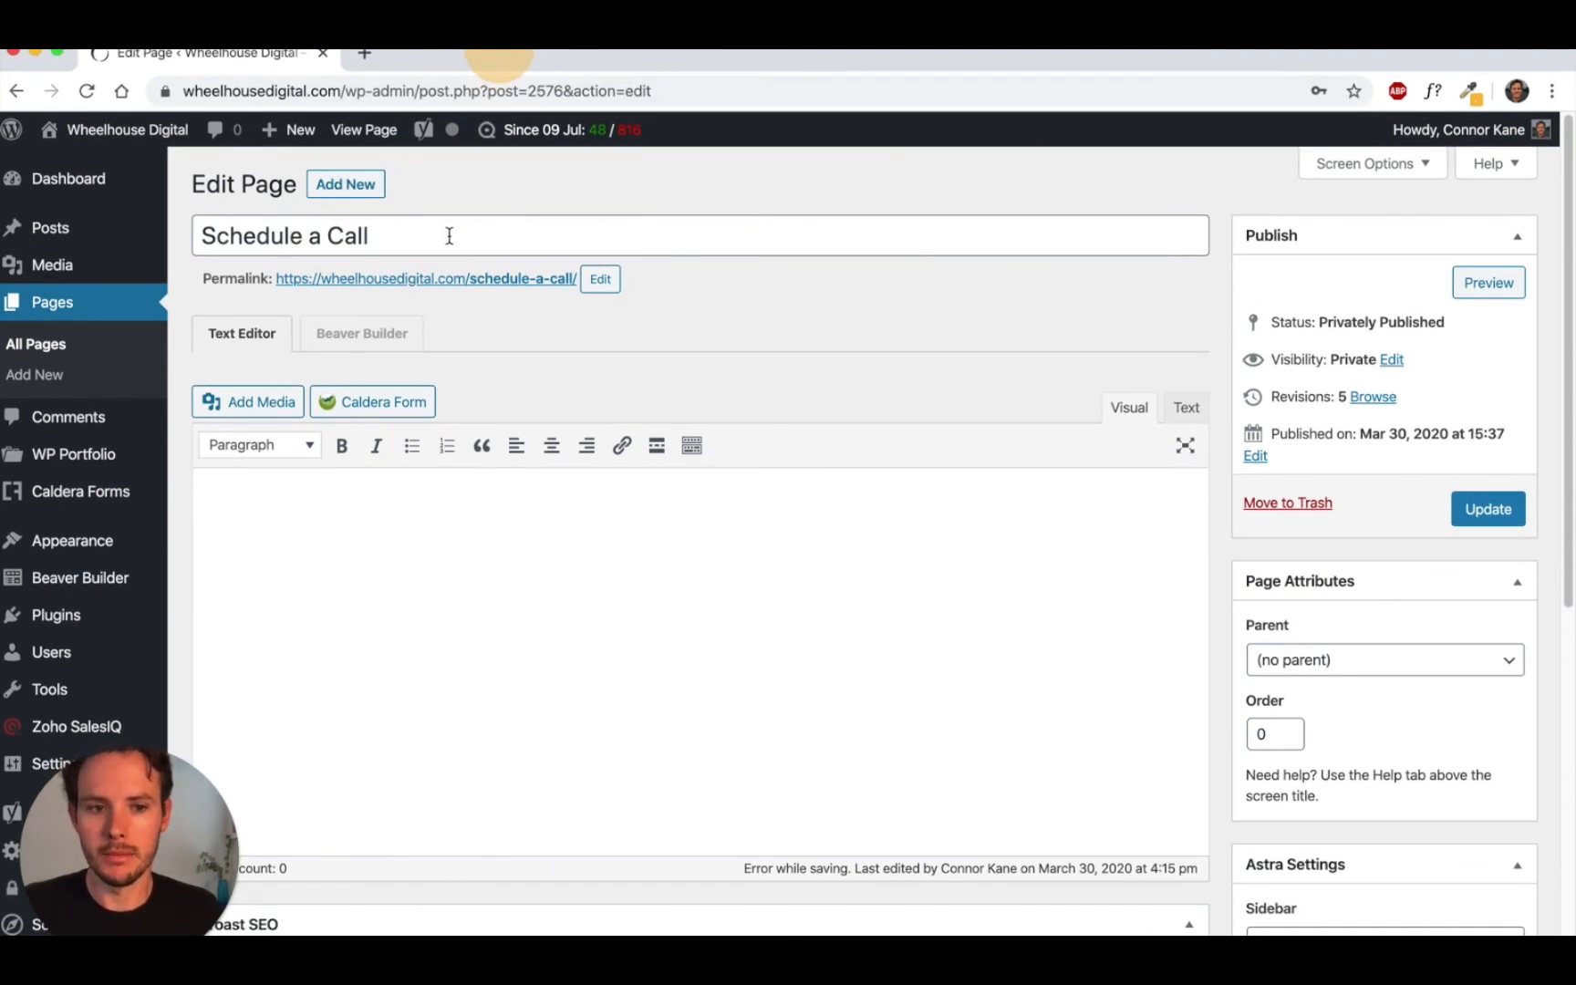
# Switch to the WordPress editor for the Schedule a Call page and paste the embed code below the existing HTML.
pyautogui.scroll(-1, 502, 577)
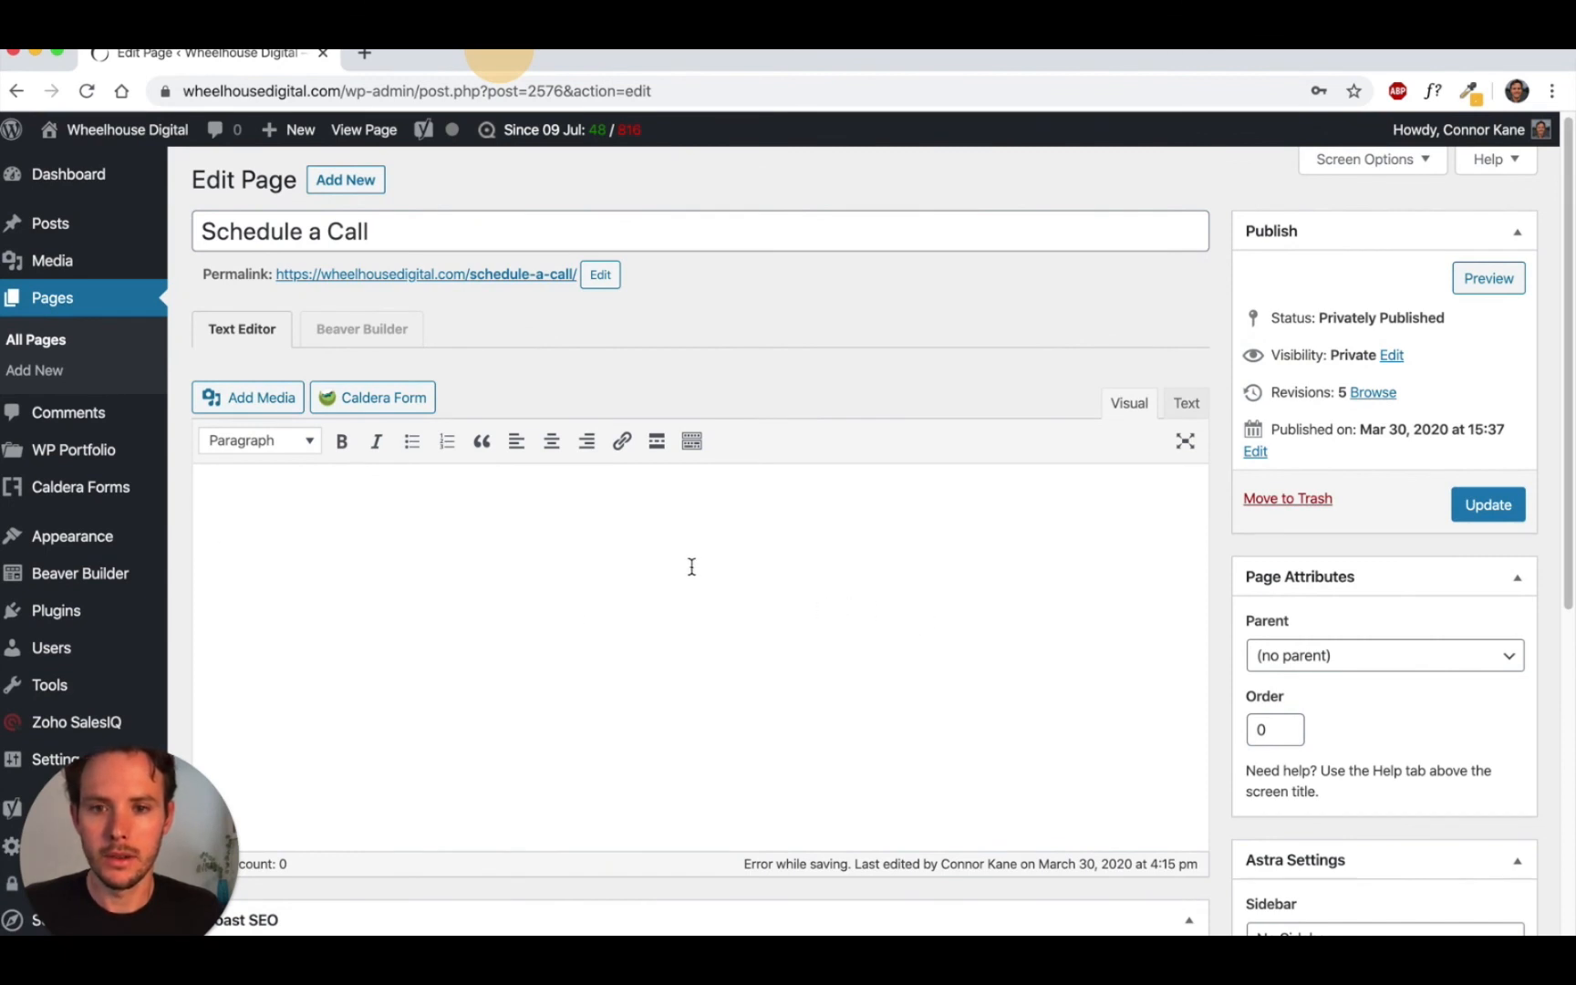
pyautogui.click(1186, 407)
pyautogui.click(744, 547)
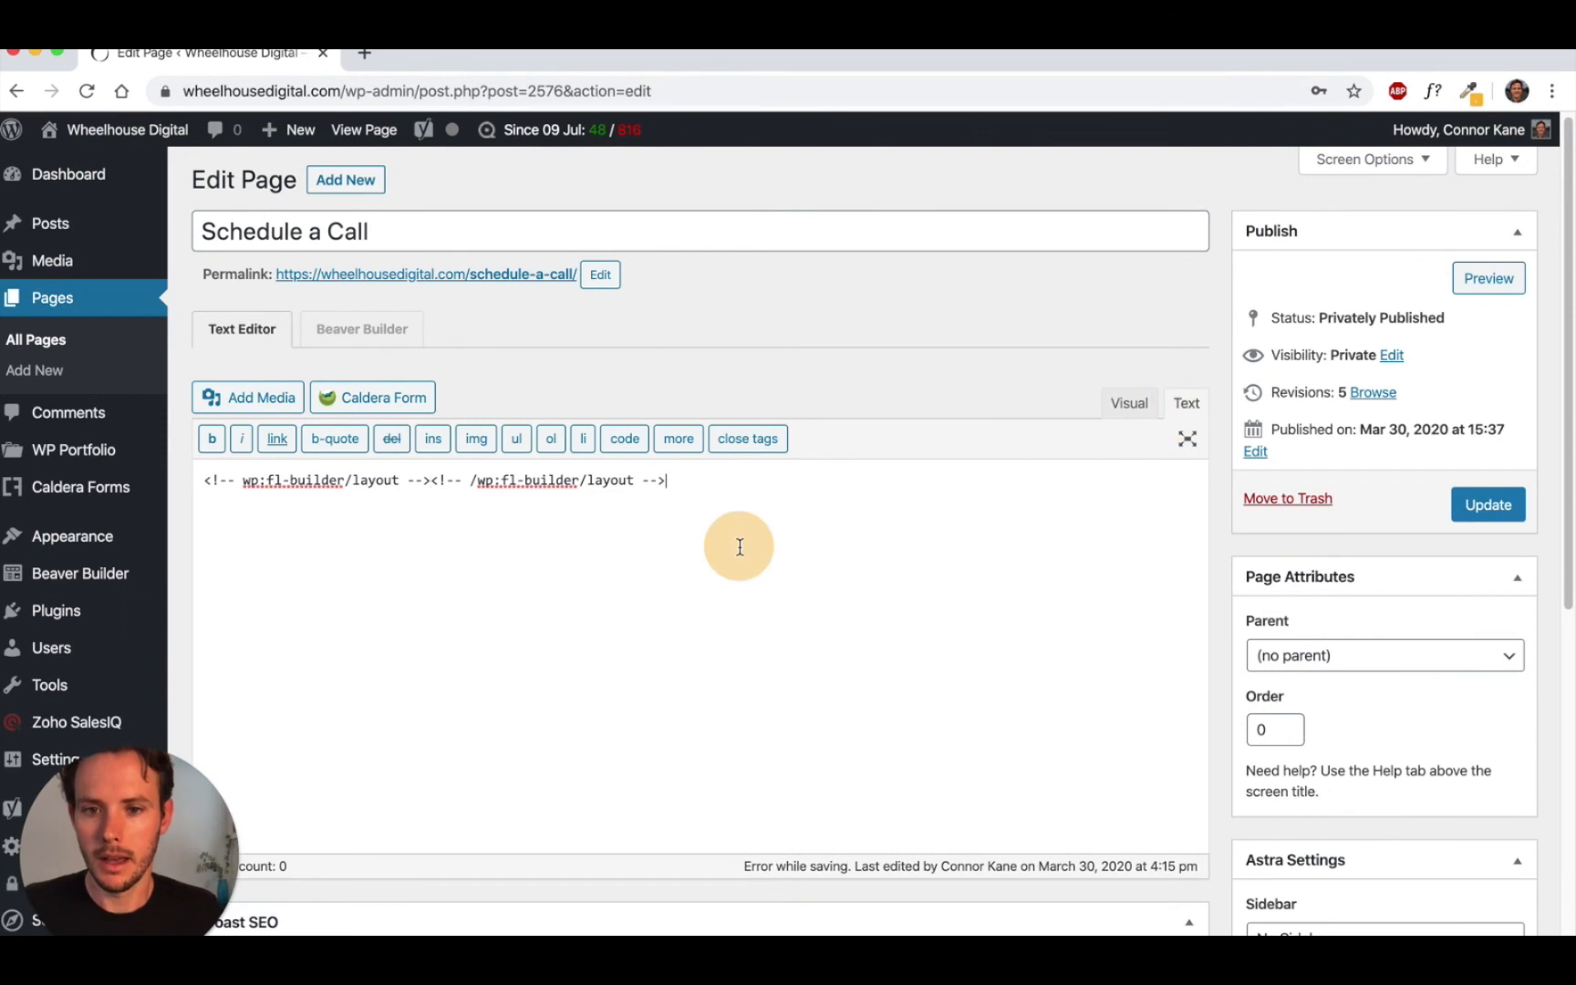
pyautogui.press('super+v')
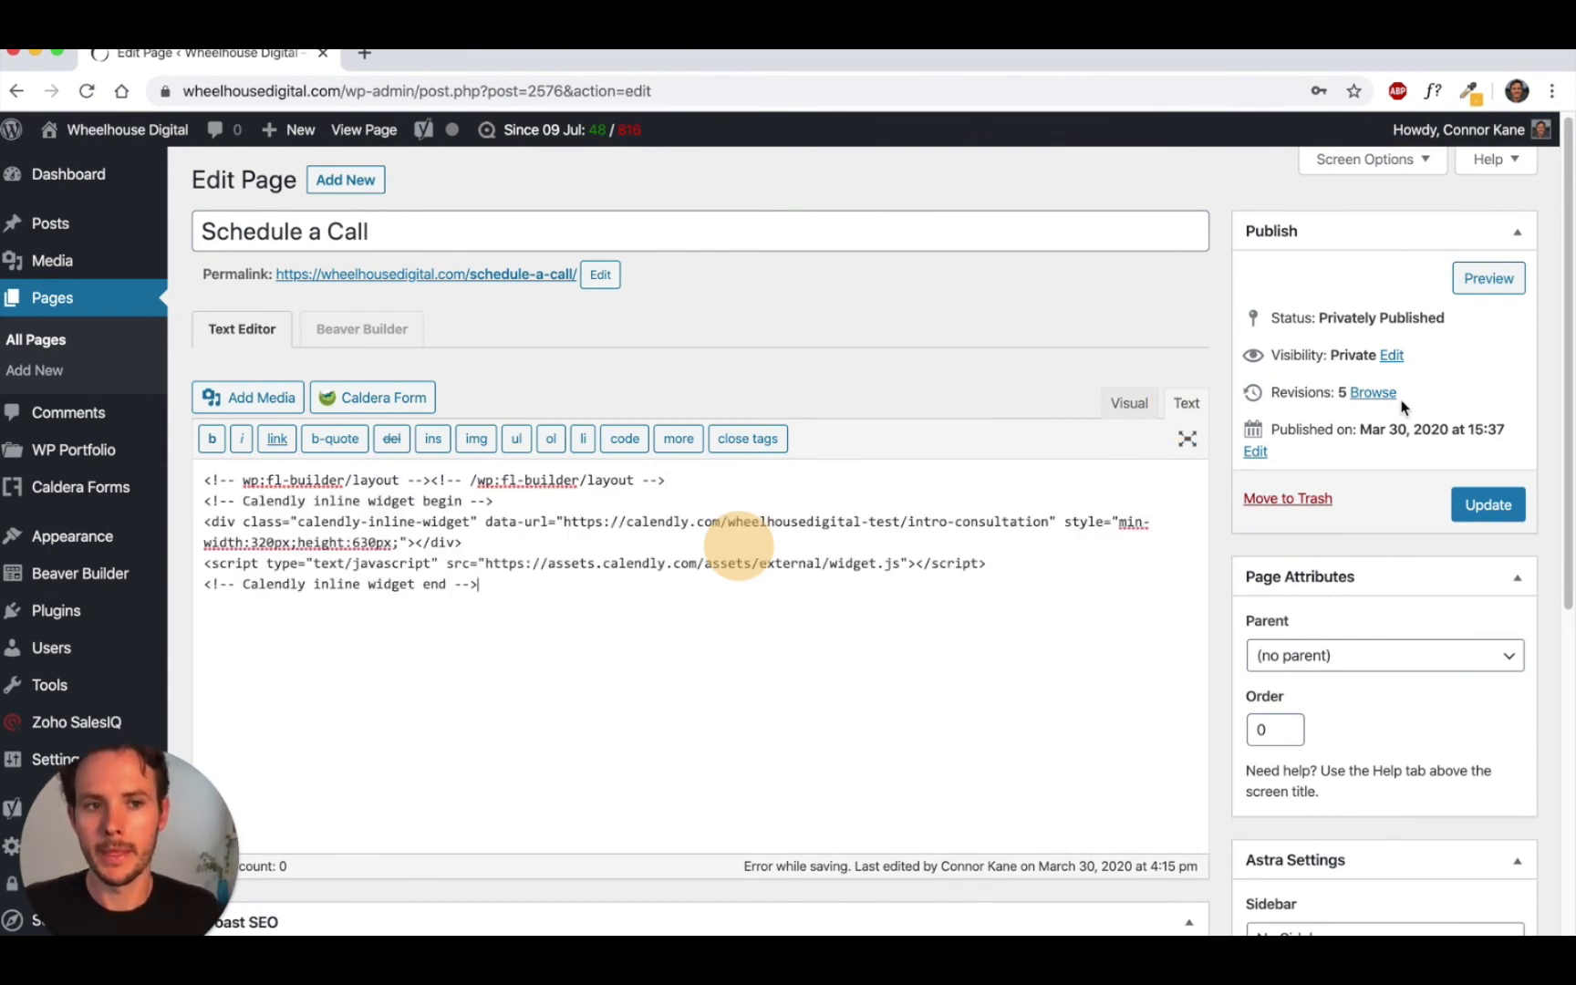
# Preview the Schedule a Call page and show April 2020 in the embedded booking calendar.
pyautogui.click(1471, 280)
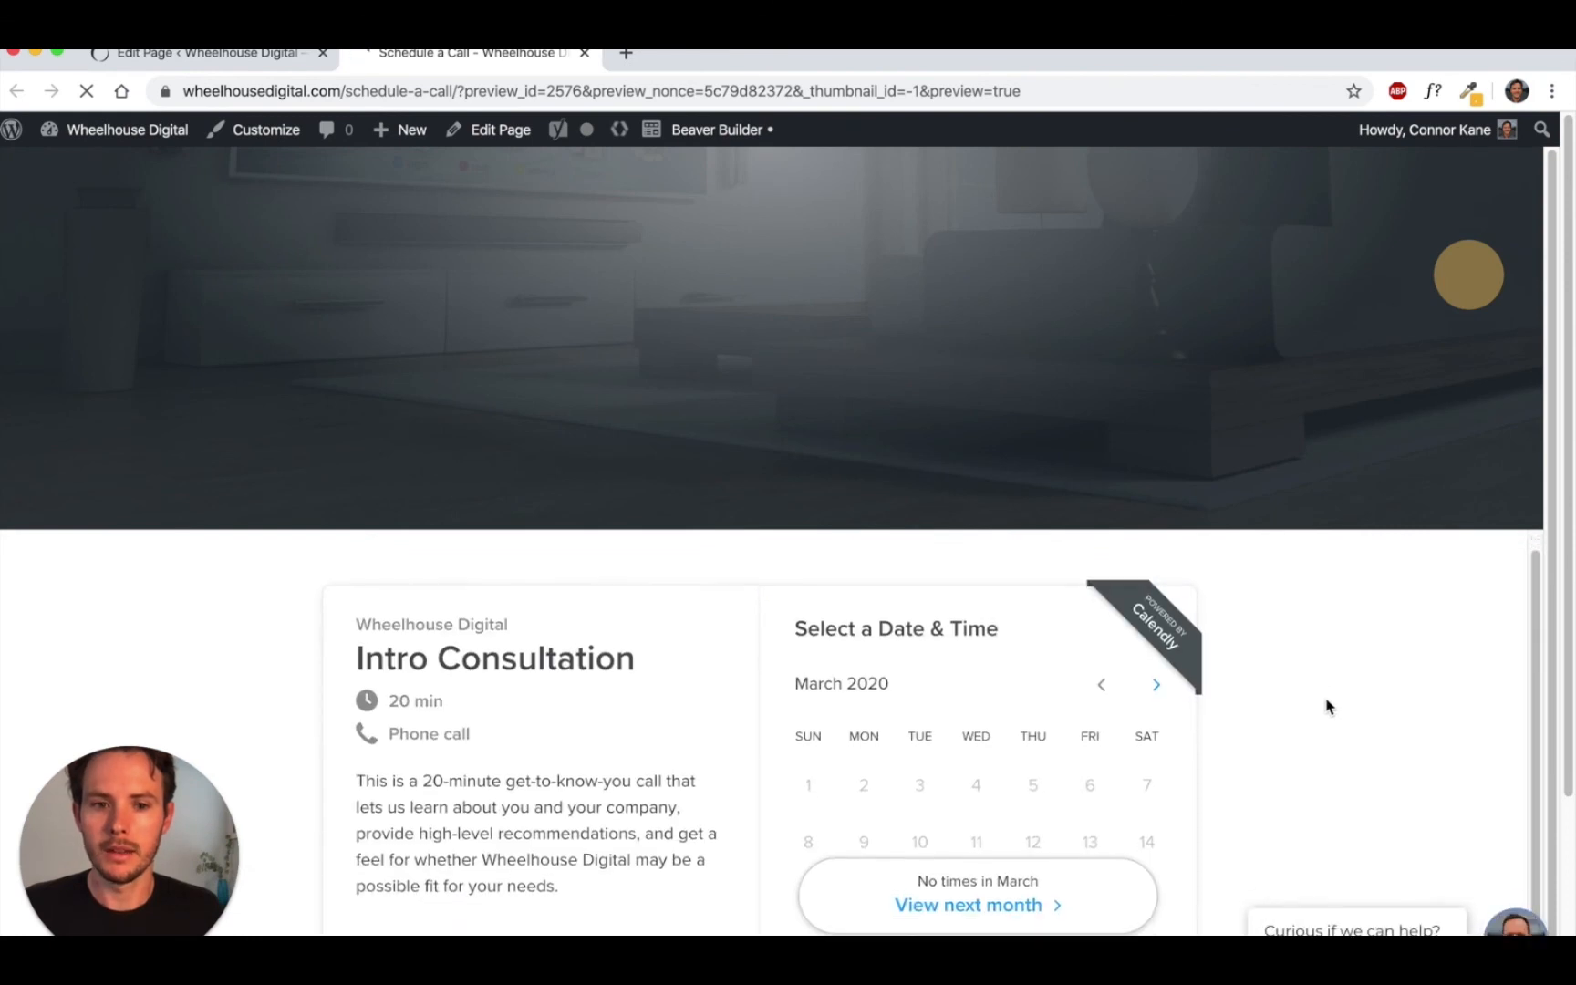
pyautogui.scroll(-3, 1412, 537)
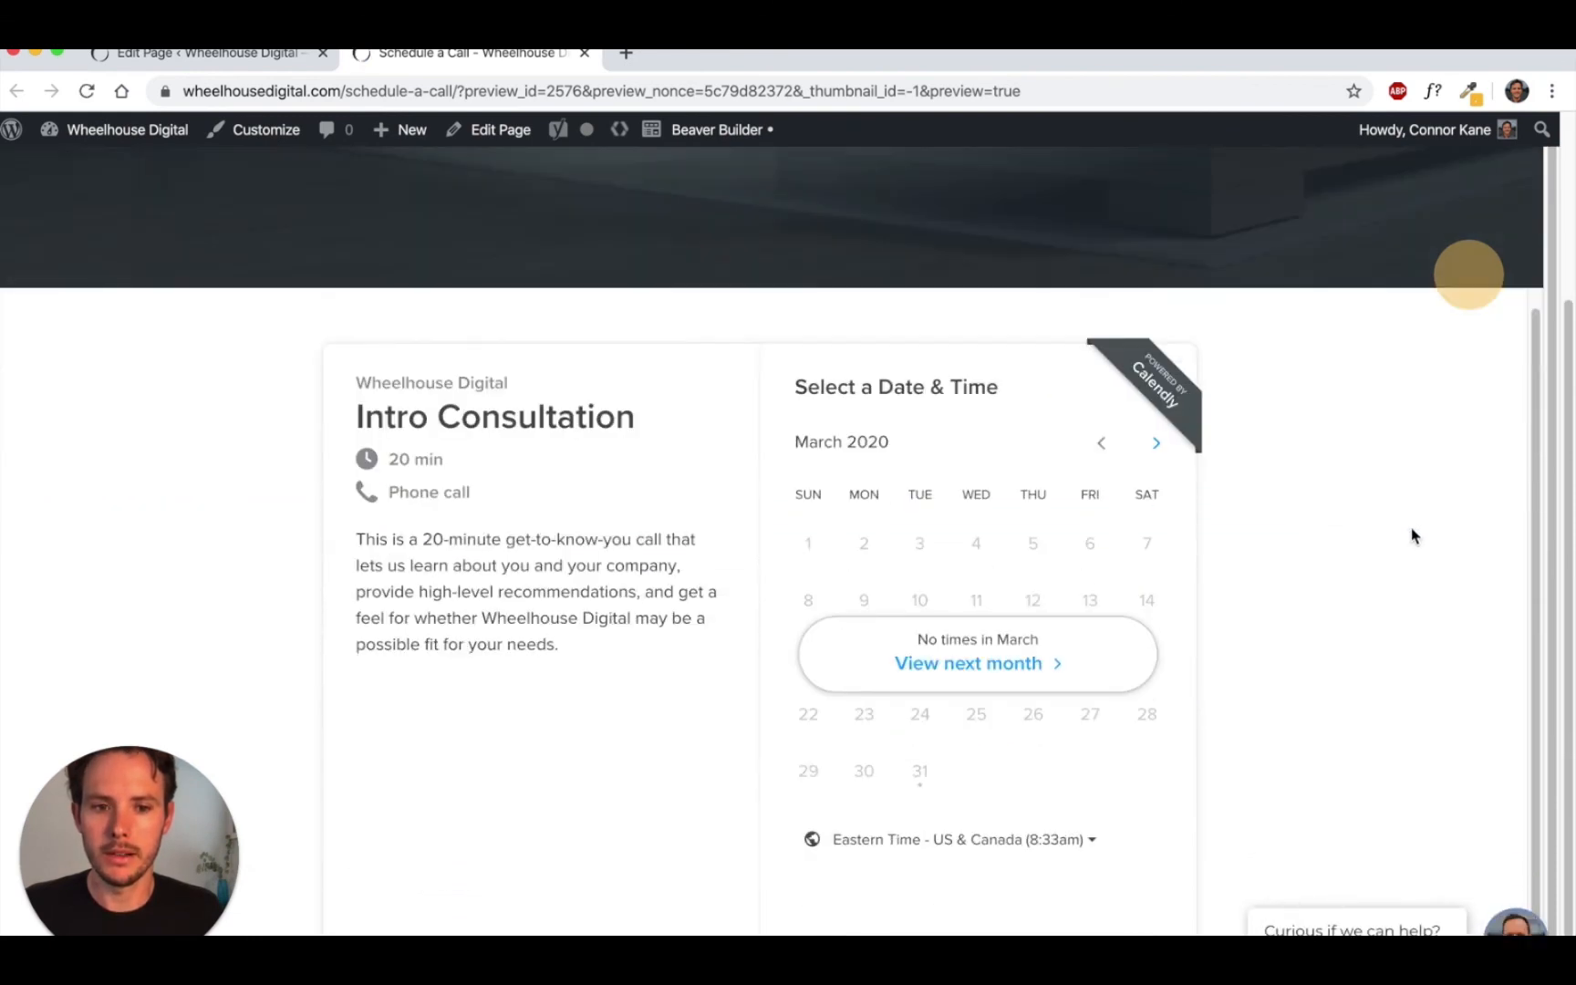
pyautogui.click(1158, 445)
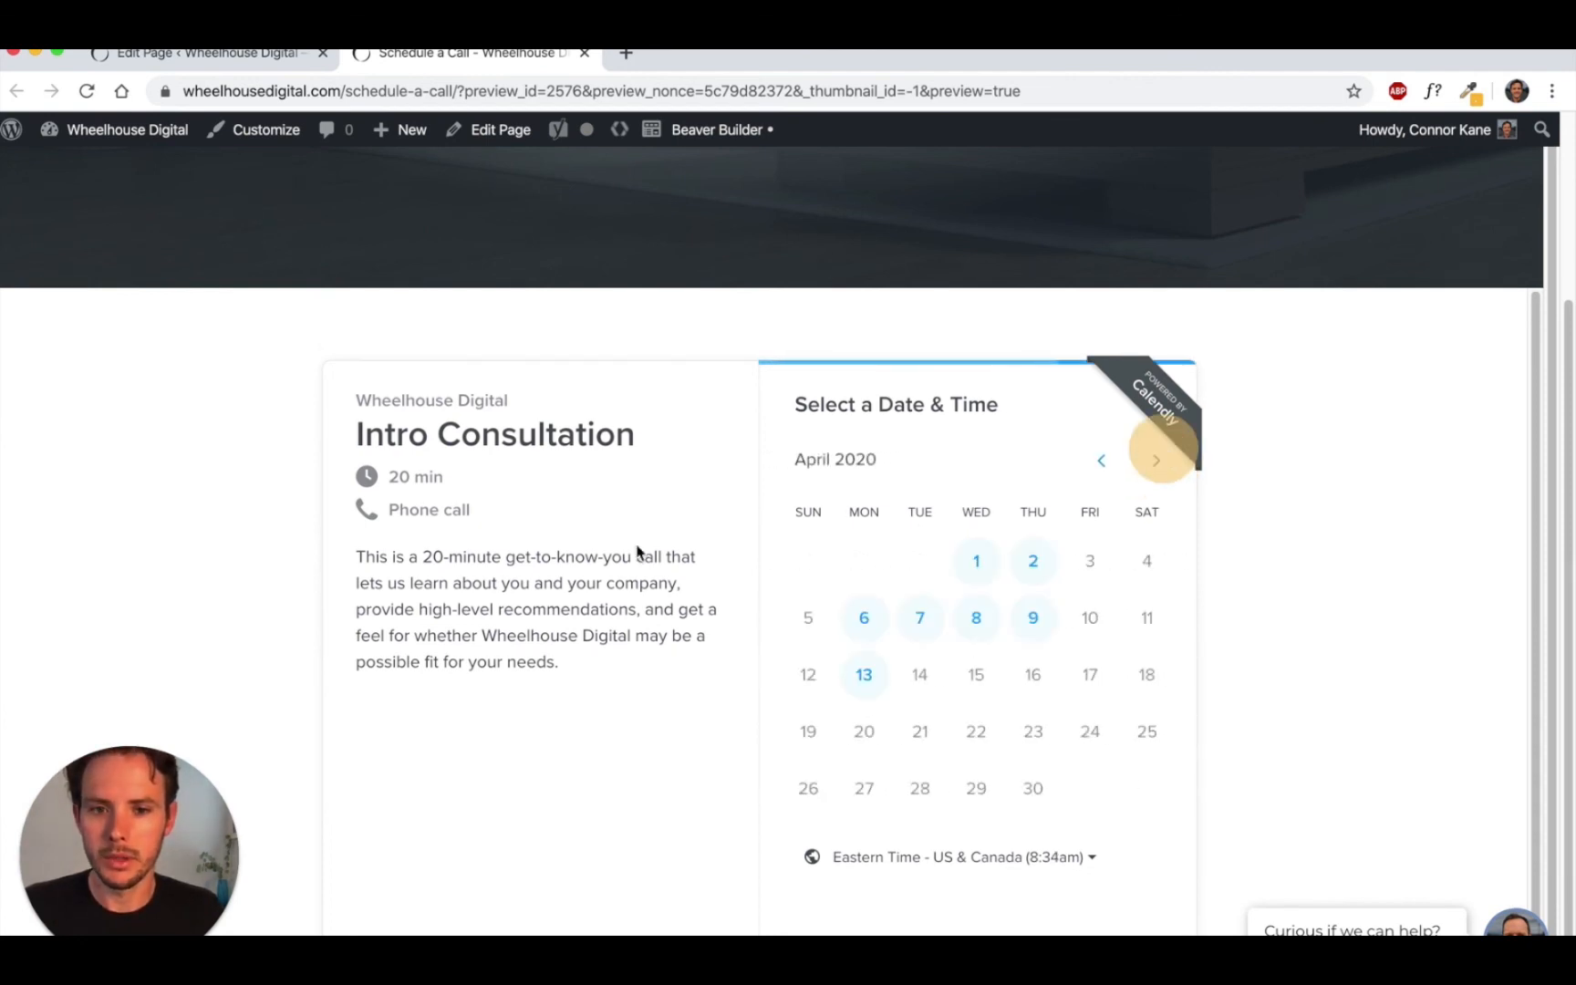
pyautogui.scroll(-1, 605, 556)
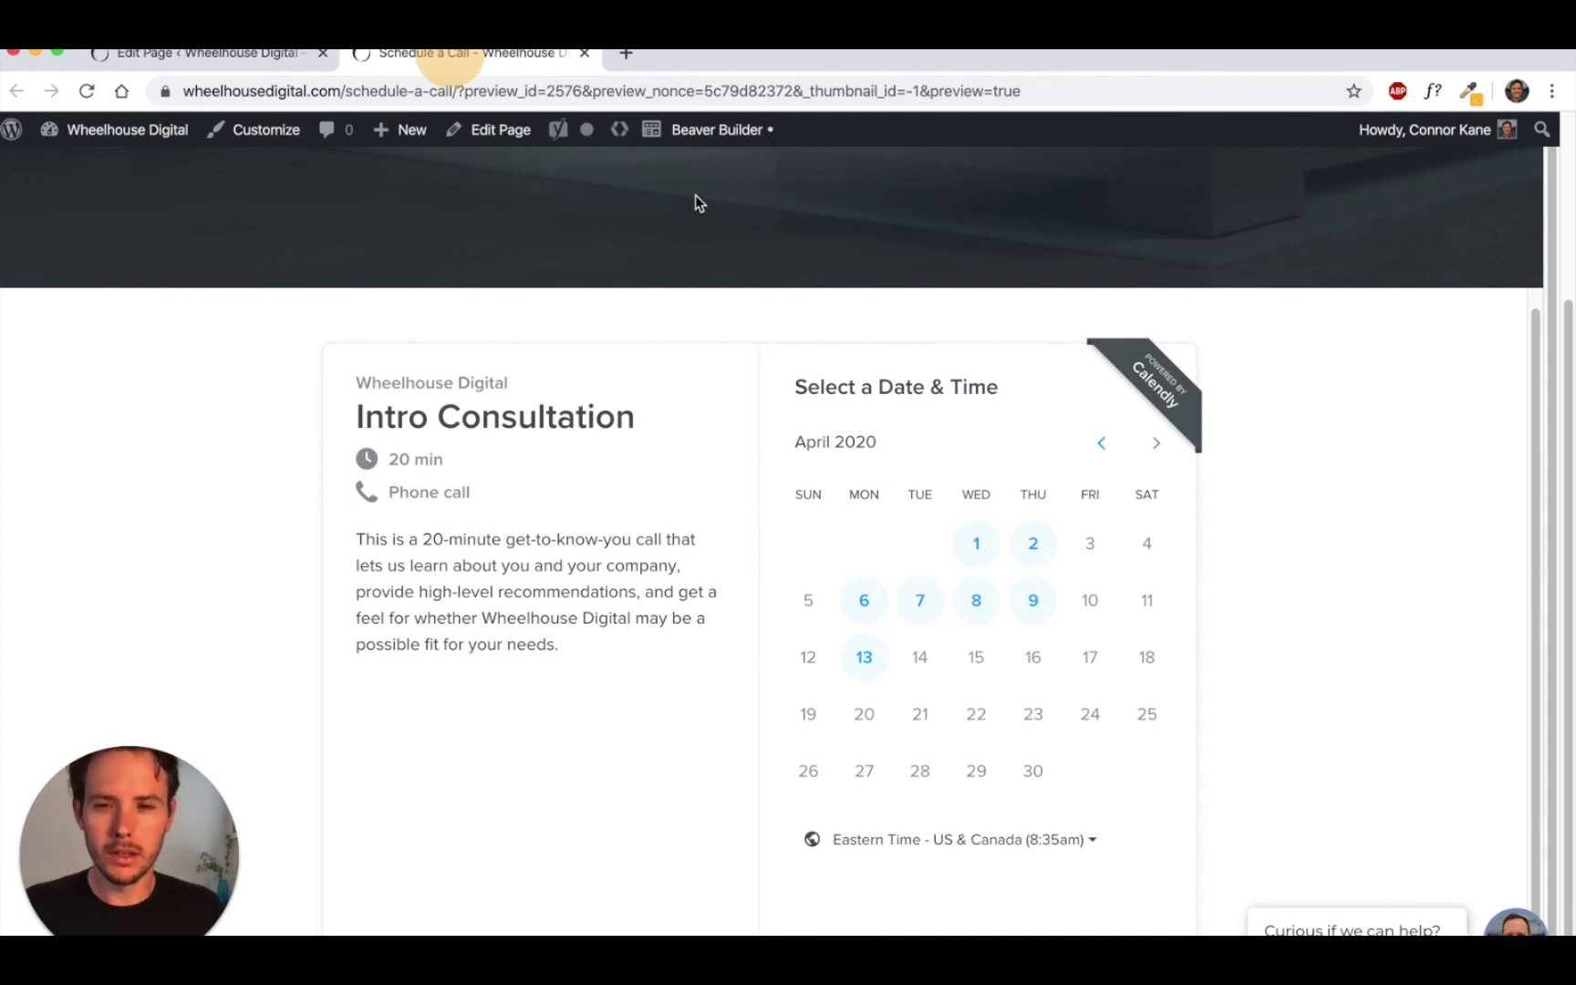
# Update the Schedule a Call page and view it live at wheelhousedigital.com/schedule-a-call/.
pyautogui.click(255, 56)
pyautogui.click(1477, 503)
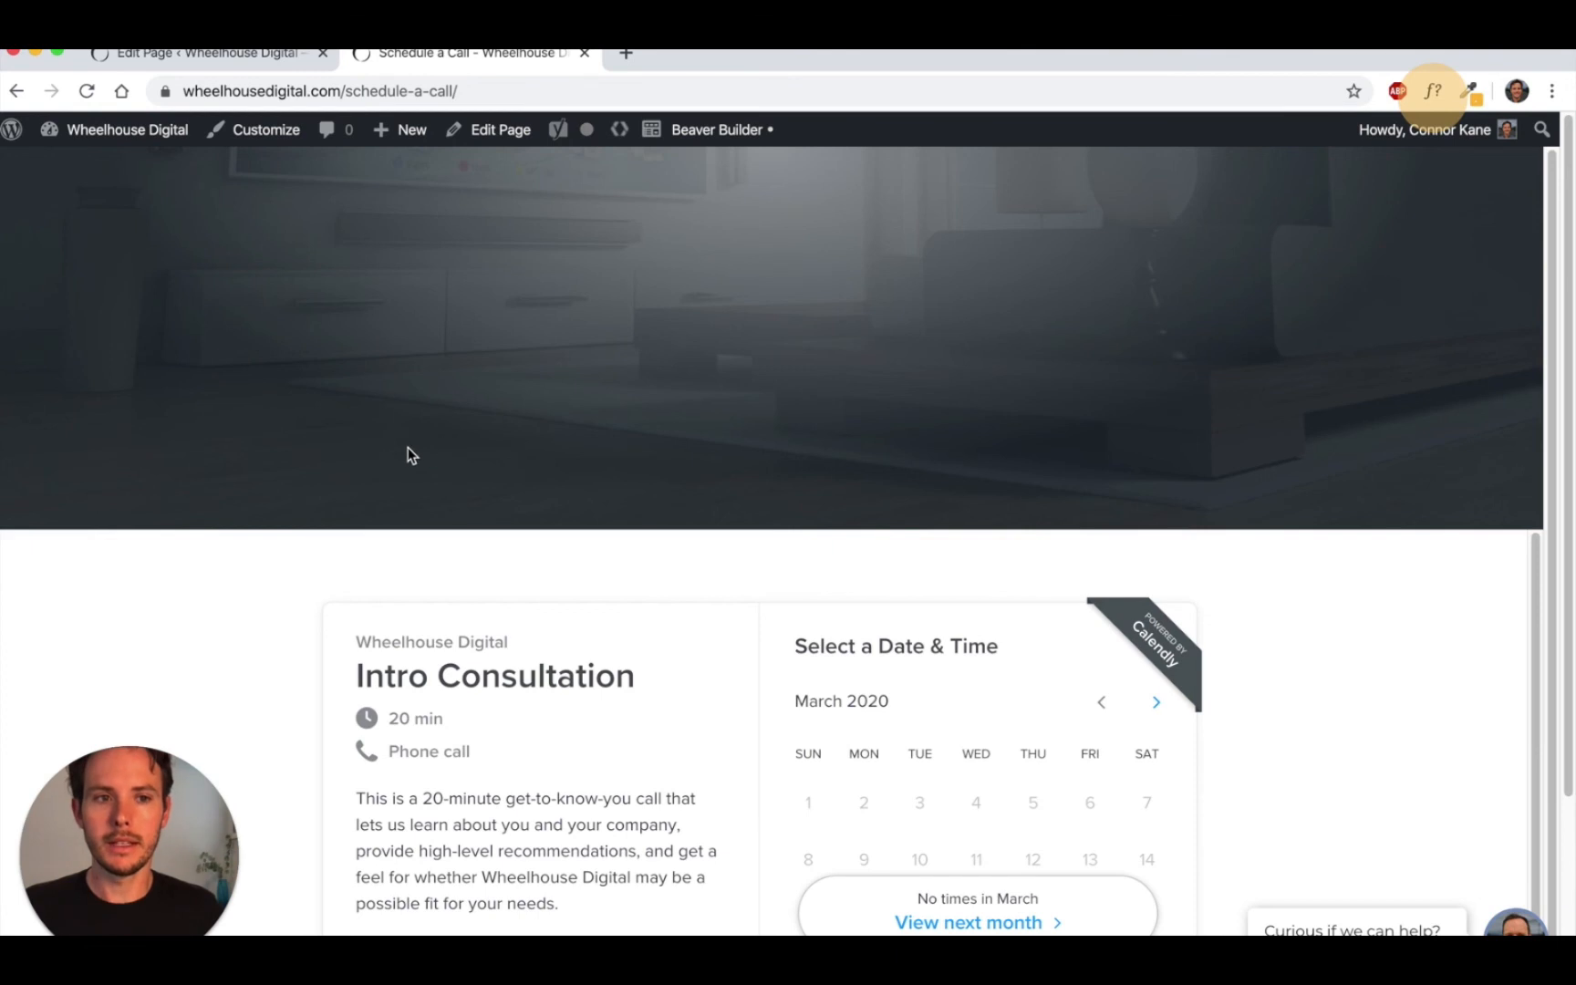
pyautogui.scroll(-1, 383, 447)
pyautogui.scroll(-1, 1303, 602)
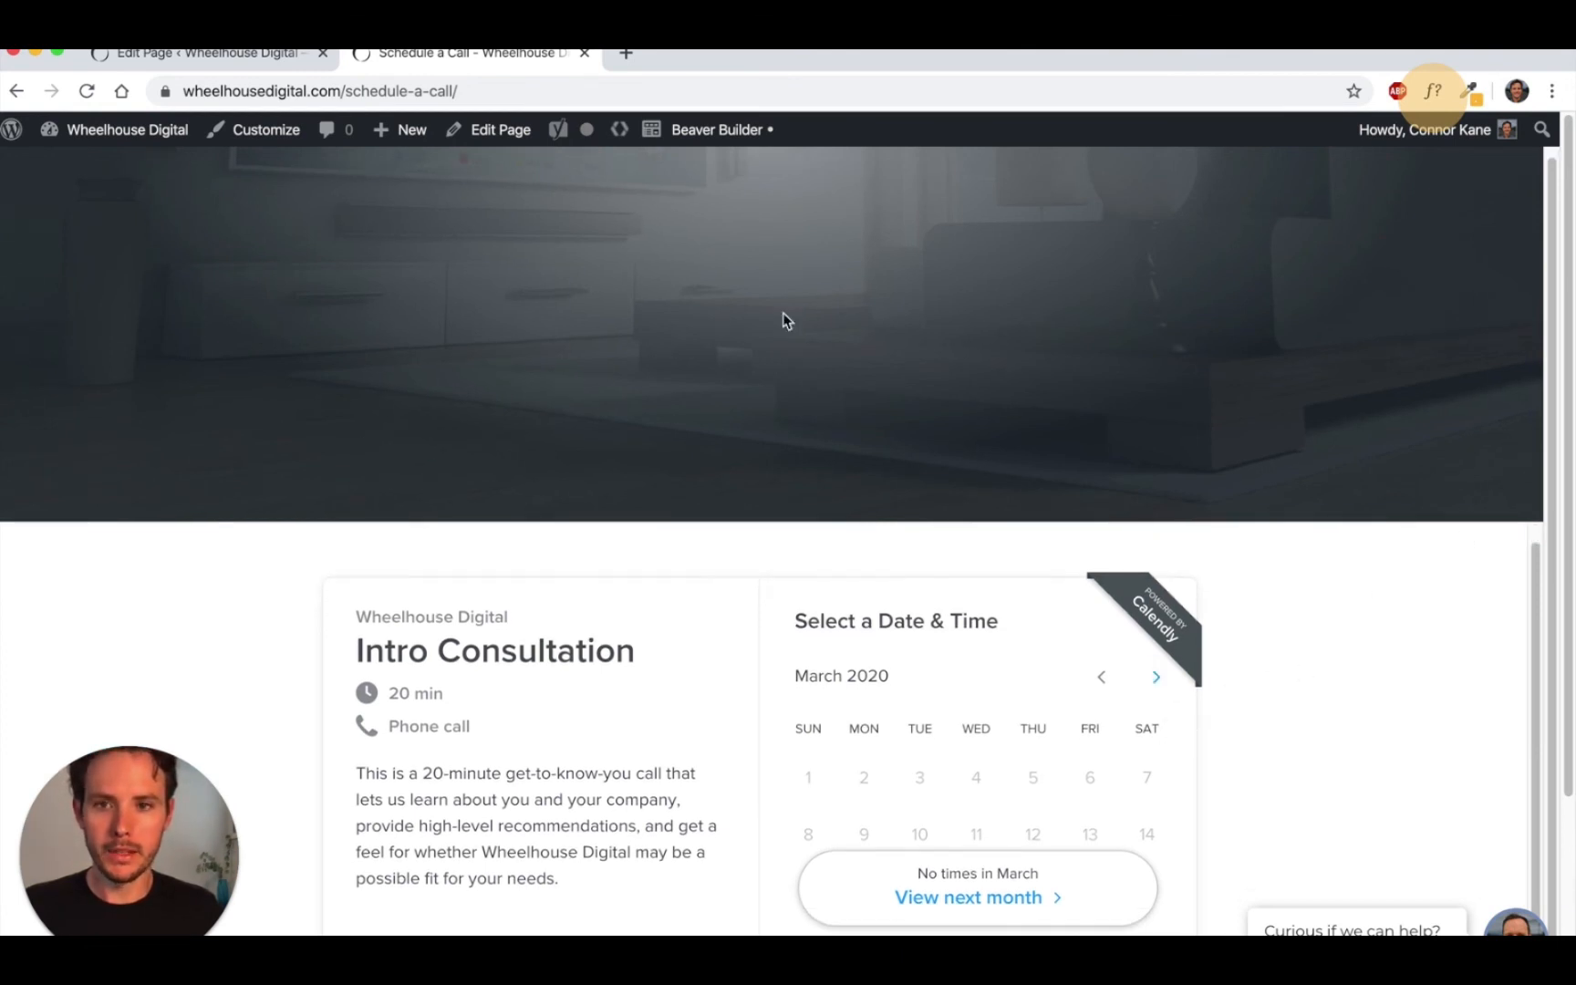
pyautogui.click(450, 89)
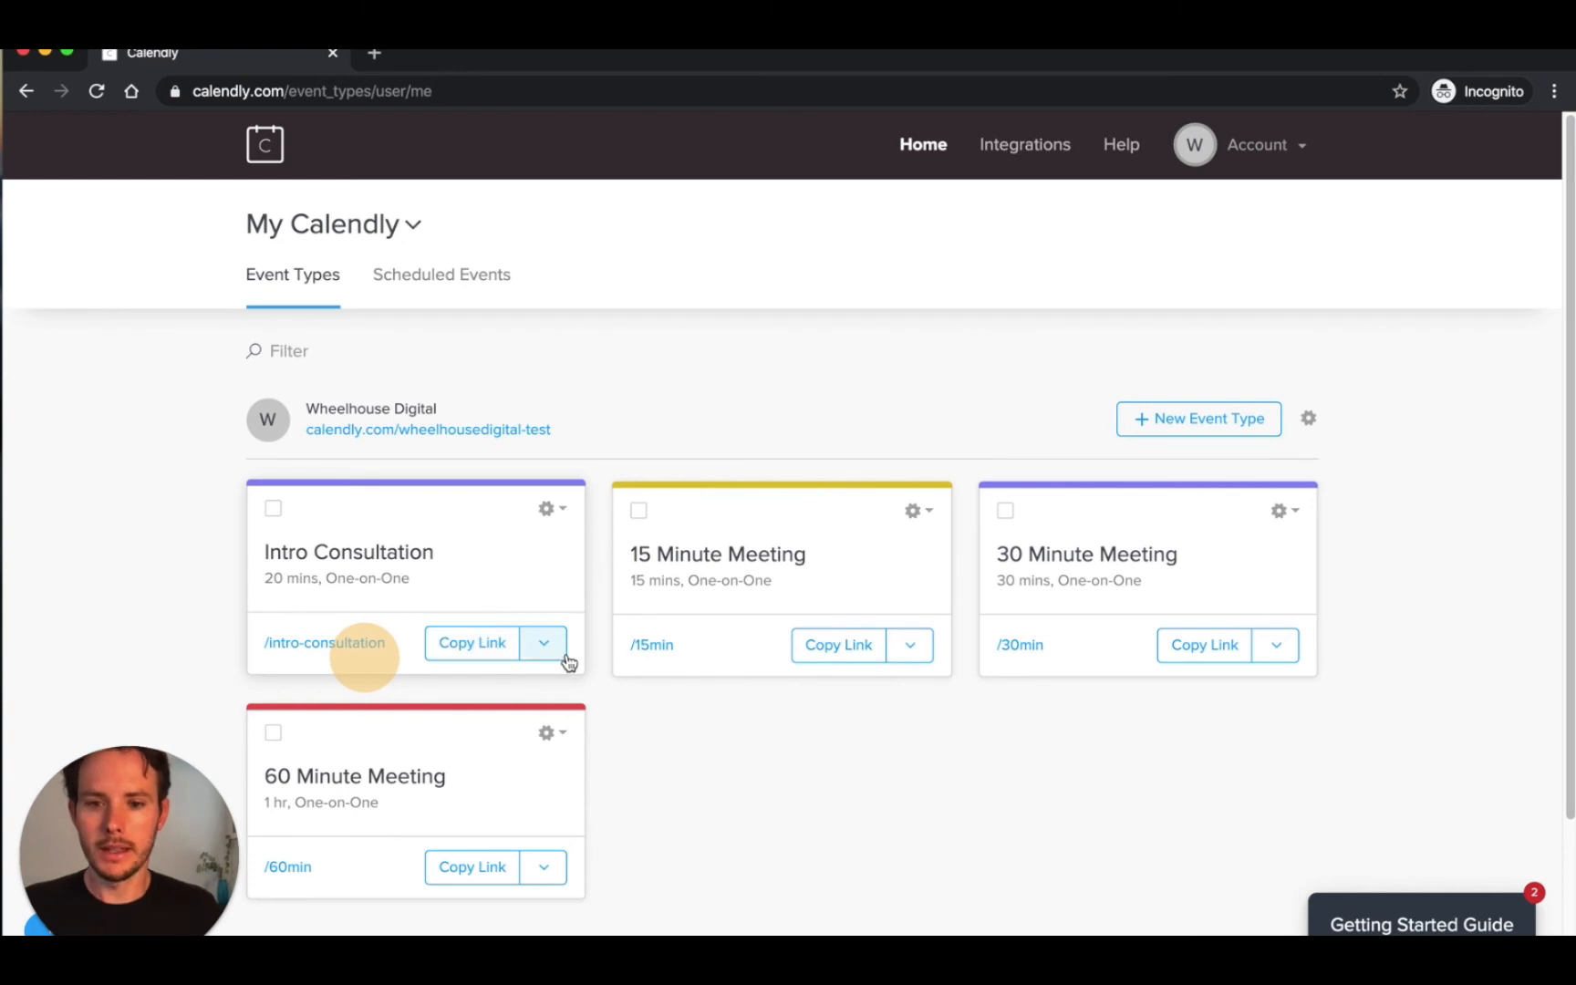
# Switch to Calendly, copy the Intro Consultation event's link, and open it in a new browser tab.
pyautogui.click(497, 657)
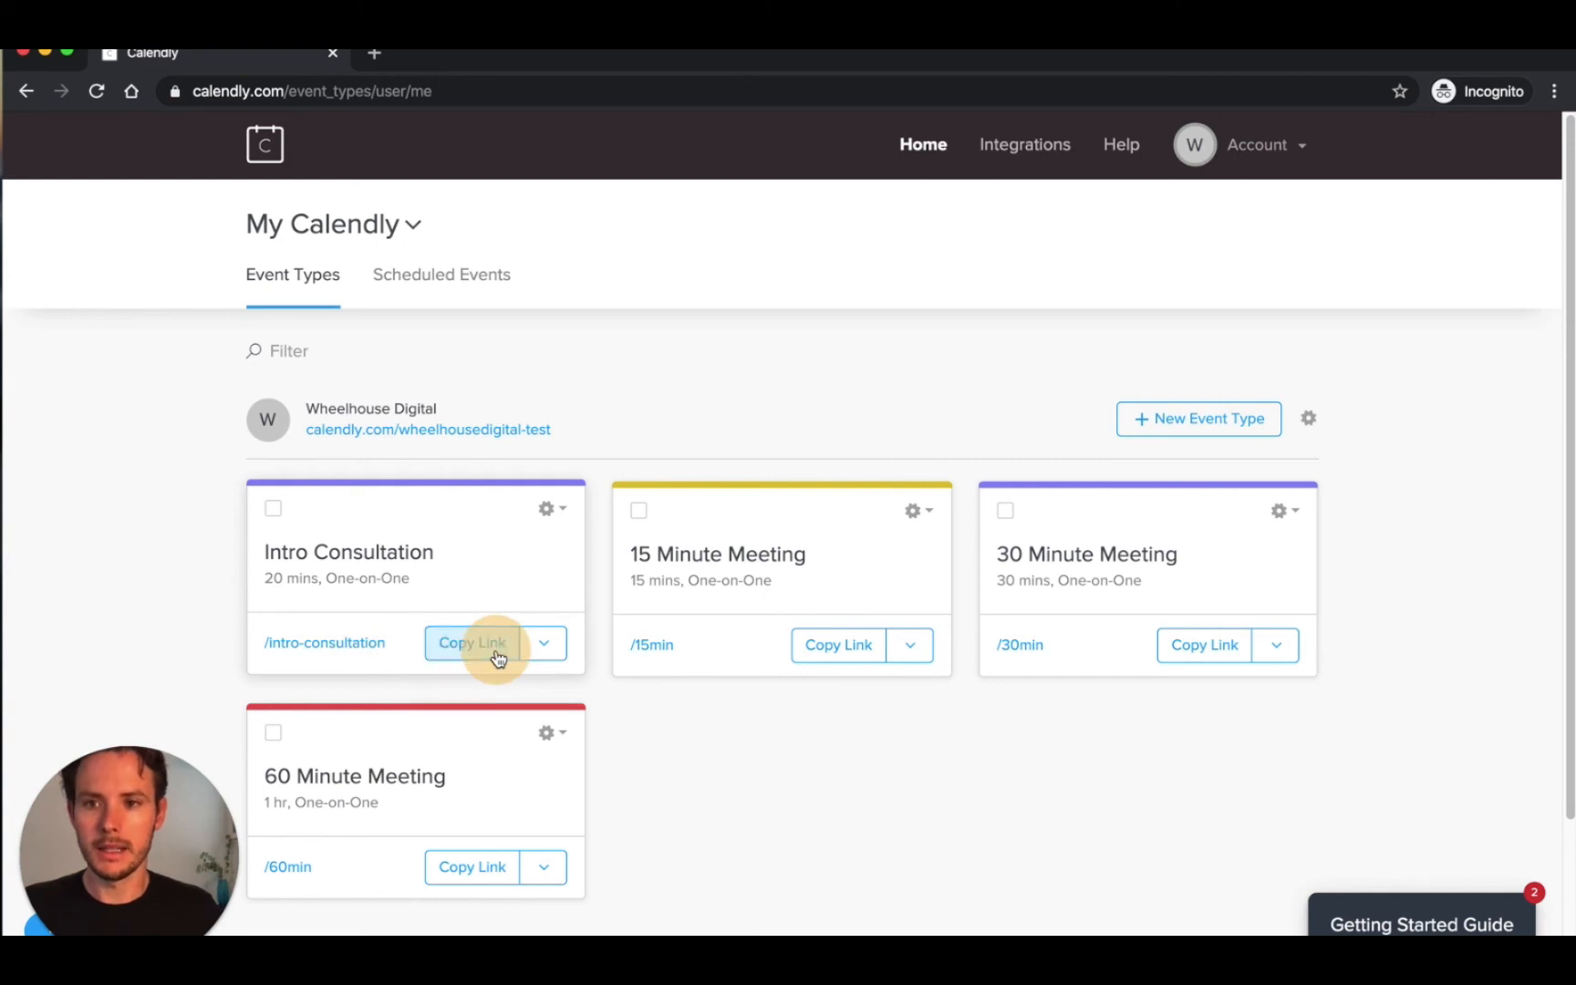
pyautogui.click(375, 57)
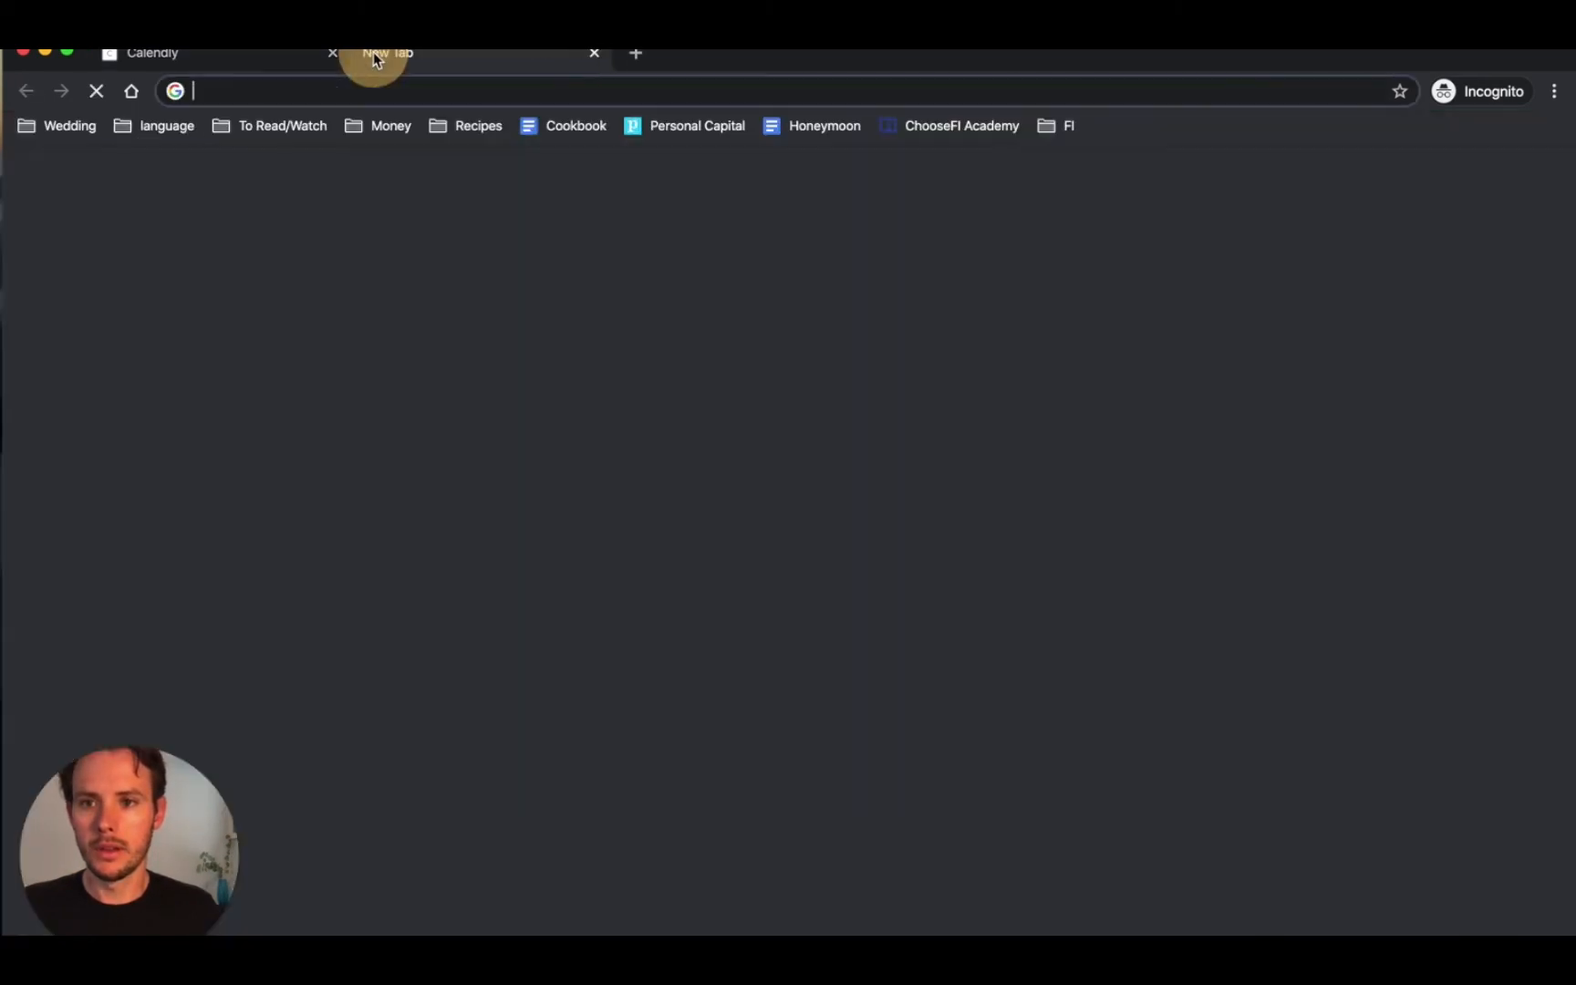
pyautogui.write('https://calendly.com/wheelhousedigital-test/intro-consultation')
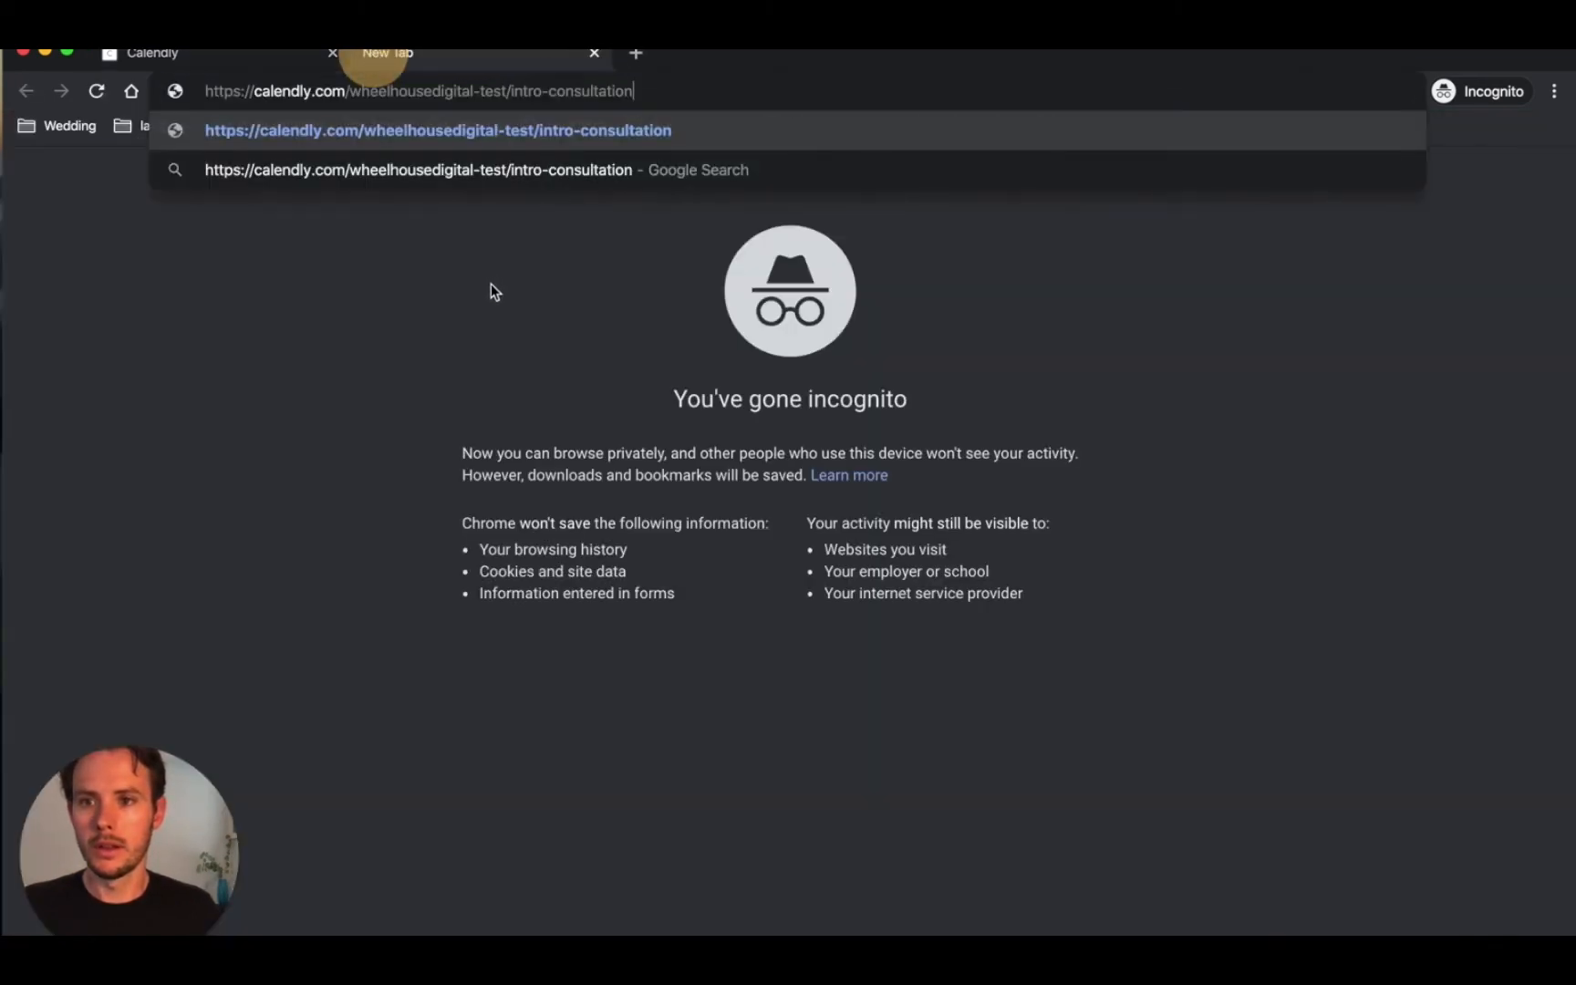
pyautogui.click(563, 145)
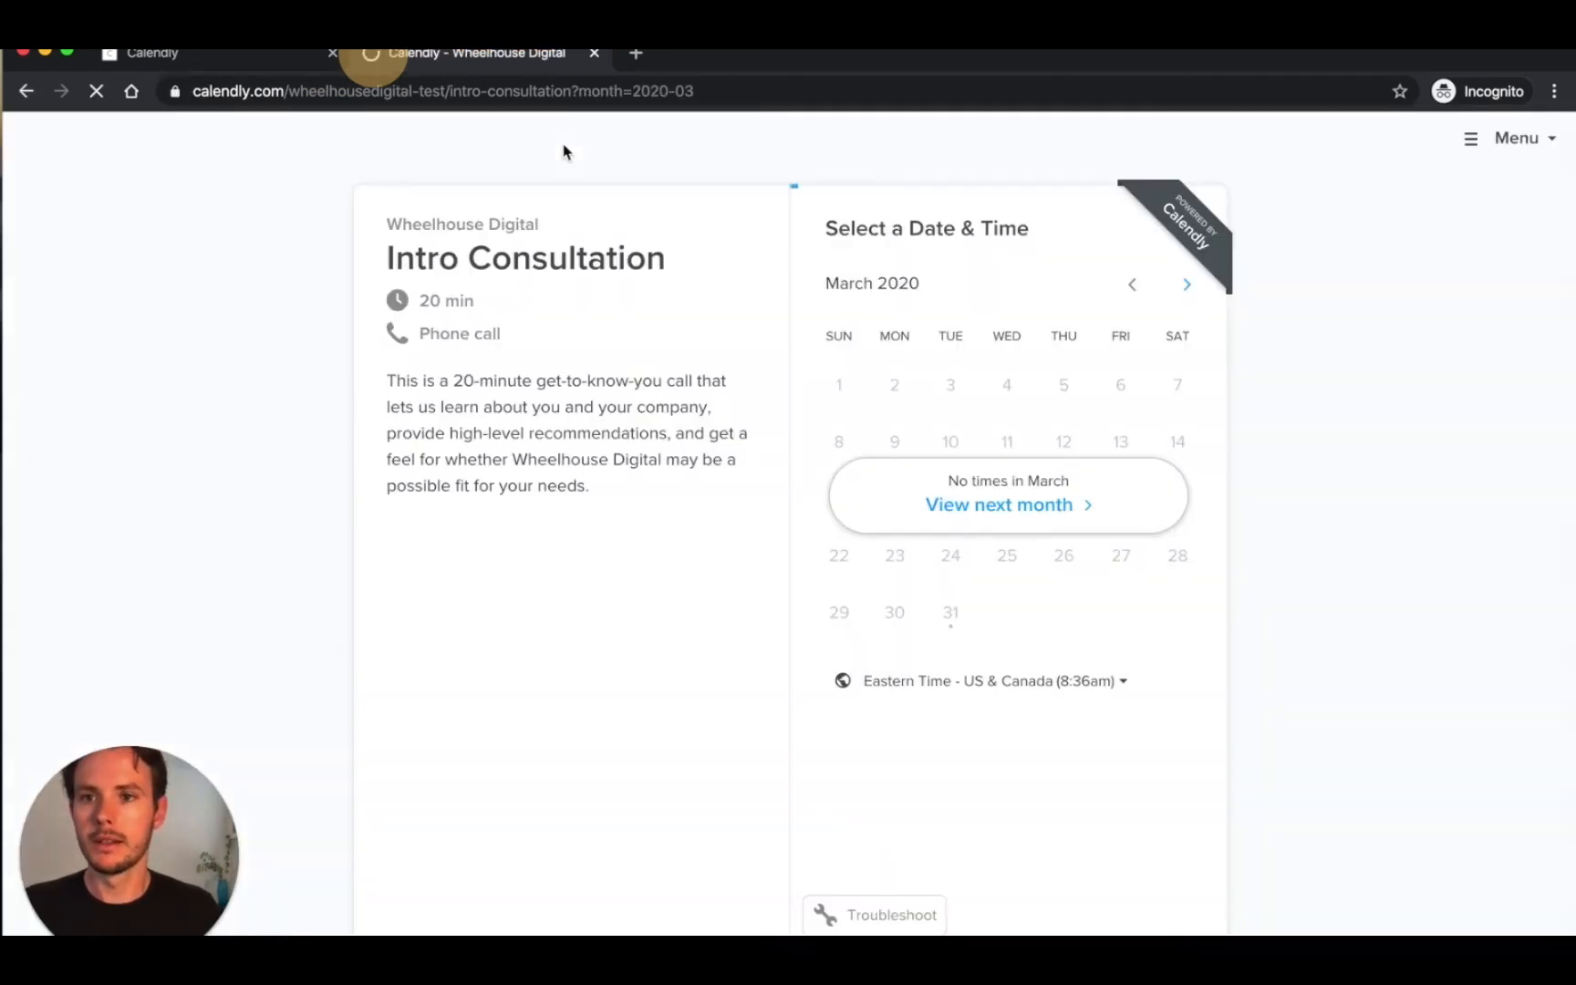